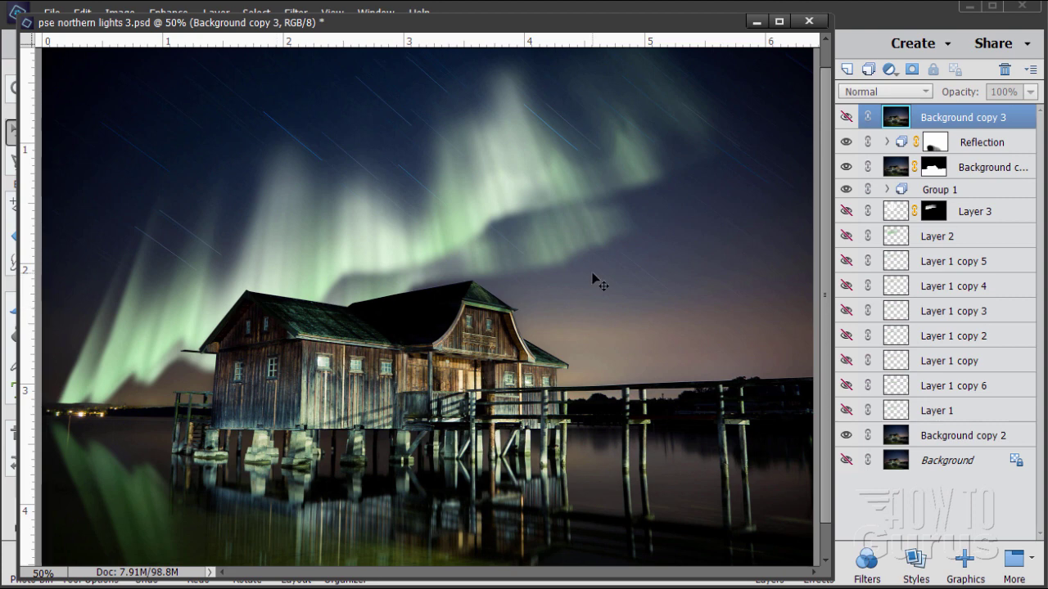
key(ctrl+v)
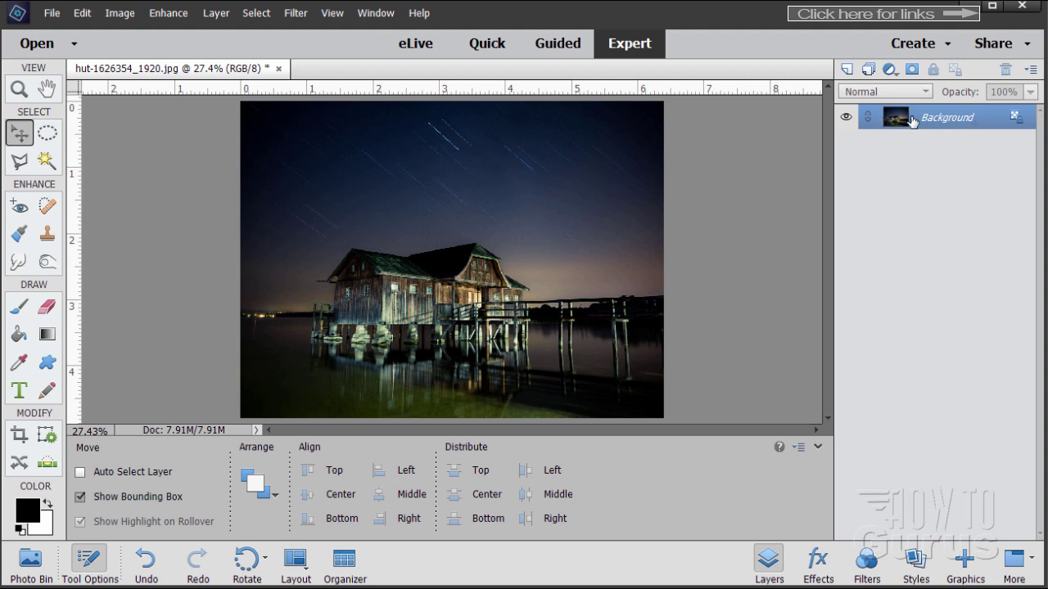
Duplicate the Background layer and hide the original.
drag(885, 120, 846, 67)
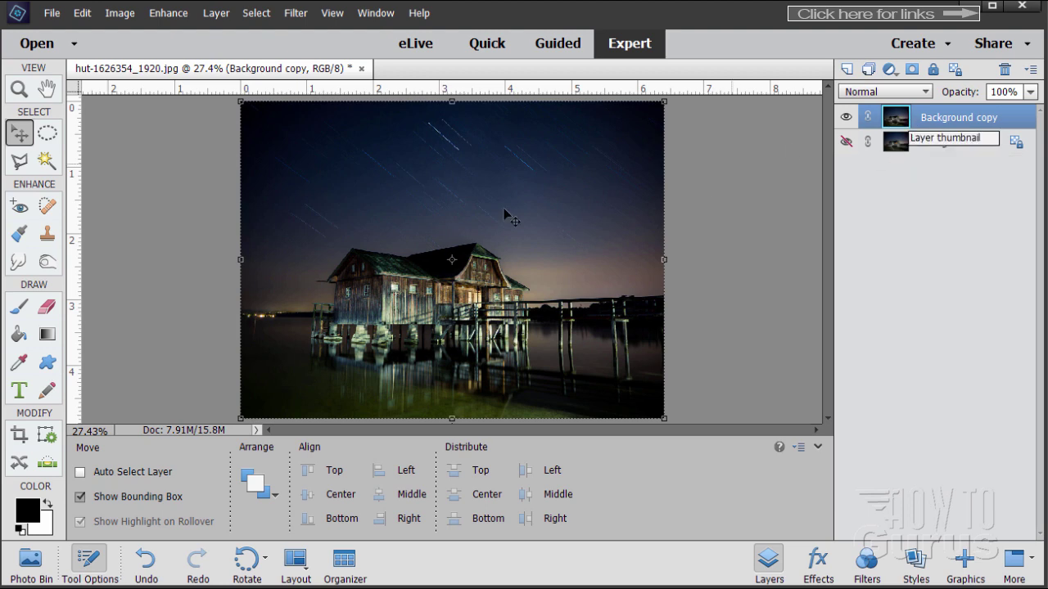
Remove the brightest star trails from the sky on the Background copy layer with the Spot Healing Brush at 40 px.
click(26, 92)
click(463, 137)
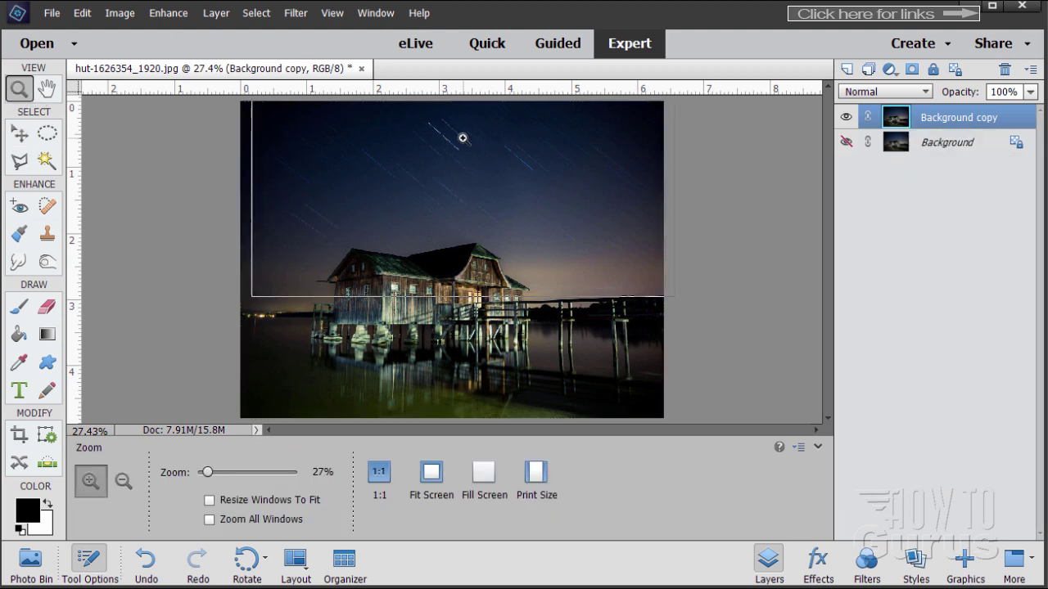
click(443, 147)
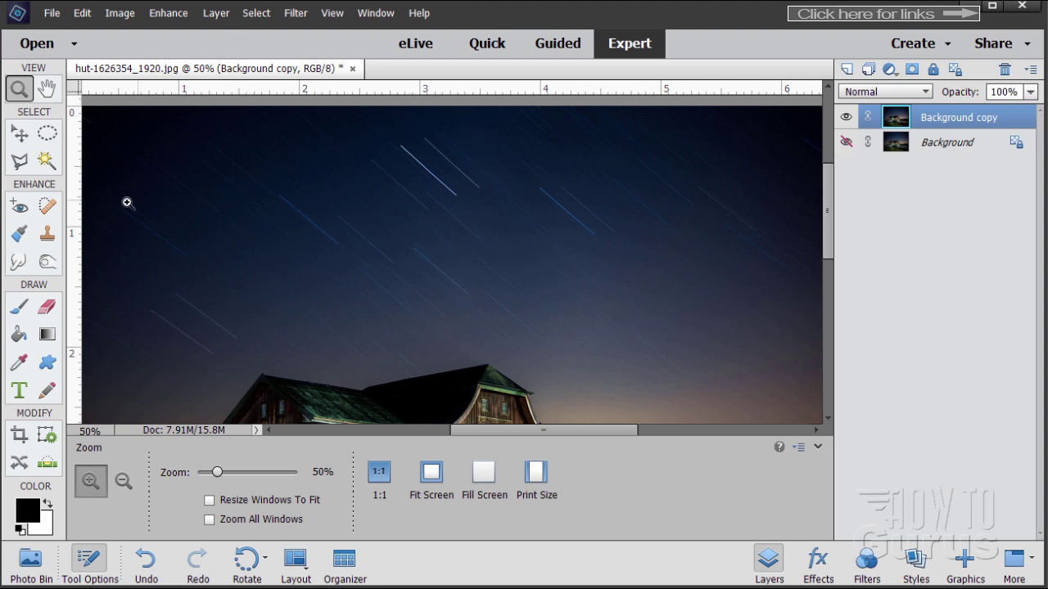
click(48, 207)
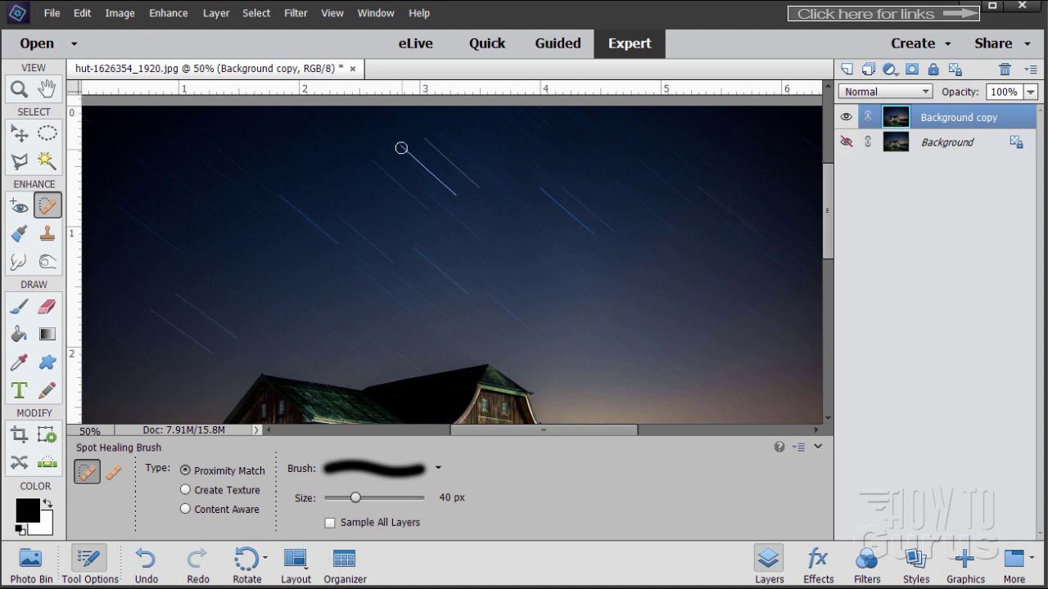
drag(406, 150, 458, 198)
drag(412, 154, 456, 196)
mouse_move(429, 143)
mouse_down()
mouse_move(484, 190)
mouse_move(550, 201)
mouse_move(599, 241)
mouse_up()
drag(275, 192, 339, 247)
click(19, 88)
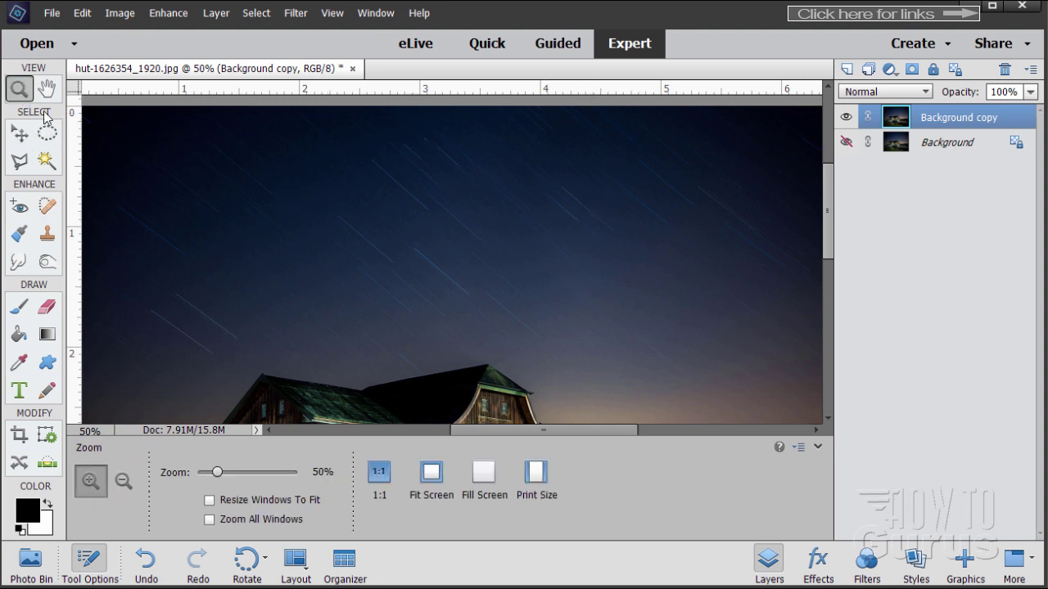
click(431, 472)
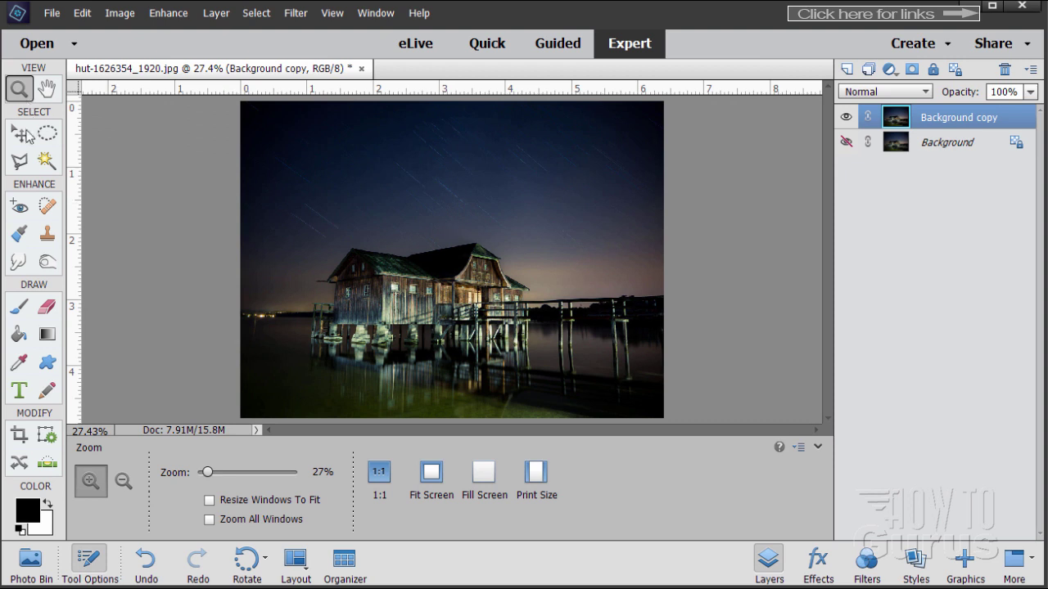
Duplicate the retouched Background copy layer and nudge the duplicate slightly to the left.
click(27, 136)
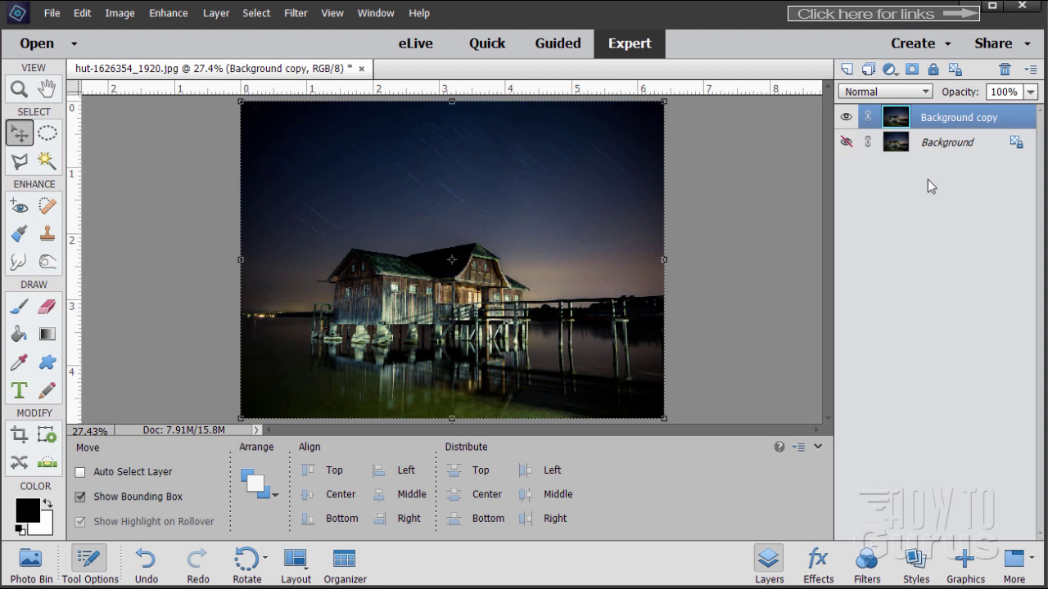
drag(897, 122, 848, 70)
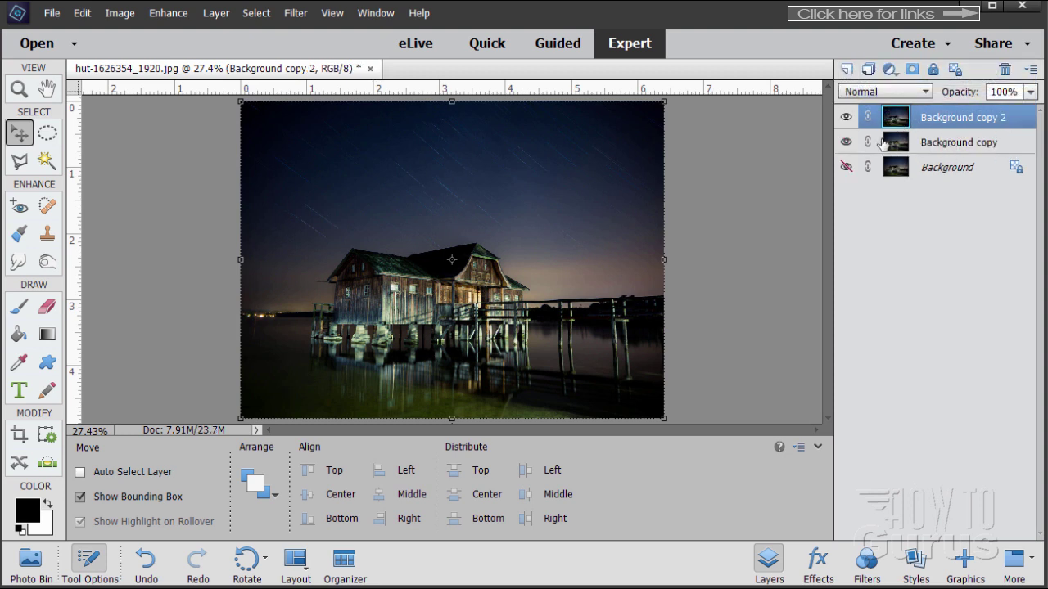
key(shift+Left)
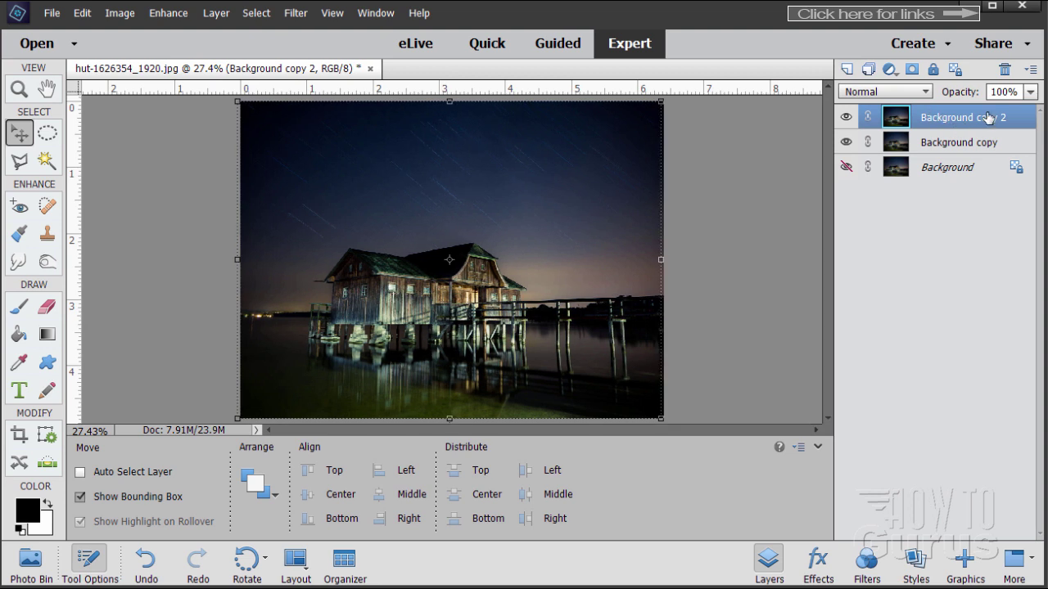
Rename the topmost duplicate layer as Foreground.
double_click(952, 120)
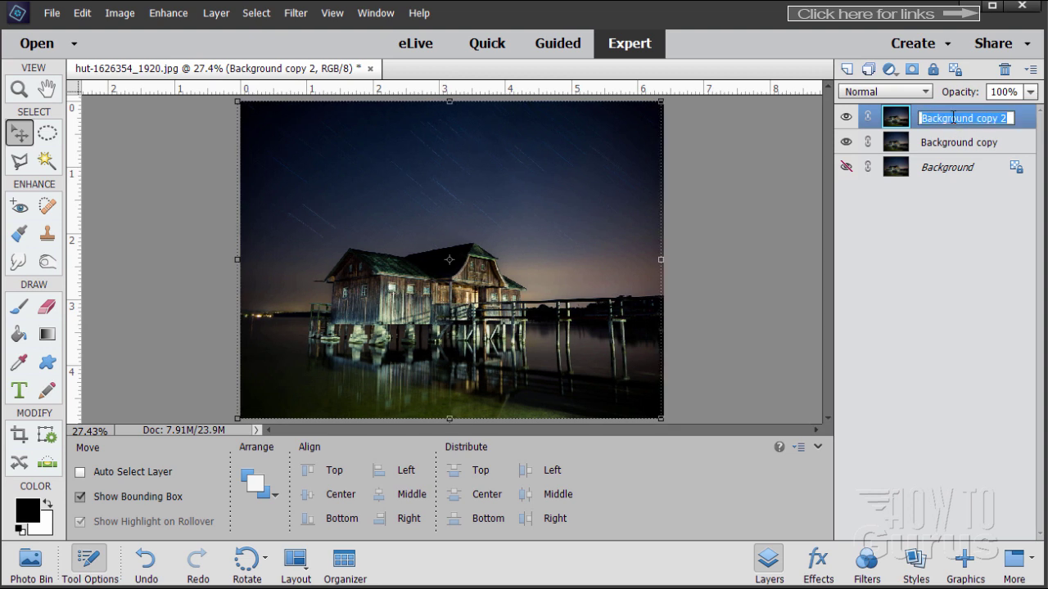
text(Foreground)
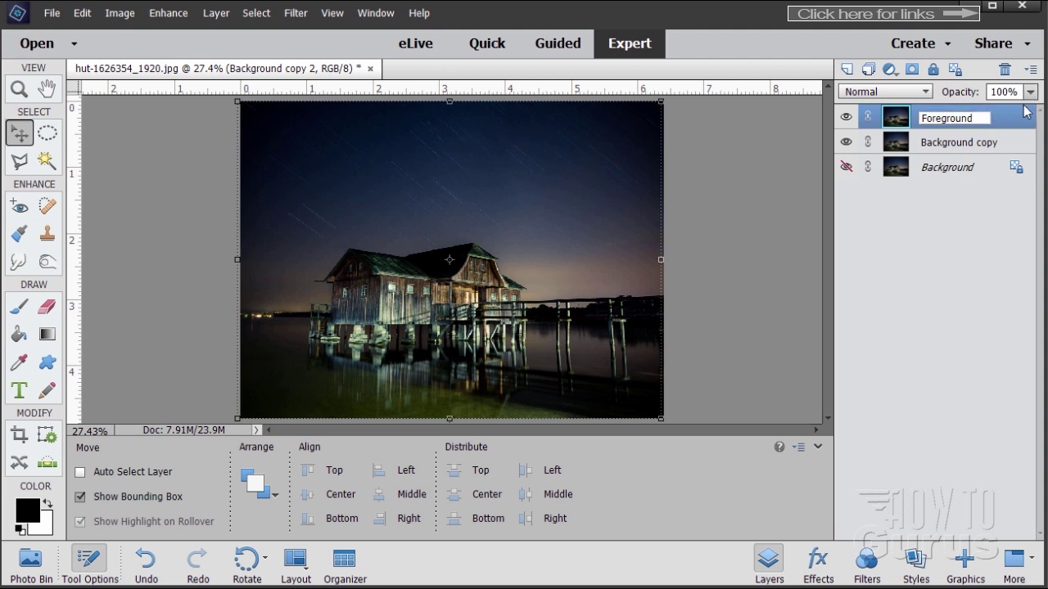
key(Return)
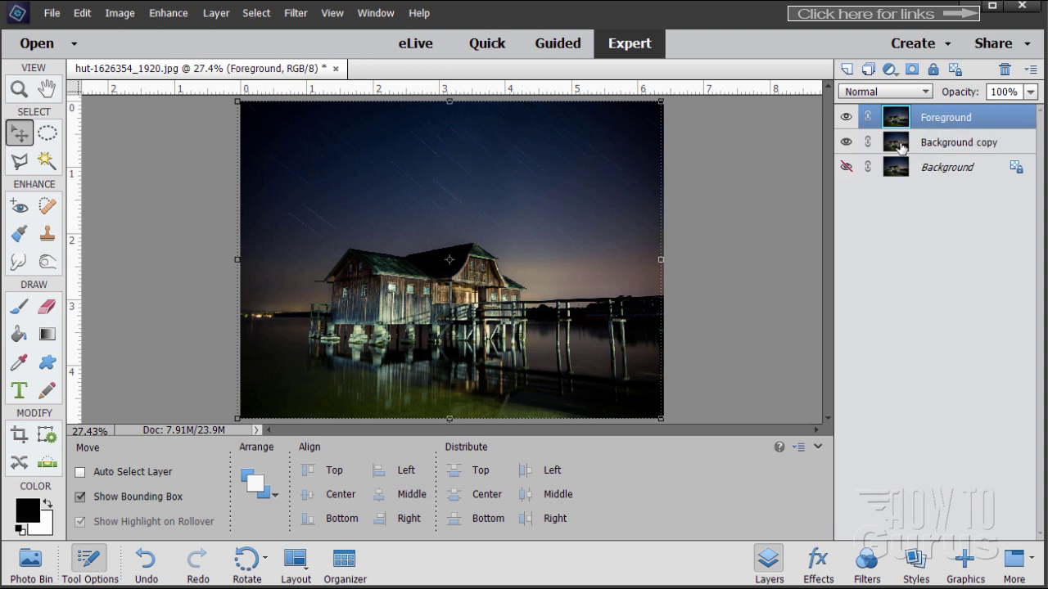
Add a new blank layer directly above the Background copy layer.
click(901, 147)
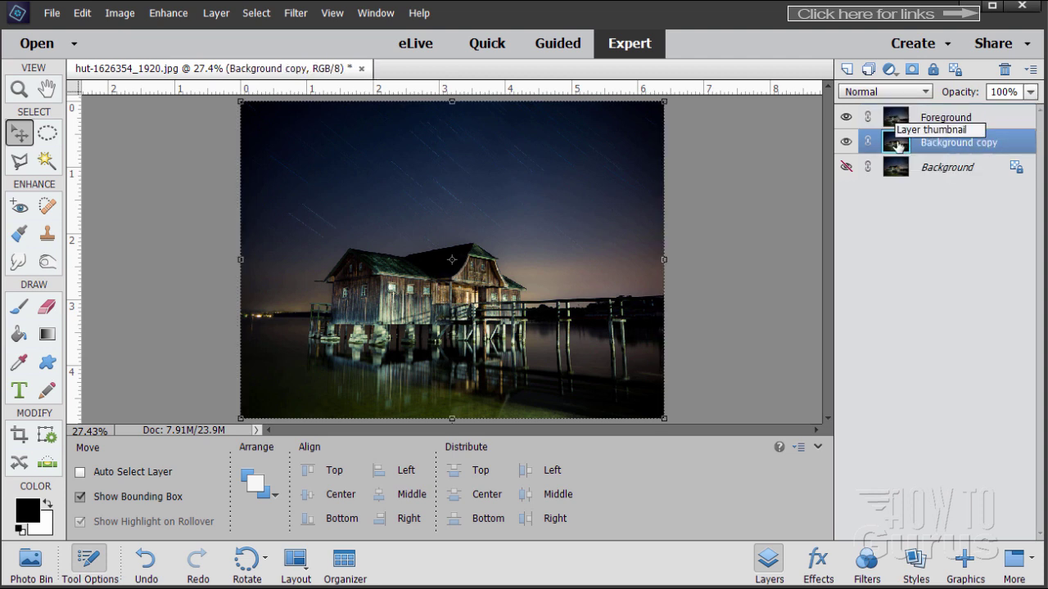
click(847, 69)
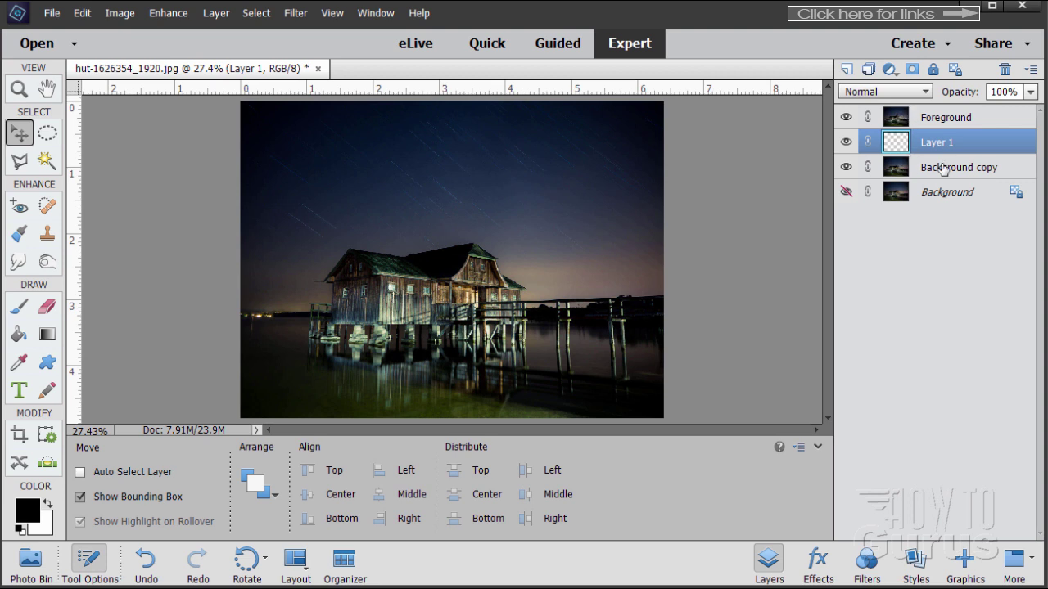
On the Foreground layer, start a Polygonal Lasso outline along the distant treeline from the image's left edge to the hut's railing.
click(897, 120)
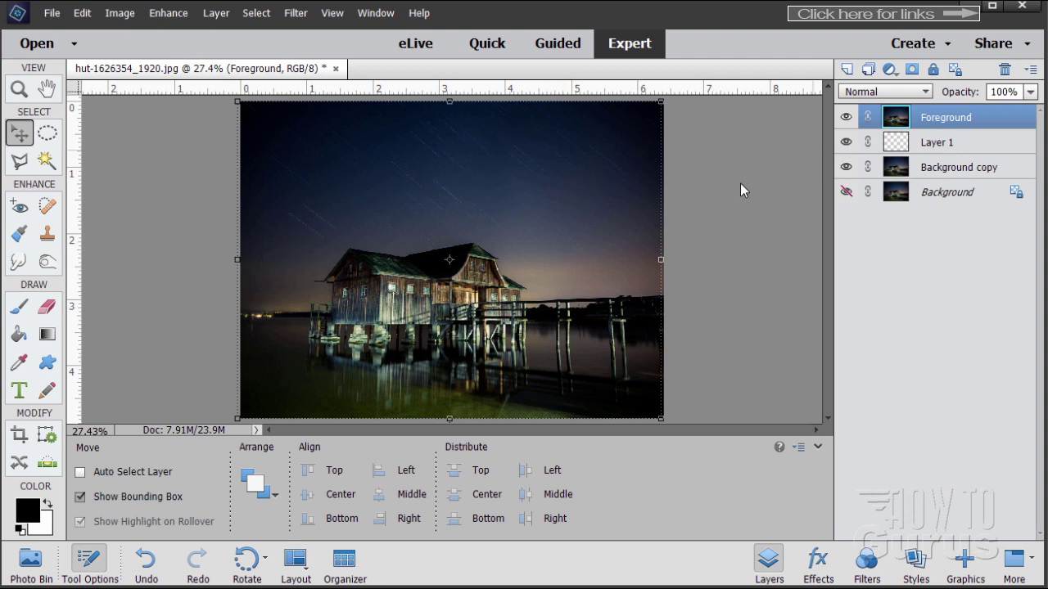
click(24, 93)
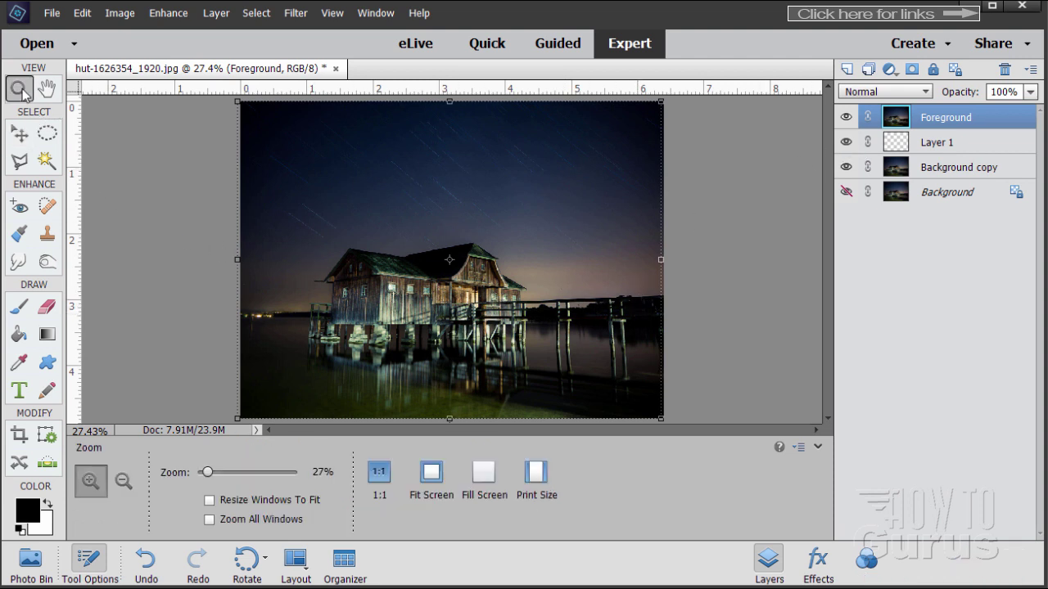
click(267, 317)
click(268, 317)
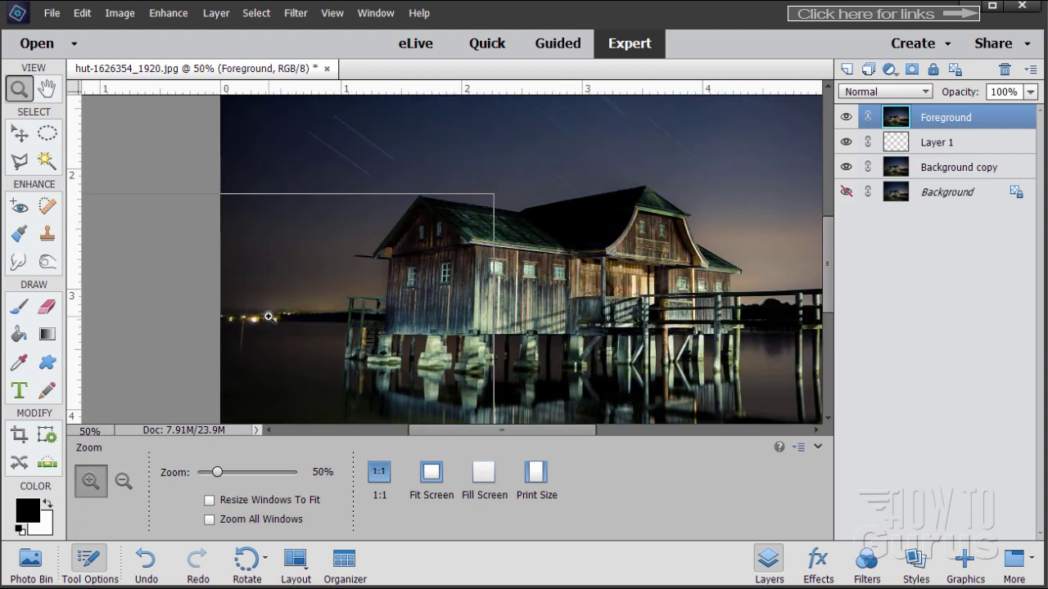
click(268, 317)
click(267, 316)
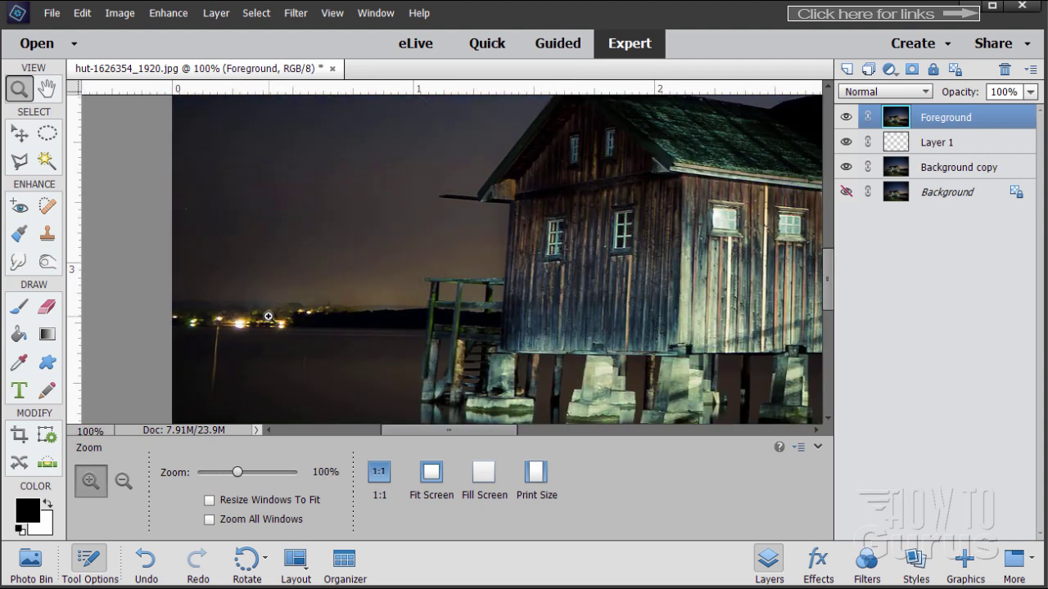
click(267, 317)
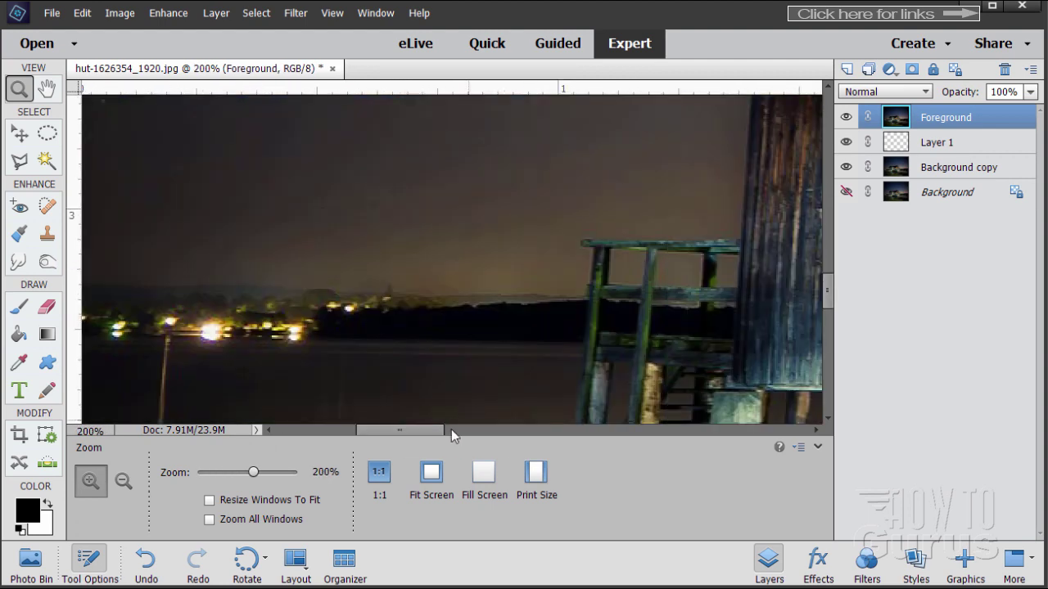
drag(429, 435, 425, 435)
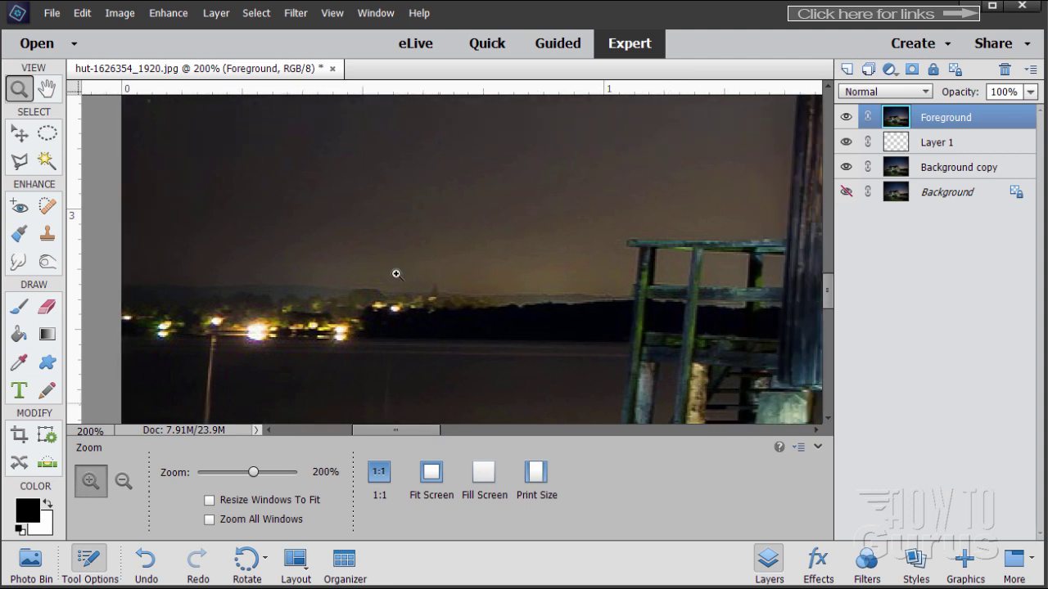
click(22, 167)
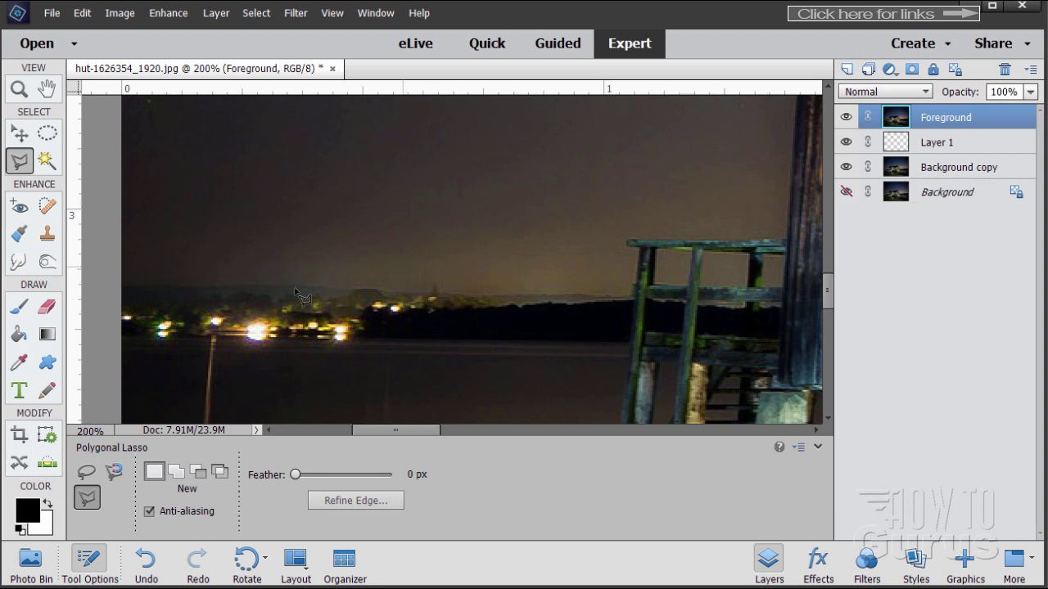
click(109, 287)
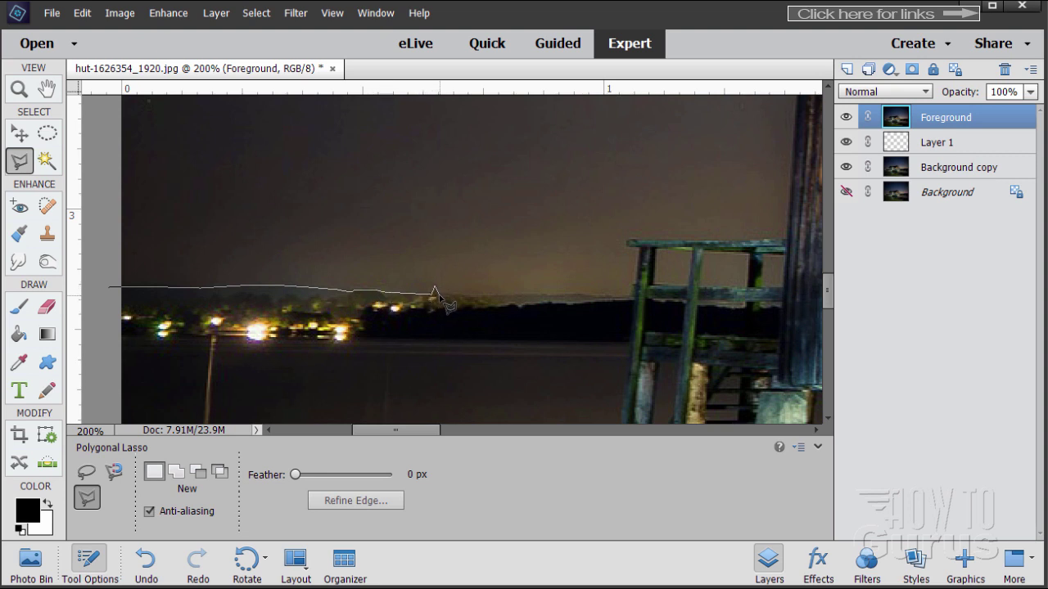
click(483, 294)
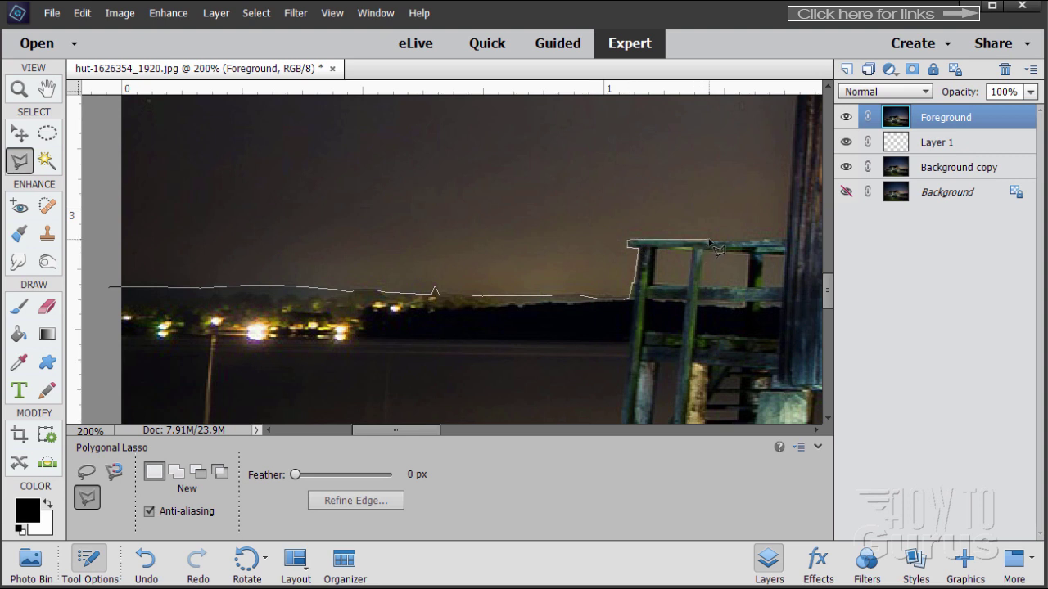
Continue the lasso outline over the railing, up the hut's left wall and around the beam protruding below the eave.
key(space)
click(787, 240)
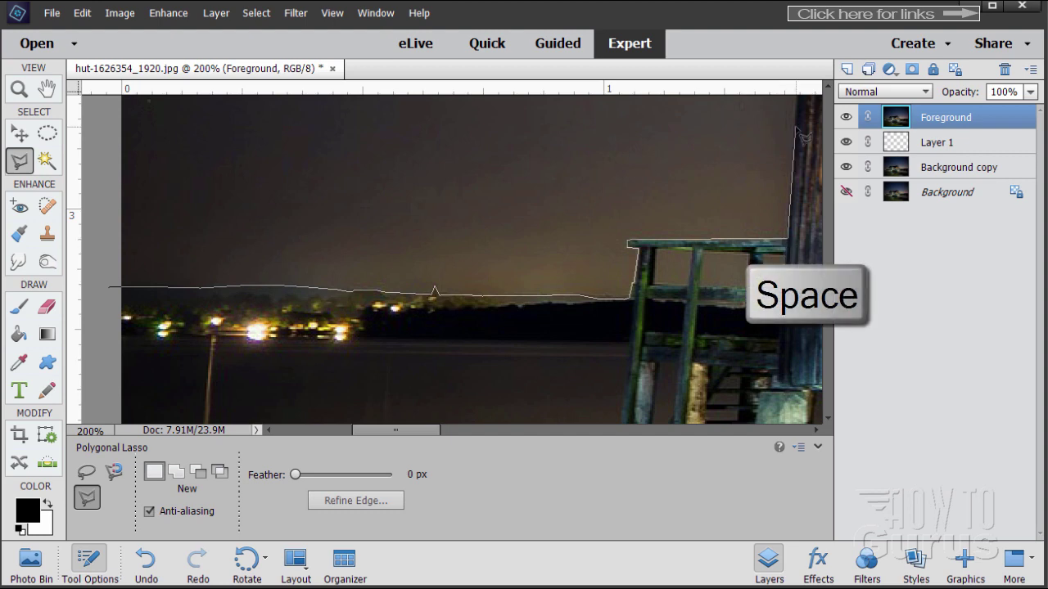
drag(800, 137, 580, 251)
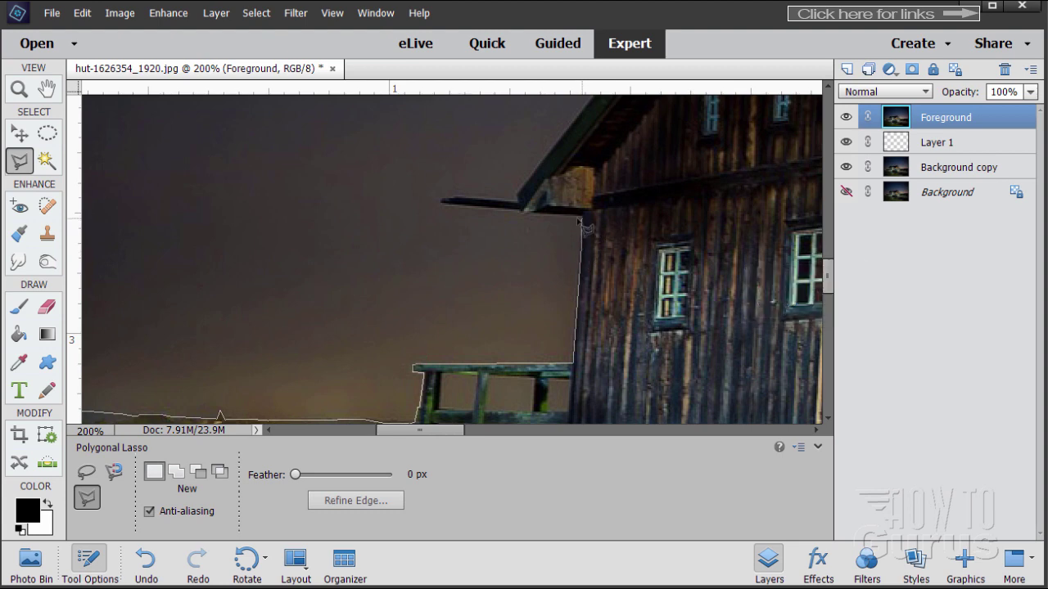
click(580, 219)
click(518, 212)
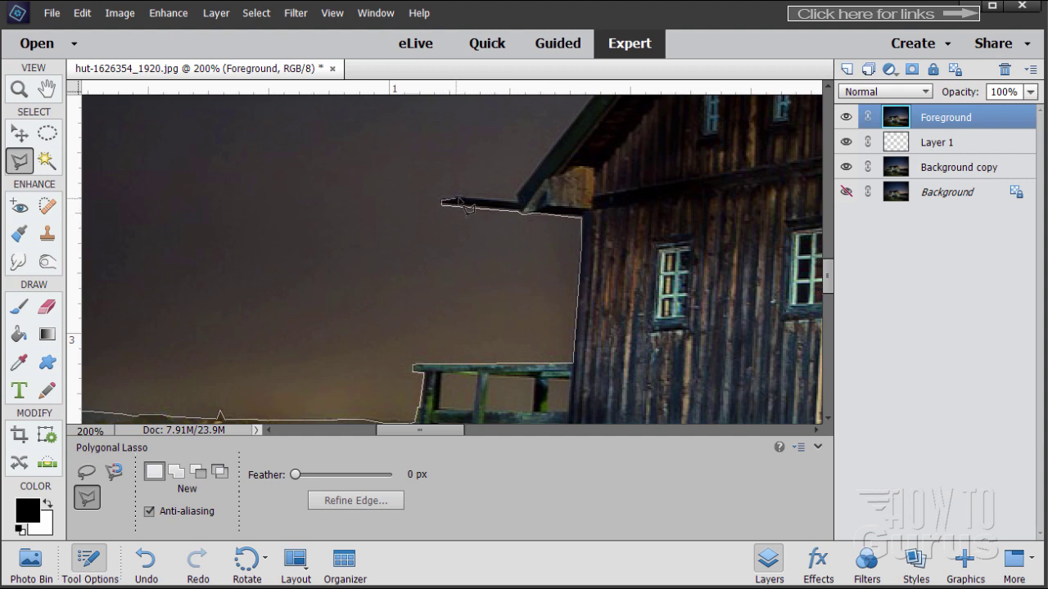
click(517, 200)
Continue the lasso outline up the hut's left gable slope, over its peak and along the ridge to the dip between the roofs.
key(space)
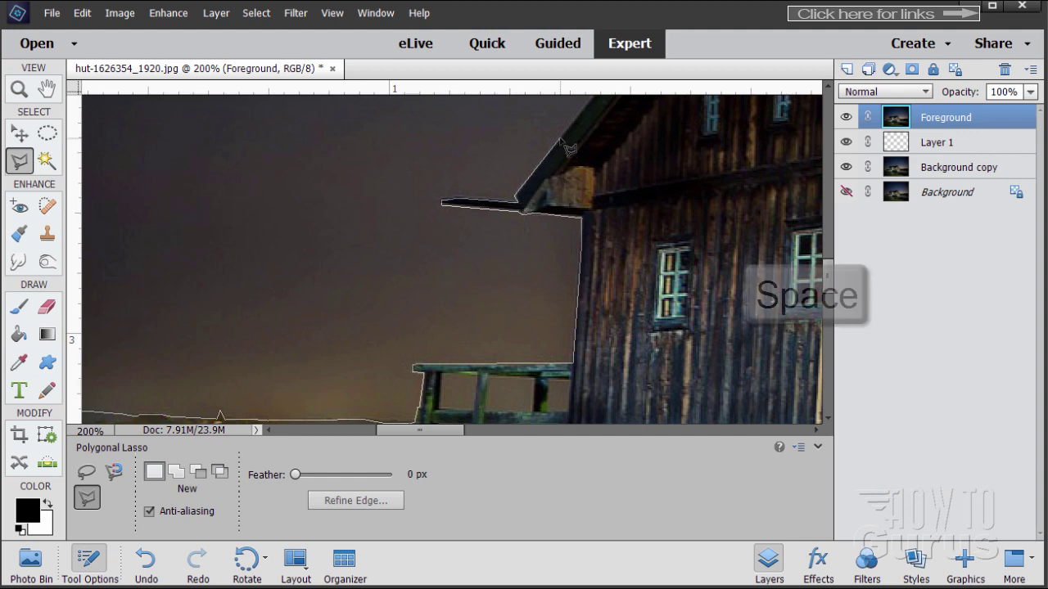
drag(550, 158, 357, 384)
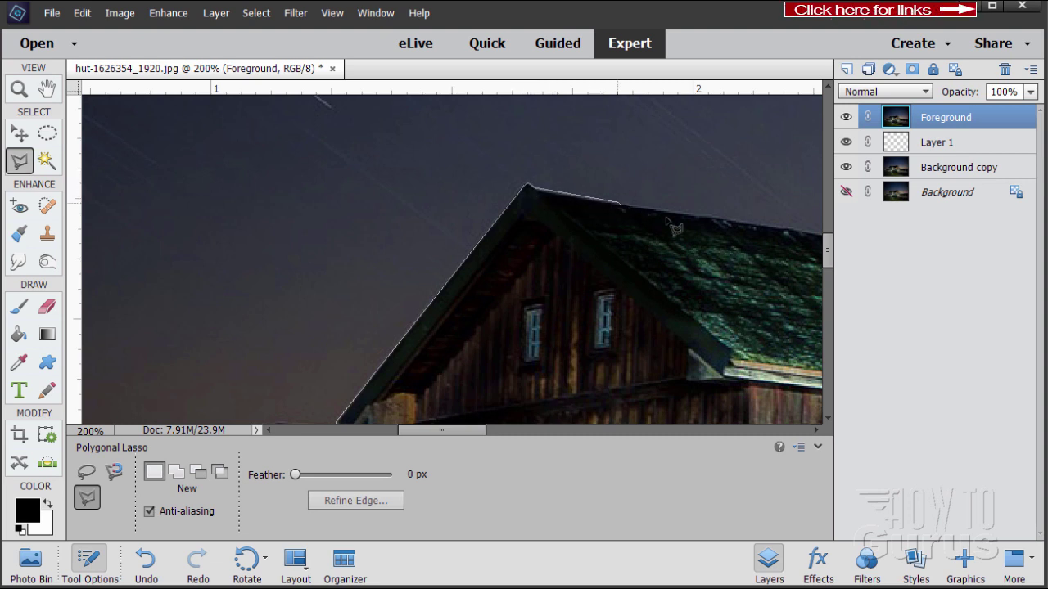
key(space)
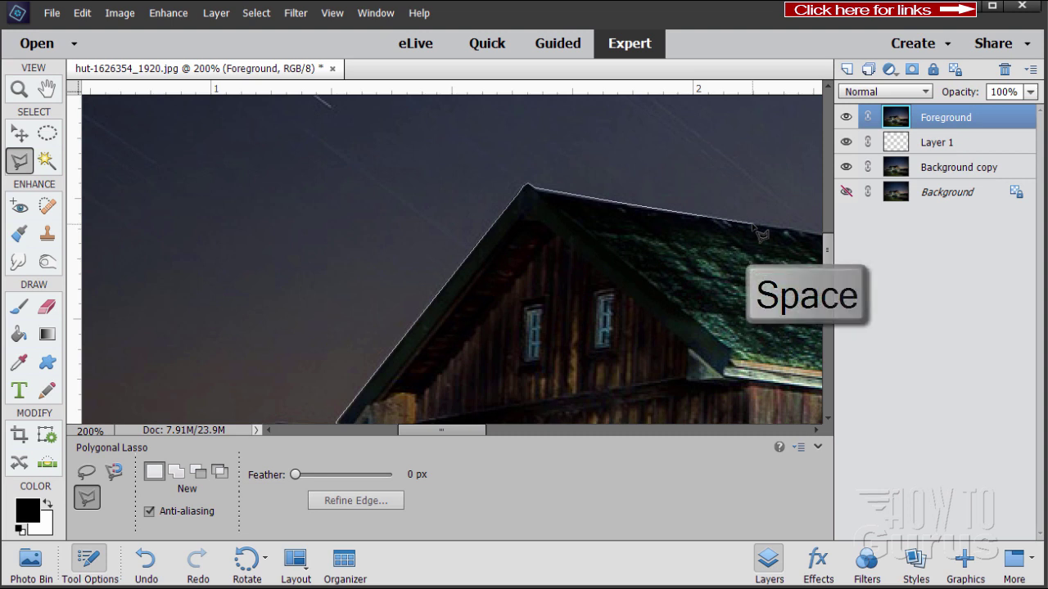
drag(760, 233, 284, 263)
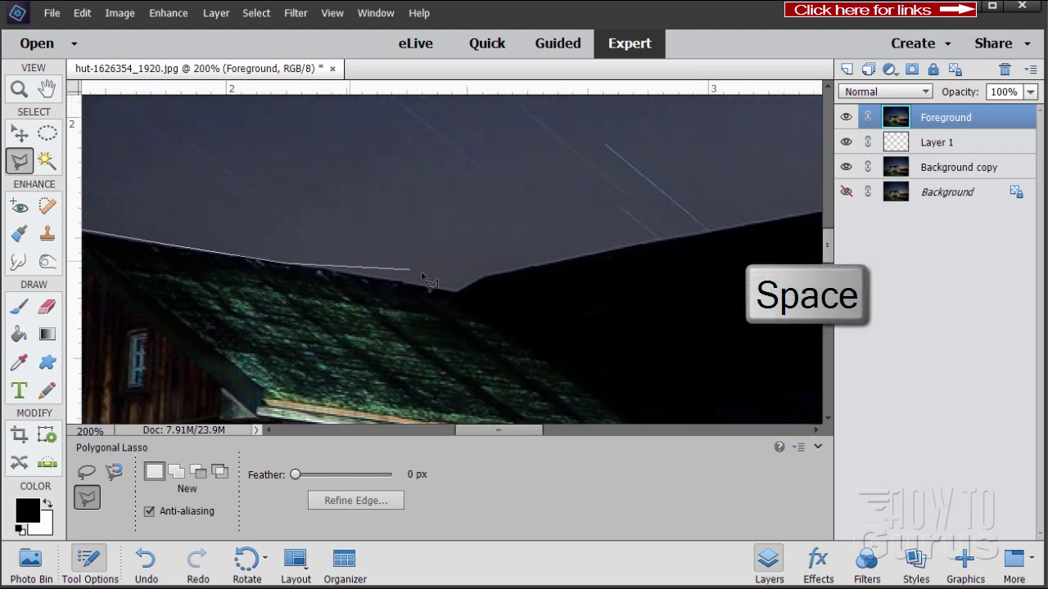
click(455, 293)
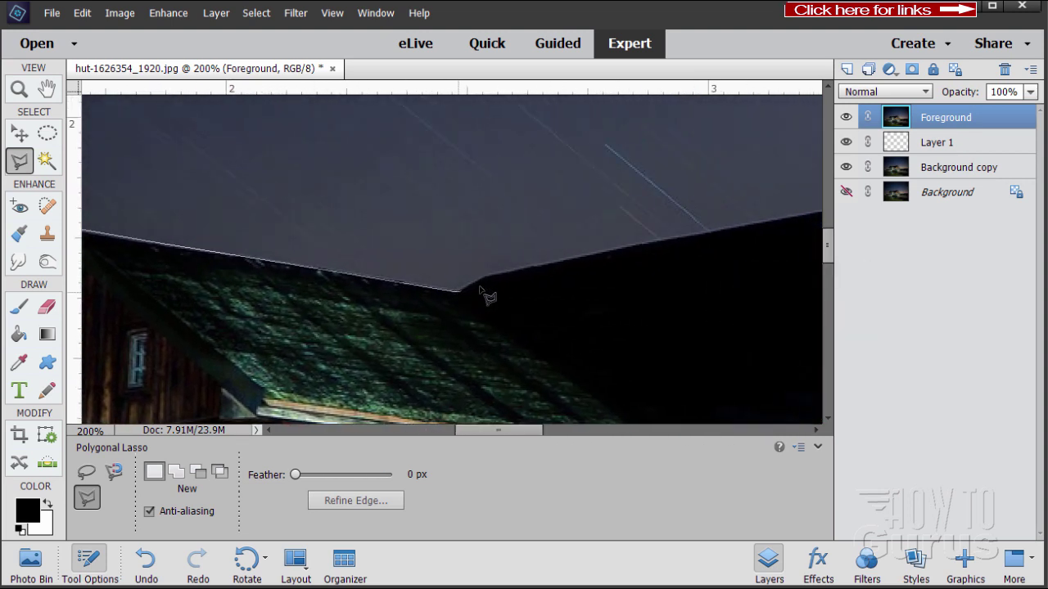
Continue the lasso outline from the dip along the dark second roof to its peak and down to the eave tip.
click(486, 276)
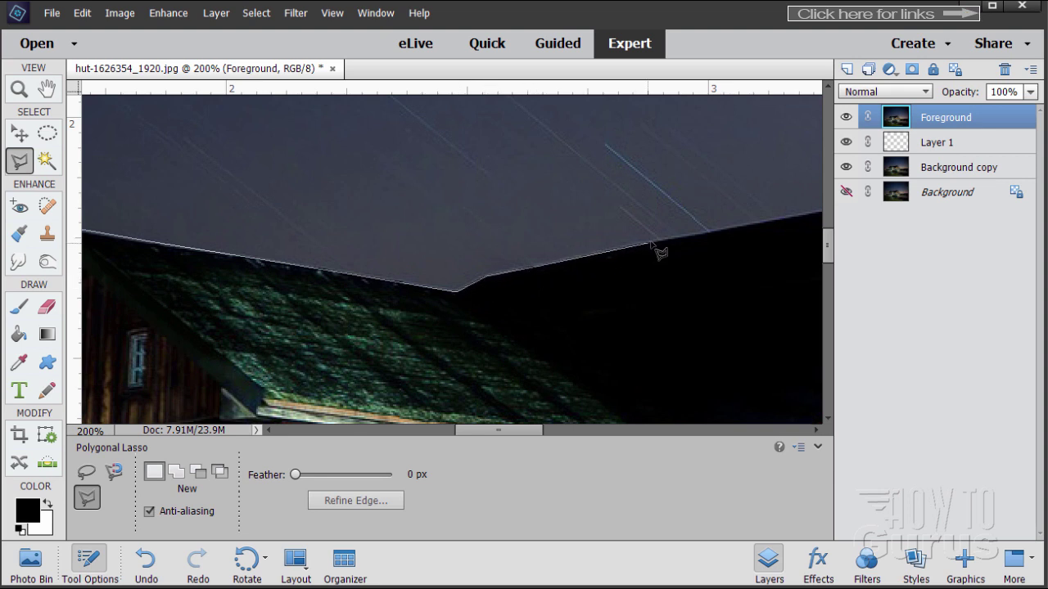
key(space)
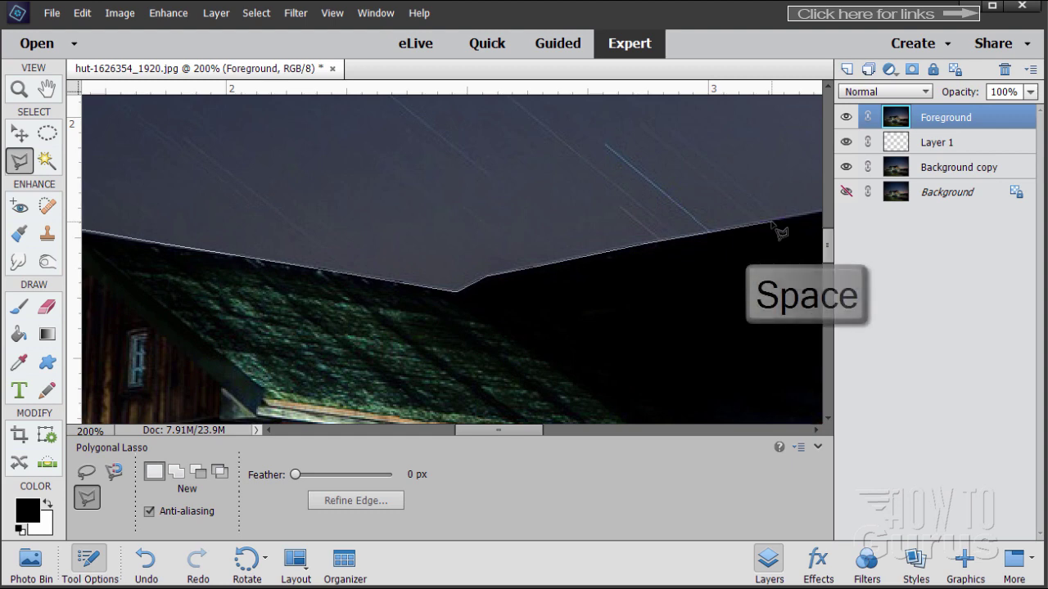
drag(770, 220, 194, 300)
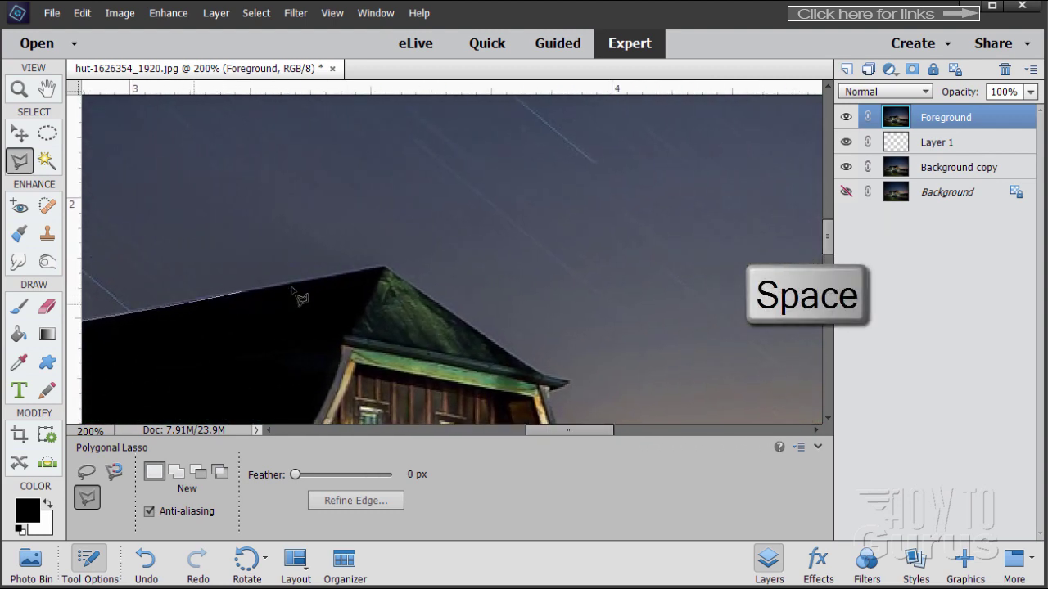
click(385, 266)
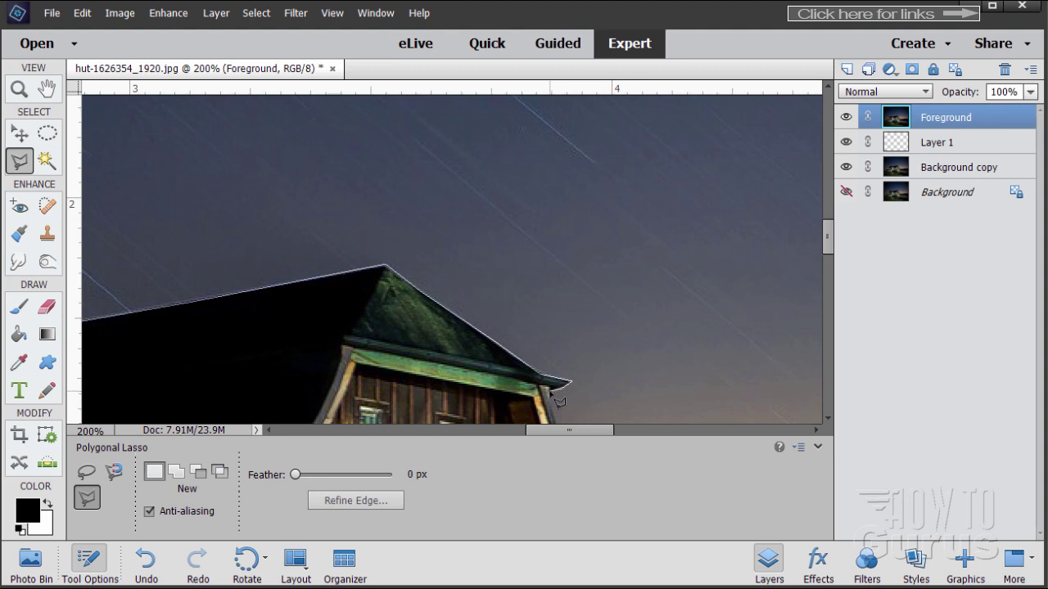
Continue the lasso outline down the curved gable edge and along the lower green roof to its outer eave corner.
key(space)
drag(559, 401, 365, 142)
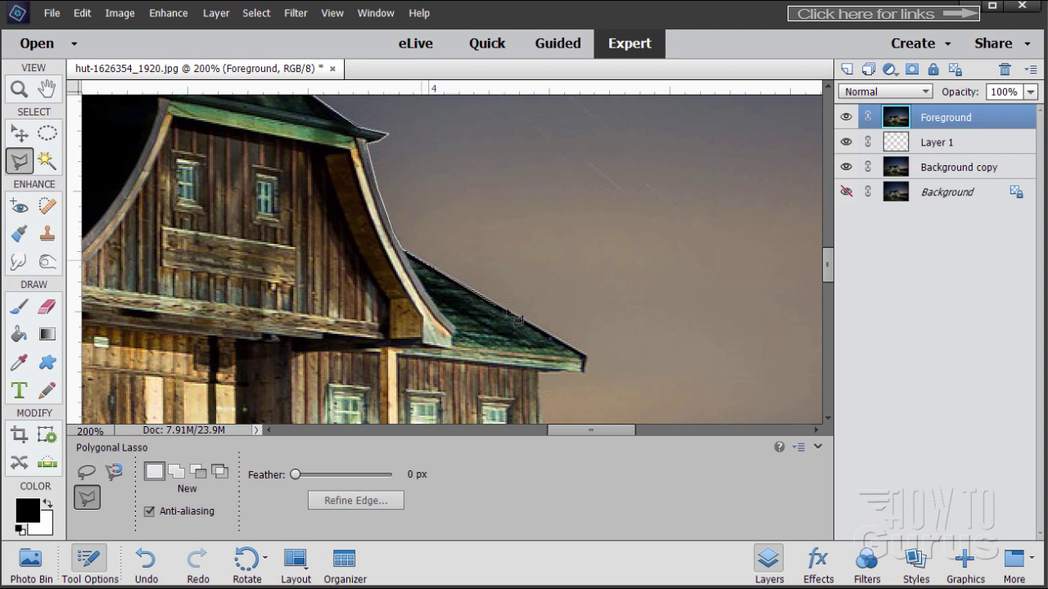
click(589, 362)
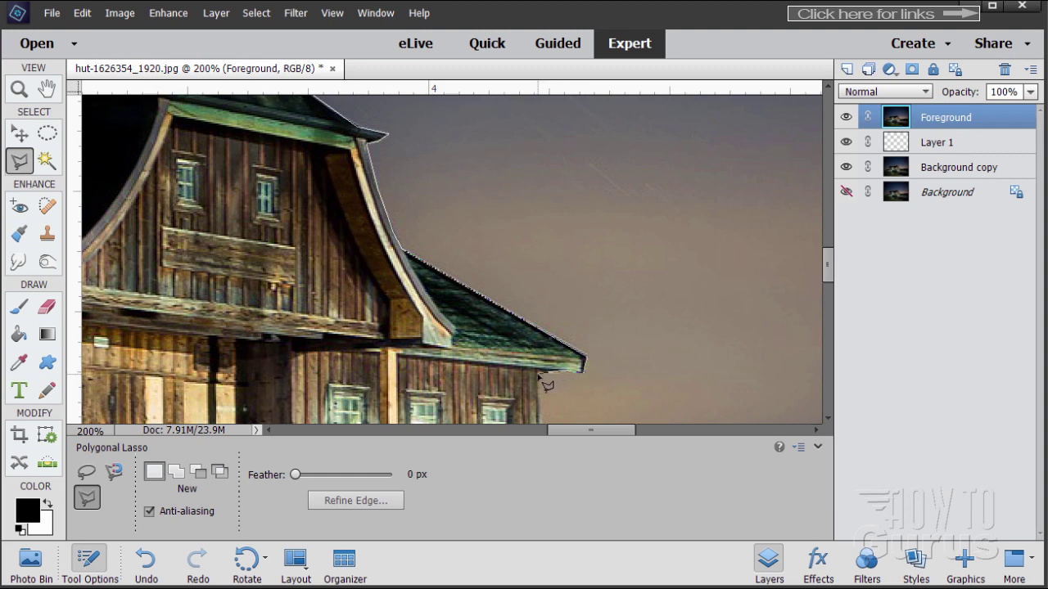
Continue the lasso outline under the eave, down the hut's right wall and along the top rail of the walkway.
key(space)
drag(540, 362, 476, 135)
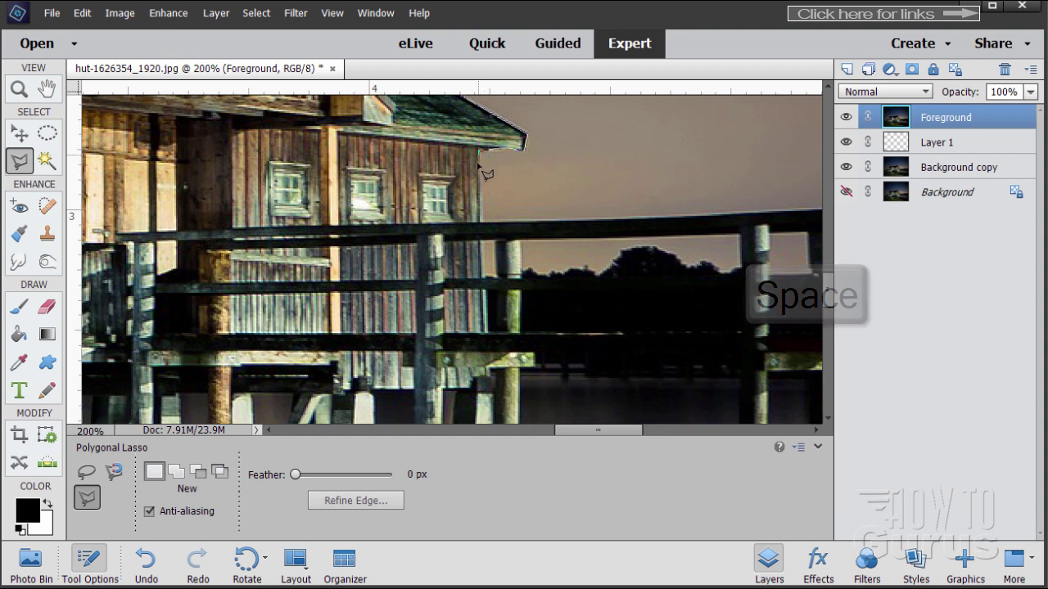
click(481, 223)
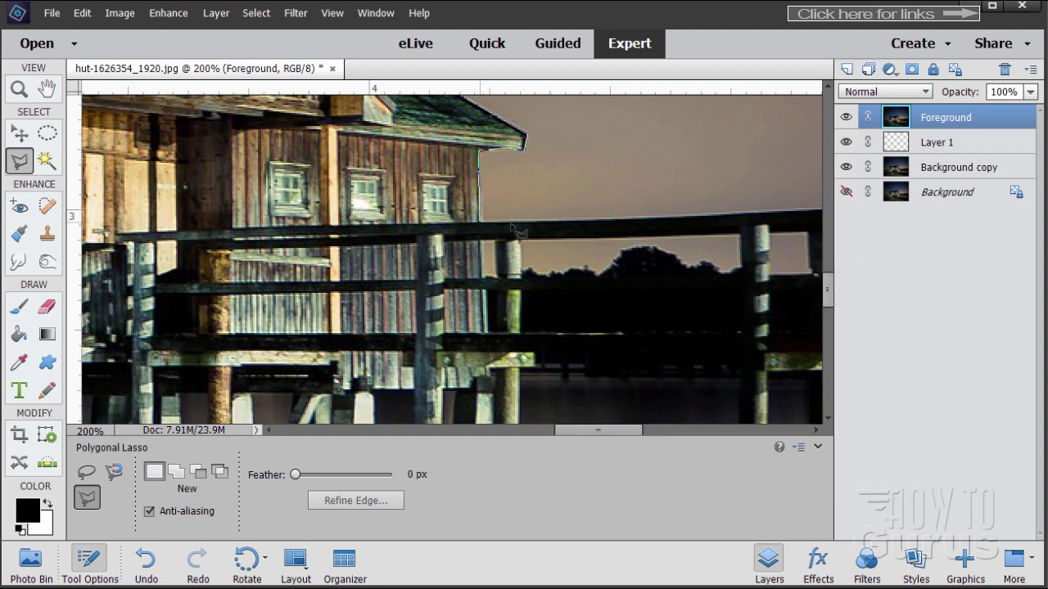
key(space)
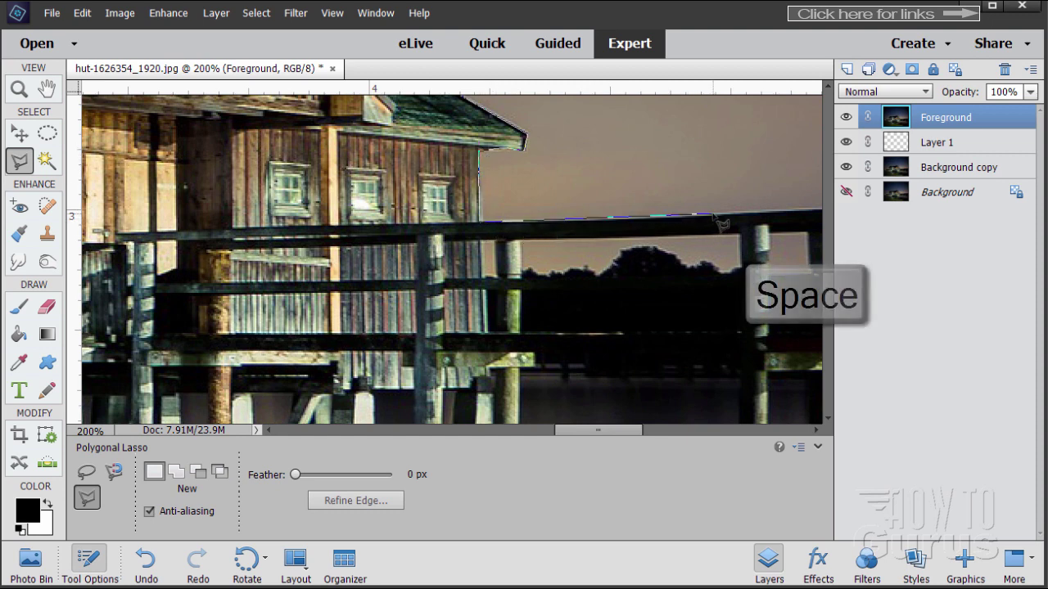
drag(719, 223, 211, 227)
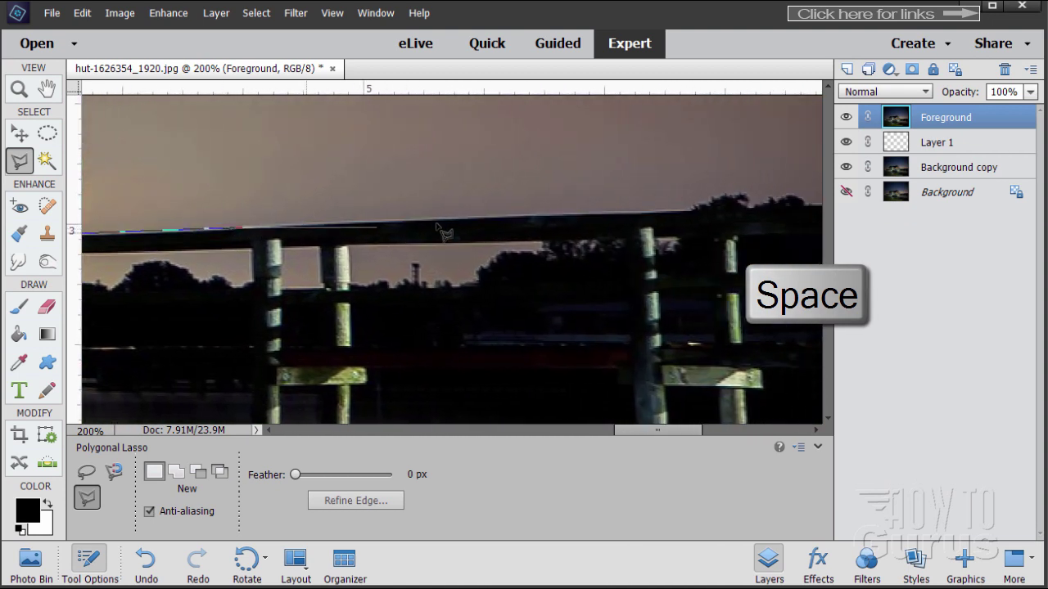
Continue the lasso outline along the rail and loosely around the treetops rising above it near the image's right edge.
key(space)
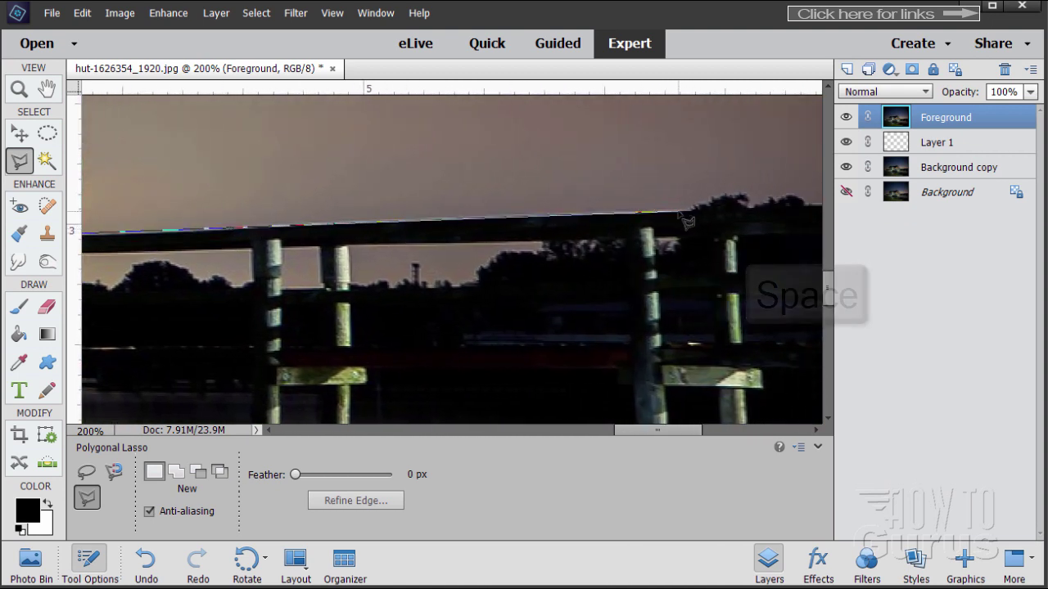
drag(680, 211, 291, 211)
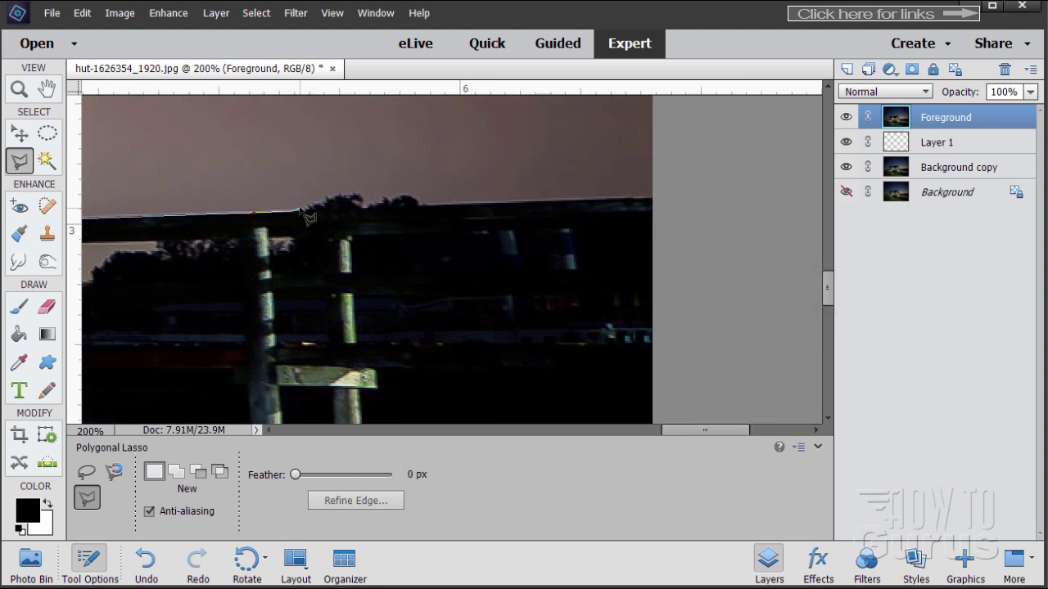
click(343, 187)
click(370, 194)
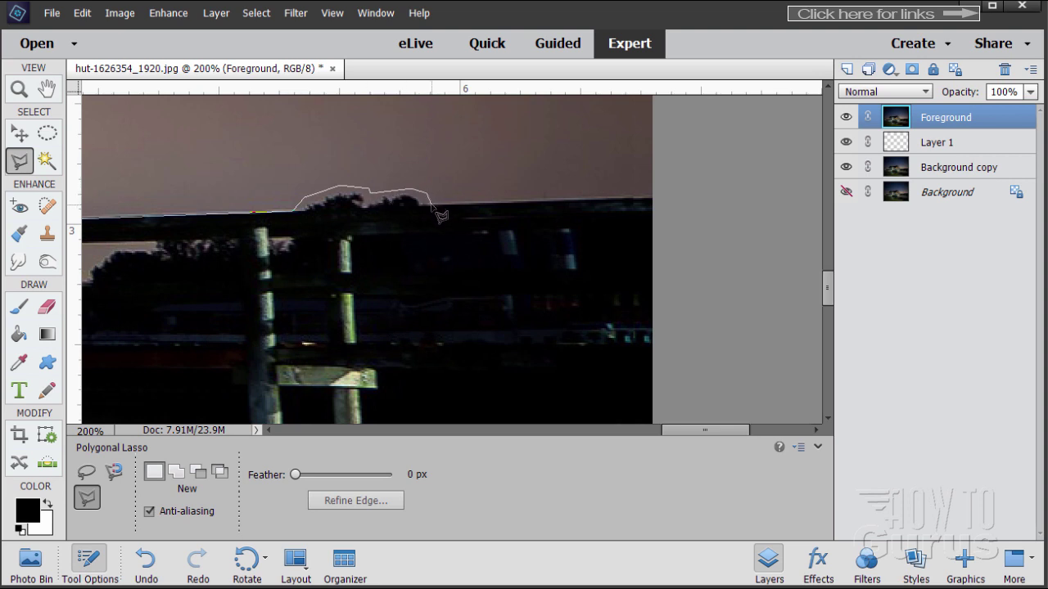
click(431, 205)
Extend the lasso outline past the image's right edge, around the lower-right corner and beneath the photo to the lower-left corner.
key(space)
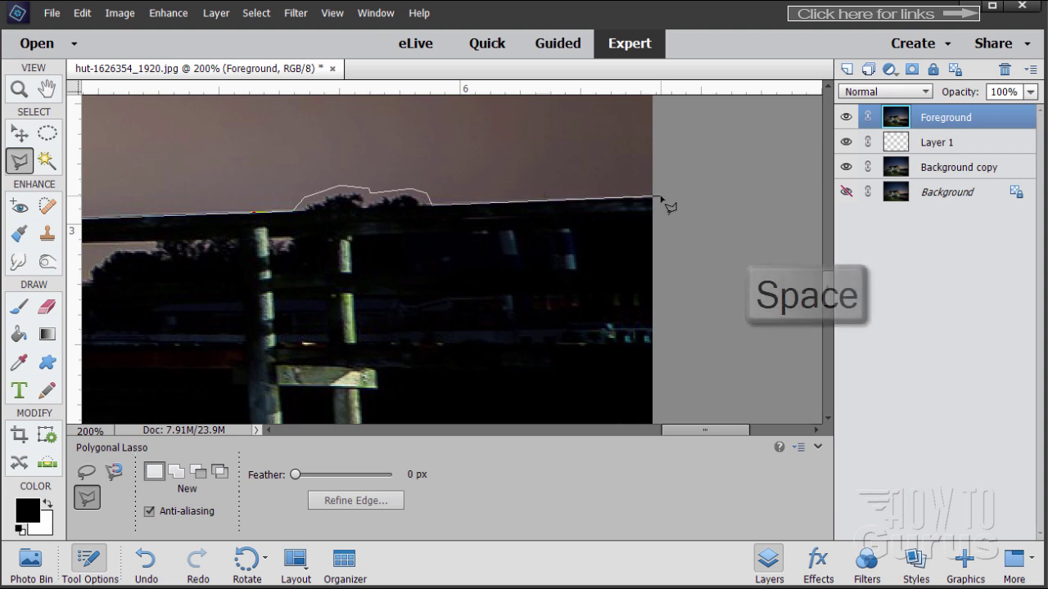
drag(672, 364, 639, 182)
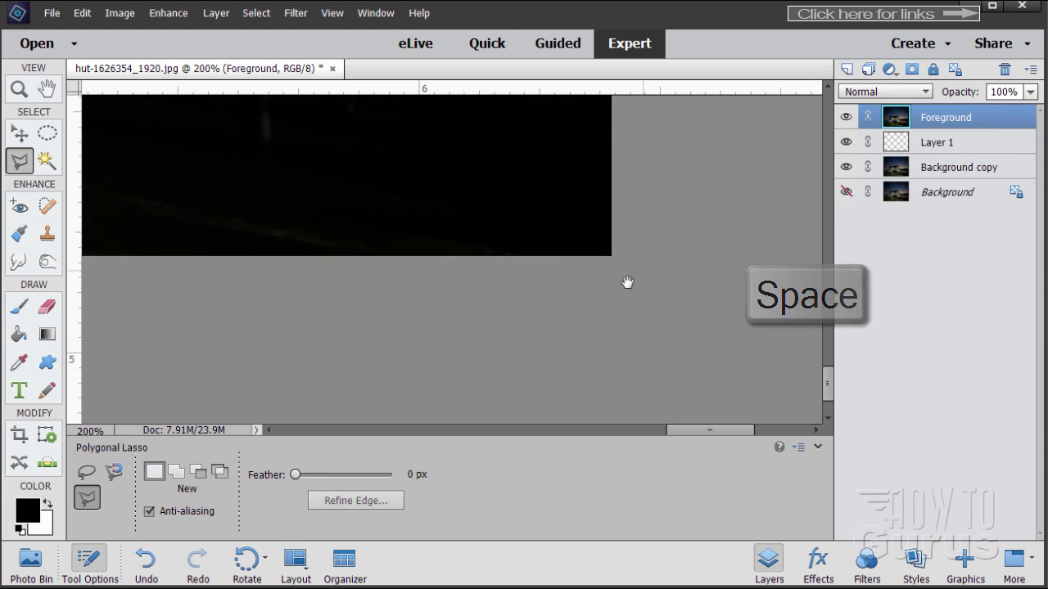
key(space)
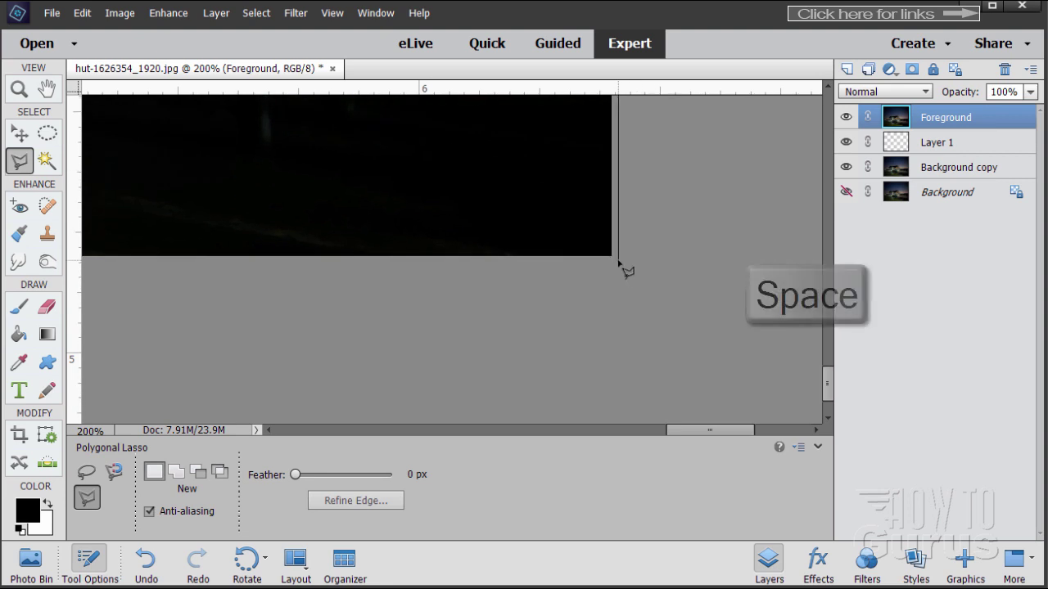
drag(584, 264, 552, 311)
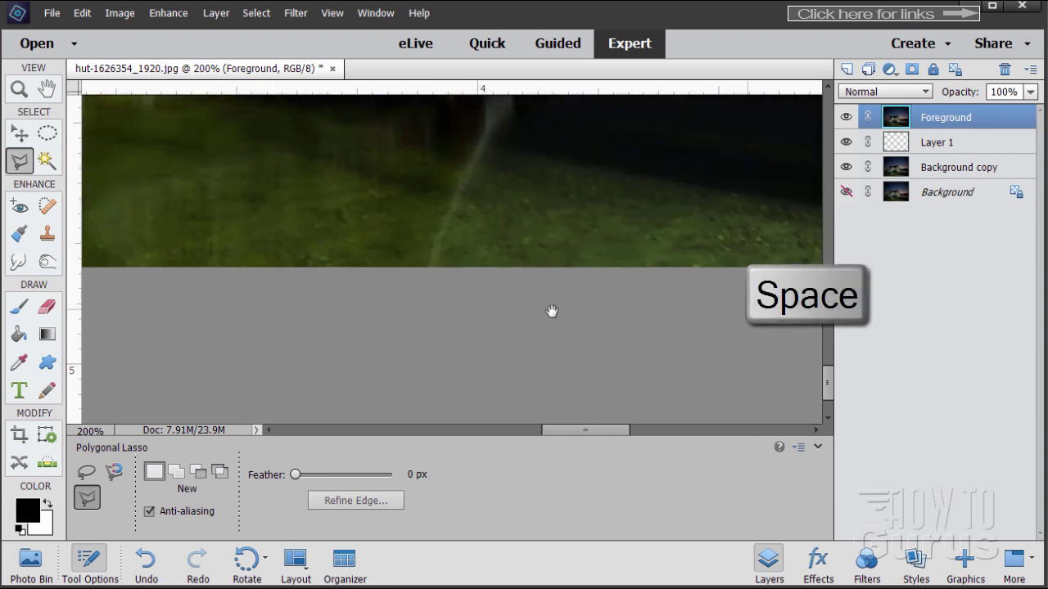
drag(212, 311, 761, 335)
drag(251, 332, 695, 327)
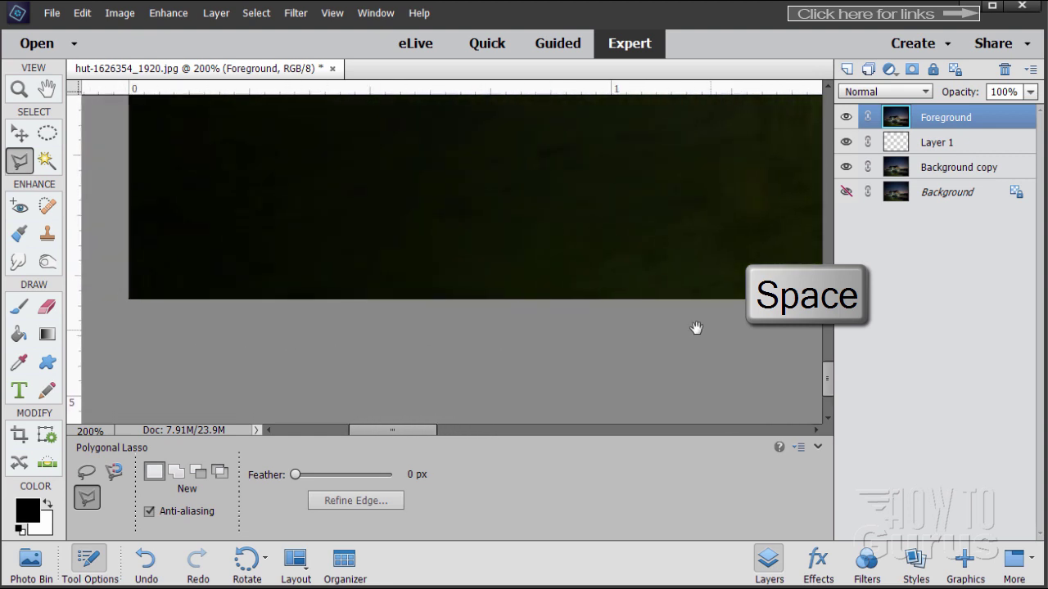
drag(301, 322, 393, 328)
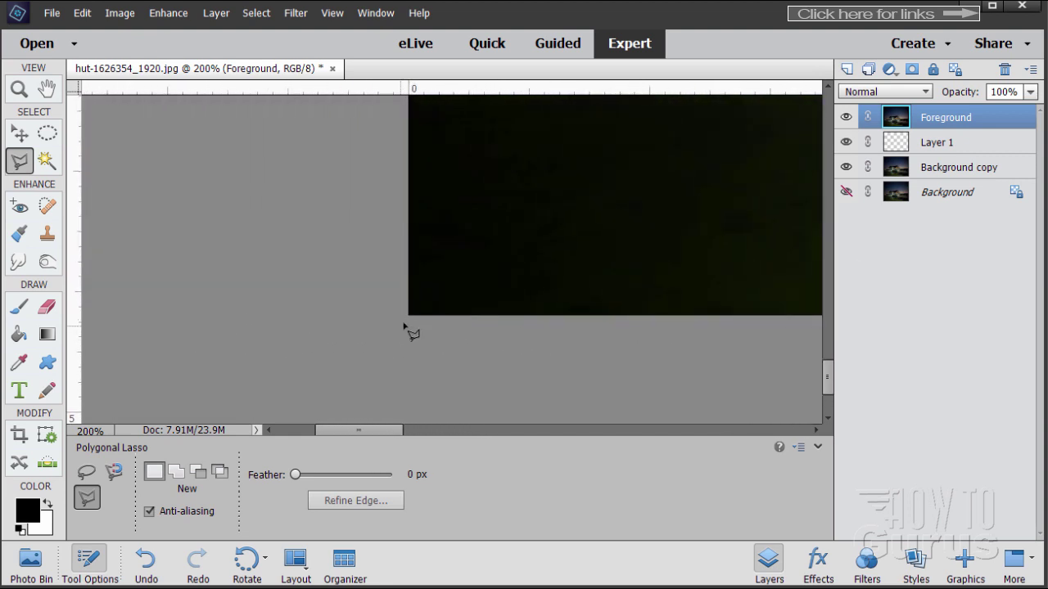
click(401, 321)
Run the lasso outline up outside the image's left edge and close it at the treeline starting point.
key(space)
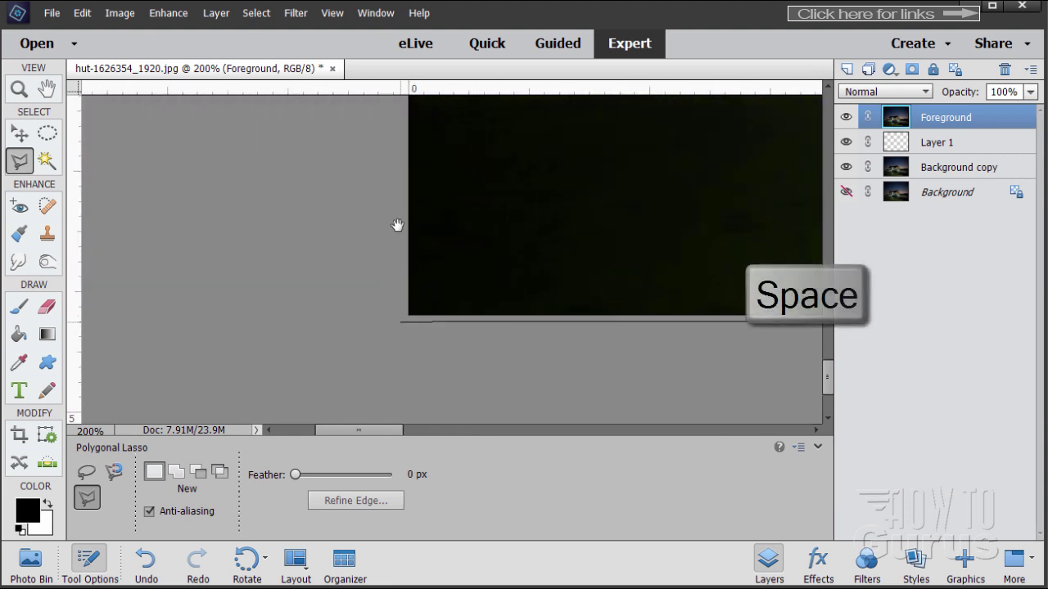
drag(396, 225, 372, 367)
drag(370, 187, 367, 335)
drag(365, 238, 365, 303)
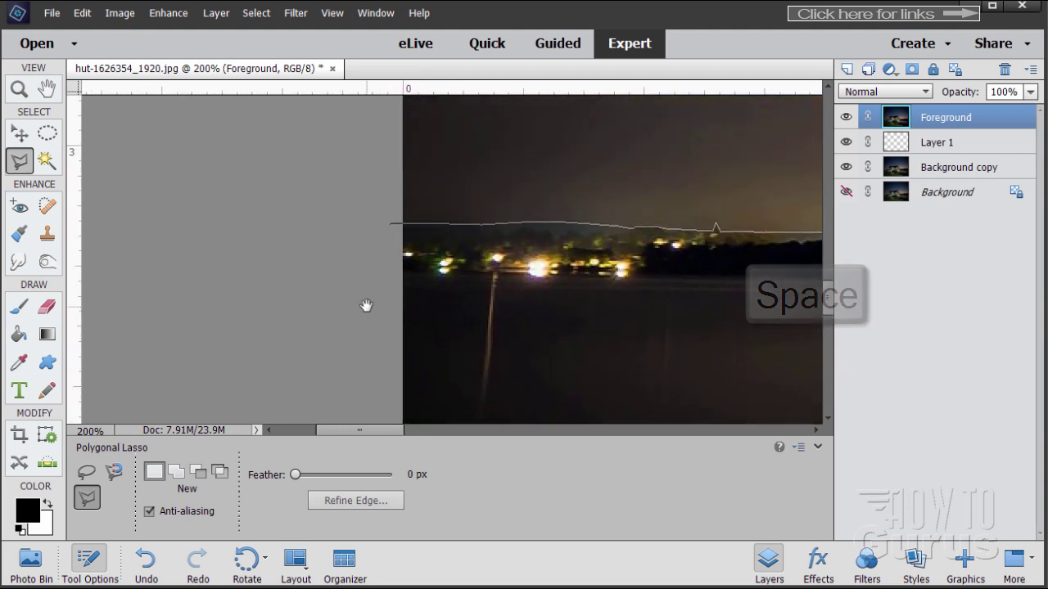
click(393, 225)
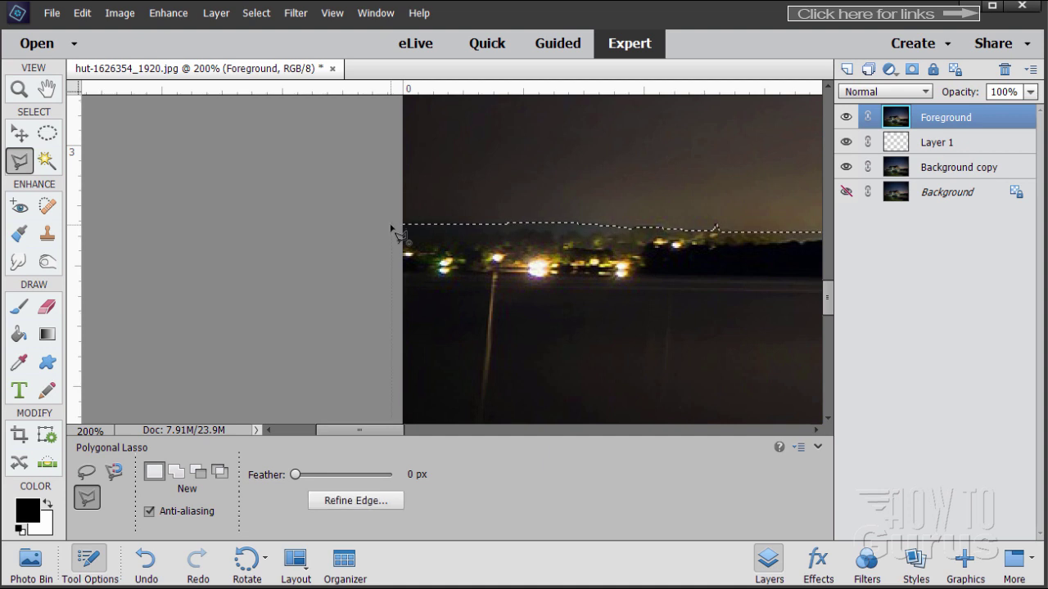
Fit the whole image on screen and add a layer mask to the Foreground layer from the selection.
key(z)
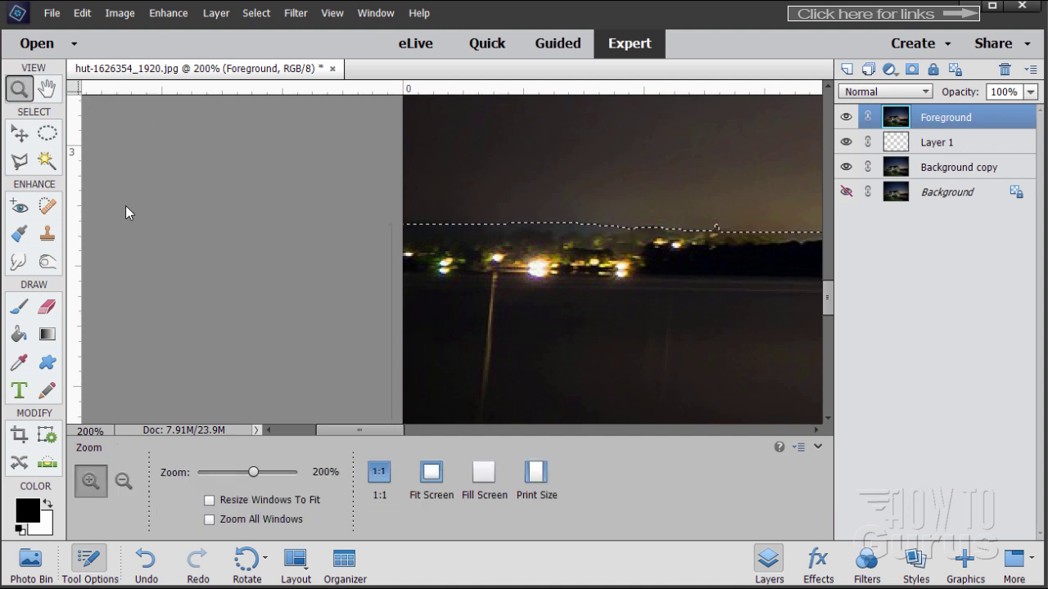
click(431, 474)
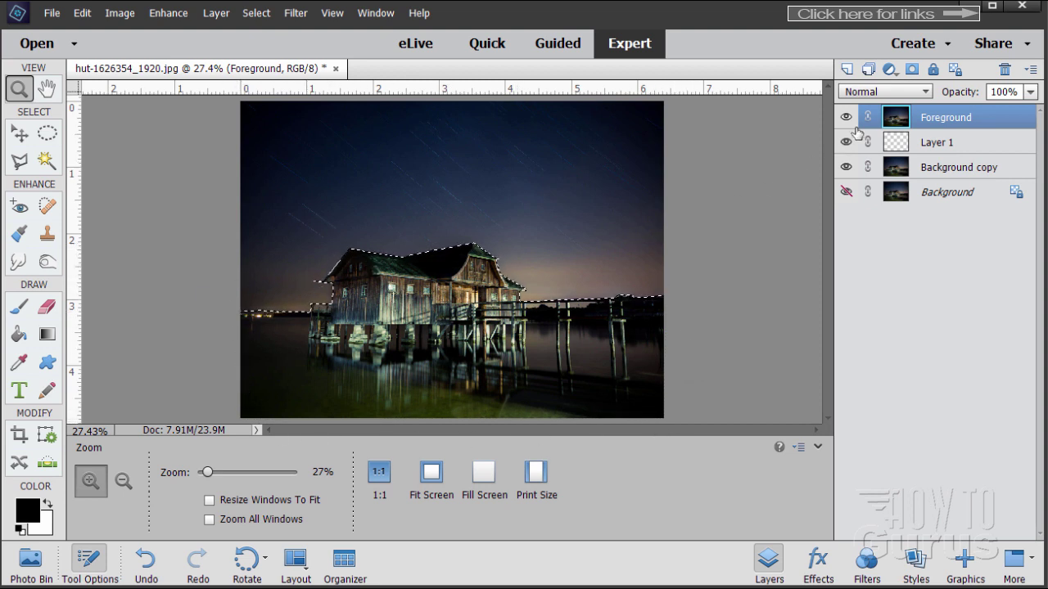
click(914, 71)
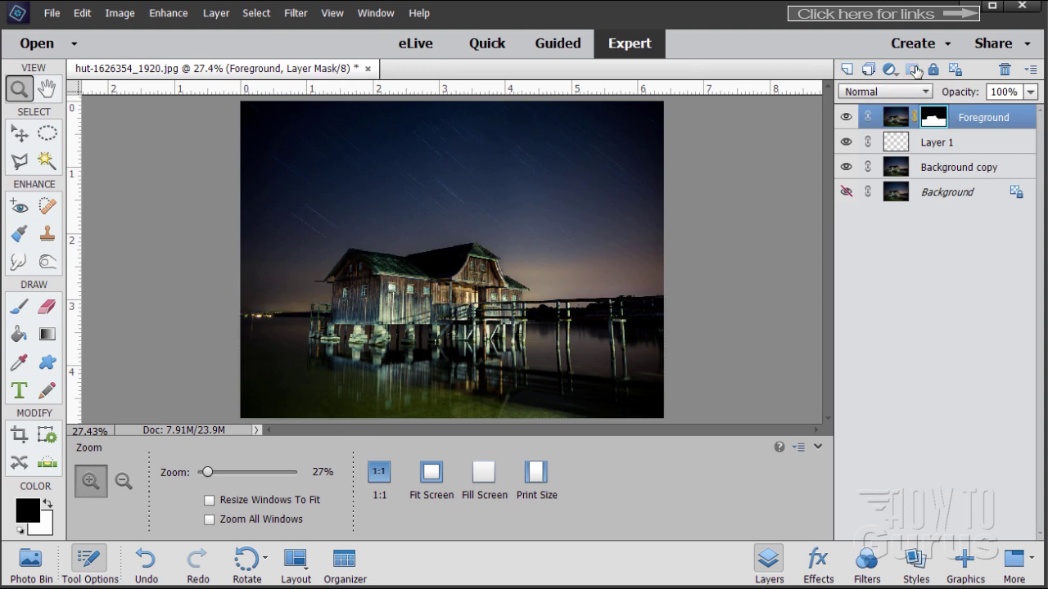
Make the Foreground layer's image active instead of its mask, switch to the Move tool and hide the Background copy layer.
click(895, 122)
key(v)
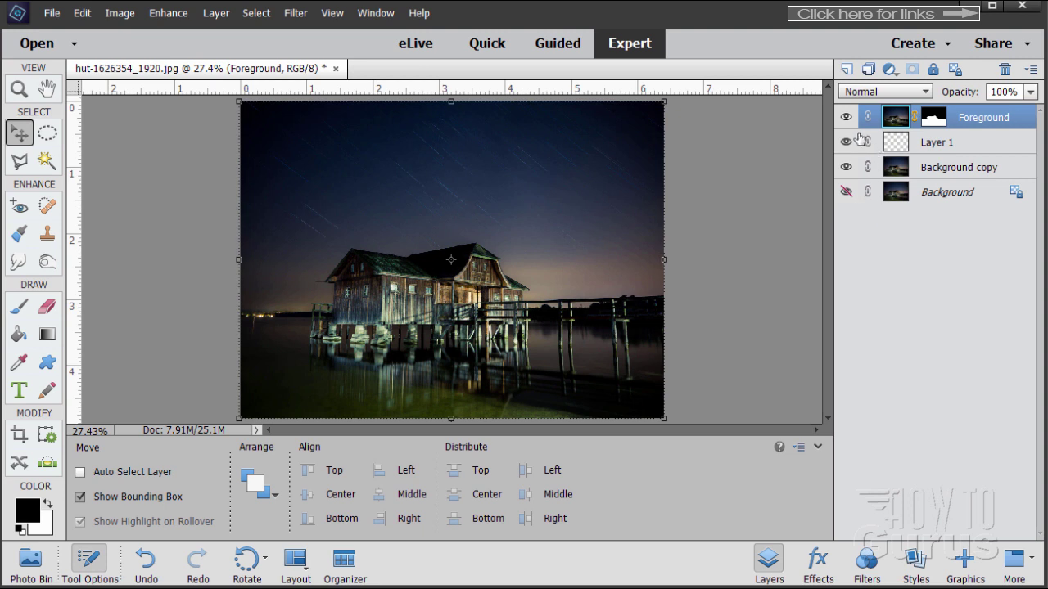
click(846, 167)
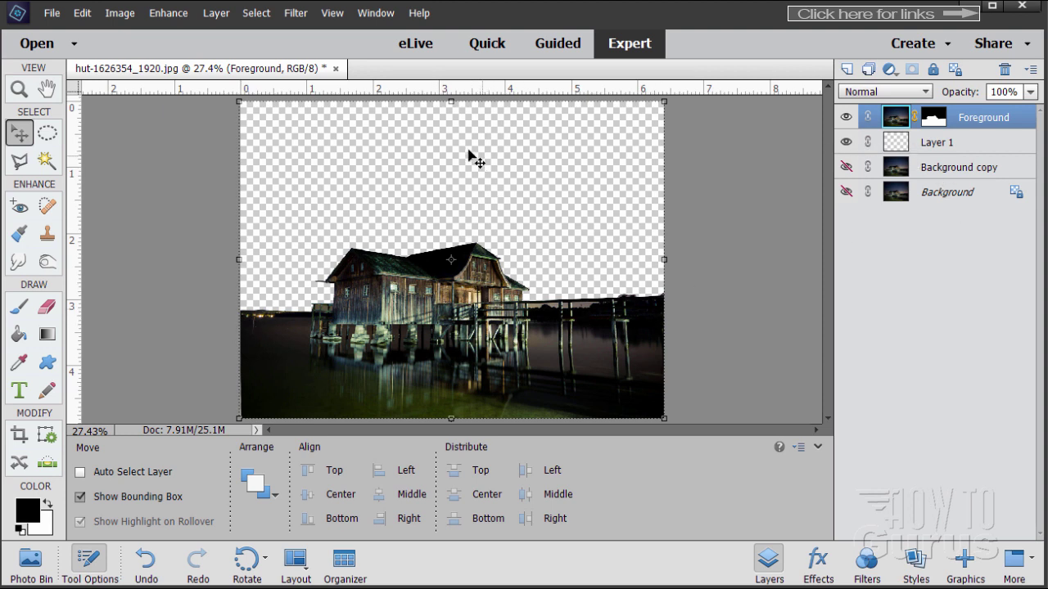
Set the foreground color to the light green web color 99ff99.
click(33, 512)
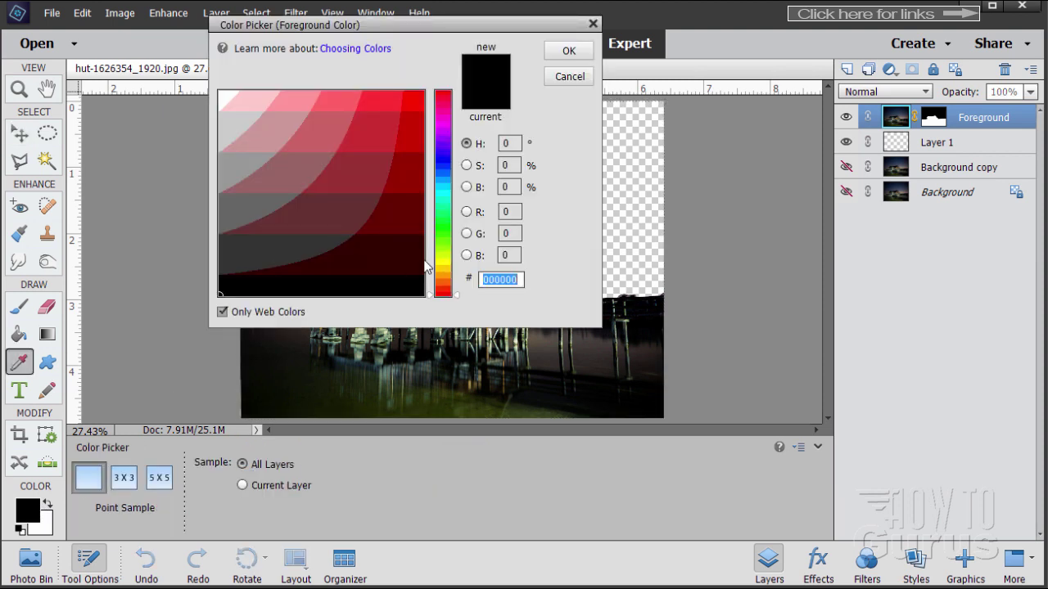
click(229, 313)
click(276, 317)
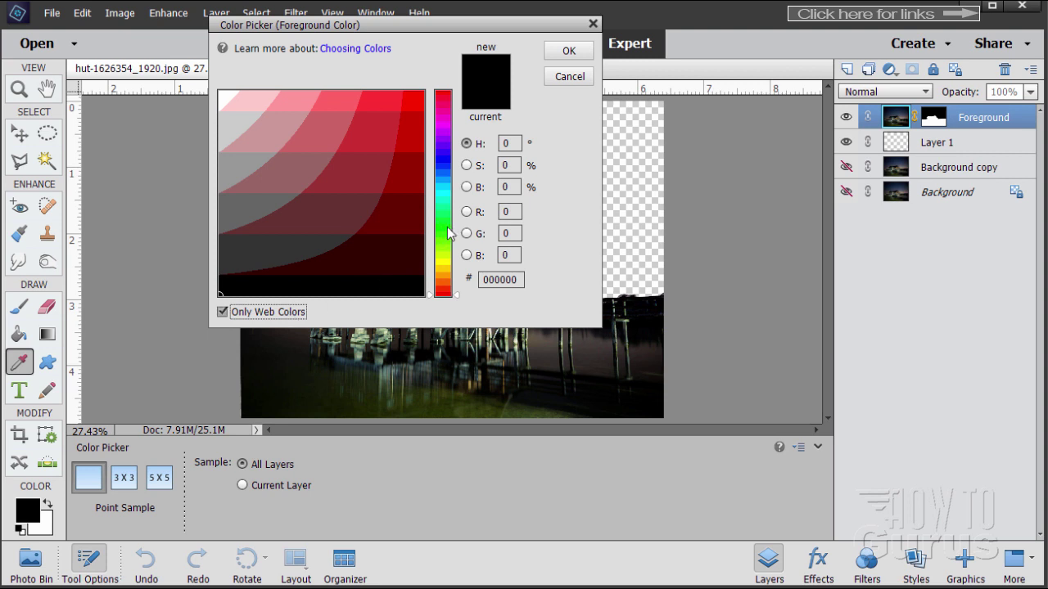
click(442, 230)
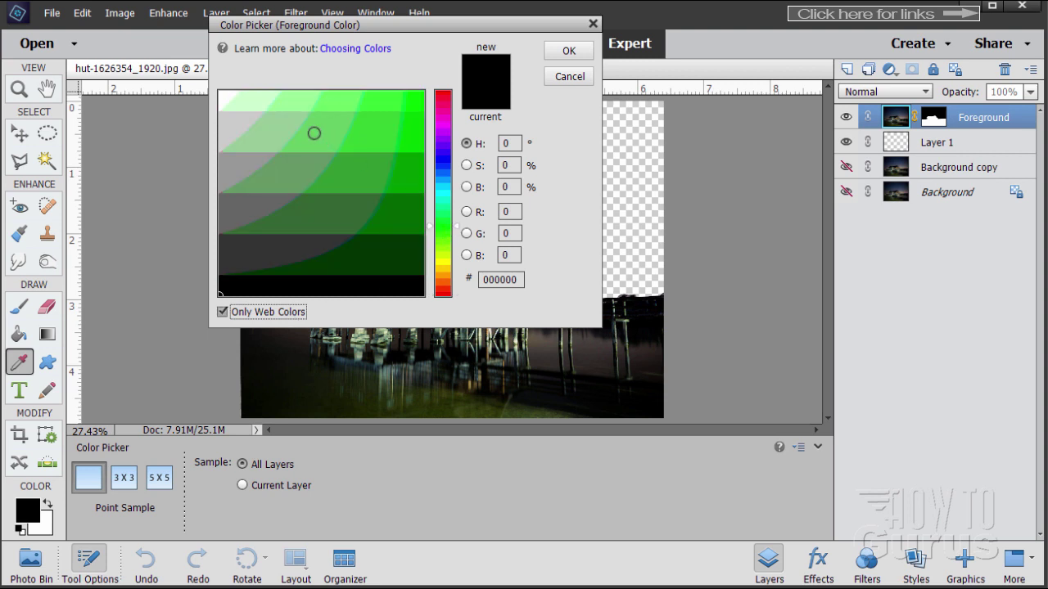
click(228, 100)
click(245, 101)
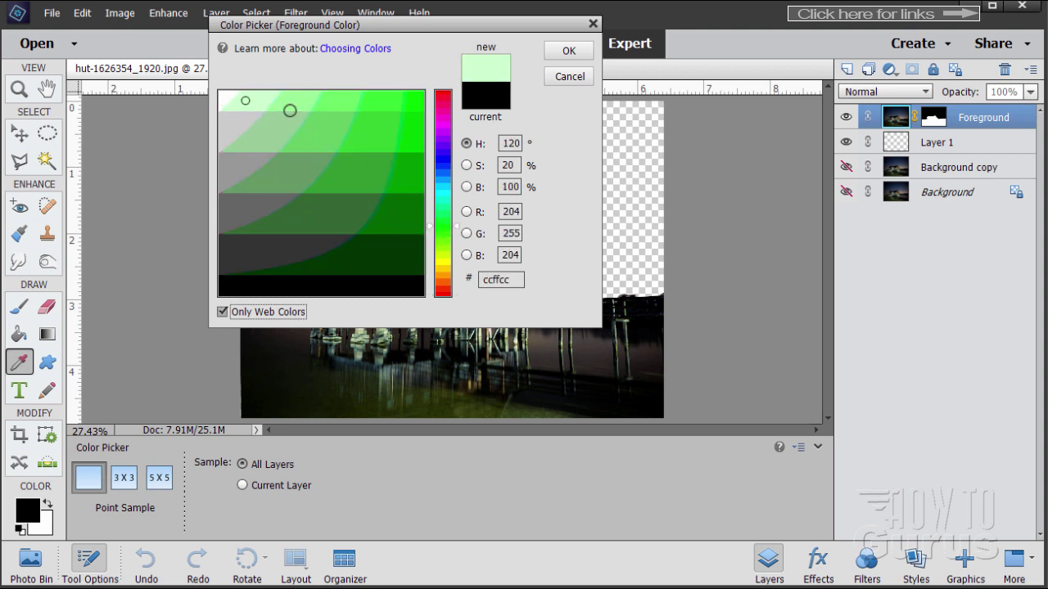
click(295, 101)
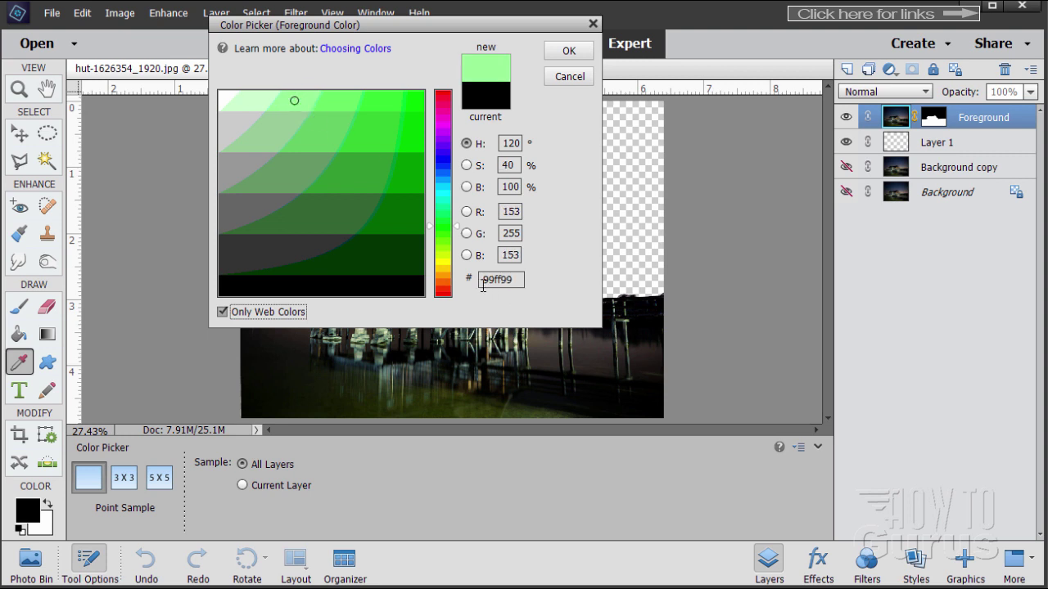
click(510, 284)
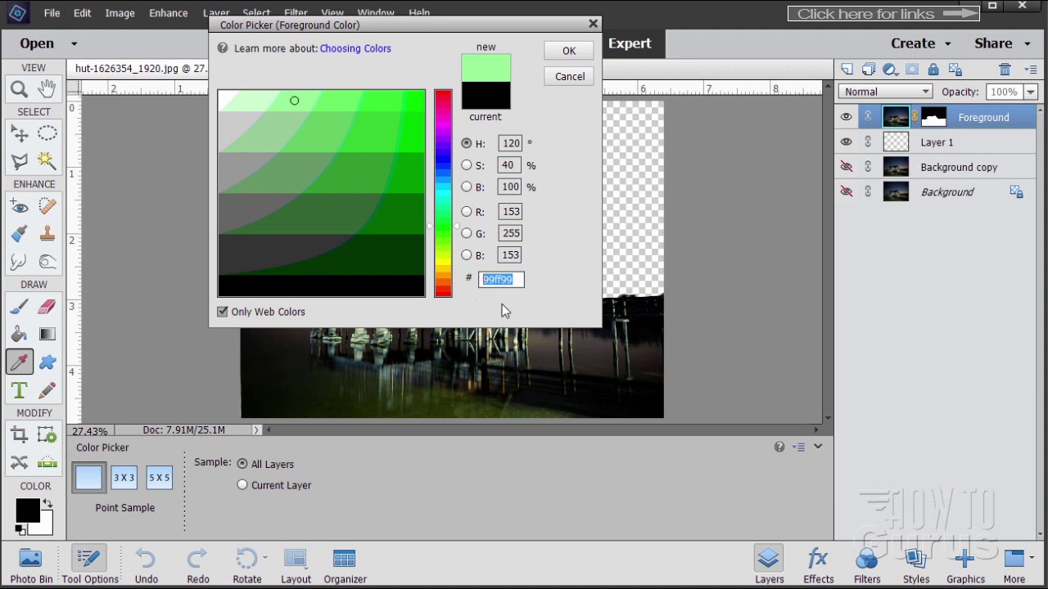
click(497, 286)
click(569, 52)
key(v)
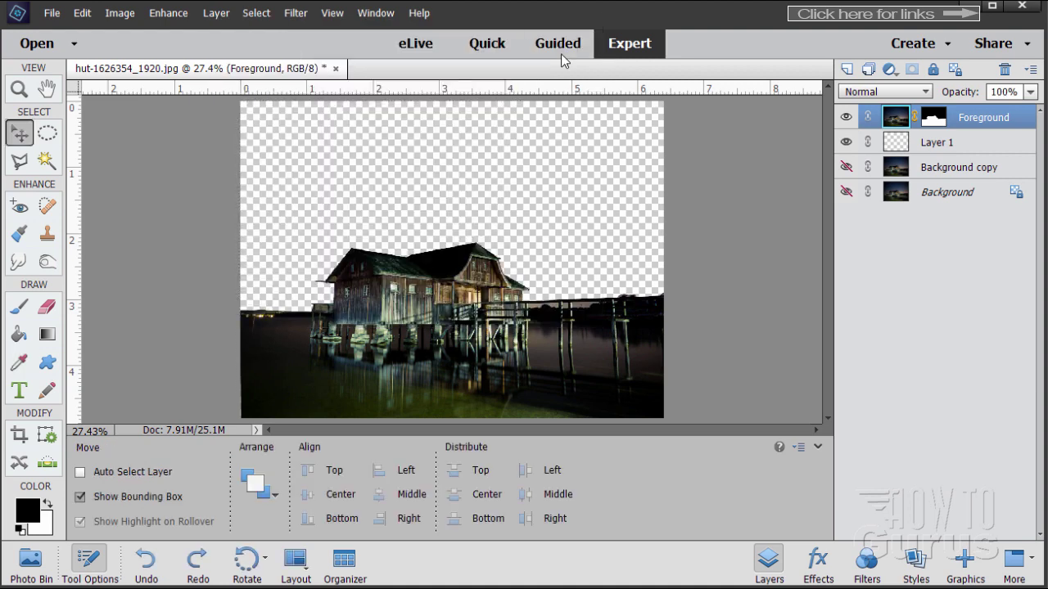
Try a 367 px brush stroke across the sky on Layer 1 against the Background copy, and undo it.
click(19, 306)
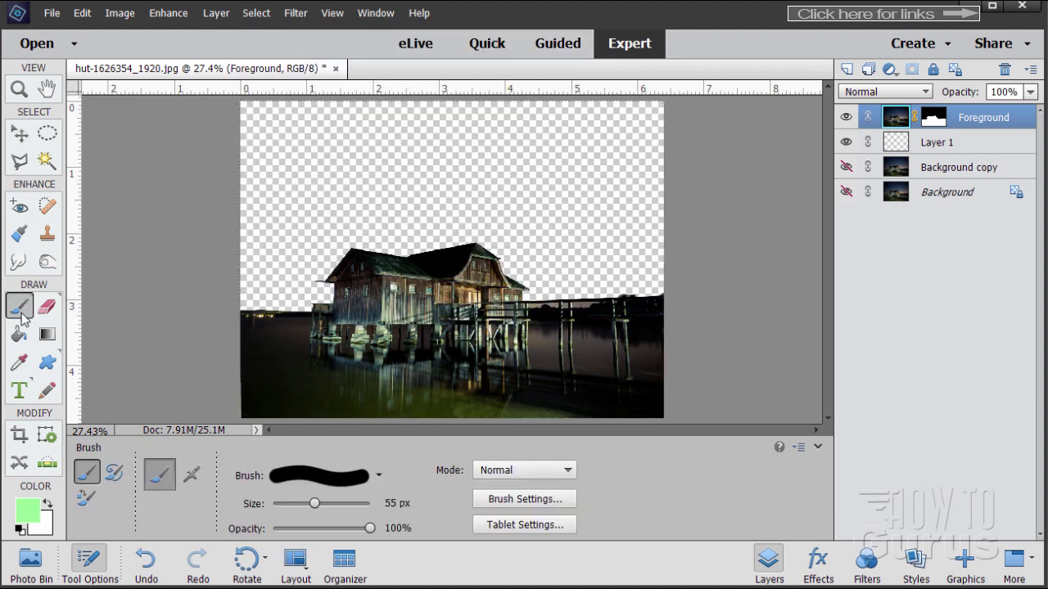
drag(316, 507, 347, 507)
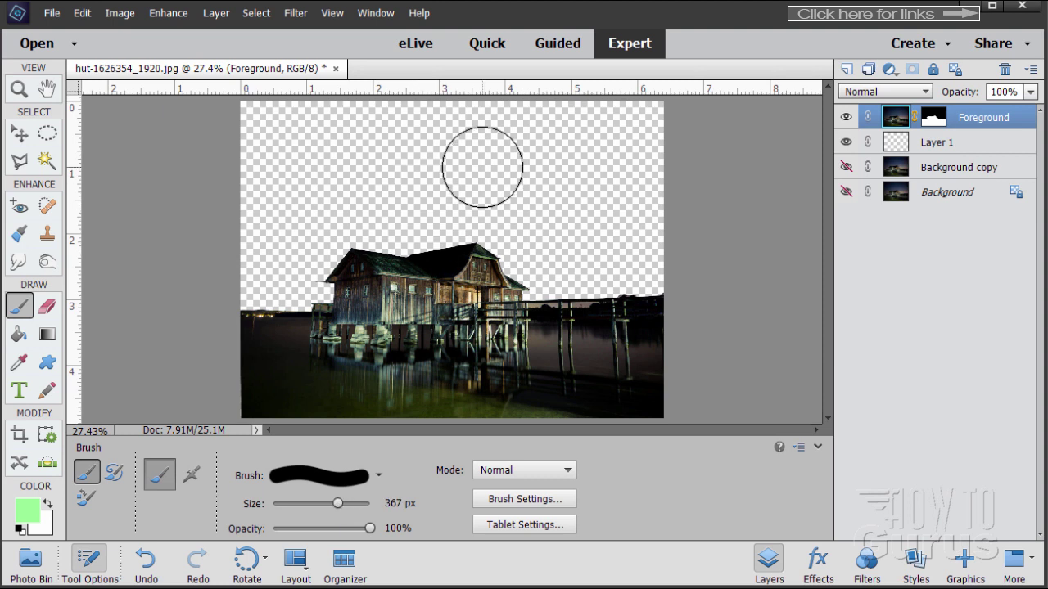
click(937, 143)
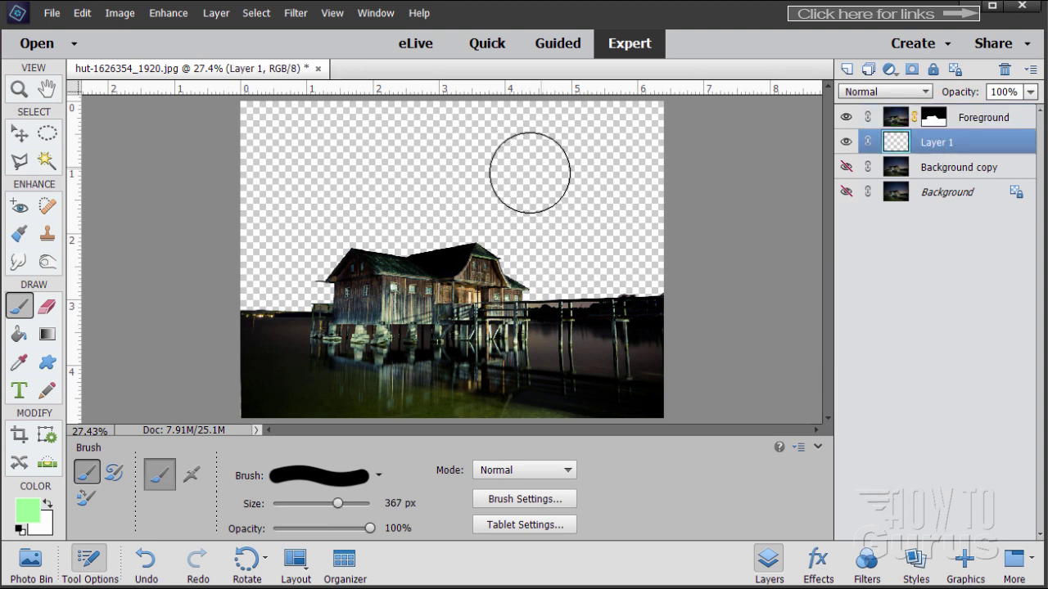
mouse_move(540, 163)
mouse_down()
mouse_move(375, 234)
mouse_move(299, 298)
mouse_up()
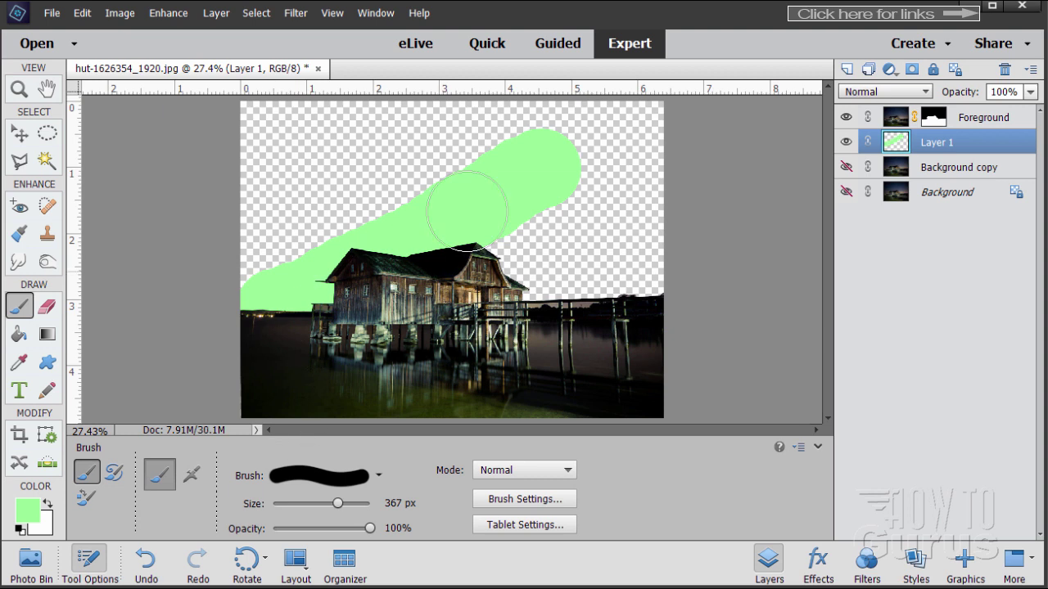
click(845, 167)
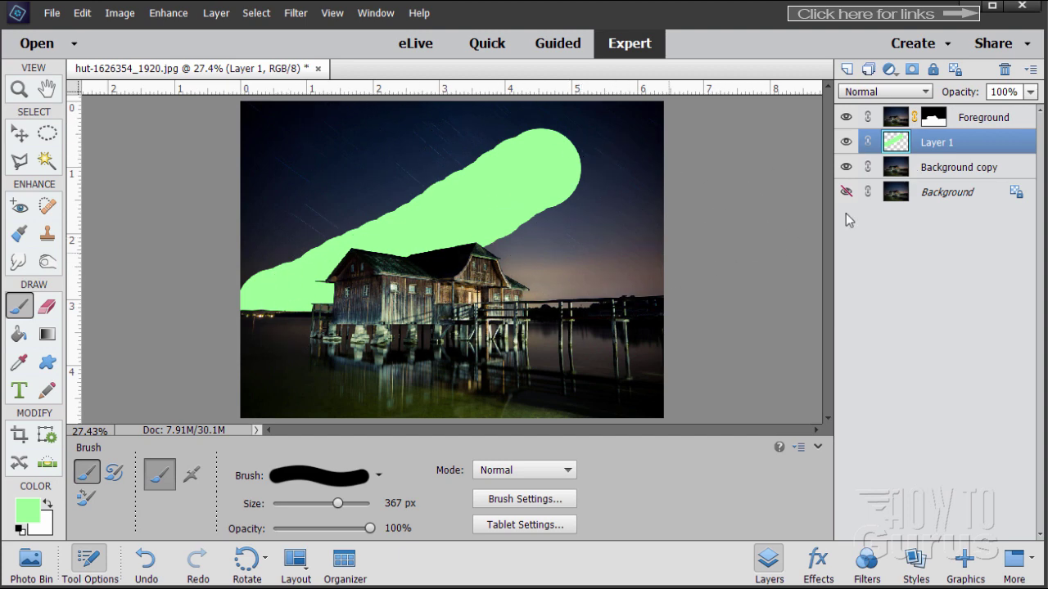
click(81, 13)
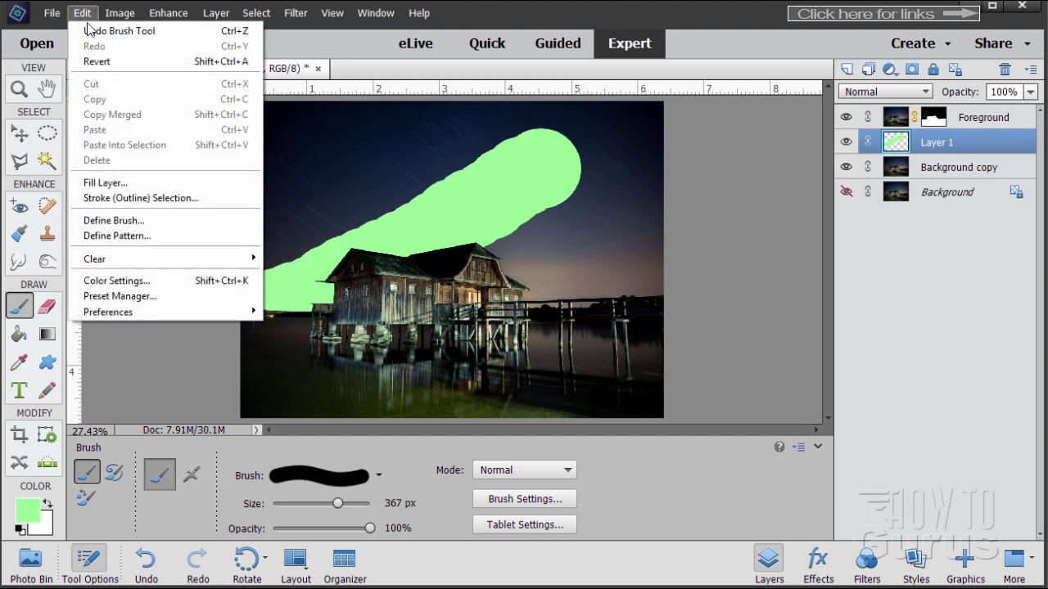
click(91, 26)
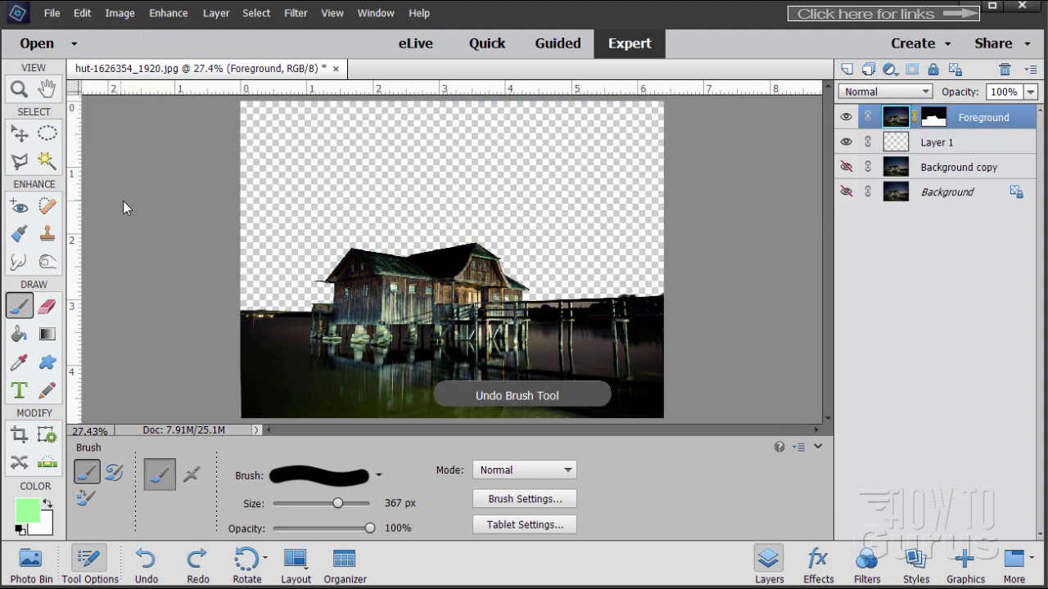
Switch to the Move tool, show the Background copy layer and make Layer 1 active.
click(18, 133)
click(845, 168)
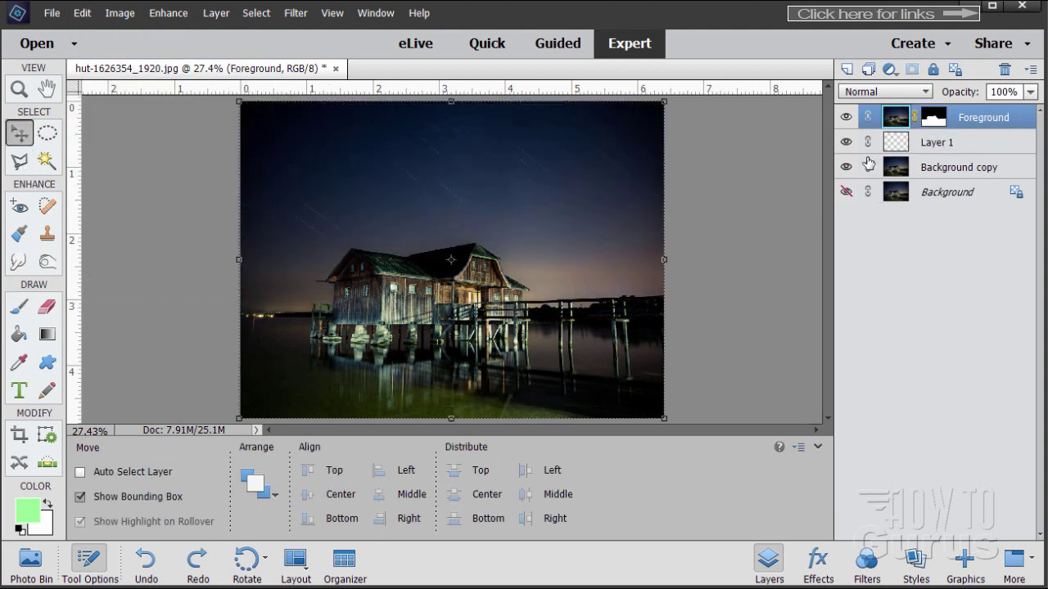
click(901, 146)
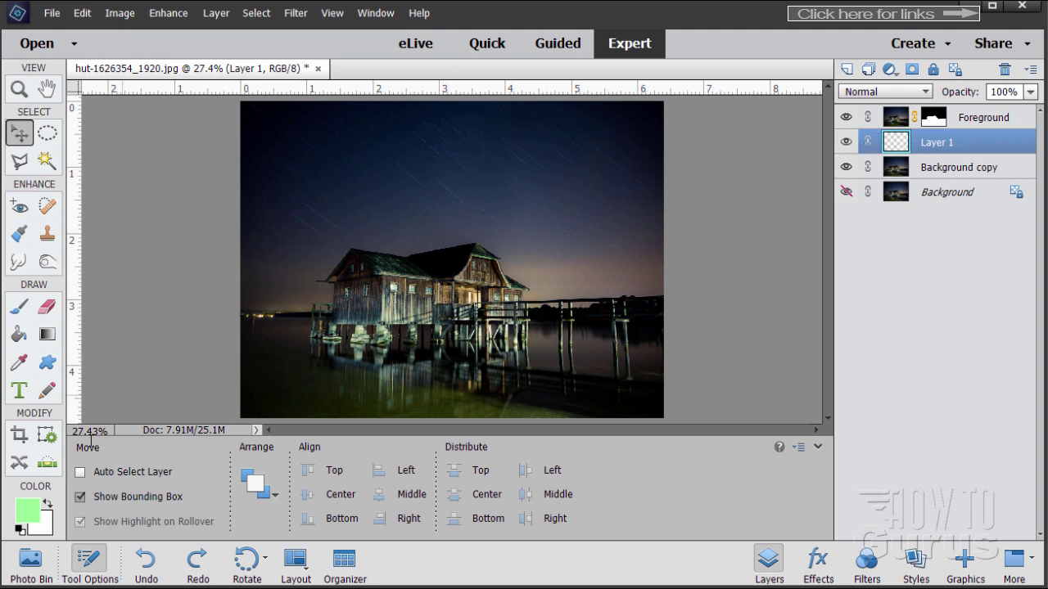
Set the background color to black, 000000.
click(45, 524)
click(224, 289)
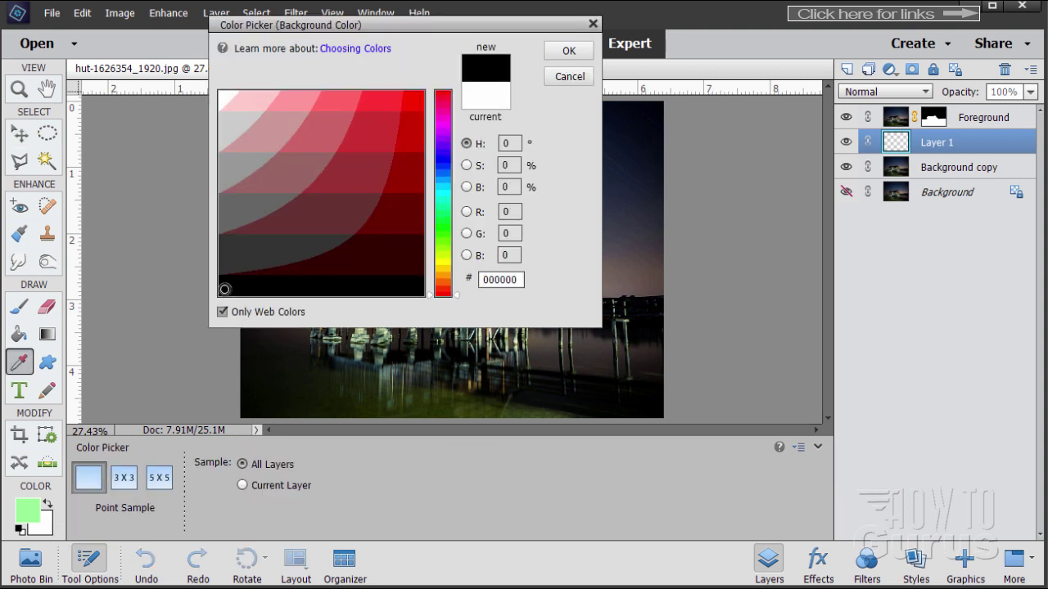
click(566, 50)
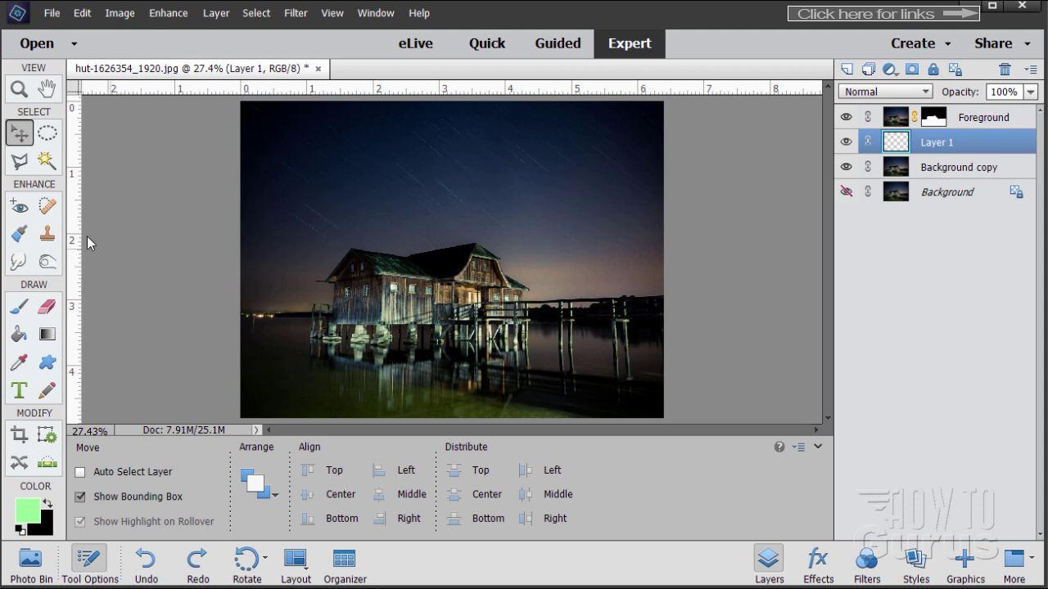
Choose the slanted 20 px brush from the Calligraphic Brushes for the Brush tool and set its size to 60 px.
click(23, 313)
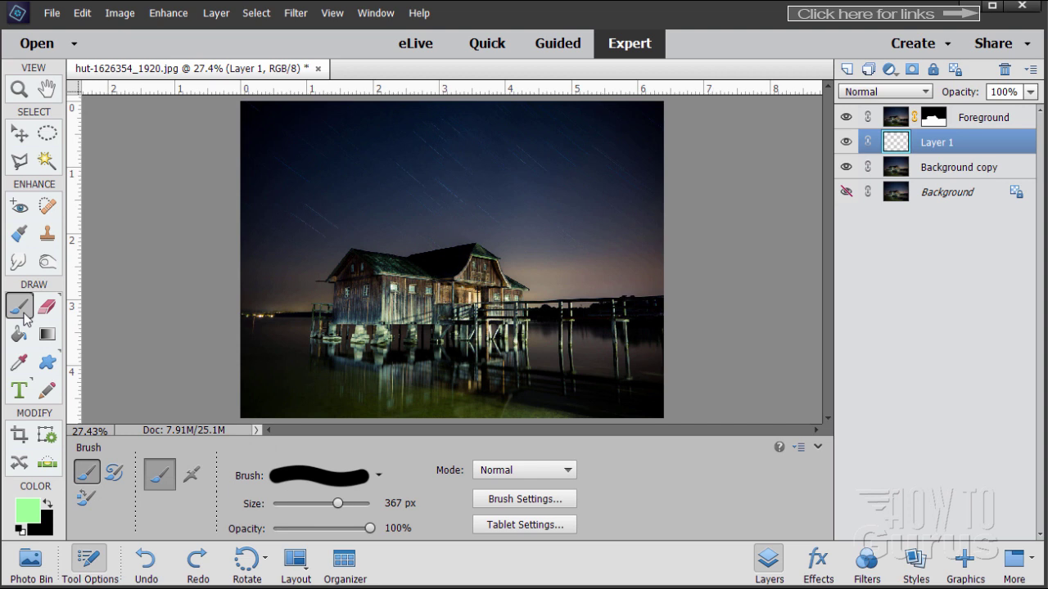
click(302, 480)
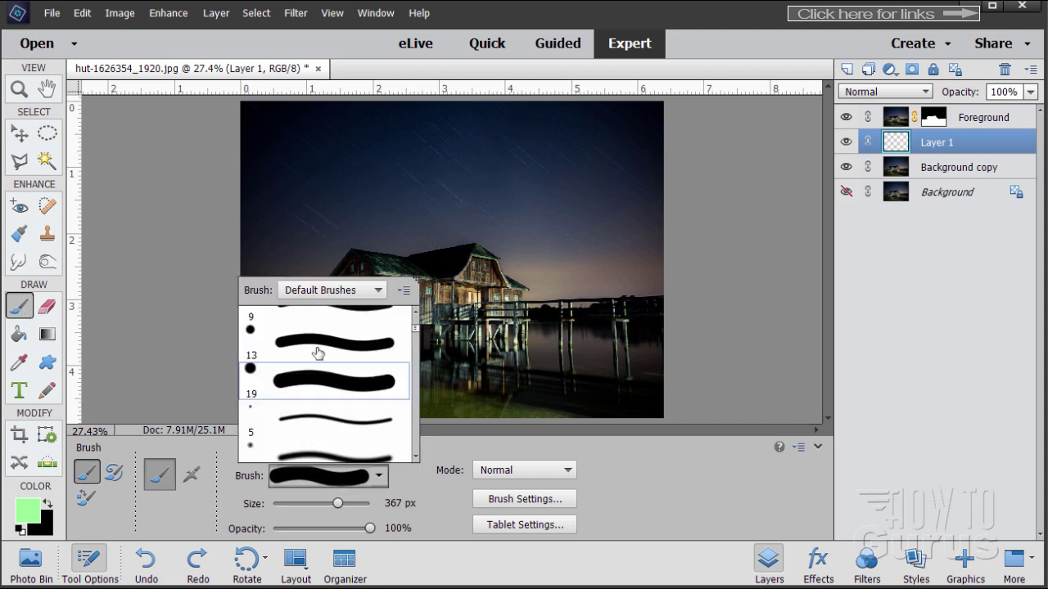
click(311, 291)
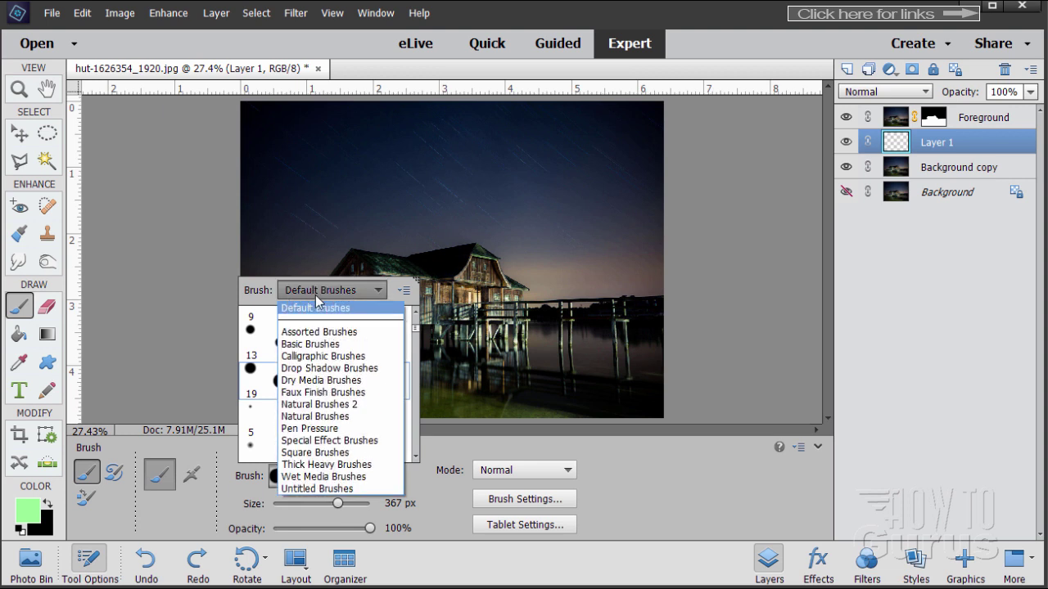
click(313, 358)
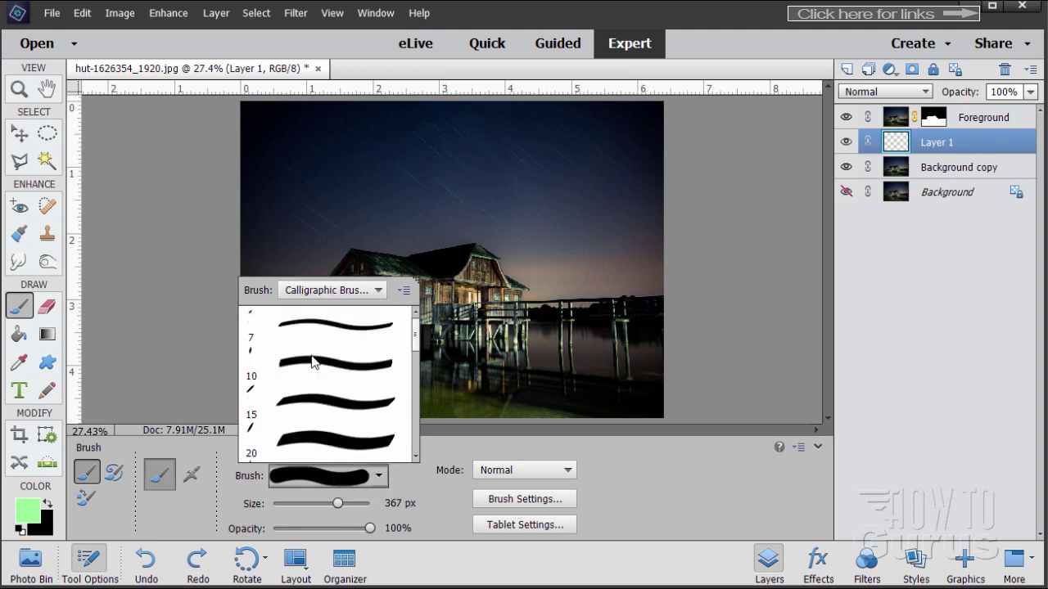
scroll(290, 415, down, 1)
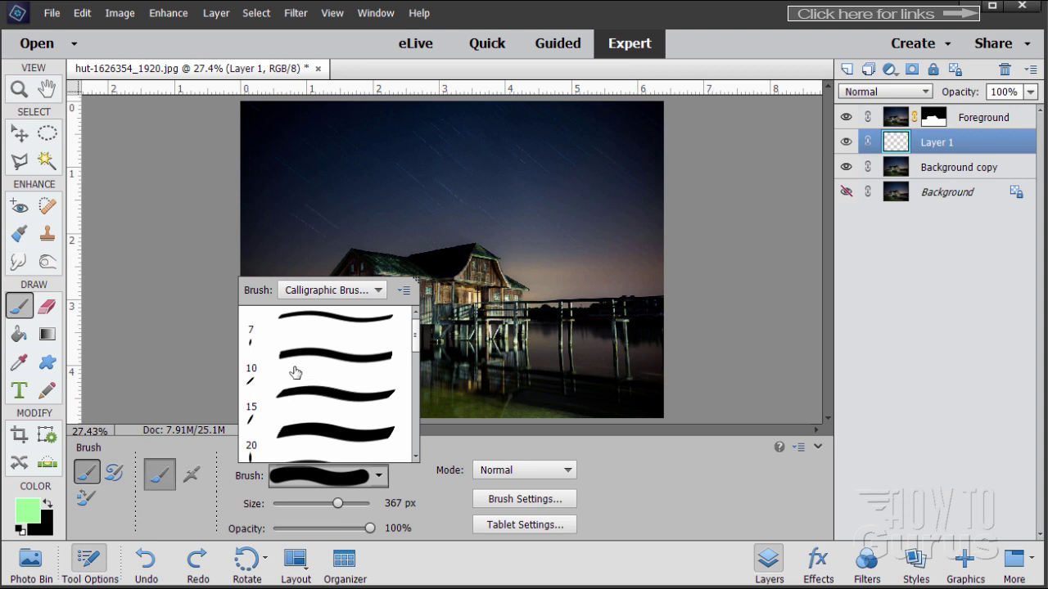
click(292, 432)
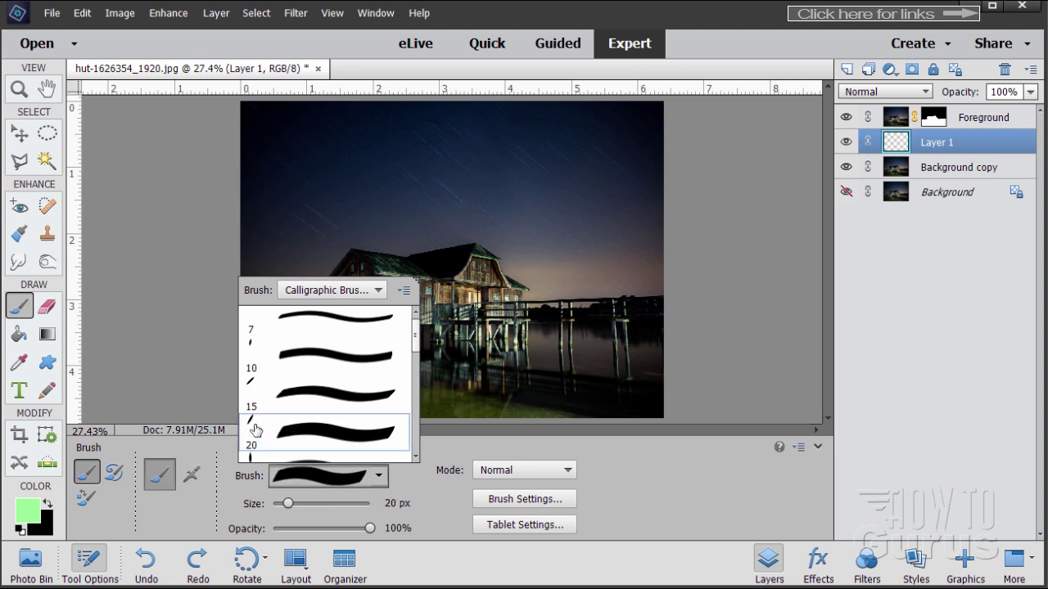
double_click(314, 439)
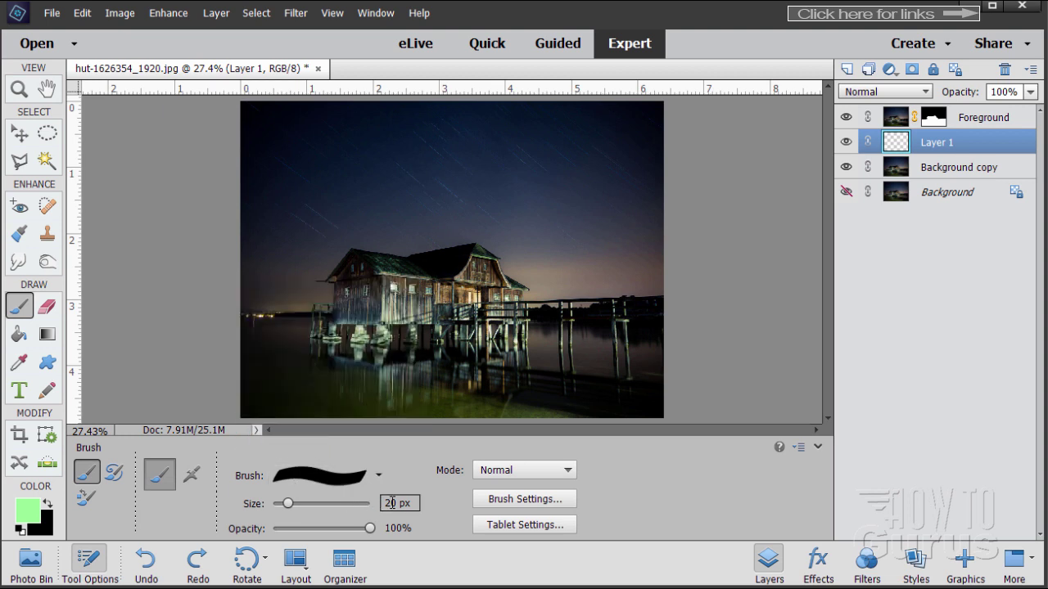
double_click(393, 504)
text(60)
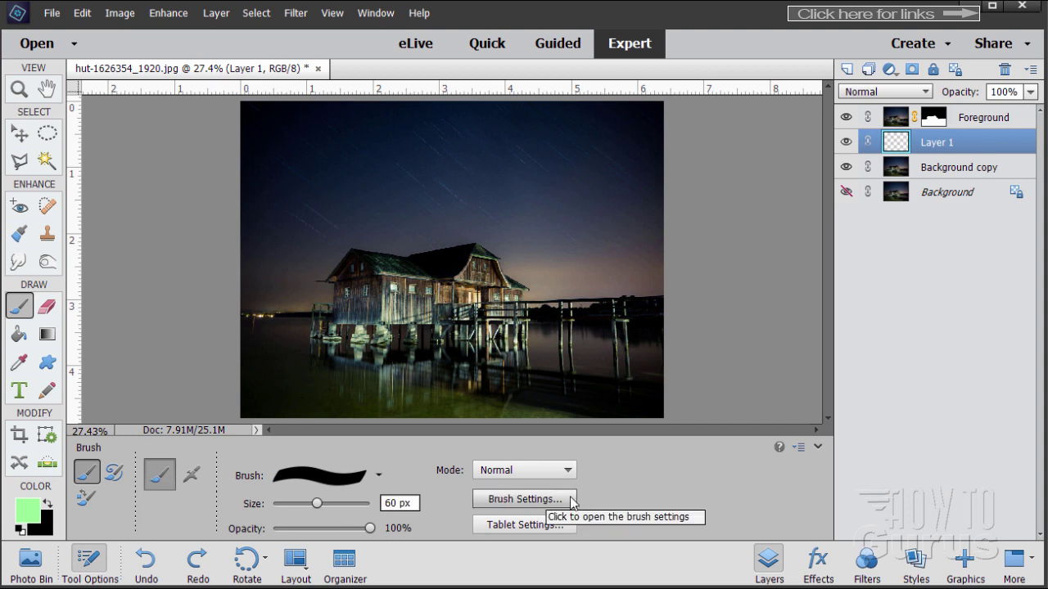
Configure the brush with a Fade of 1000, a Hue Jitter of 50% and an Angle of 90°.
click(524, 505)
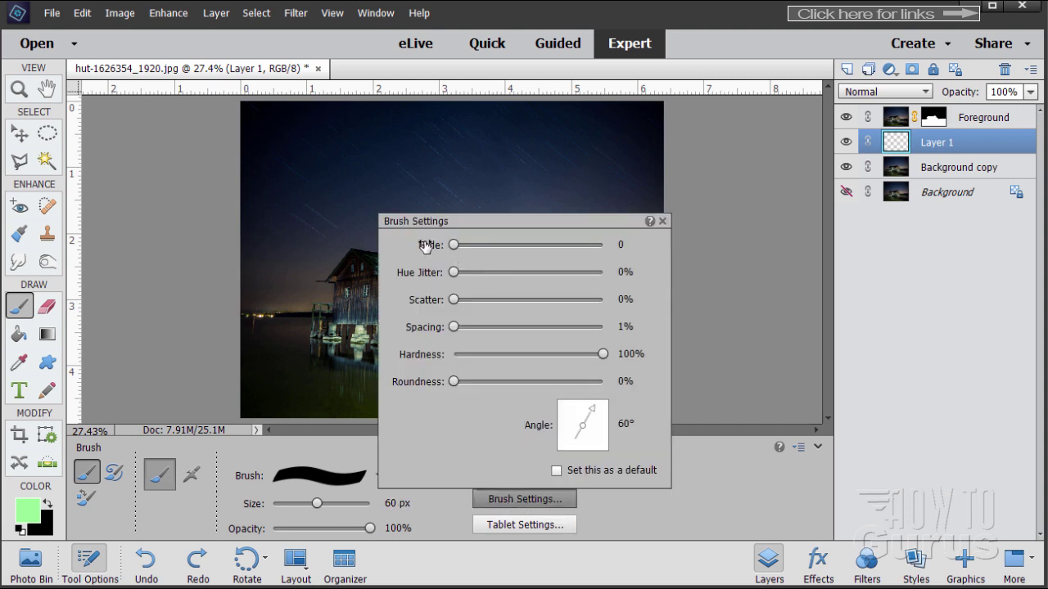
click(630, 245)
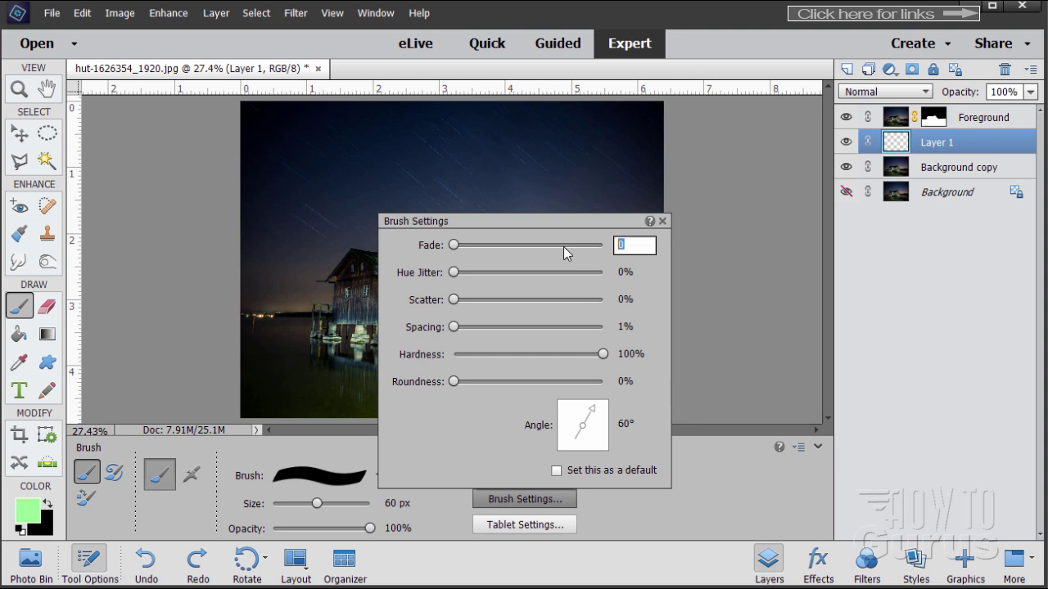
text(1000)
click(525, 272)
double_click(642, 273)
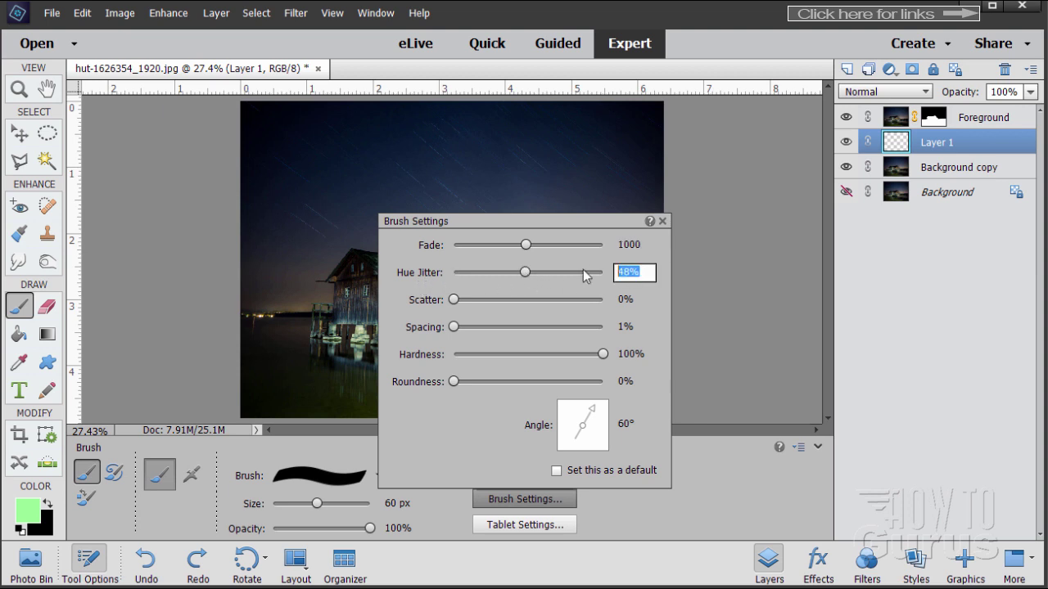
text(50)
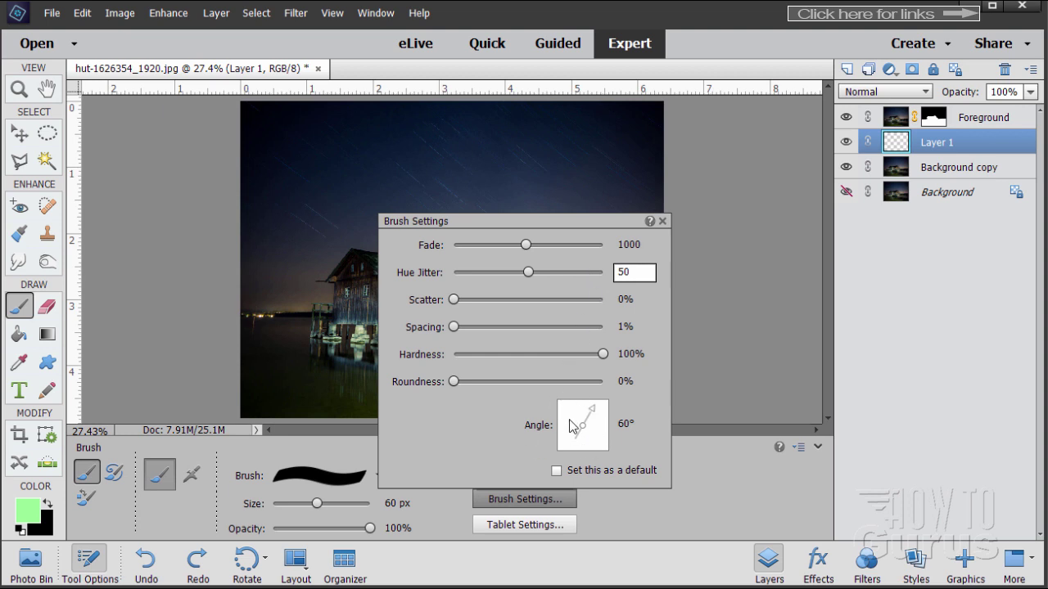
key(Tab)
text(90)
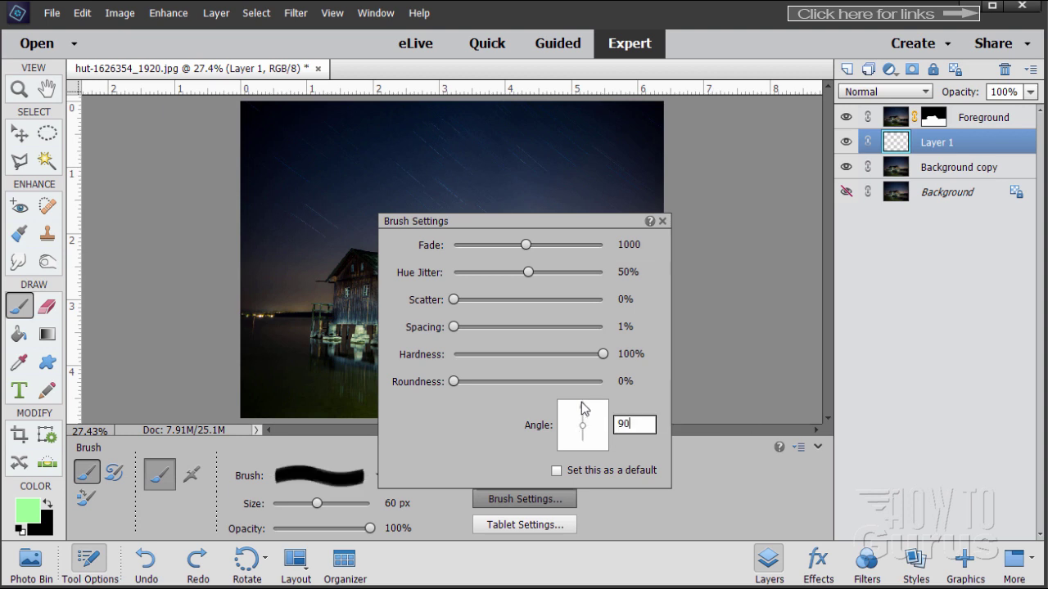
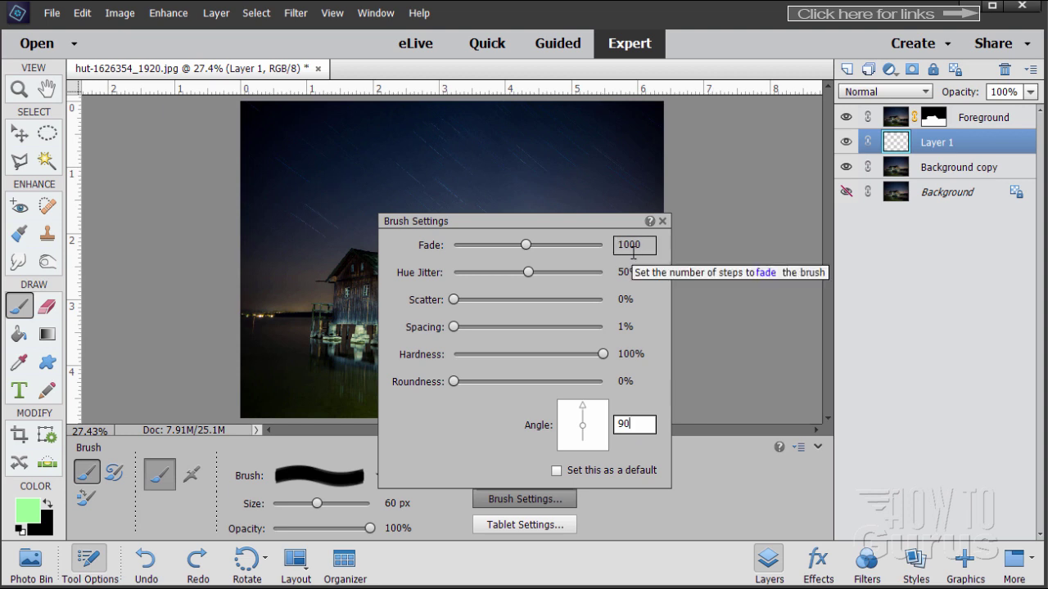
click(663, 221)
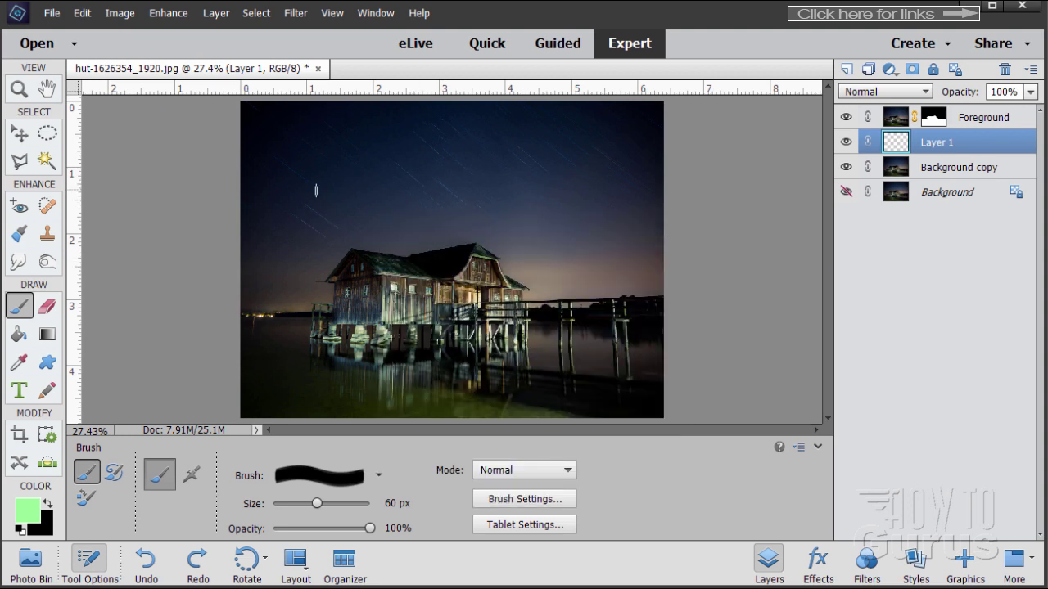
Paint two gently wavy, horizontal fading green strokes on Layer 1, one above the hut and one higher from the sky's left edge.
drag(304, 193, 639, 201)
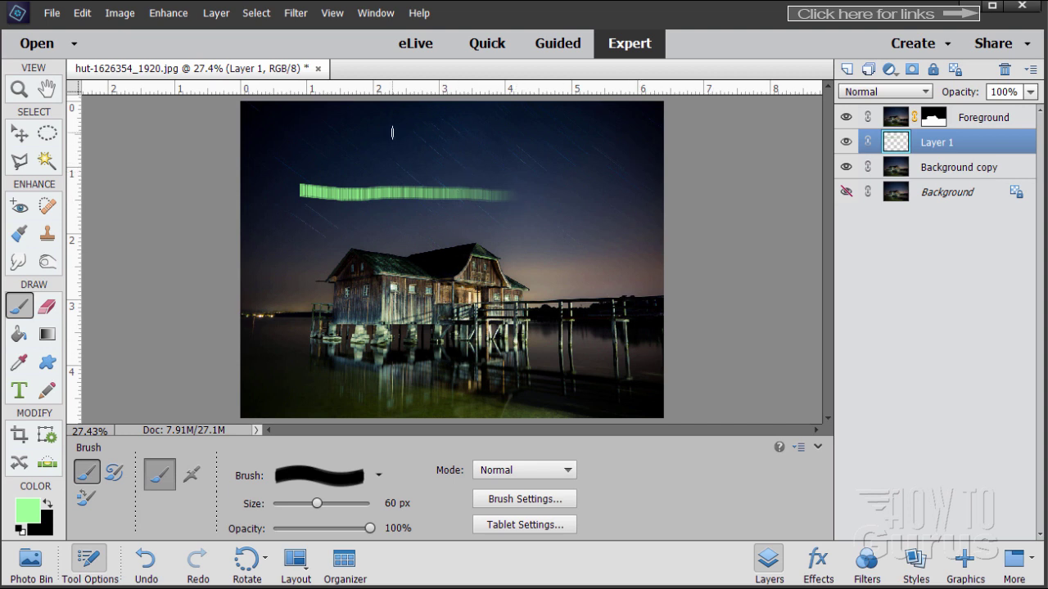
drag(242, 150, 458, 141)
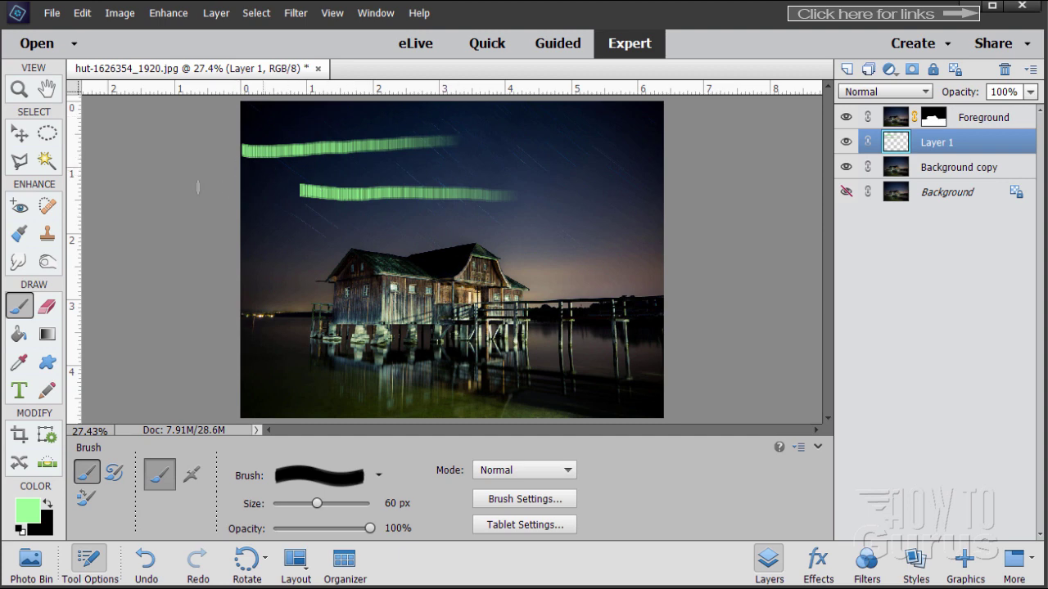
Undo the two fading green strokes painted in the sky.
click(81, 13)
click(102, 32)
click(90, 18)
click(115, 31)
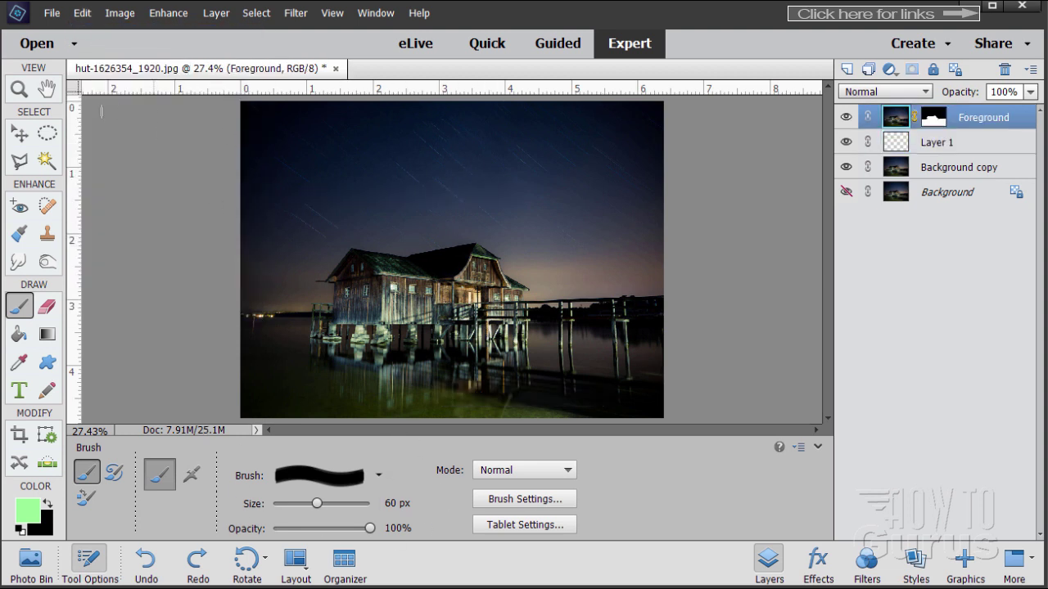
Paint four wavy, horizontal fading green strokes with the Brush tool on Layer 1, stacked in the sky above the hut.
click(24, 90)
click(441, 196)
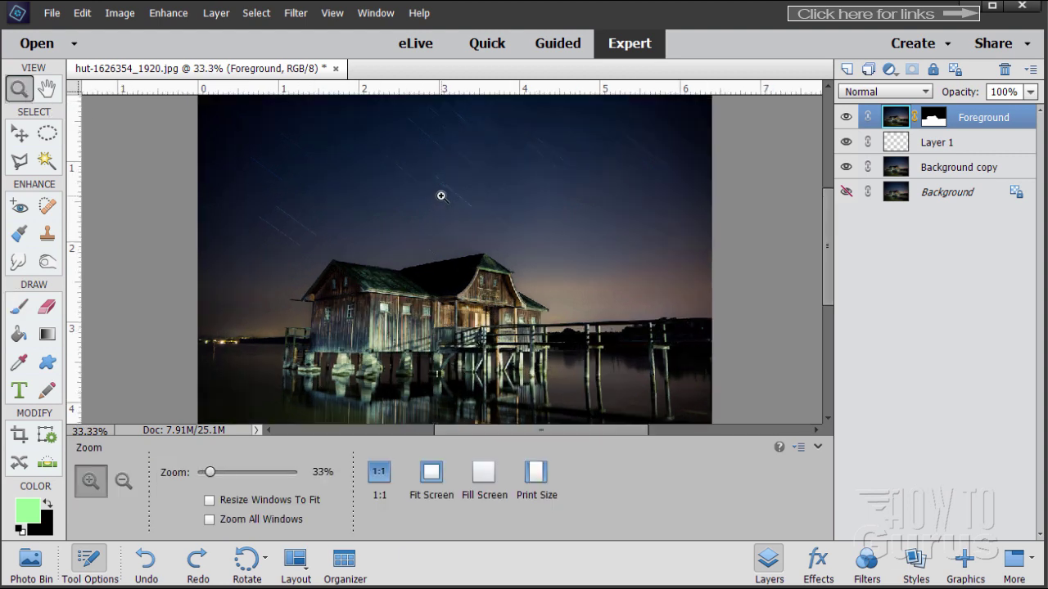
click(441, 197)
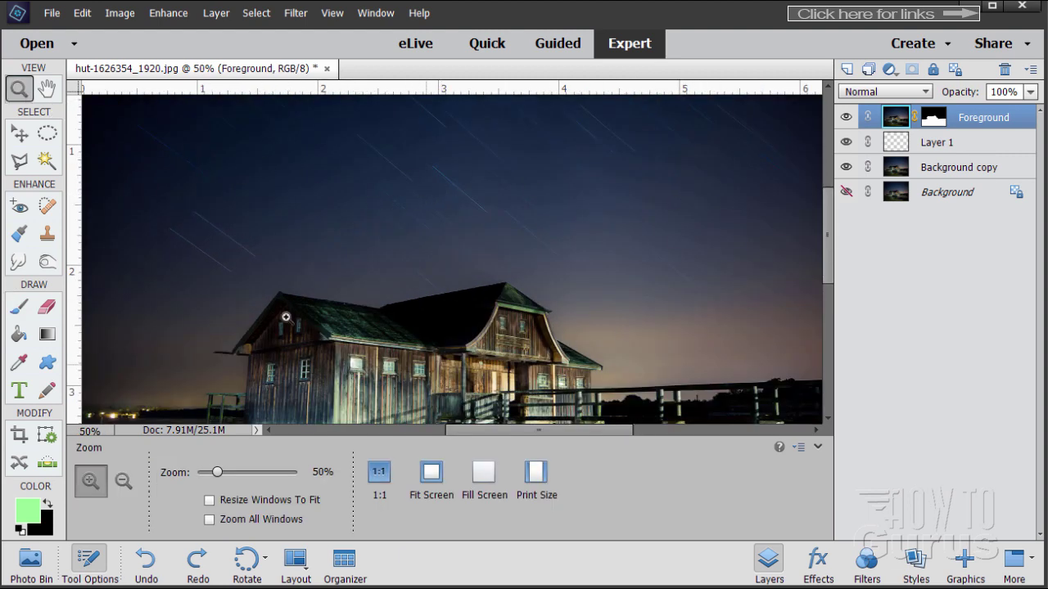
click(23, 136)
mouse_move(474, 430)
mouse_down()
mouse_move(461, 428)
mouse_move(487, 424)
mouse_up()
drag(829, 238, 828, 221)
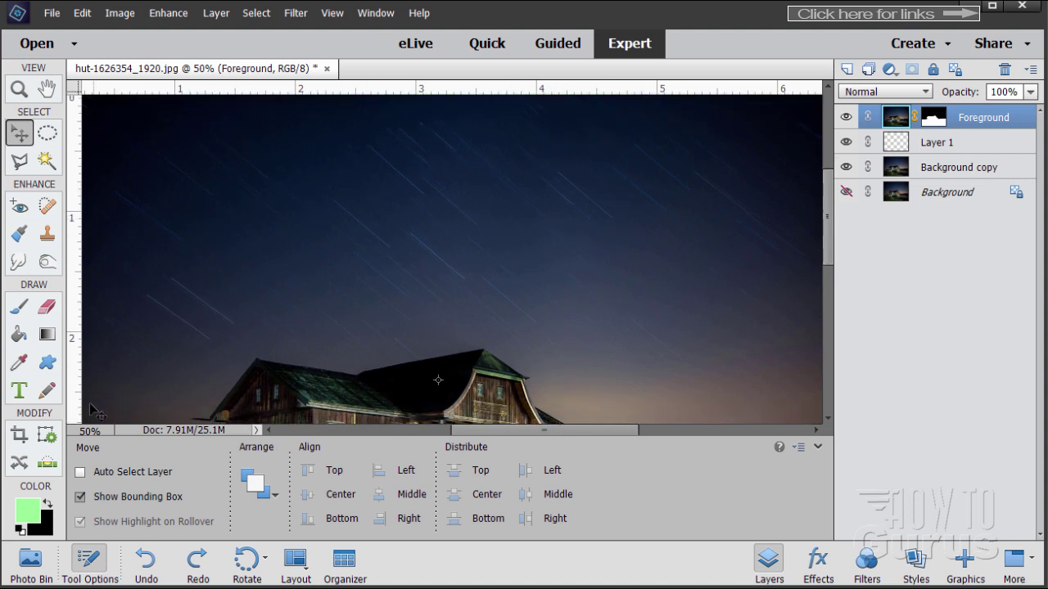
click(20, 307)
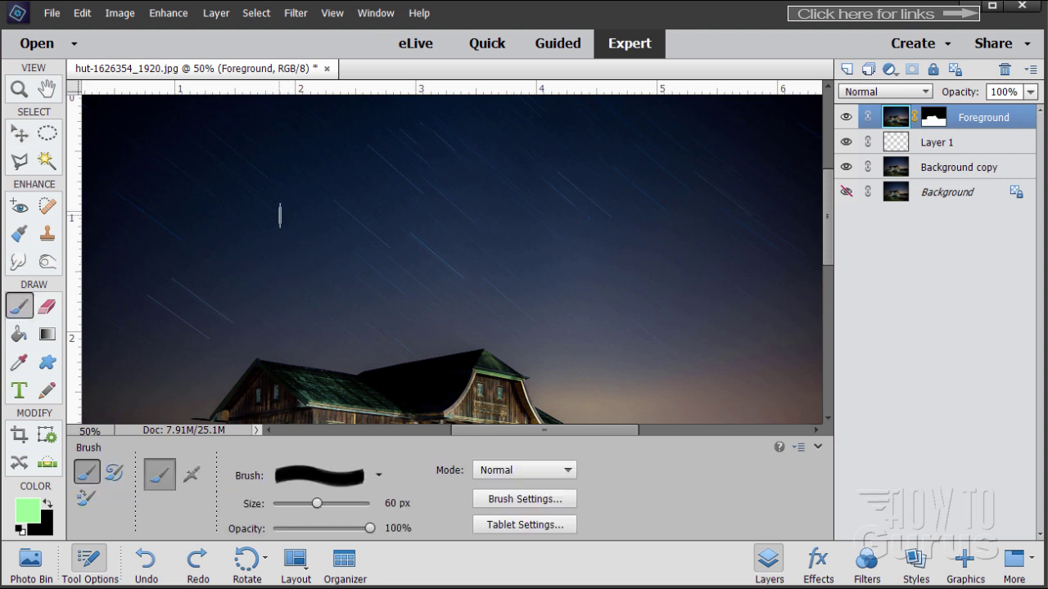
mouse_move(141, 216)
mouse_down()
mouse_move(189, 233)
mouse_move(179, 217)
mouse_move(372, 210)
mouse_move(555, 222)
mouse_up()
click(920, 151)
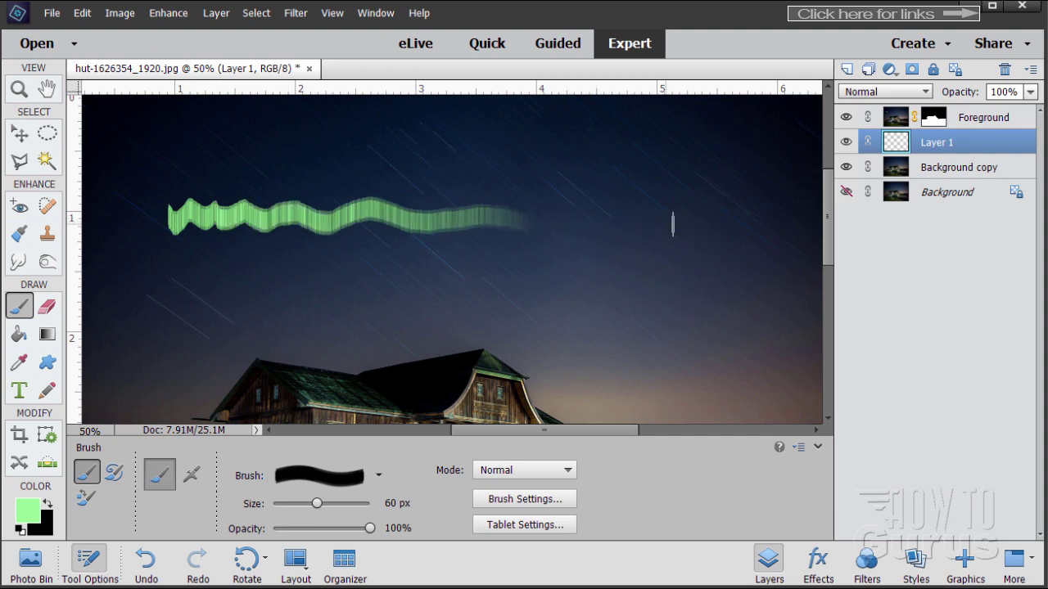
drag(168, 288, 549, 283)
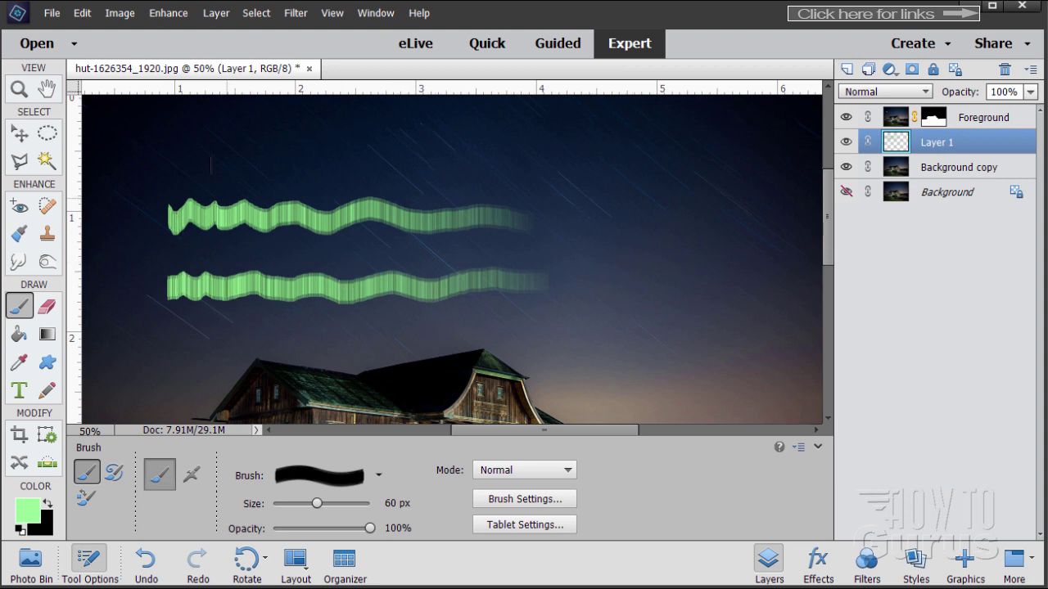
drag(169, 131, 539, 146)
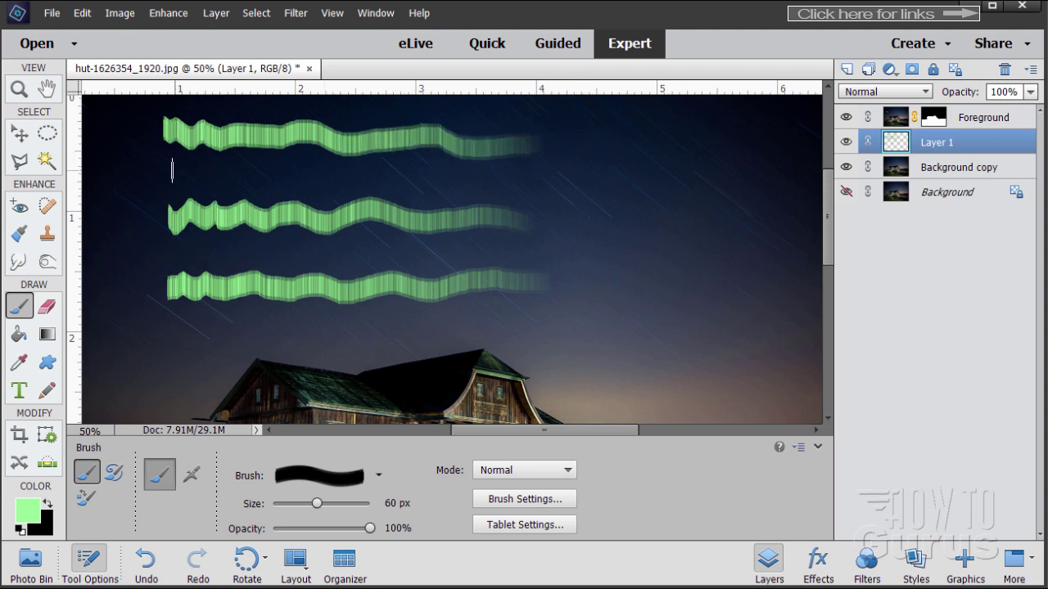
mouse_move(172, 170)
mouse_down()
mouse_move(531, 183)
mouse_move(586, 175)
mouse_up()
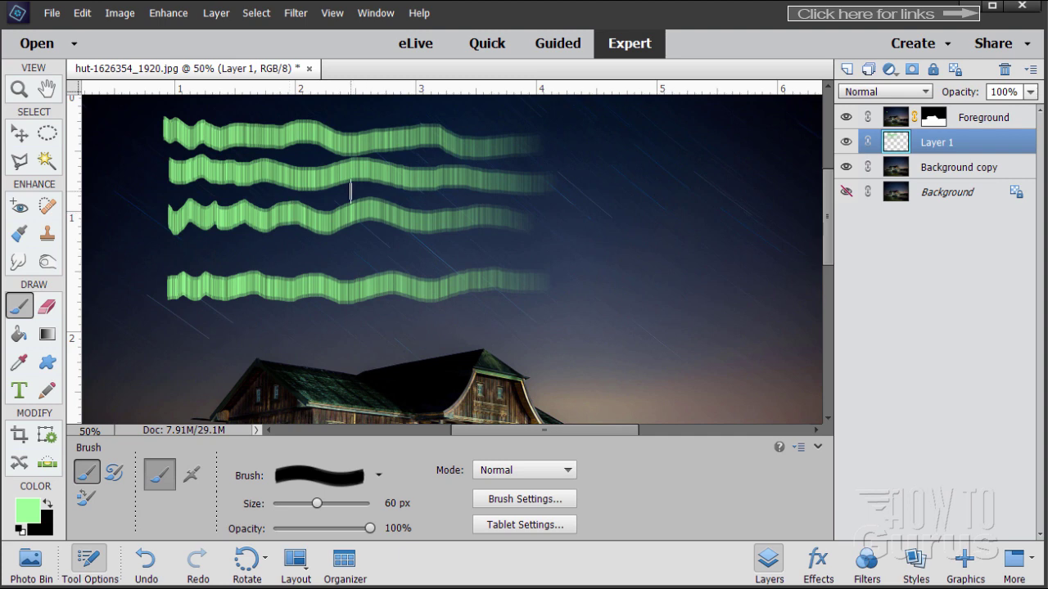
Undo the four wavy green strokes on Layer 1.
key(ctrl+z)
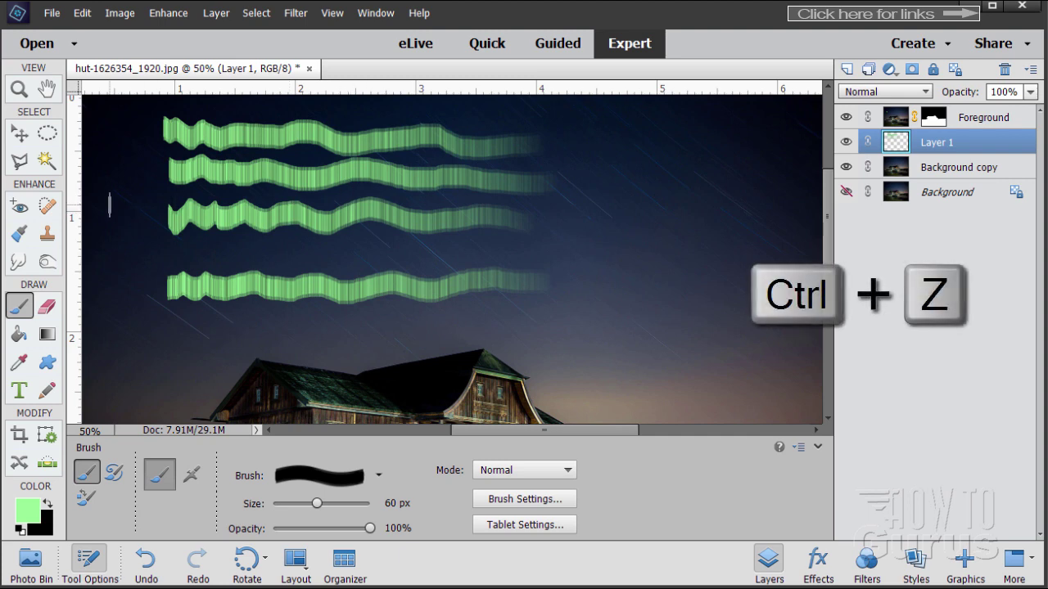
key(ctrl+z)
key(ctrl+z)
key(ctrl+z)
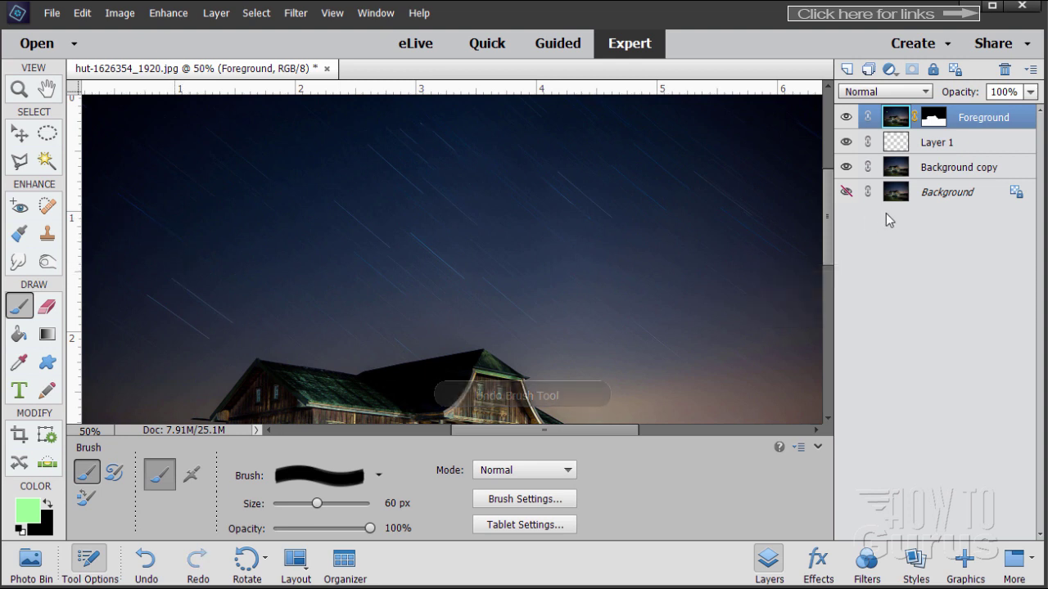
click(905, 149)
mouse_move(147, 247)
mouse_down()
mouse_move(414, 242)
mouse_move(584, 255)
mouse_up()
key(ctrl+z)
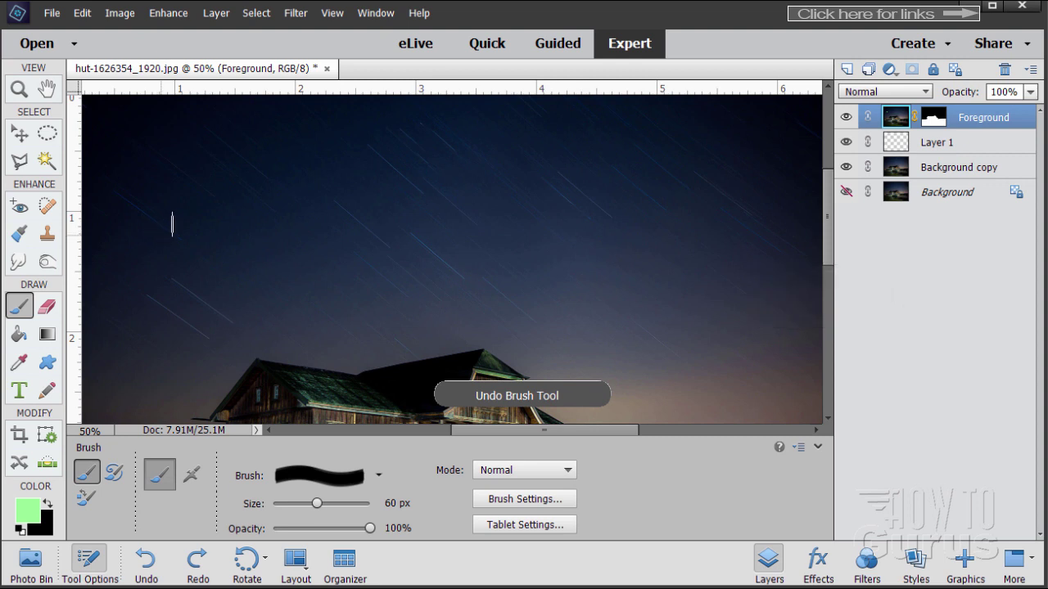
Paint a single wavy, fading green stroke on Layer 1 and move it to just above the hut's roof.
click(923, 146)
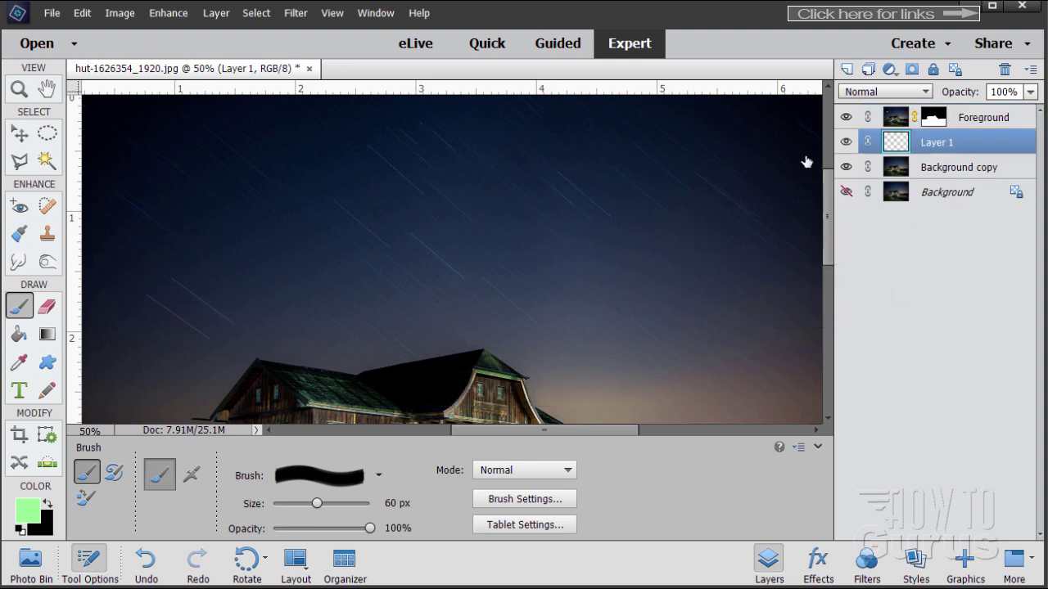
drag(151, 239, 573, 252)
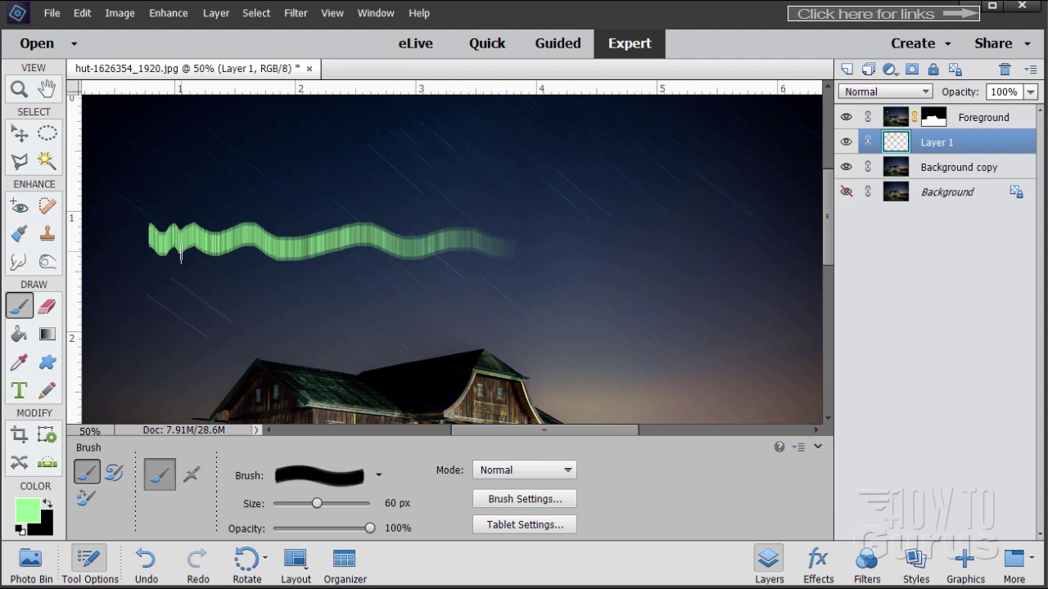
key(v)
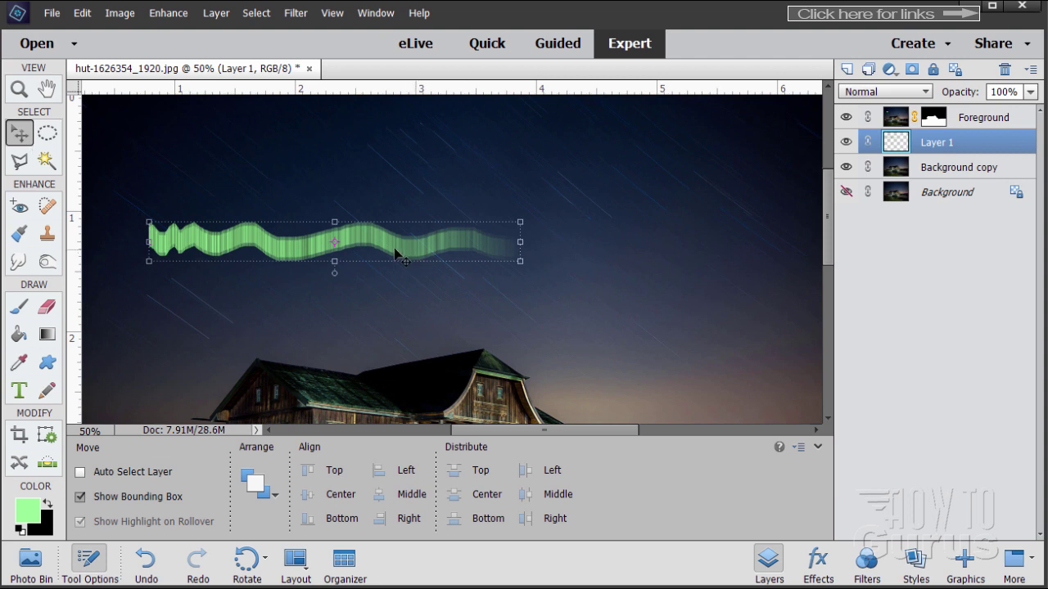
mouse_move(303, 252)
mouse_down()
mouse_move(369, 251)
mouse_move(379, 306)
mouse_move(367, 316)
mouse_up()
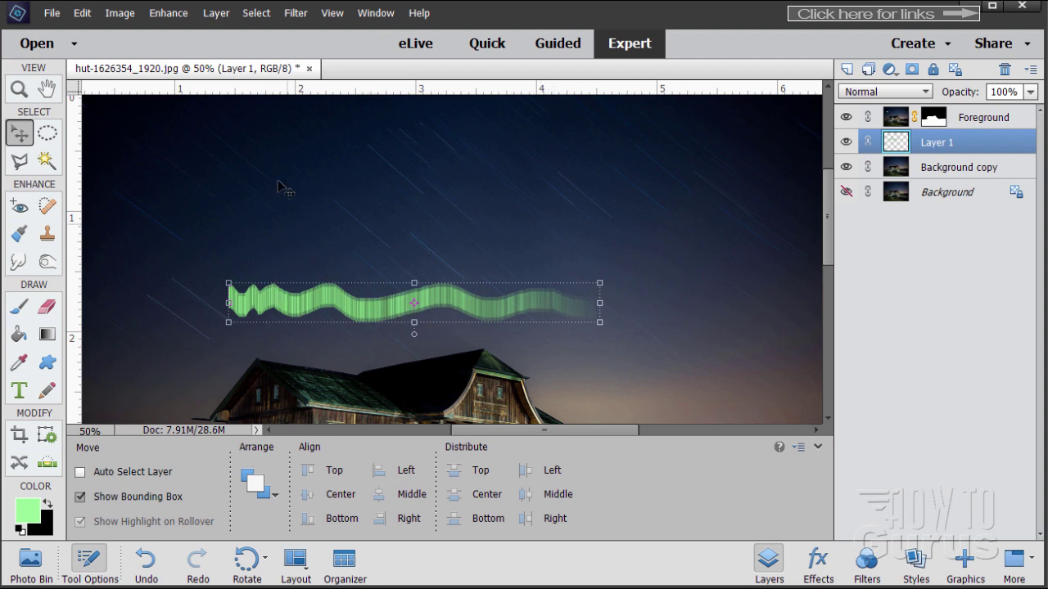
Apply a Gaussian Blur with a radius of 4.0 pixels to the green stroke on Layer 1.
click(296, 14)
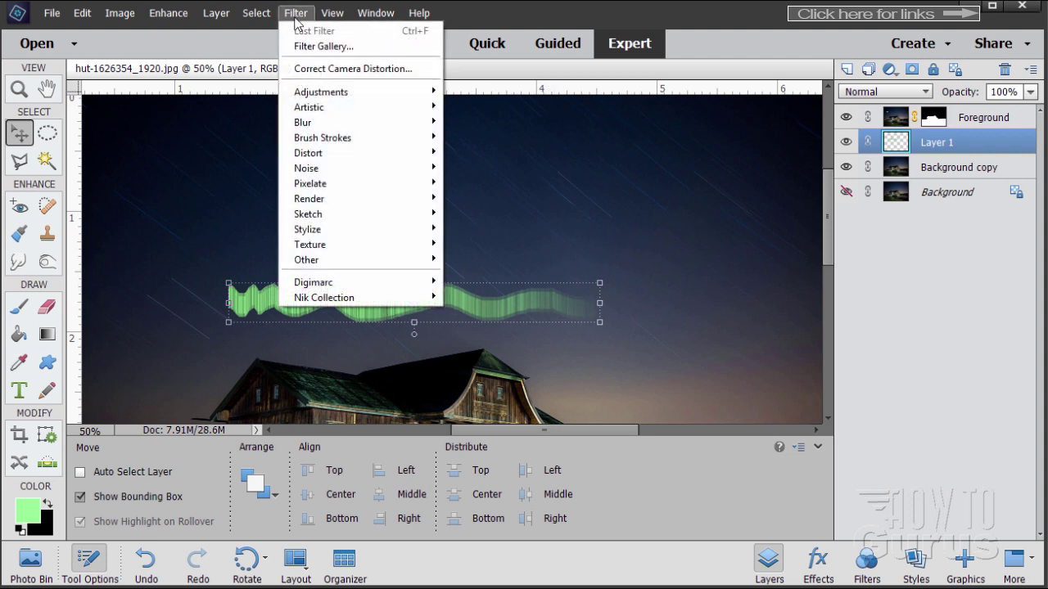
mouse_move(321, 123)
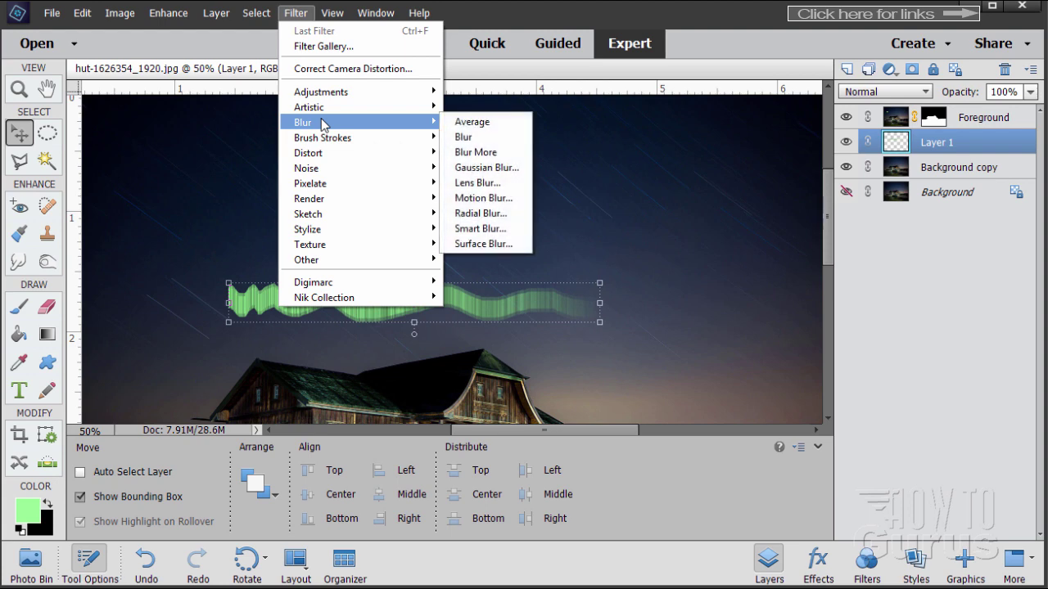
click(483, 169)
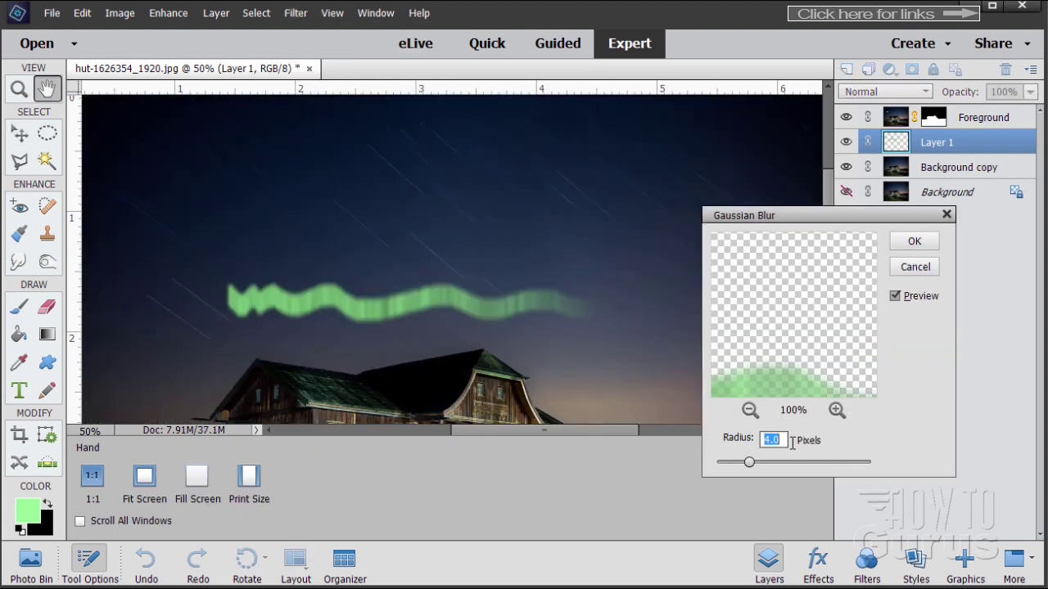
click(786, 439)
click(914, 241)
key(v)
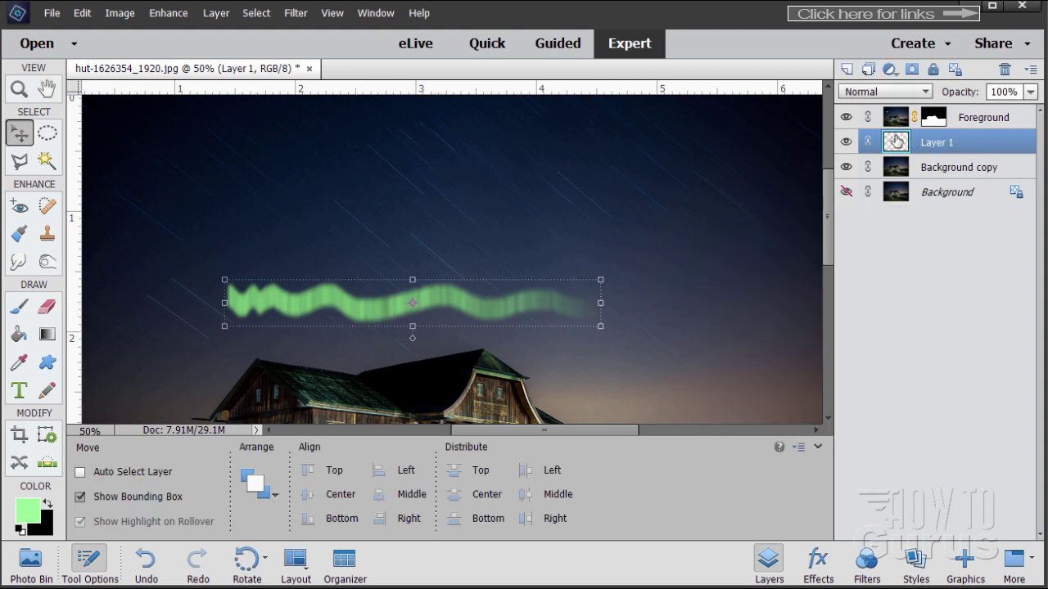
Duplicate Layer 1 and apply a Motion Blur to the copy with an angle of 90° and a distance of 46 pixels.
drag(896, 146, 846, 69)
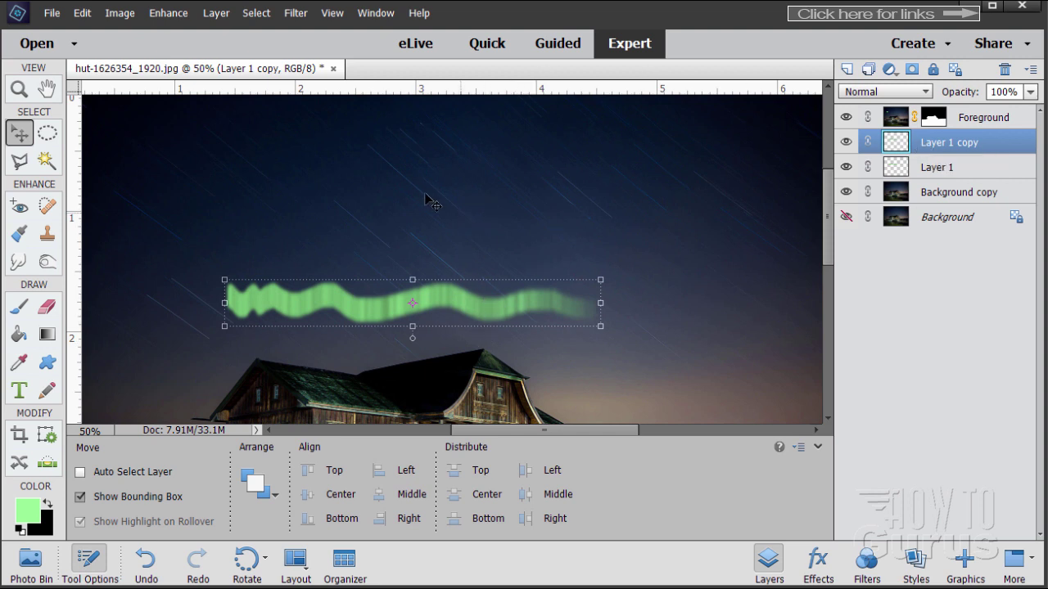
click(295, 13)
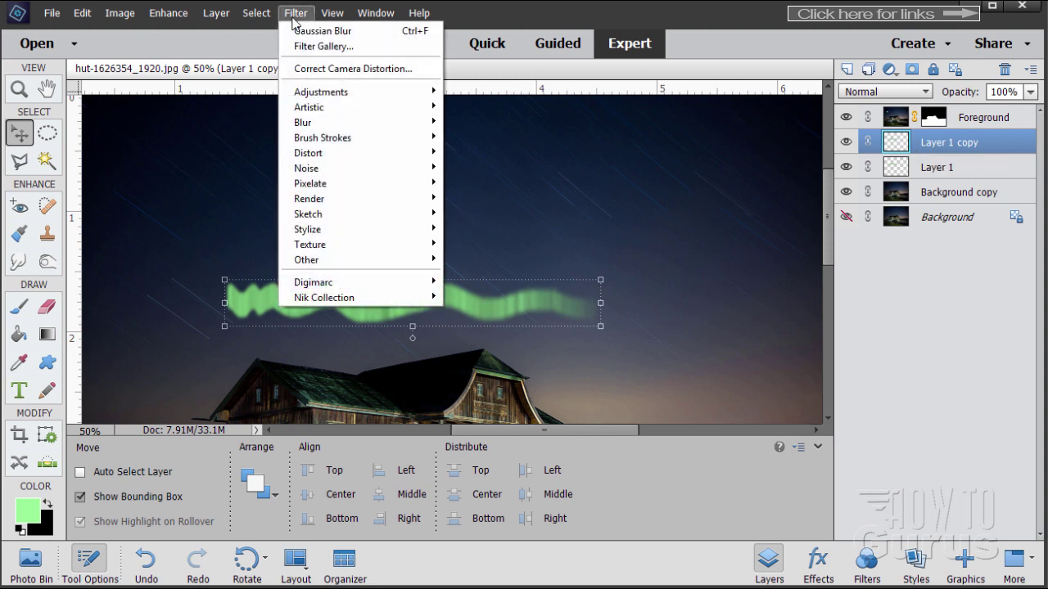
mouse_move(326, 121)
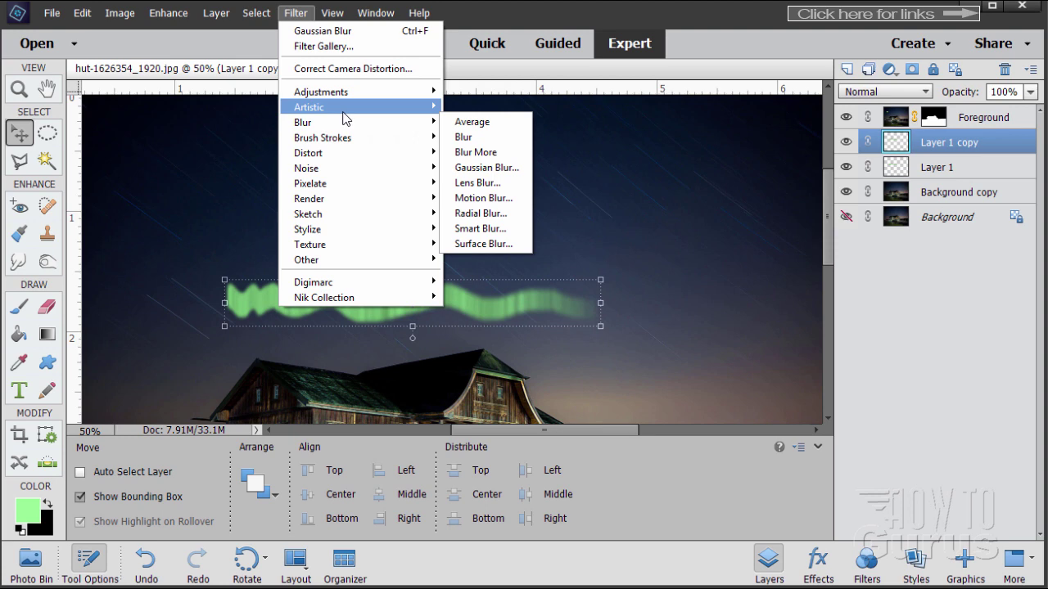
click(481, 198)
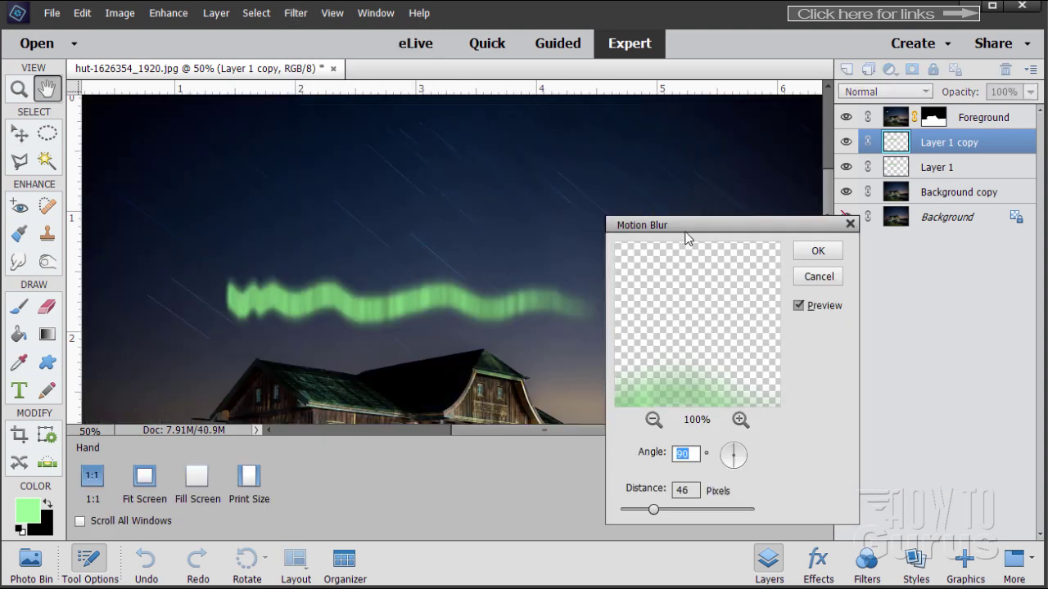
click(673, 453)
click(817, 250)
key(v)
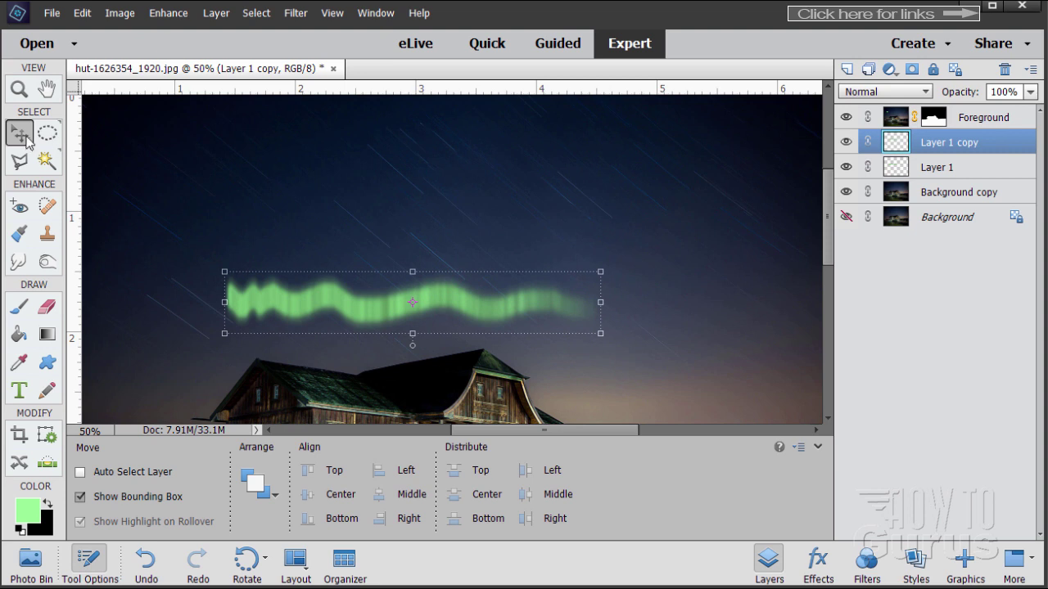
Nudge Layer 1 copy upward until it extends the green band above the original stroke without a dark gap between them.
key(Up)
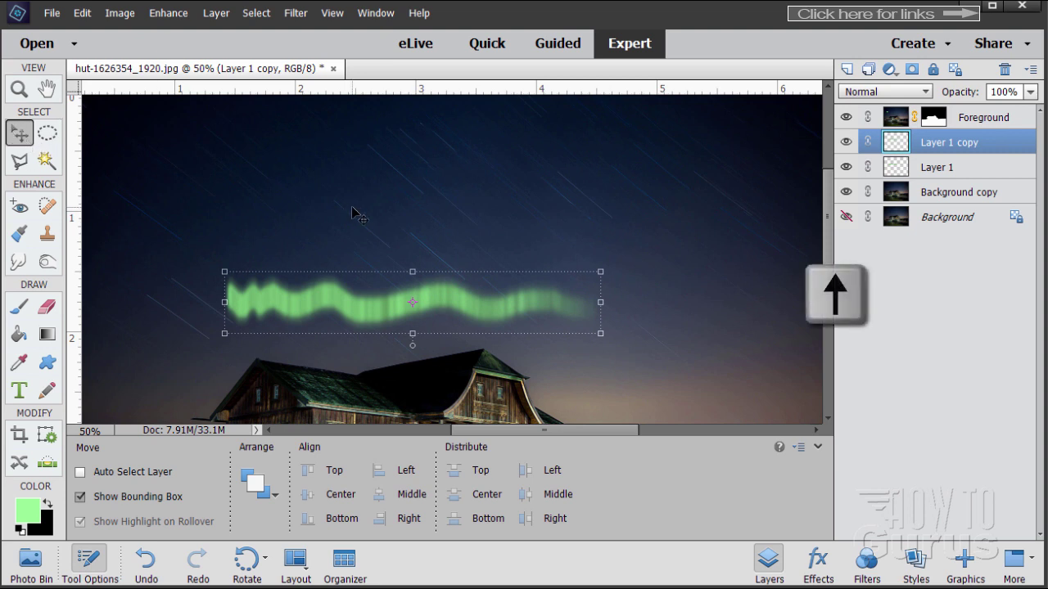
key(Up)
key(Up)
key(Up)
key(Up)
key(Up)
key(Up)
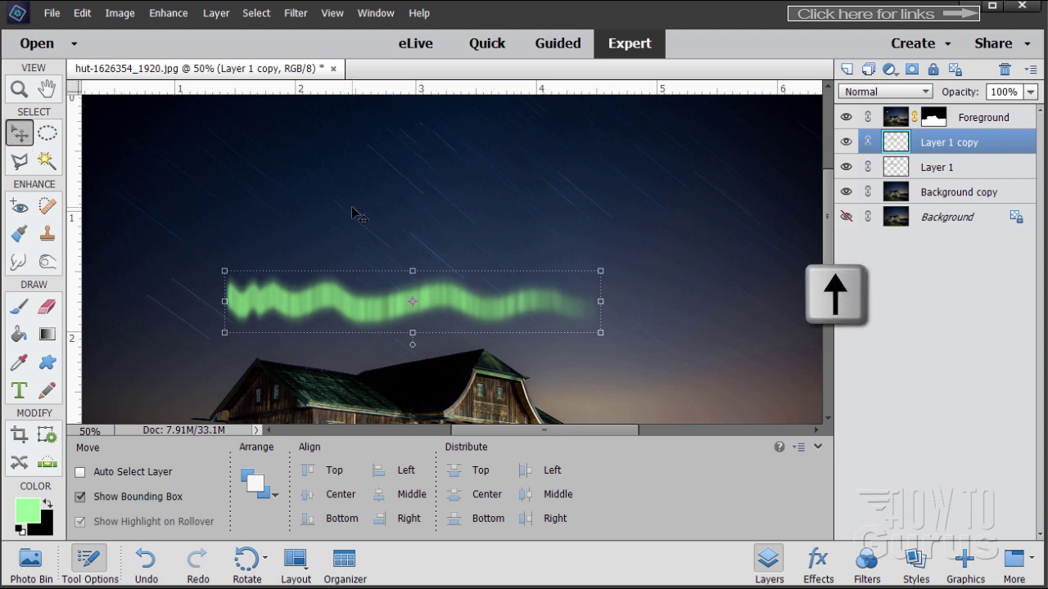
key(Up)
key(Up)
key(Up)
key(Up)
key(Up)
key(Up)
key(Up)
key(Up)
key(Up)
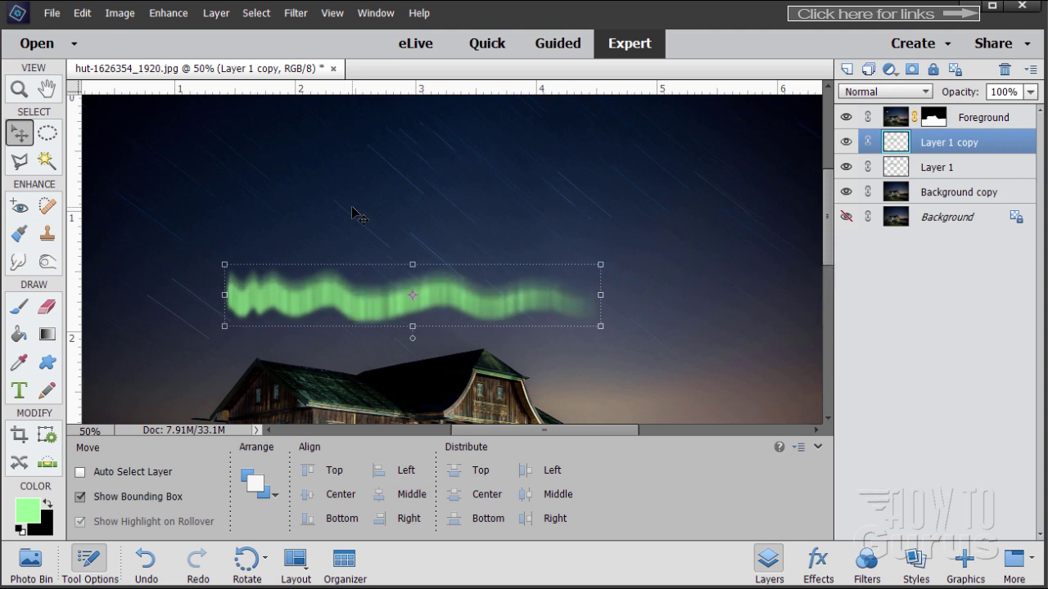
key(Up)
key(Up)
key(Up)
key(Up)
key(Up)
key(Up)
key(Up)
key(Up)
key(Up)
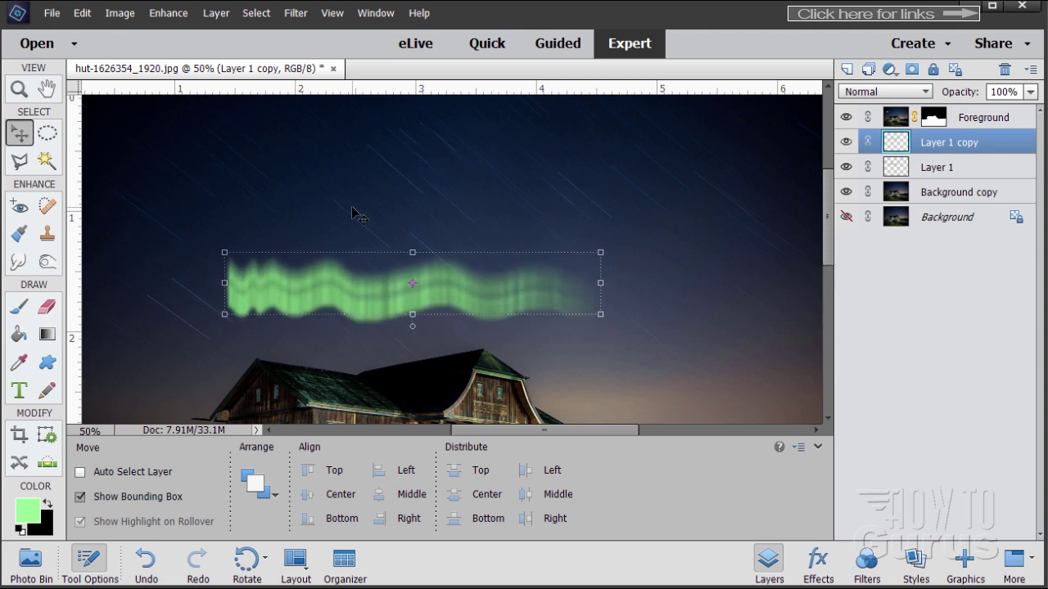
key(Down)
key(Down)
key(Down)
key(Down)
key(Down)
key(Down)
key(Down)
key(Down)
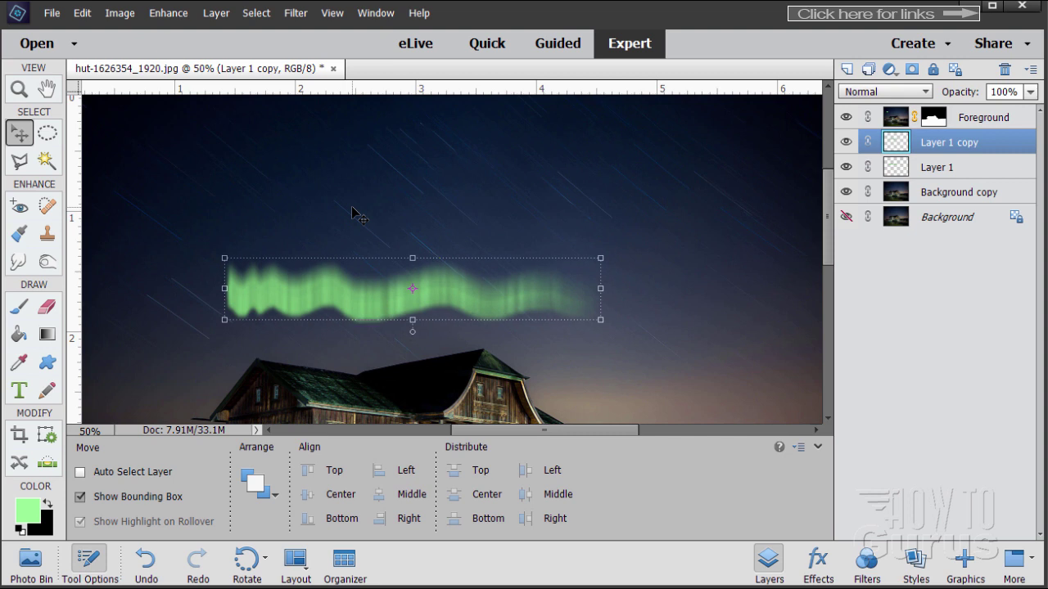
key(Down)
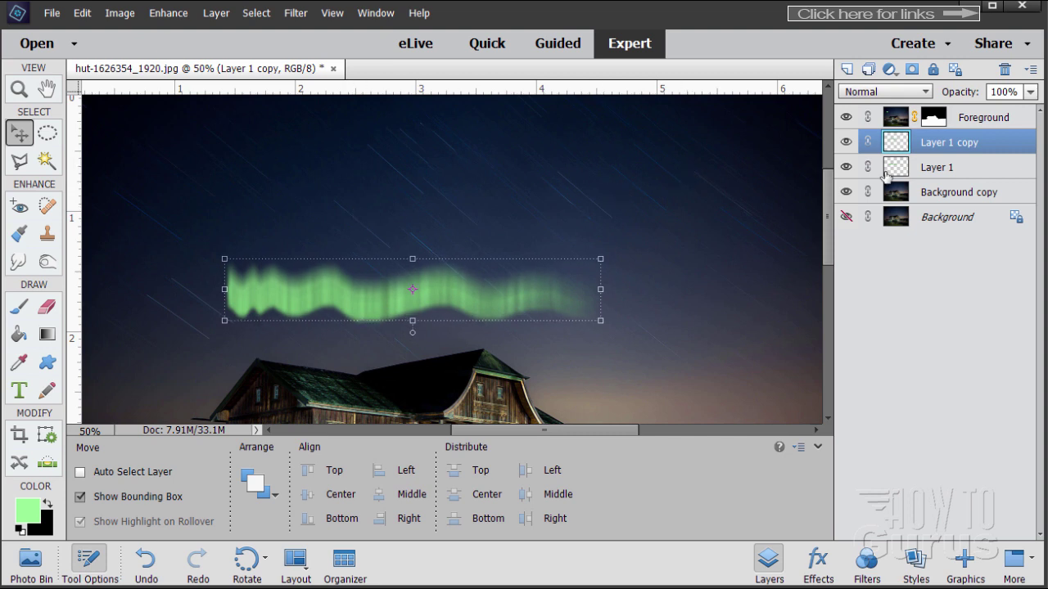
Duplicate Layer 1 copy and reapply the last Motion Blur to the new copy.
drag(982, 143, 848, 68)
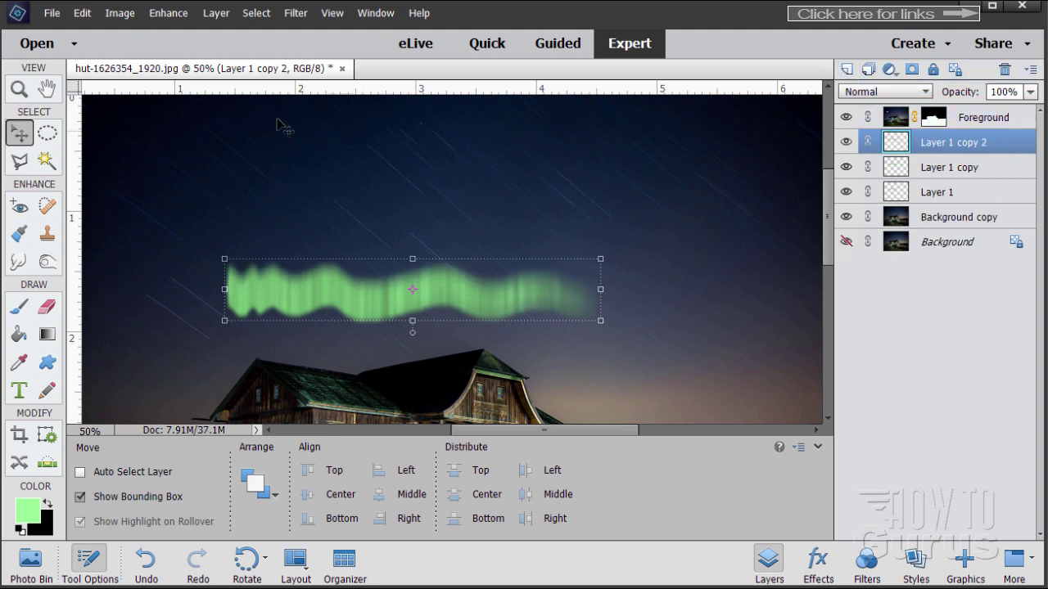
click(292, 14)
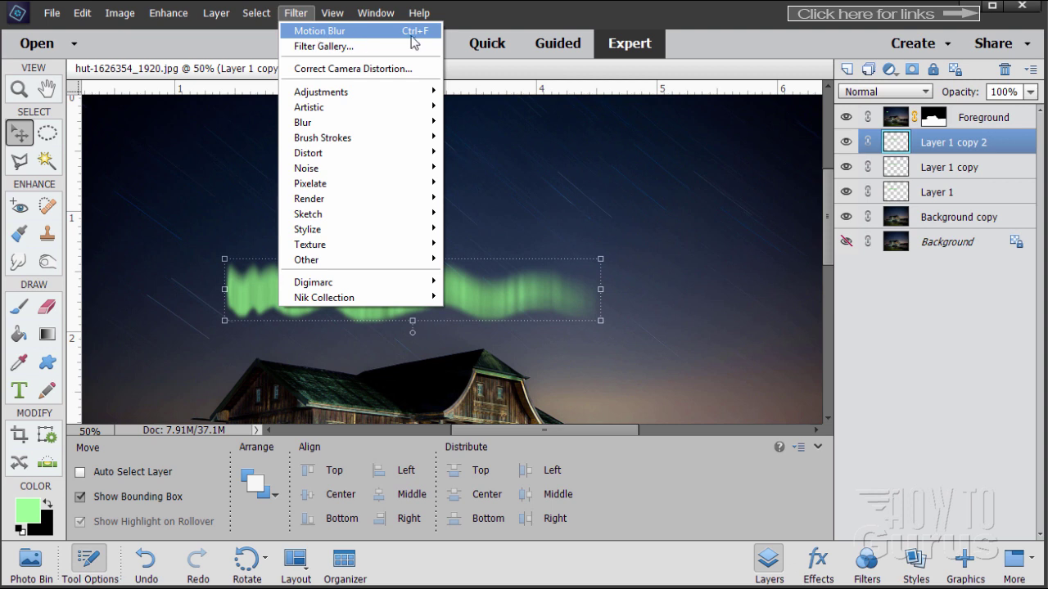
click(307, 31)
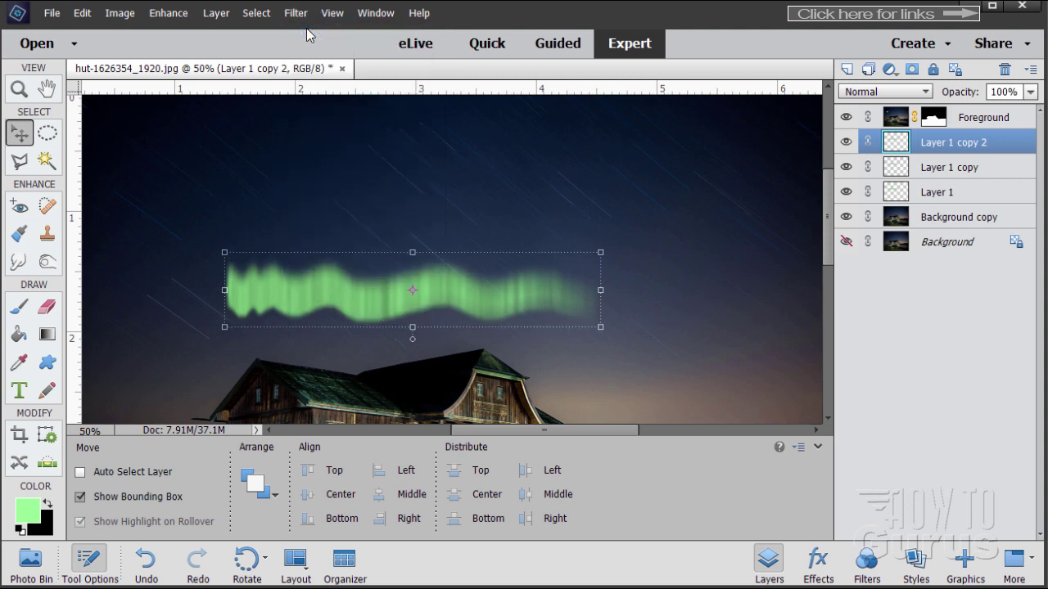
Nudge Layer 1 copy 2 upward so it extends the green band higher without a gap above the layers beneath it.
key(Up)
key(Up)
key(Up)
key(Up)
key(Up)
key(Up)
key(Up)
key(Up)
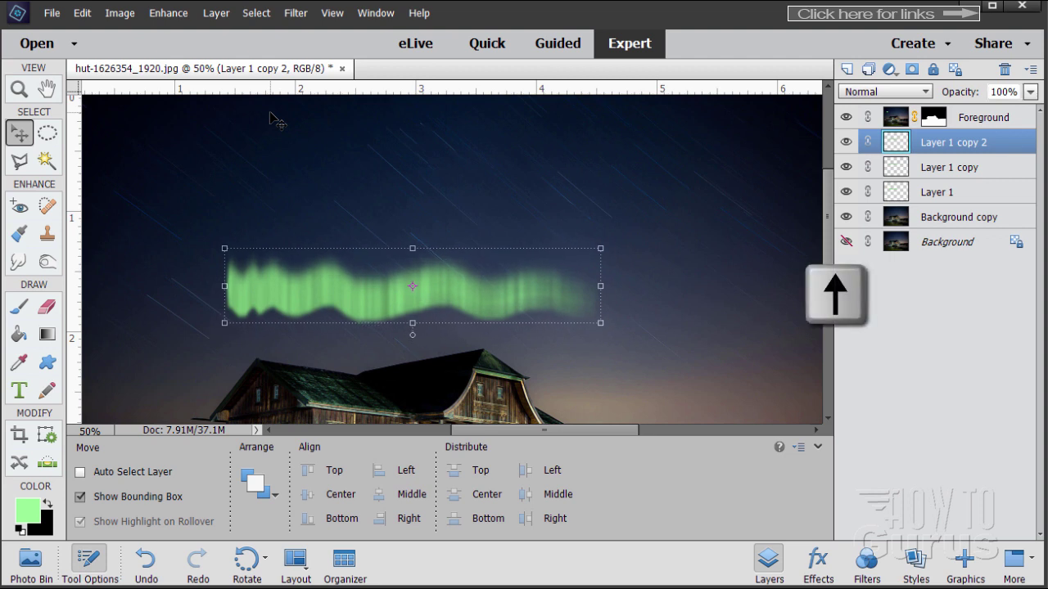
key(Up)
key(Up)
key(Up)
key(Up)
key(Up)
key(Up)
key(Up)
key(Up)
key(Up)
key(Up)
key(Up)
key(Up)
key(Up)
key(Up)
key(Up)
key(Up)
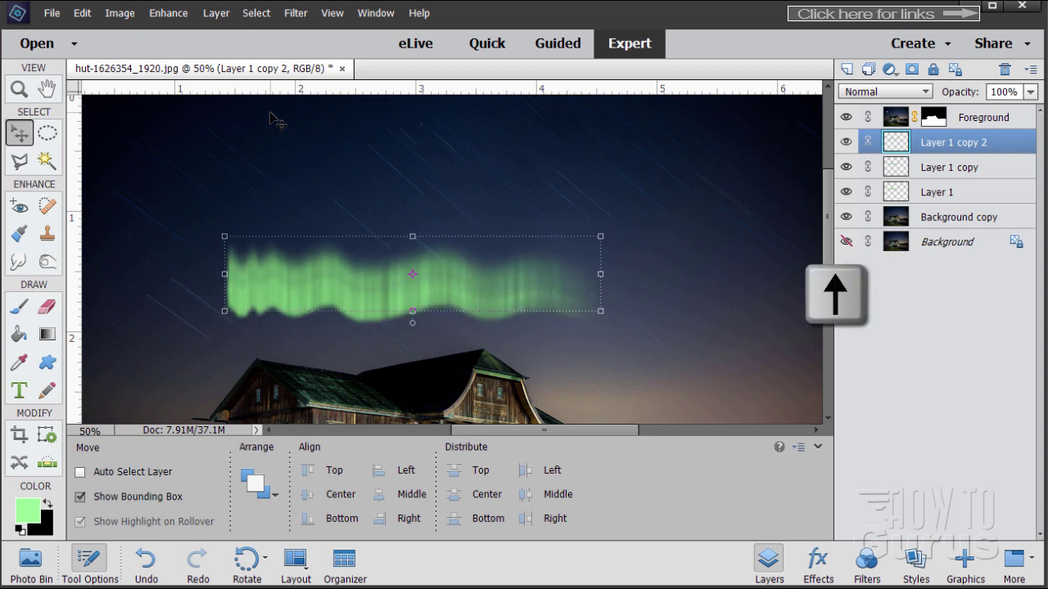
key(Down)
key(Down)
key(Down)
key(Down)
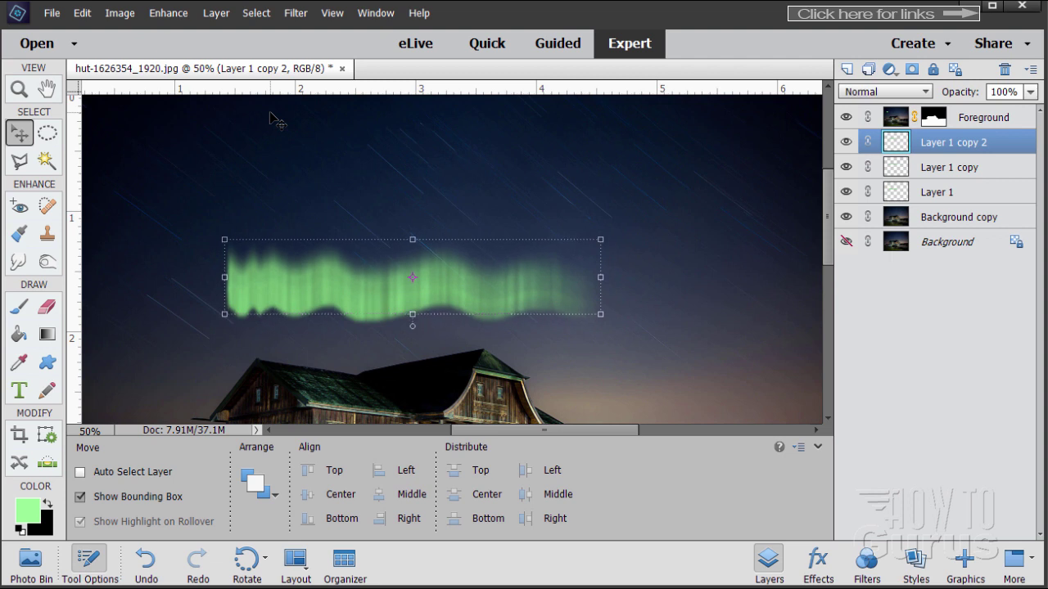
Duplicate Layer 1 copy 2 and reapply the last Motion Blur to the duplicate.
drag(900, 144, 848, 69)
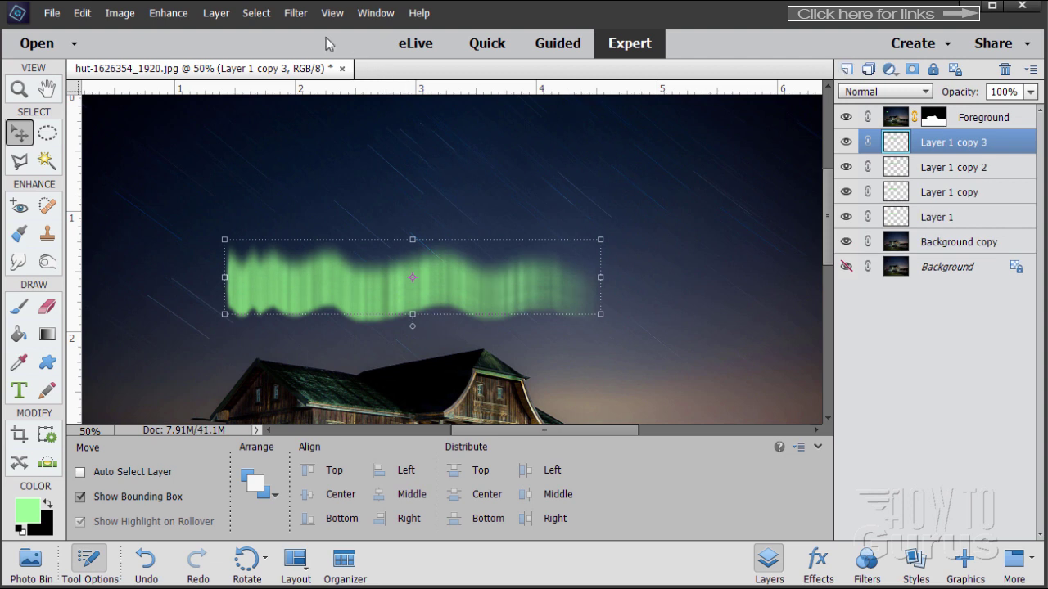
click(296, 13)
click(307, 30)
Nudge Layer 1 copy 3 upward to make the green aurora taller while keeping it joined to the band below.
key(Up)
key(Up)
key(Up)
key(Up)
key(Up)
key(Up)
key(Up)
key(Up)
key(Up)
key(Up)
key(Down)
key(Down)
key(Down)
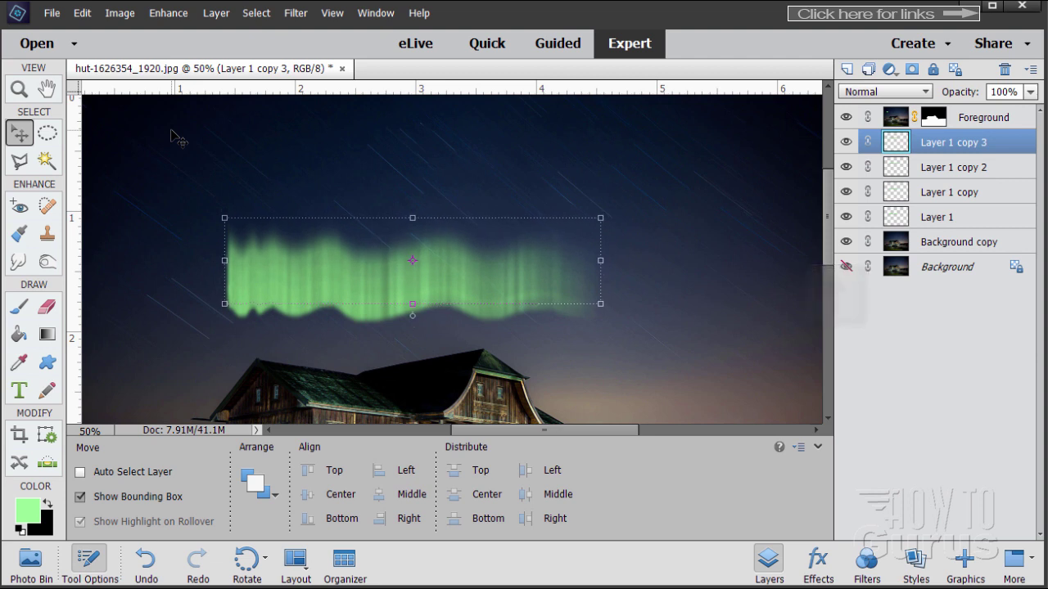
key(Down)
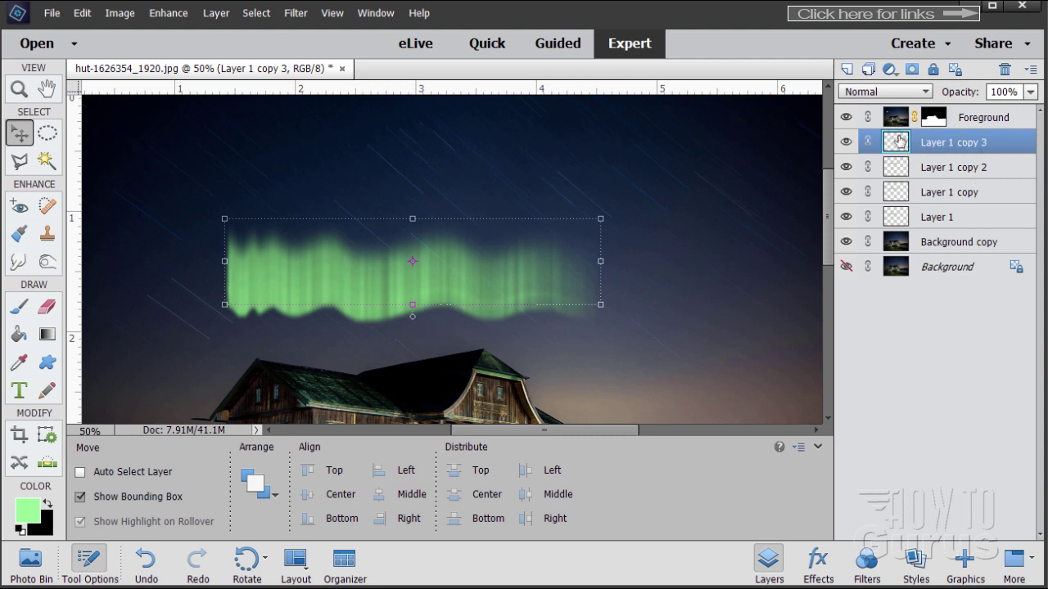
Duplicate Layer 1 copy 3 and apply the last Motion Blur again to the new copy.
key(ctrl+j)
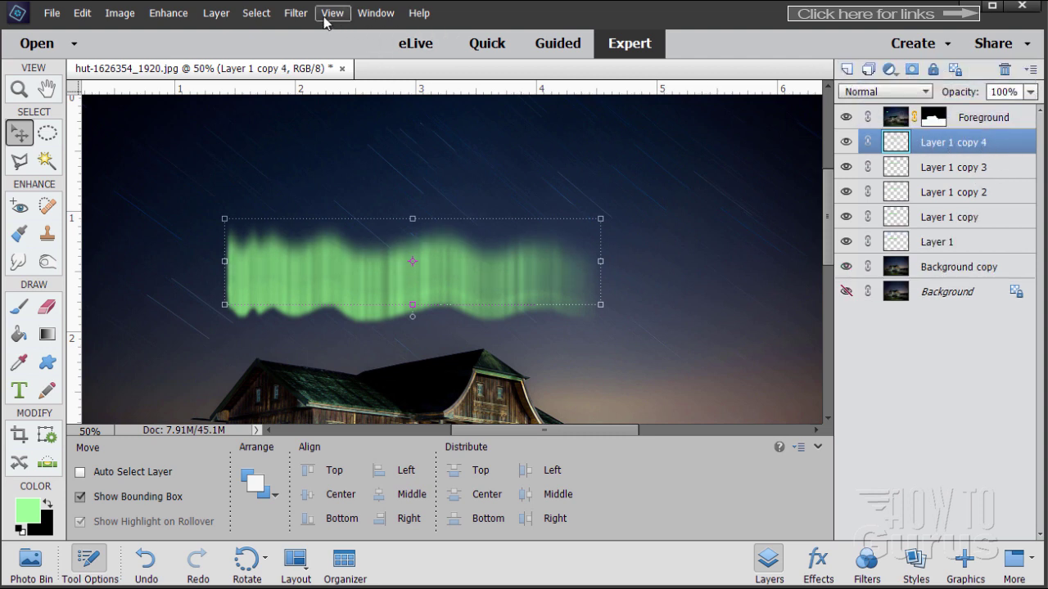
click(296, 13)
click(305, 28)
Nudge Layer 1 copy 4 upward to extend the top of the green aurora further into the sky.
key(Up)
key(Up)
key(Up)
key(Up)
key(Up)
key(Up)
key(Up)
key(Up)
key(Up)
key(Up)
key(Up)
key(Up)
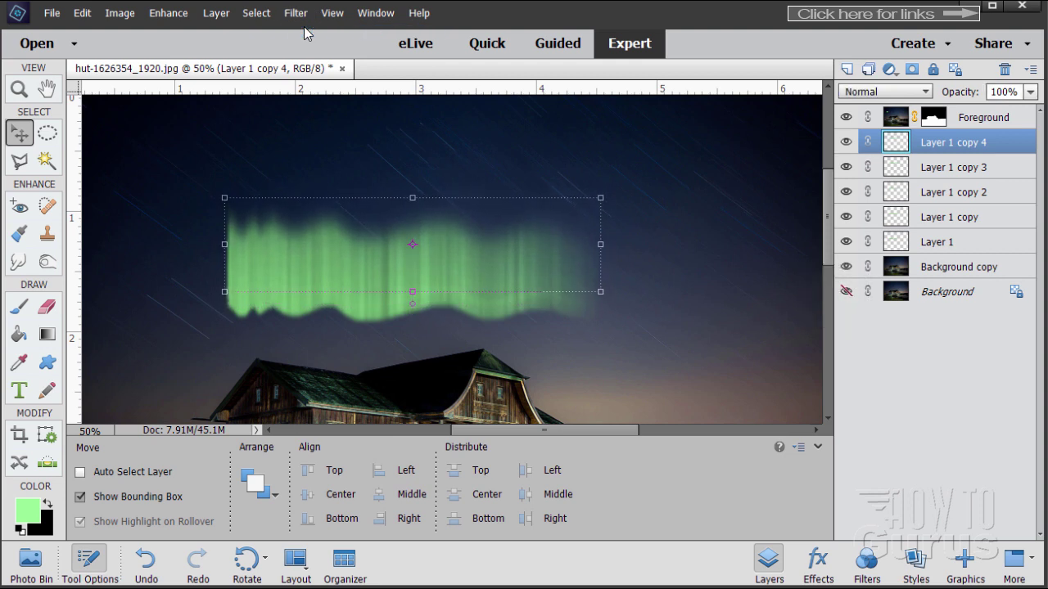
Duplicate Layer 1 copy 4 and reapply the last Motion Blur to the resulting layer.
drag(902, 143, 848, 69)
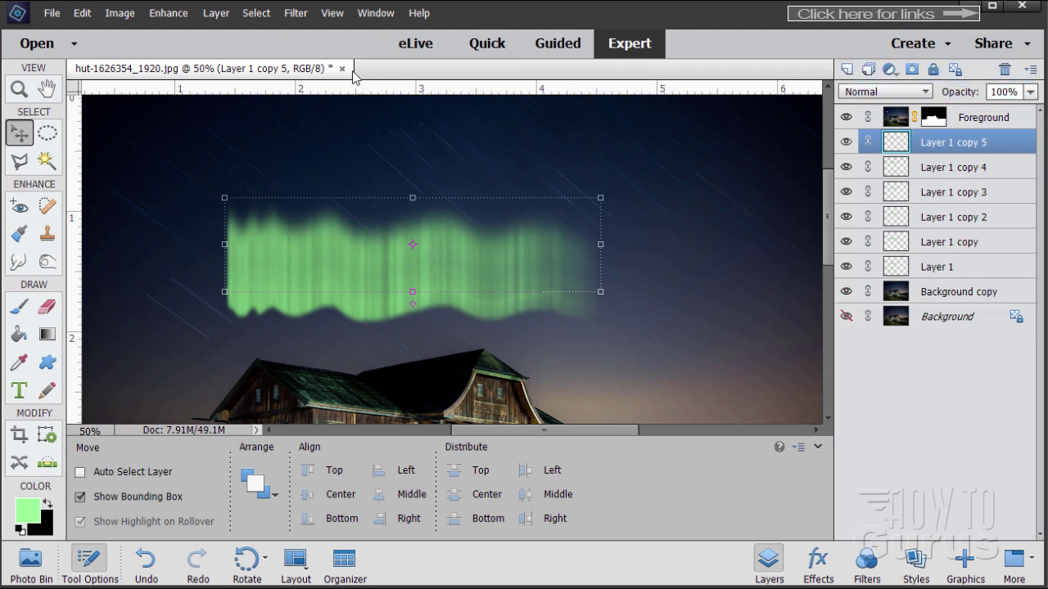
click(303, 15)
click(307, 33)
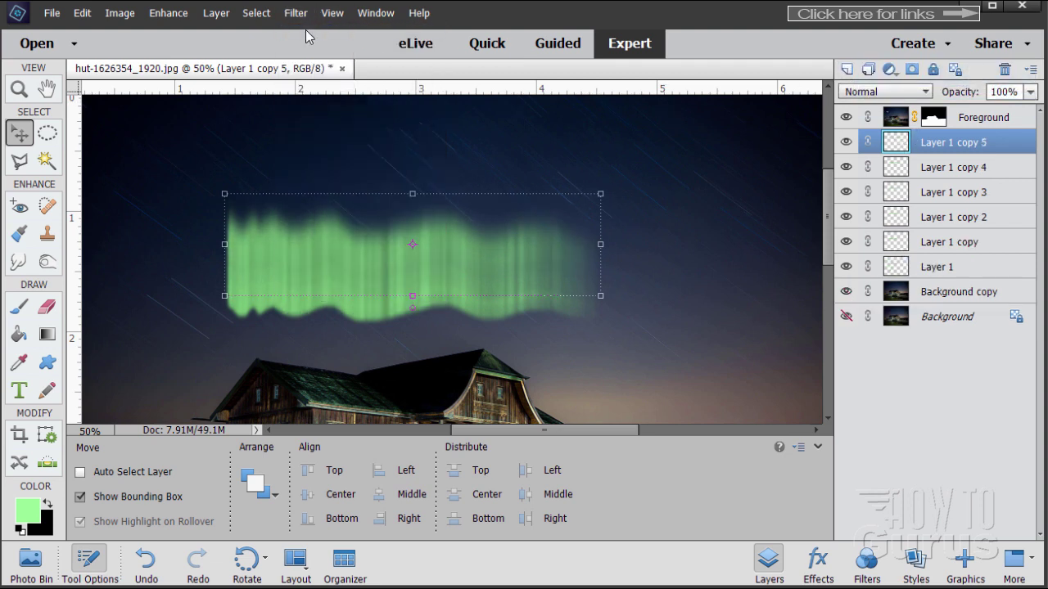
Nudge Layer 1 copy 5 upward to form the uppermost part of the aurora without leaving a dark gap.
key(Up)
key(Up)
key(Up)
key(Up)
key(Up)
key(Up)
key(Up)
key(Up)
key(Up)
key(Up)
key(Up)
key(Up)
key(Up)
key(Up)
key(Up)
key(Up)
key(Up)
key(Up)
key(Up)
key(Up)
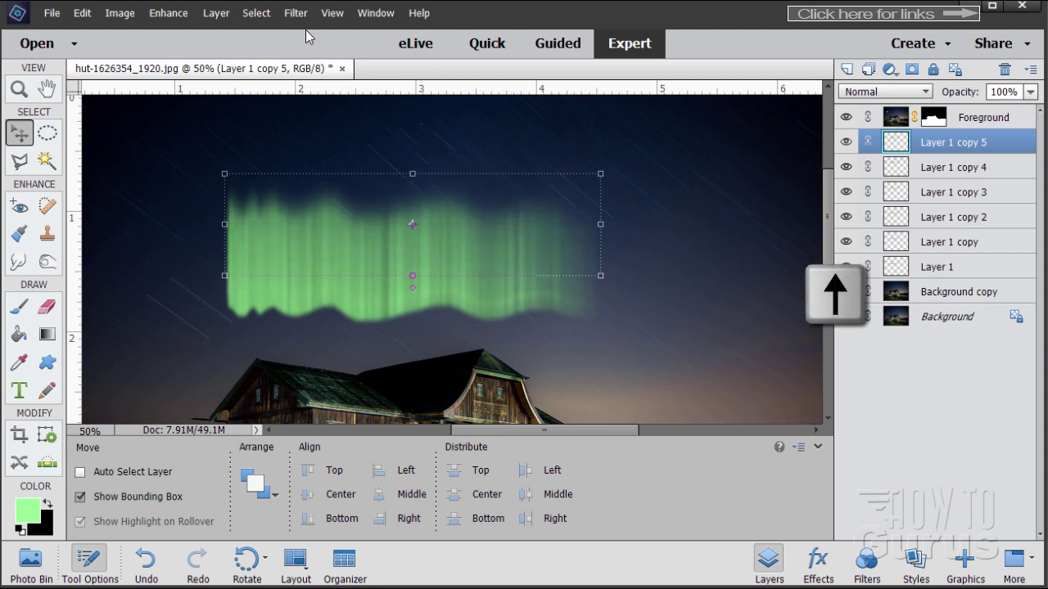
key(Down)
key(Down)
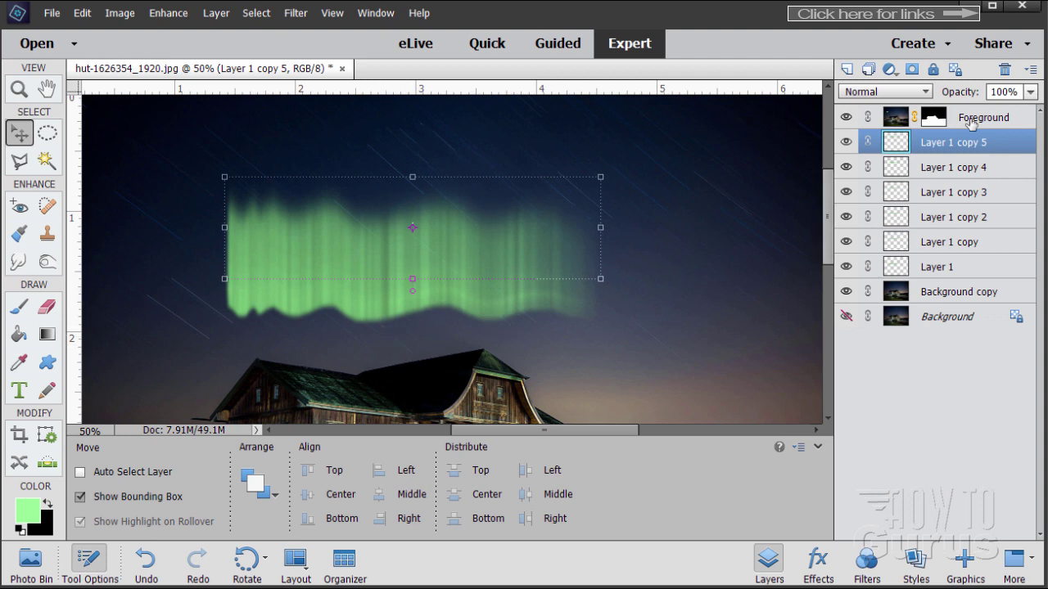
Duplicate the original Layer 1 and set the duplicate's blend mode to Overlay.
click(884, 273)
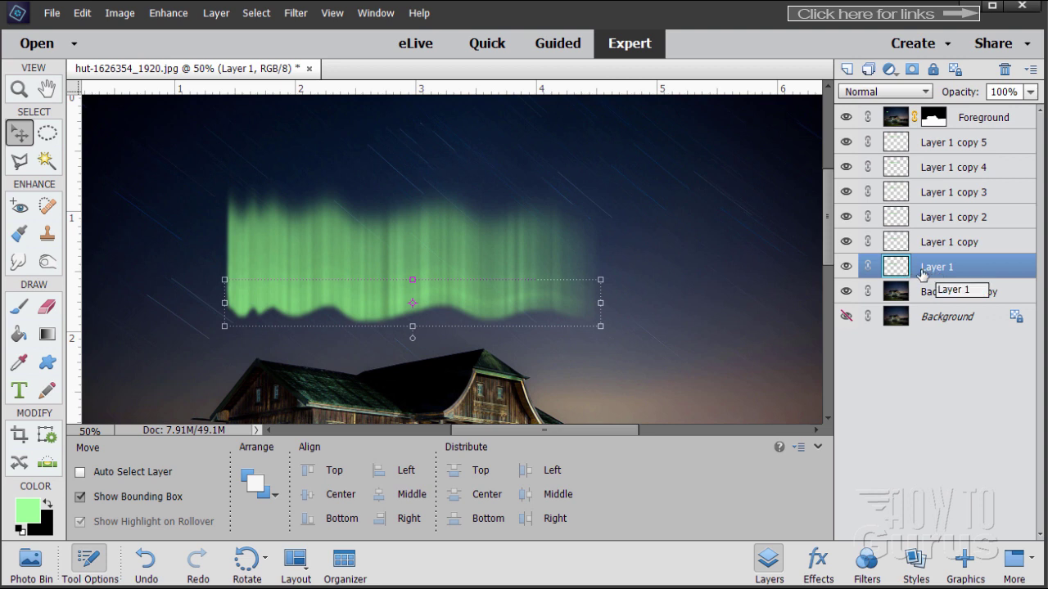
drag(921, 273, 845, 70)
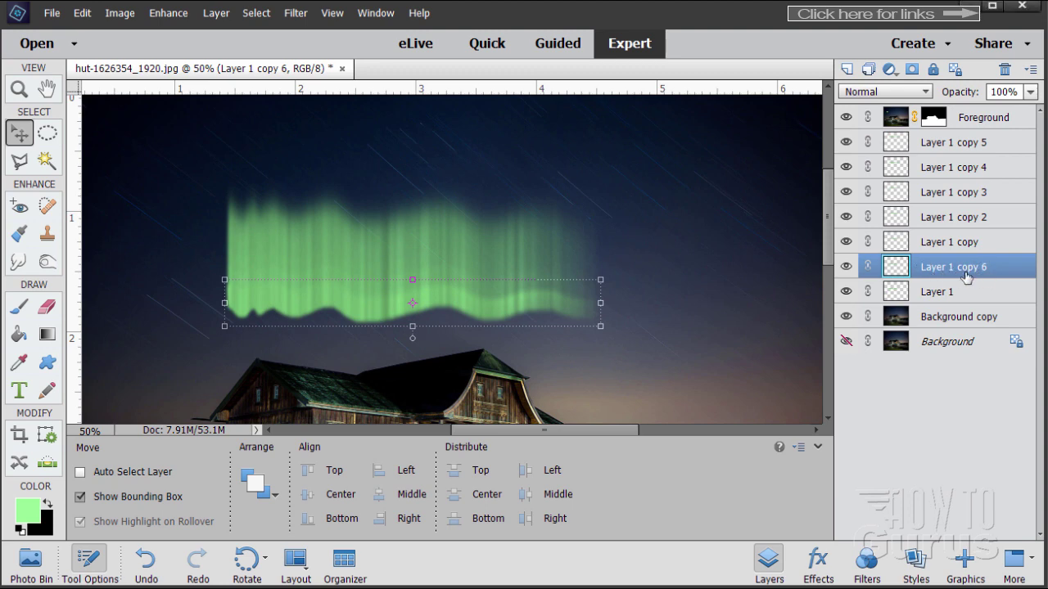
click(865, 93)
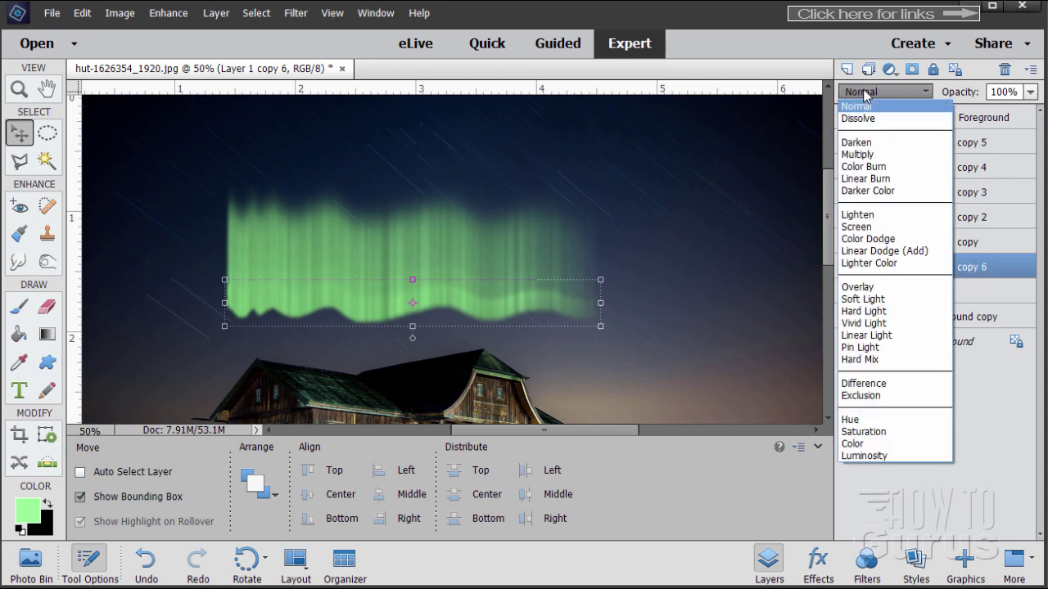
click(859, 287)
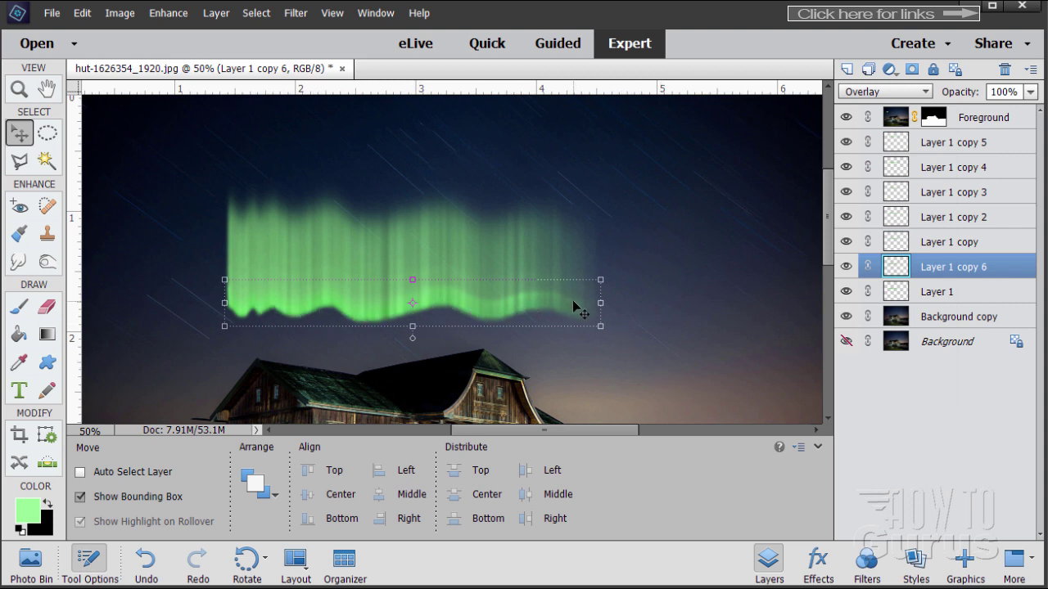
Set the blend mode of Layer 1 copy 5 to Linear Dodge (Add).
click(937, 148)
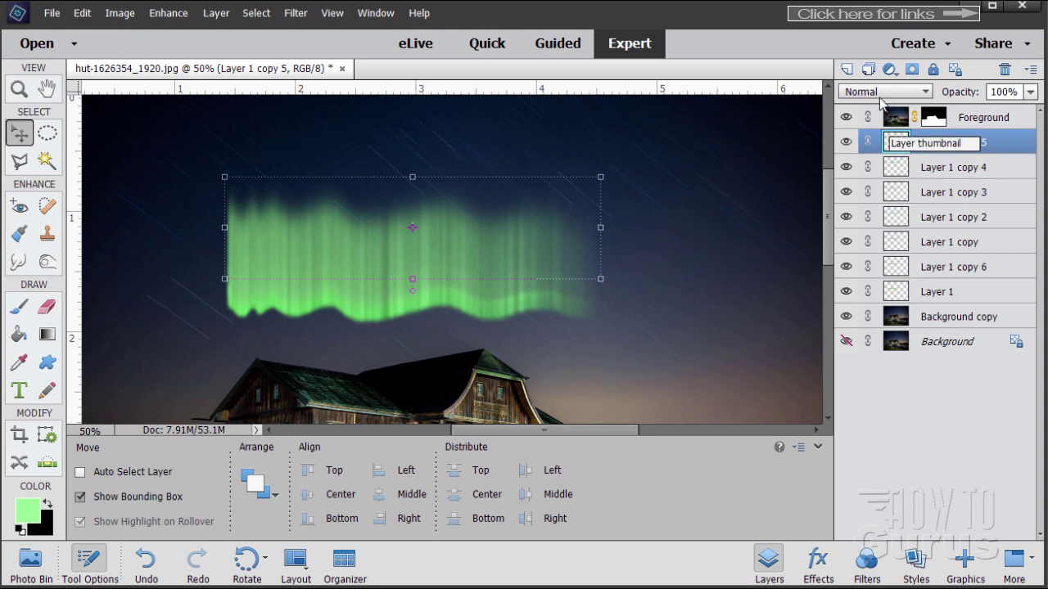
click(878, 94)
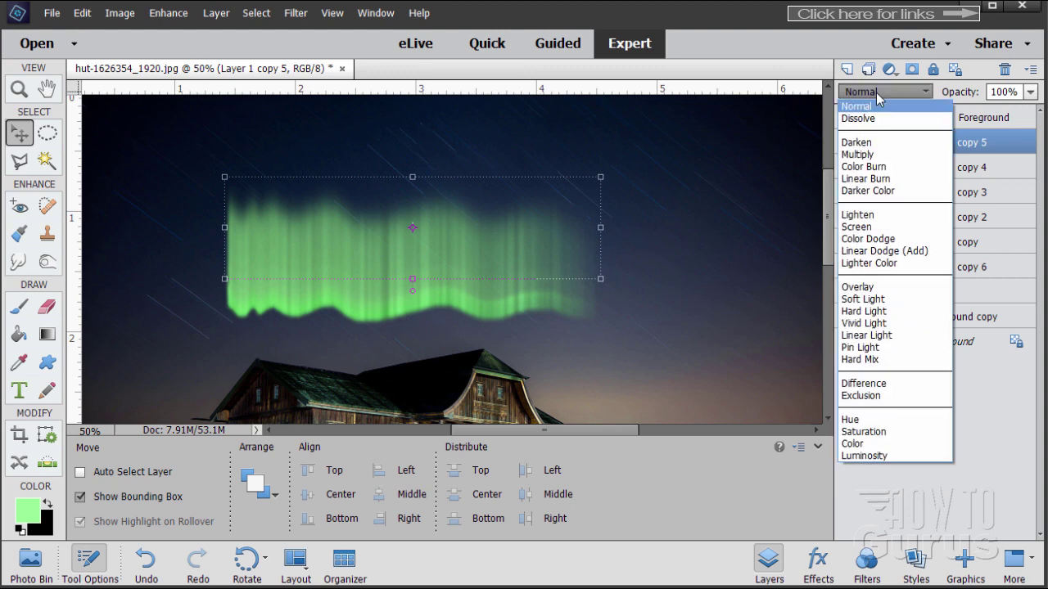
click(882, 251)
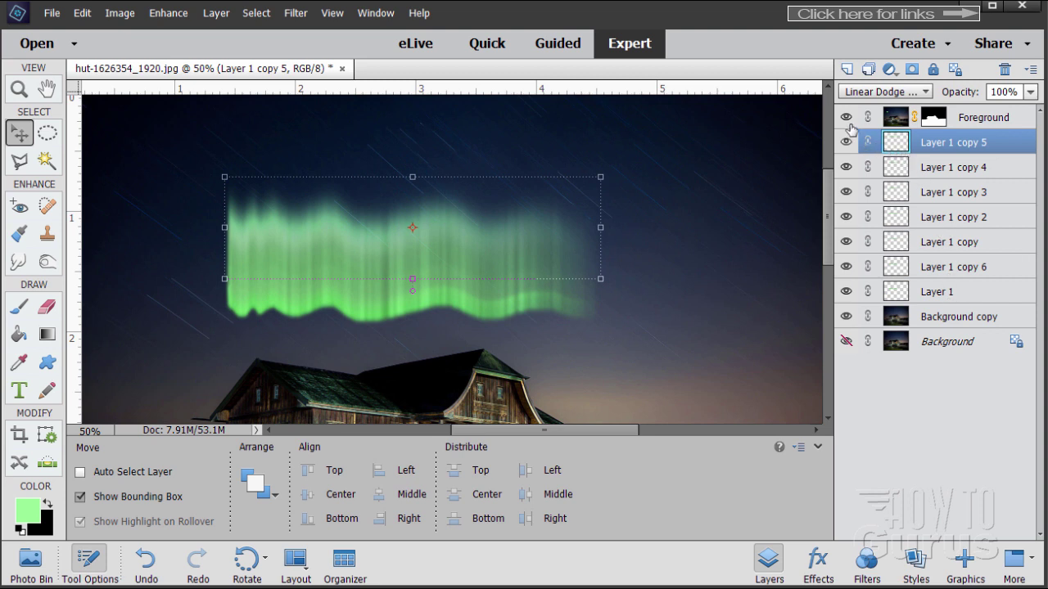
With Foreground and Background copy hidden, stamp the visible aurora layers into a new merged Layer 2, and delete the surplus Layer 3.
click(845, 317)
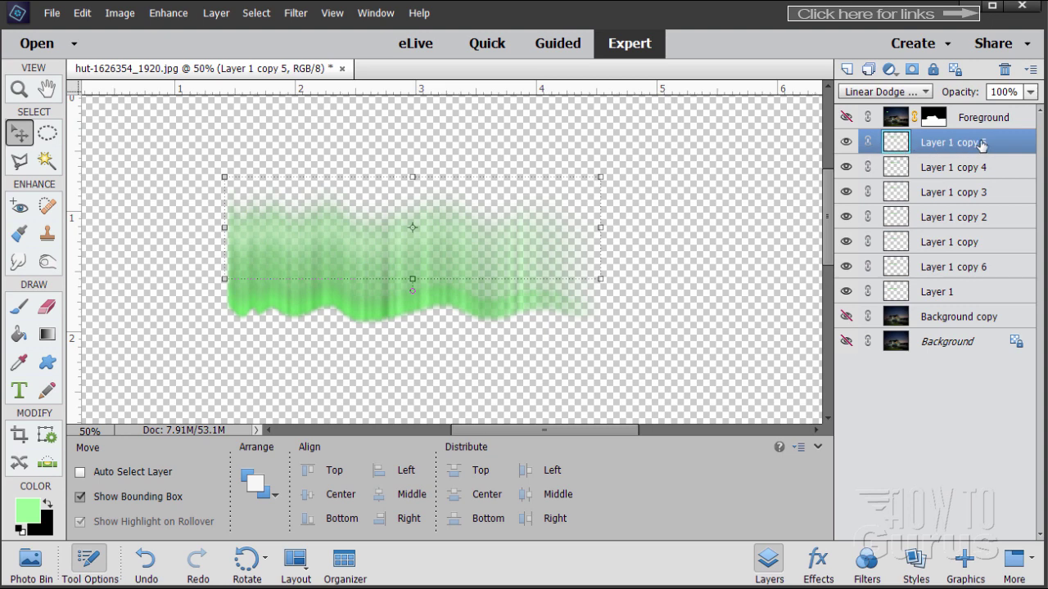
key(ctrl+shift+alt+e)
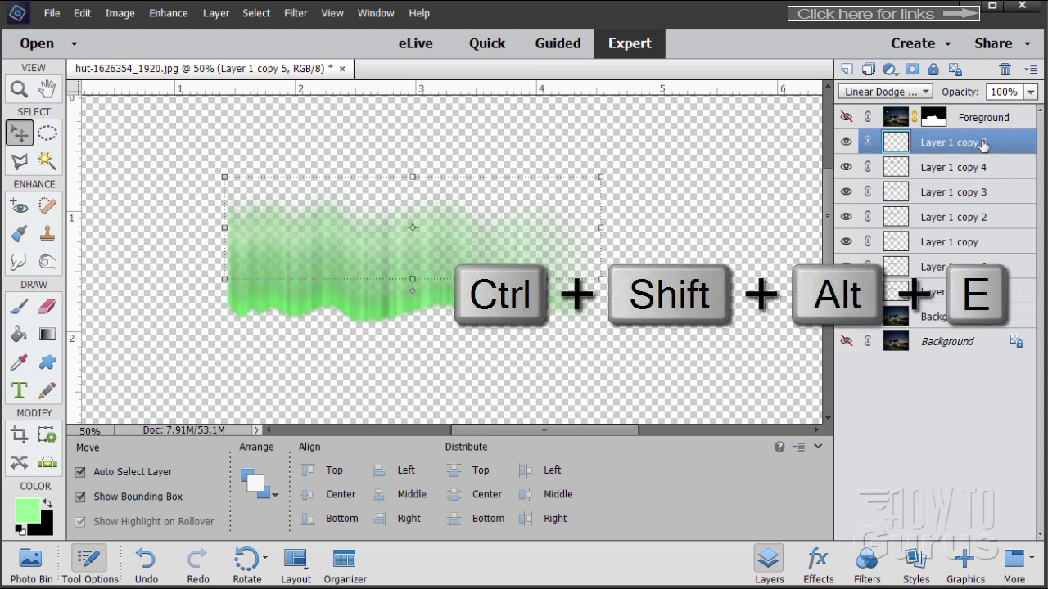
key(ctrl+shift+alt+e)
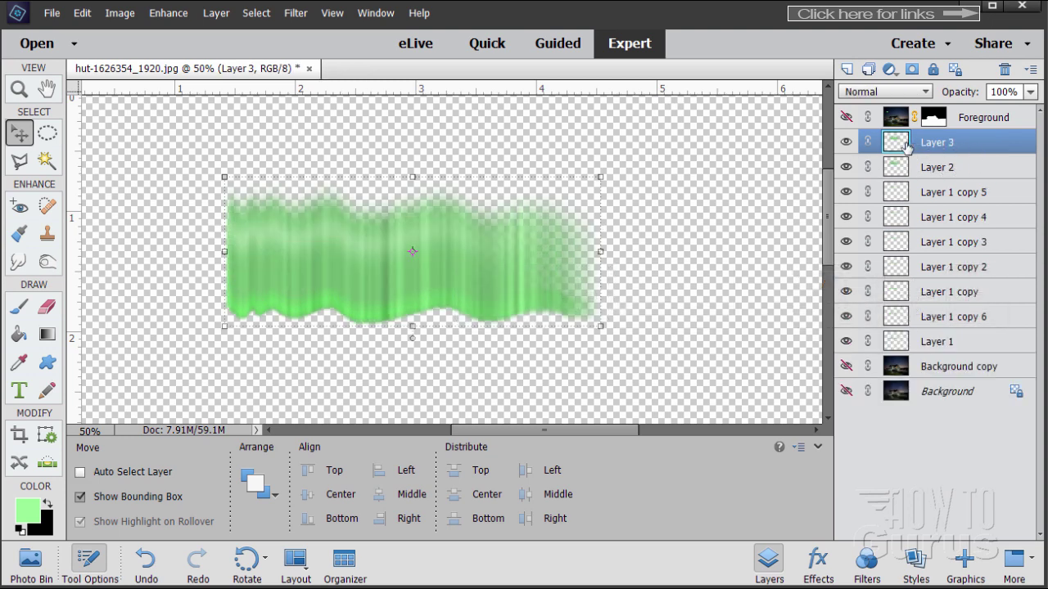
click(1004, 69)
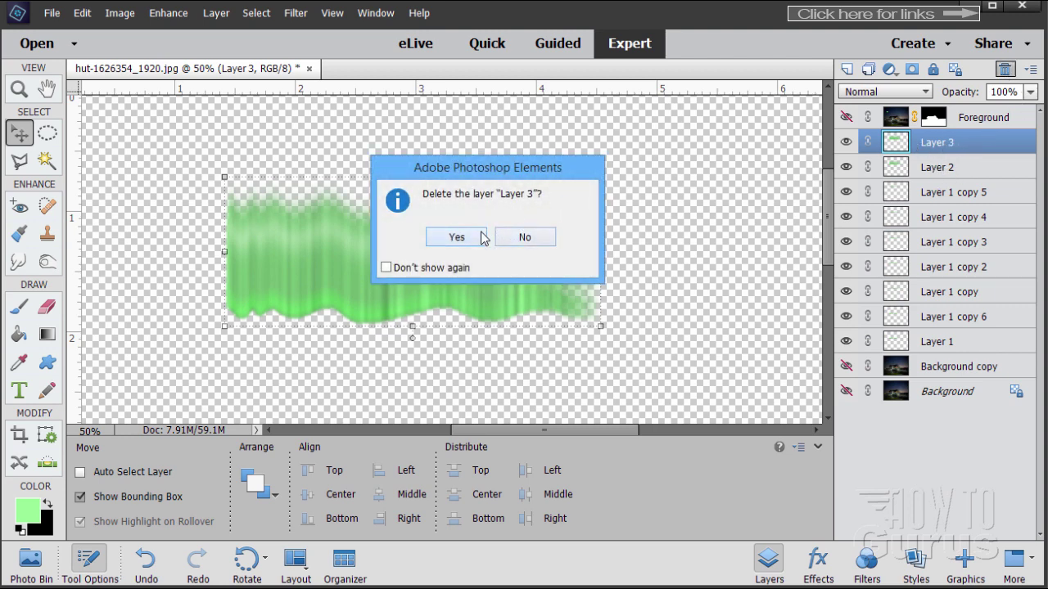
click(482, 237)
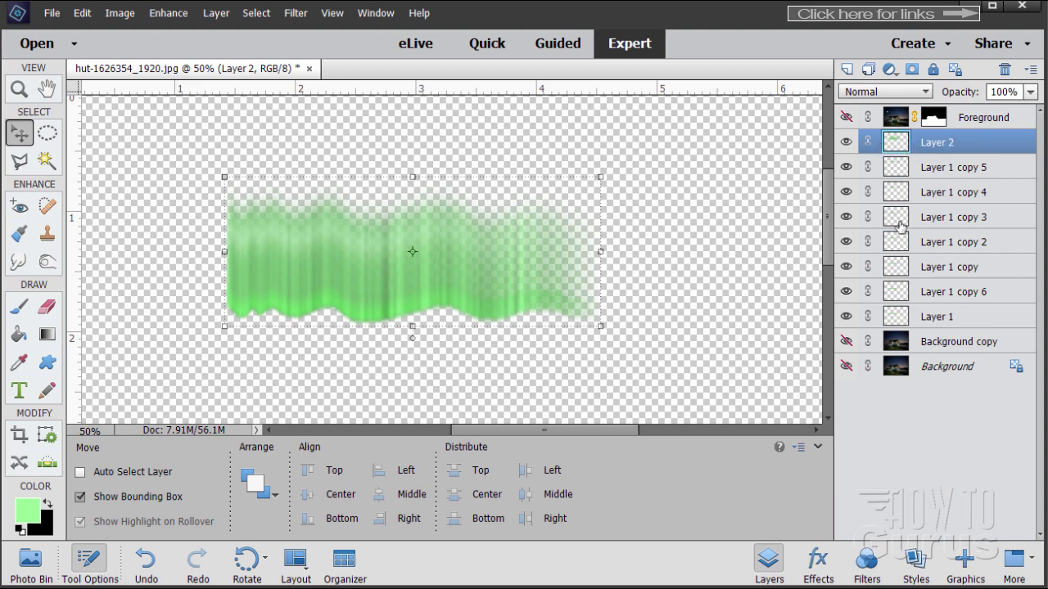
Hide all the individual aurora layers from Layer 1 copy 5 down to Layer 1 and put them in a group.
drag(846, 166, 846, 317)
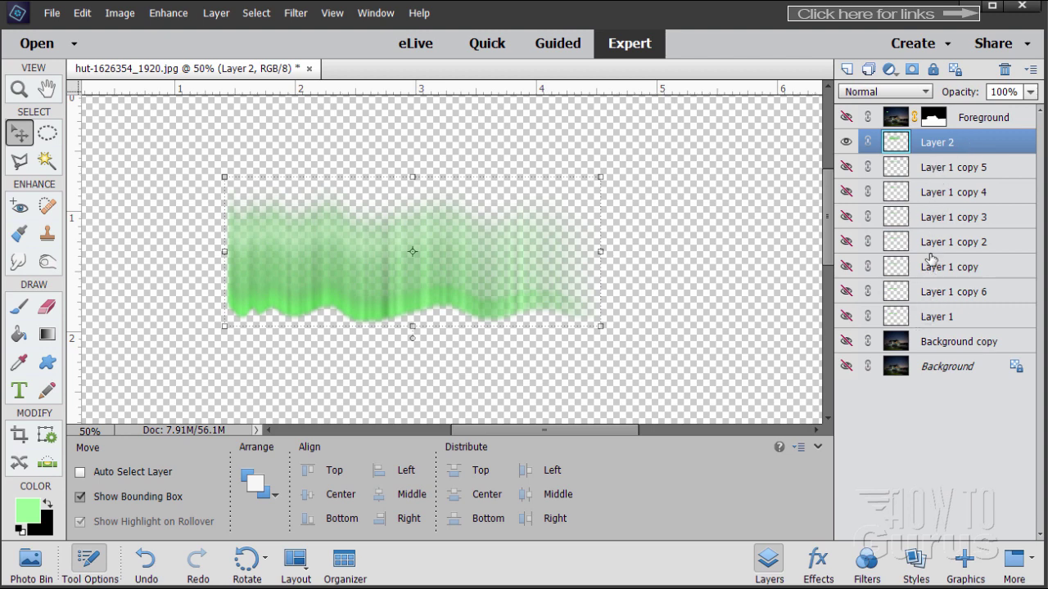
click(892, 167)
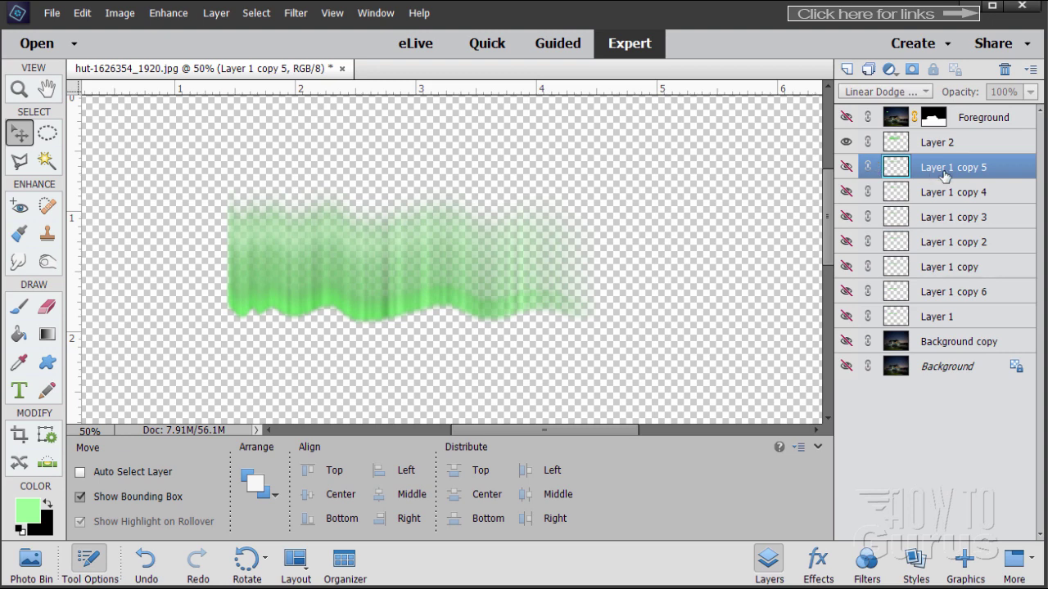
key(shift)
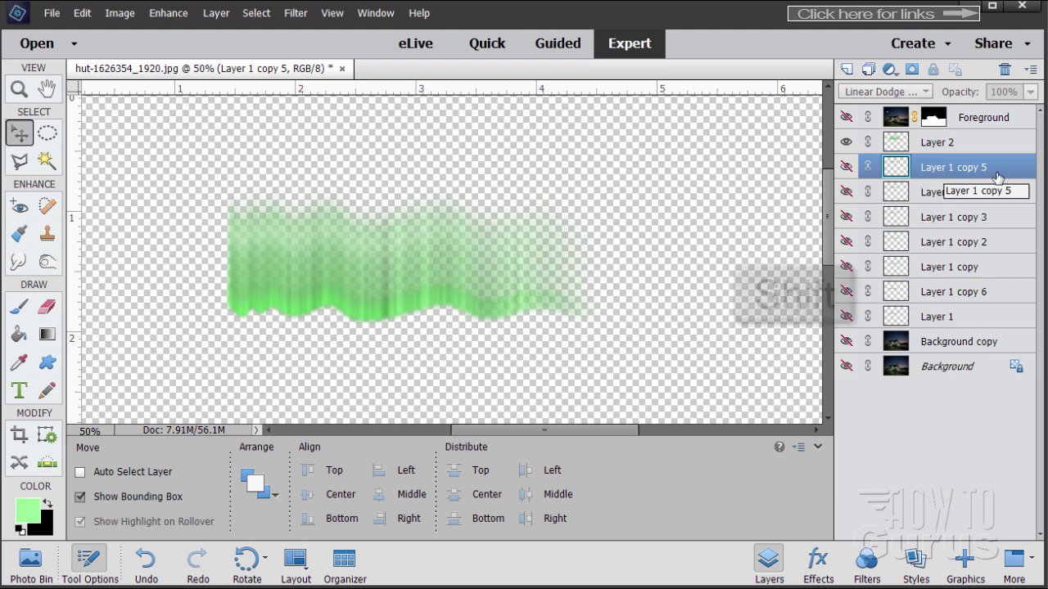
shift+click(969, 325)
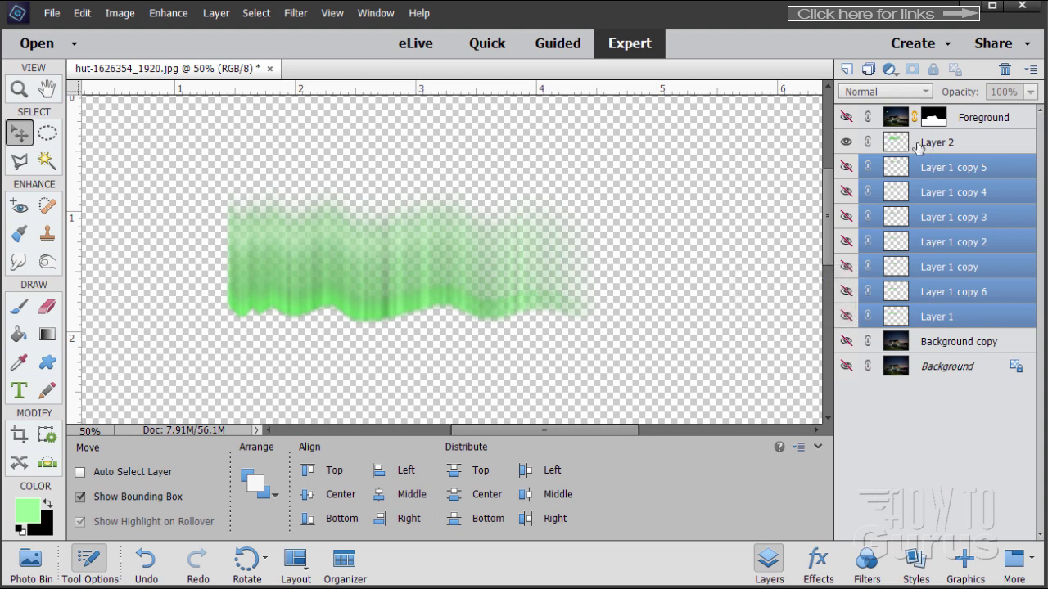
click(869, 72)
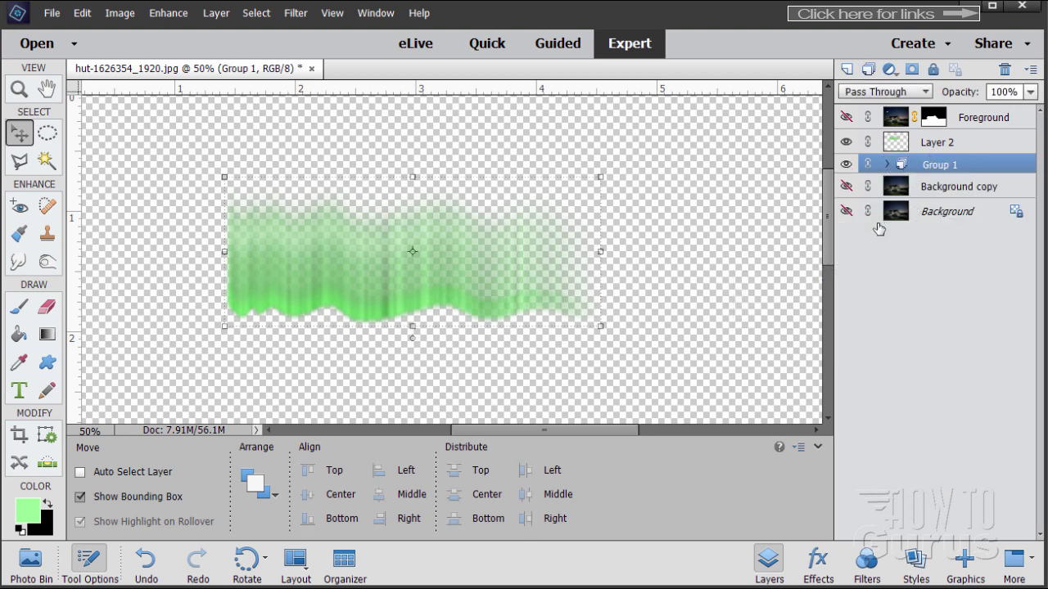
Check the layers inside Group 1, collapse it and hide the group.
click(846, 164)
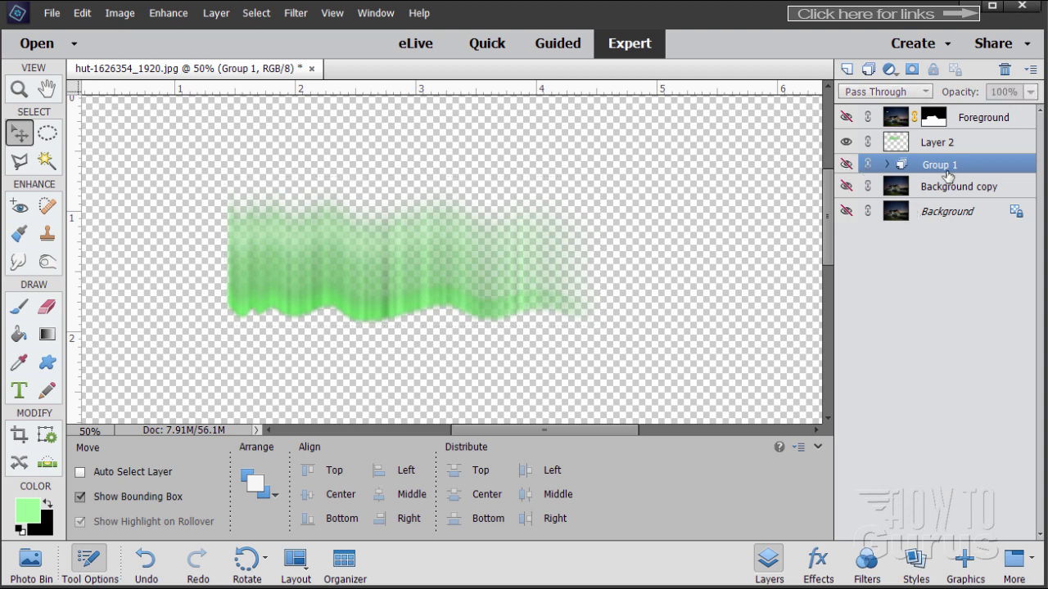
click(846, 164)
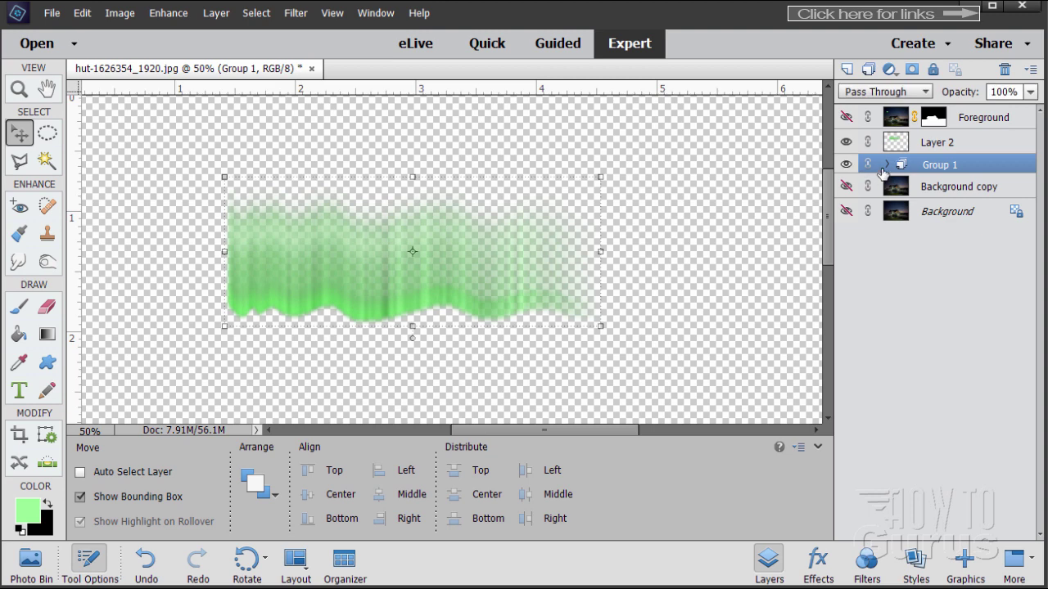
click(886, 165)
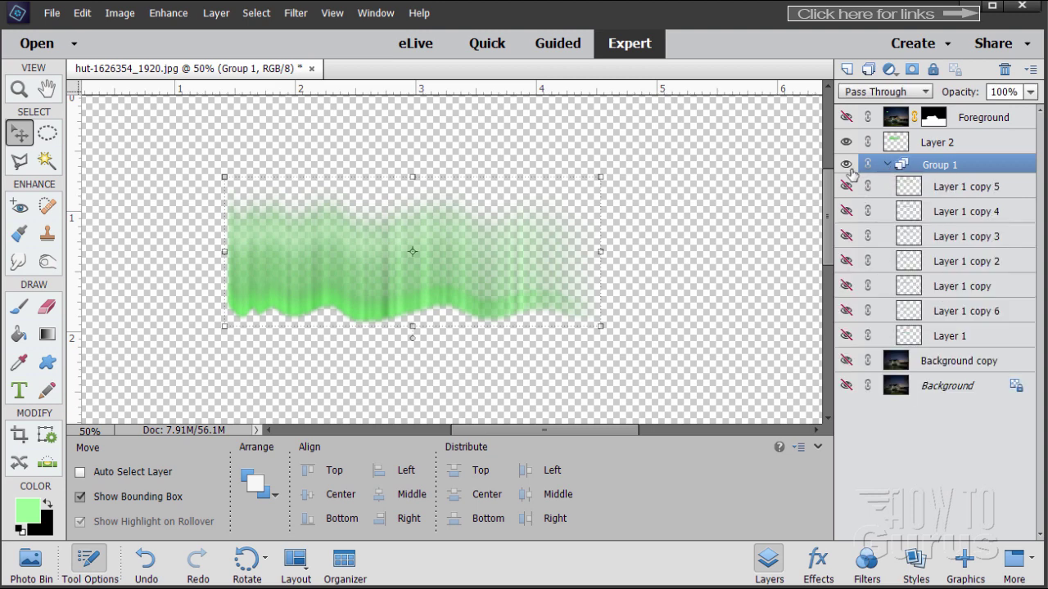
click(887, 165)
Select Layer 2 and show the Foreground and Background copy layers again.
click(900, 142)
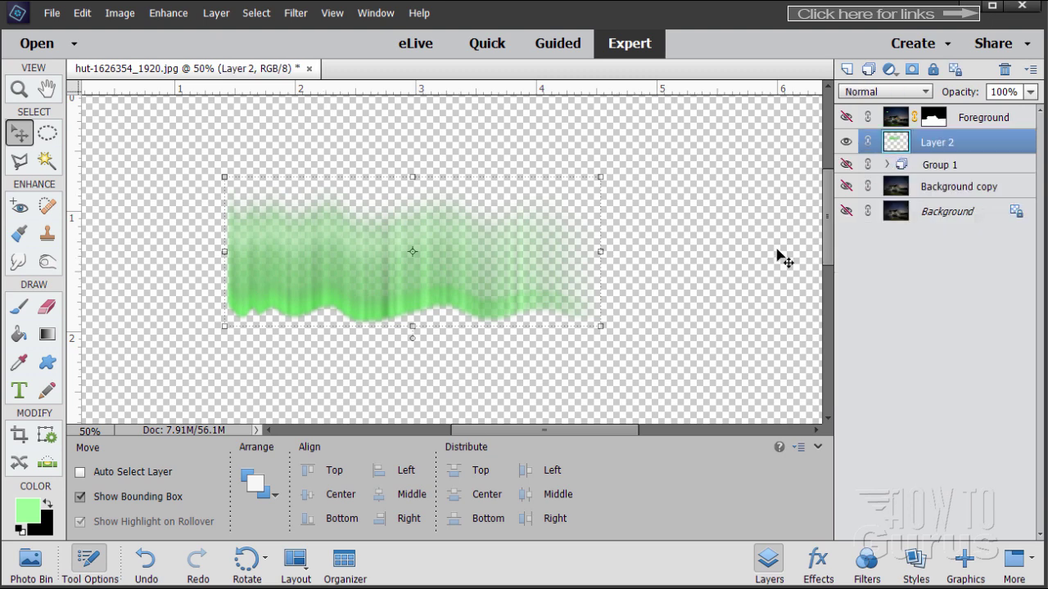
click(846, 117)
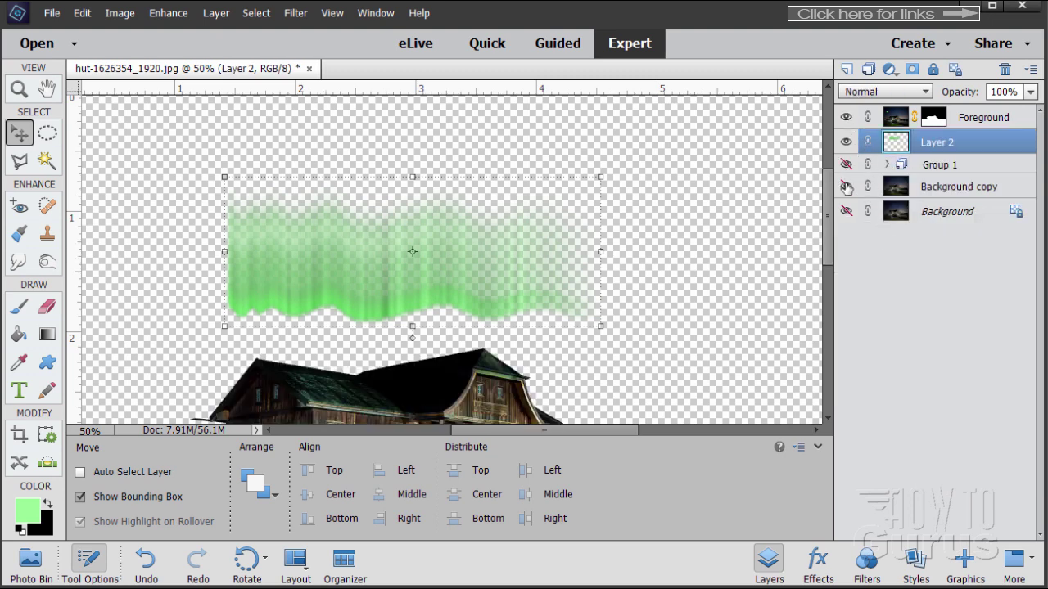
click(846, 187)
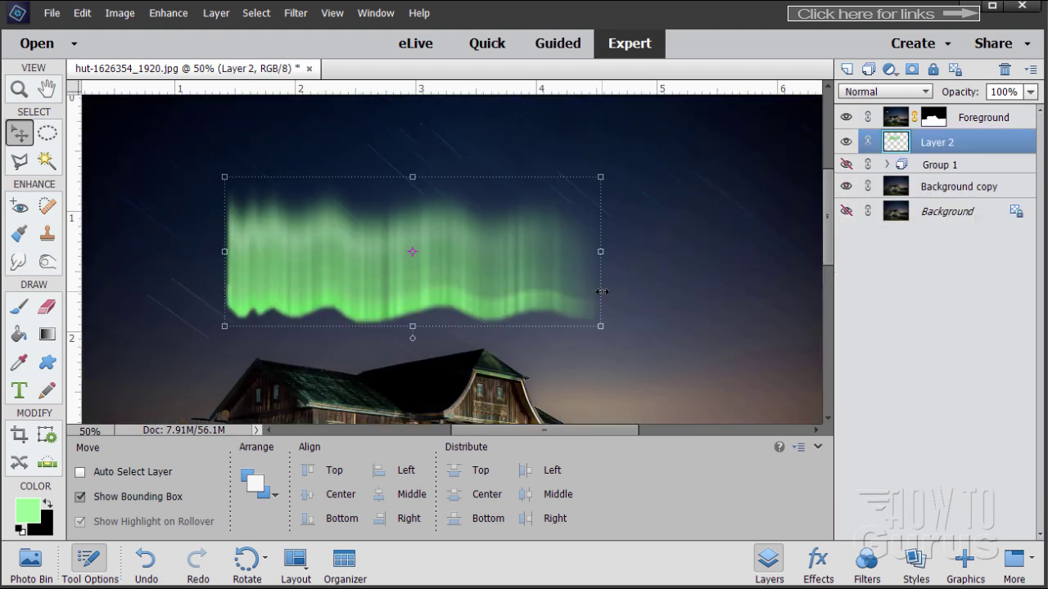
Shift the aurora on Layer 2 slightly up and to the right, and add a new empty layer above it.
drag(412, 302, 431, 285)
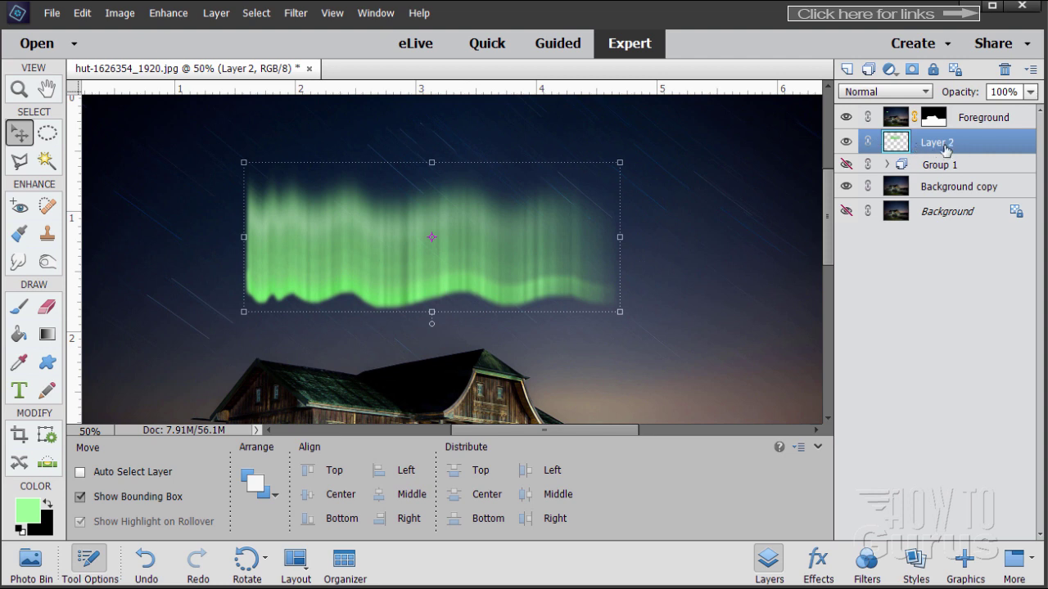
click(847, 69)
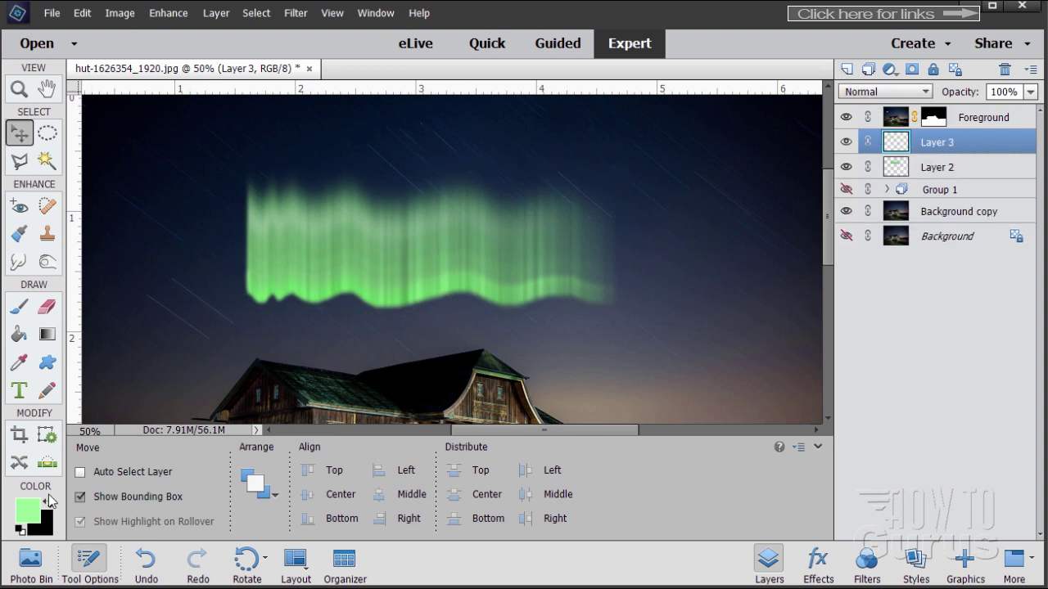
Set the foreground color to white and choose the soft round 200 px Brush from the Default Brushes set.
click(20, 529)
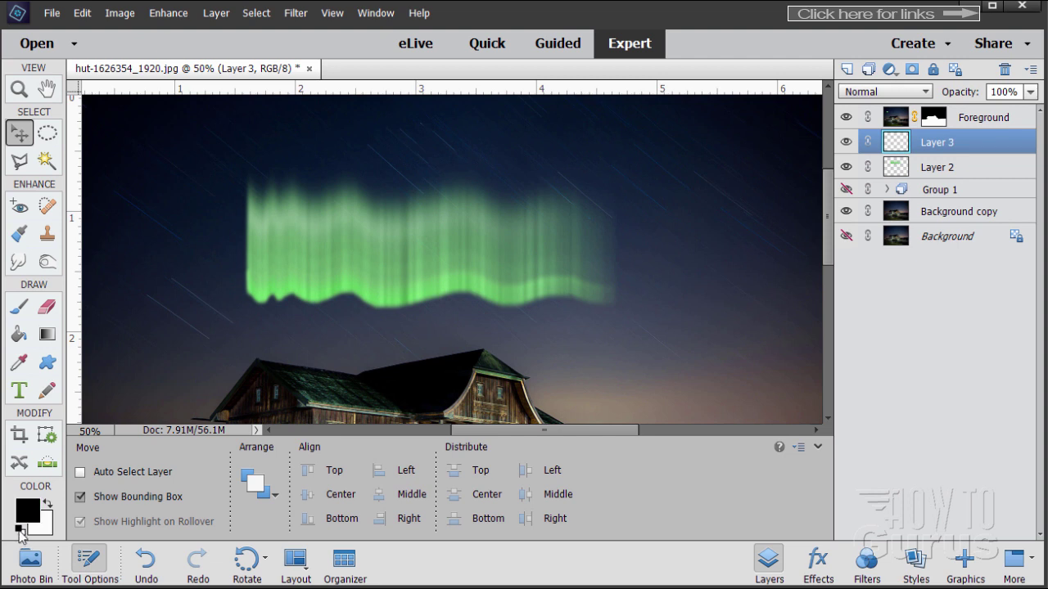
click(49, 504)
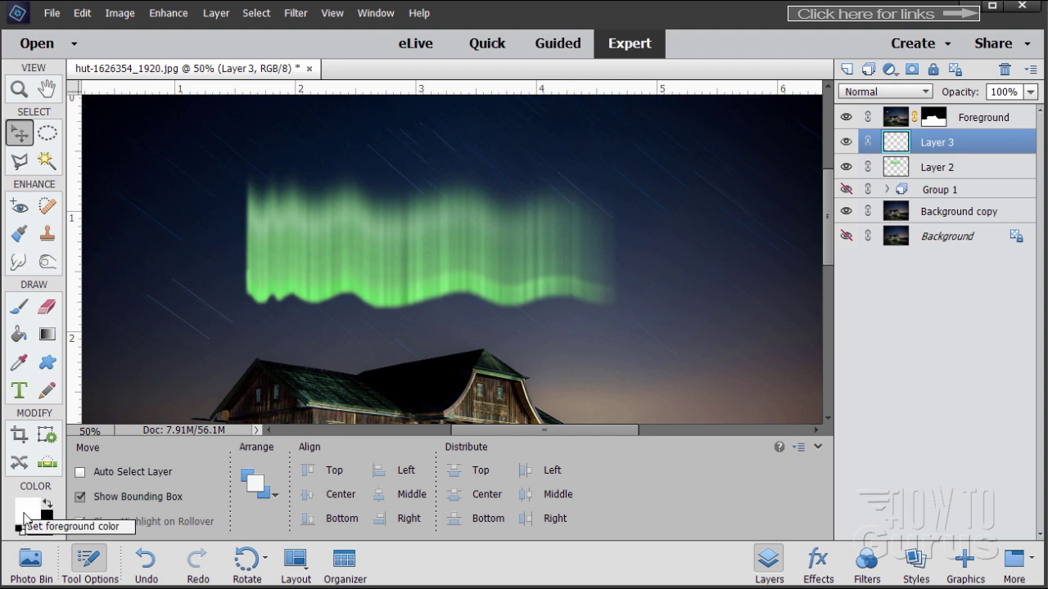
click(21, 307)
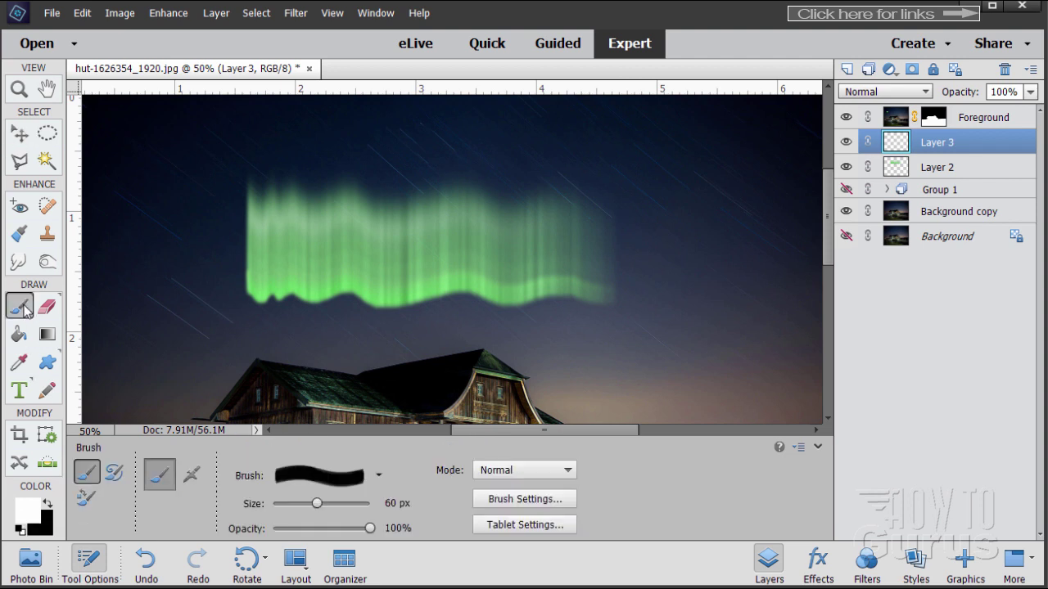
click(335, 474)
click(352, 294)
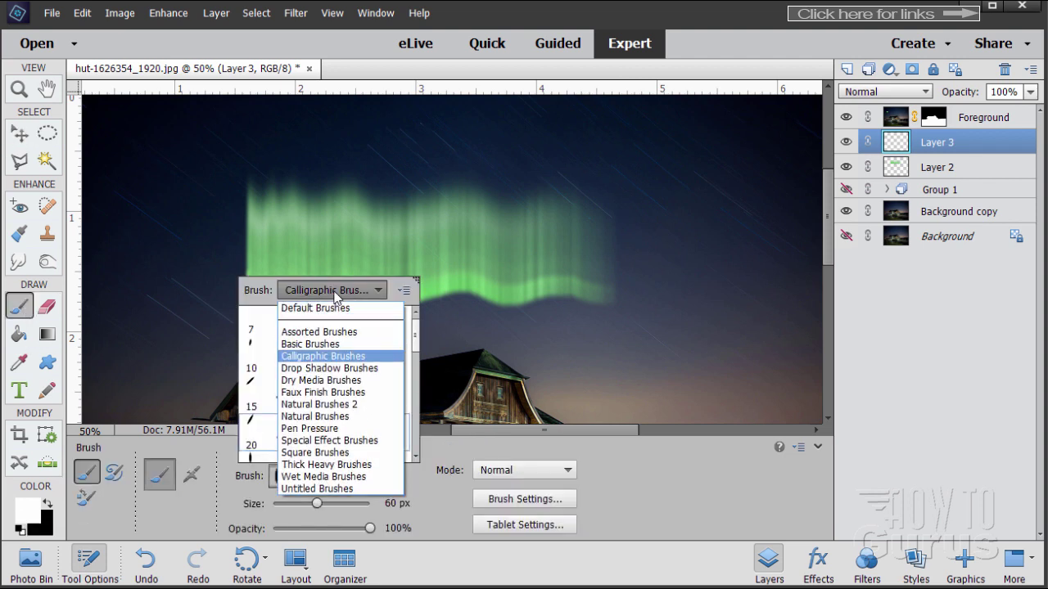
click(325, 310)
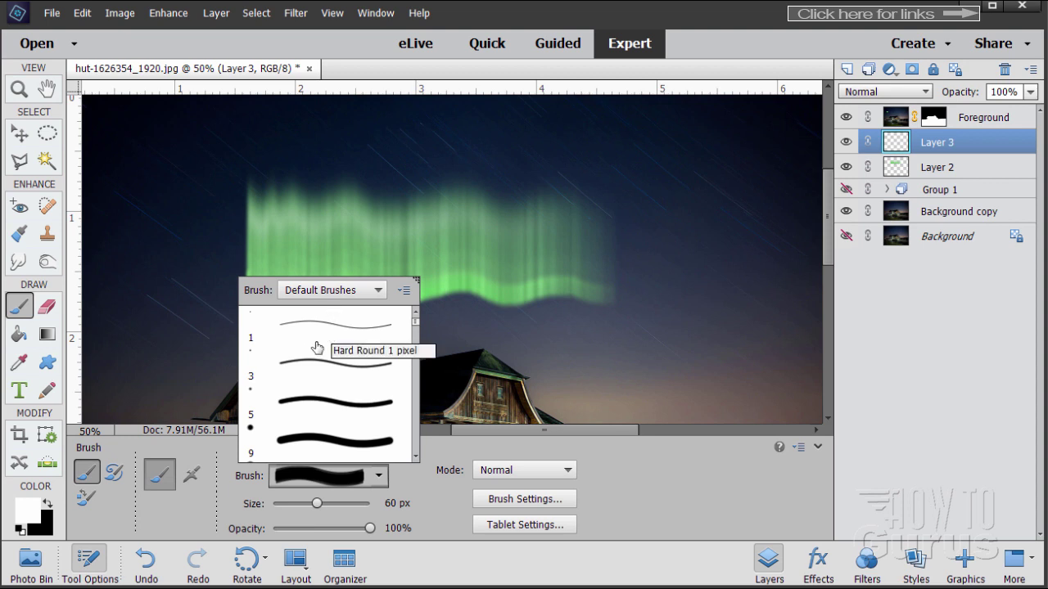
scroll(366, 366, down, 1)
scroll(367, 366, down, 5)
scroll(367, 366, down, 5)
scroll(367, 366, down, 1)
click(319, 403)
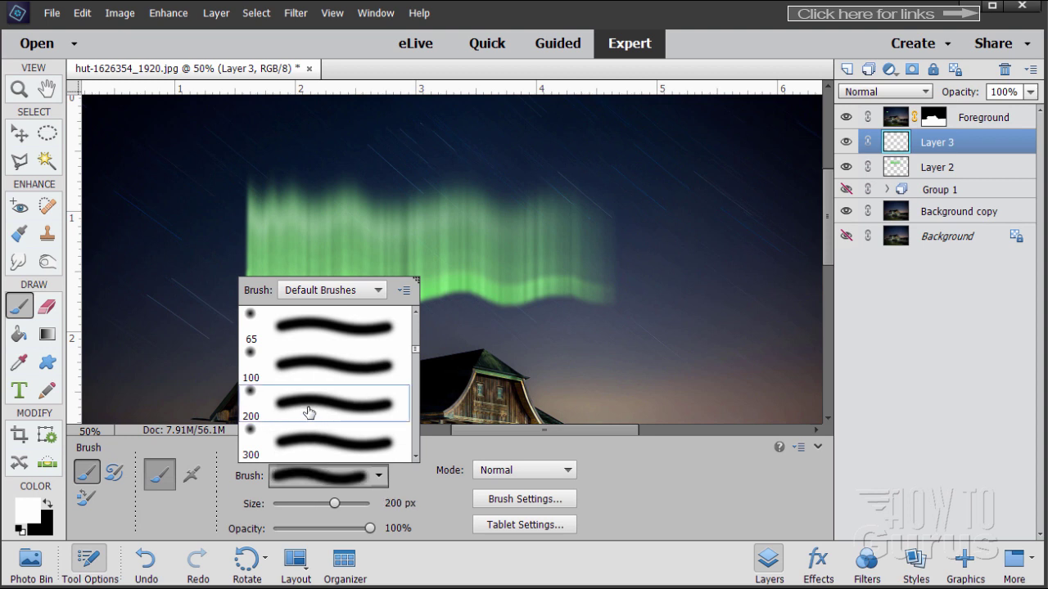
Set the brush size to 150 px and paint two wide vertical white strokes across the aurora's middle on Layer 3.
click(400, 496)
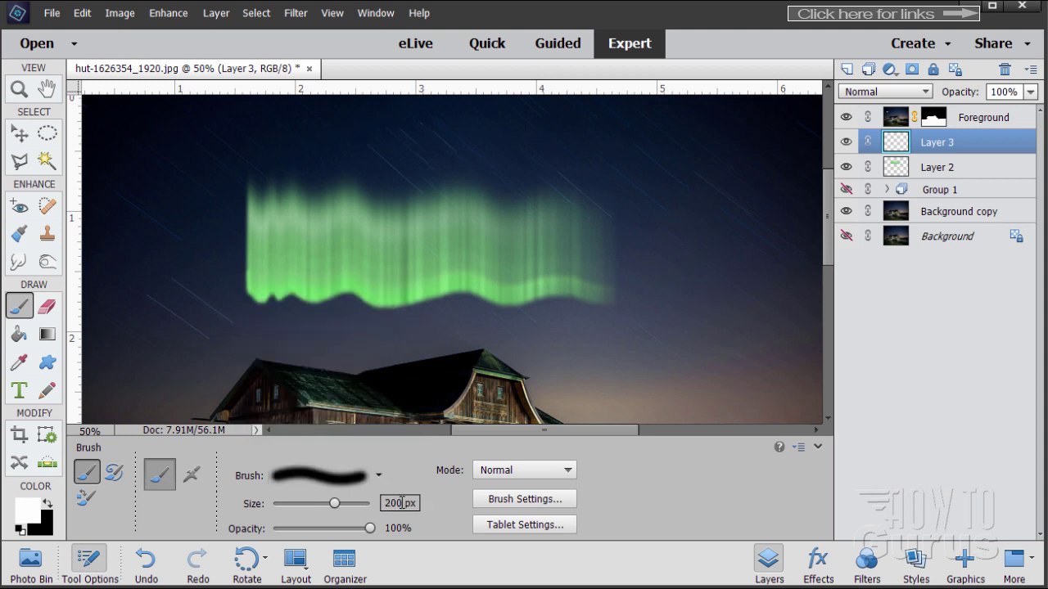
drag(404, 502, 346, 491)
text(1)
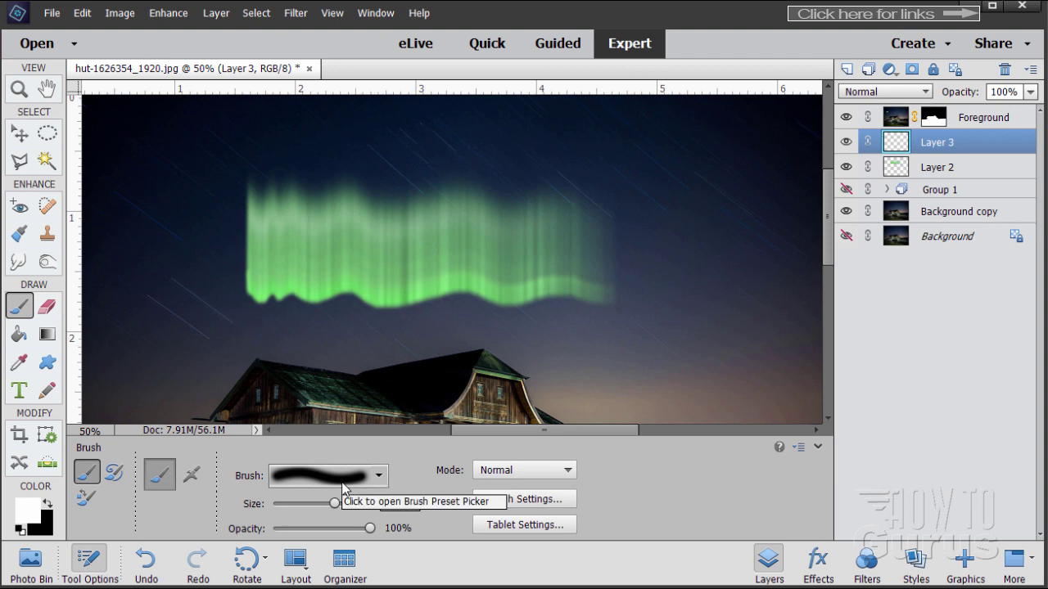
text(50)
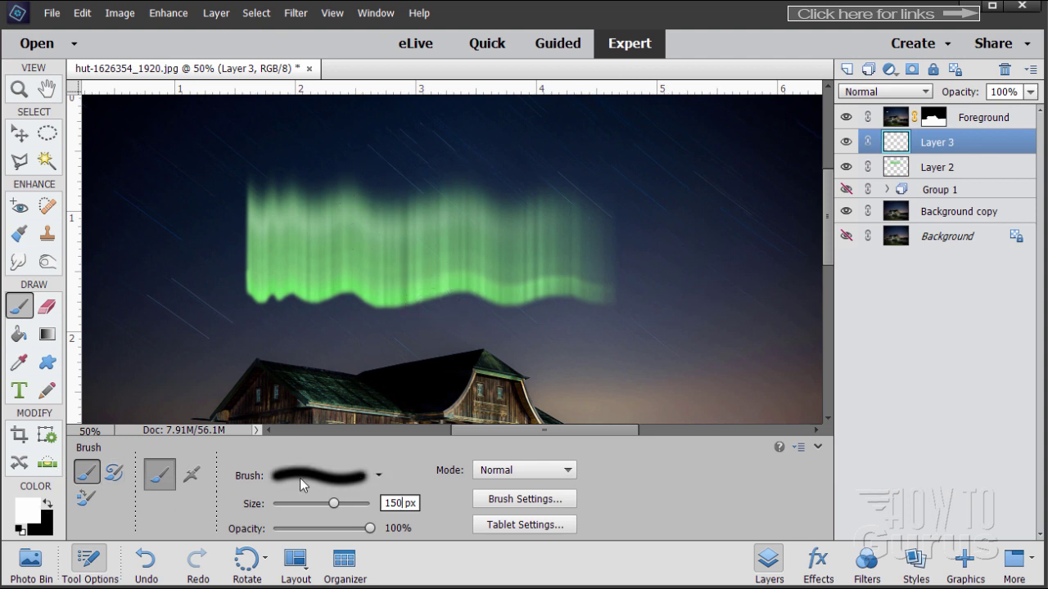
drag(368, 166, 378, 336)
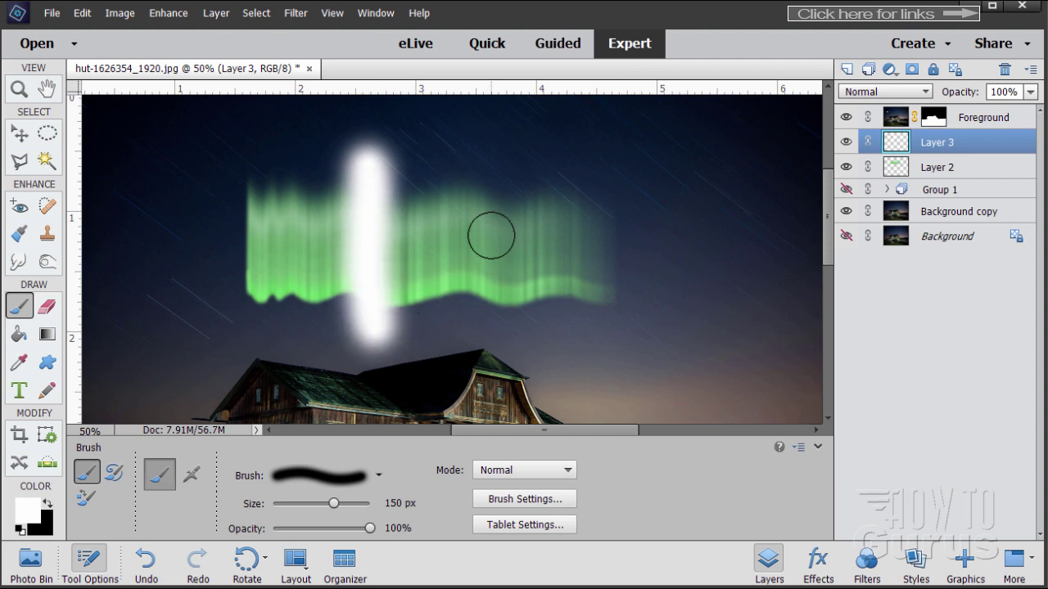
drag(486, 175, 489, 312)
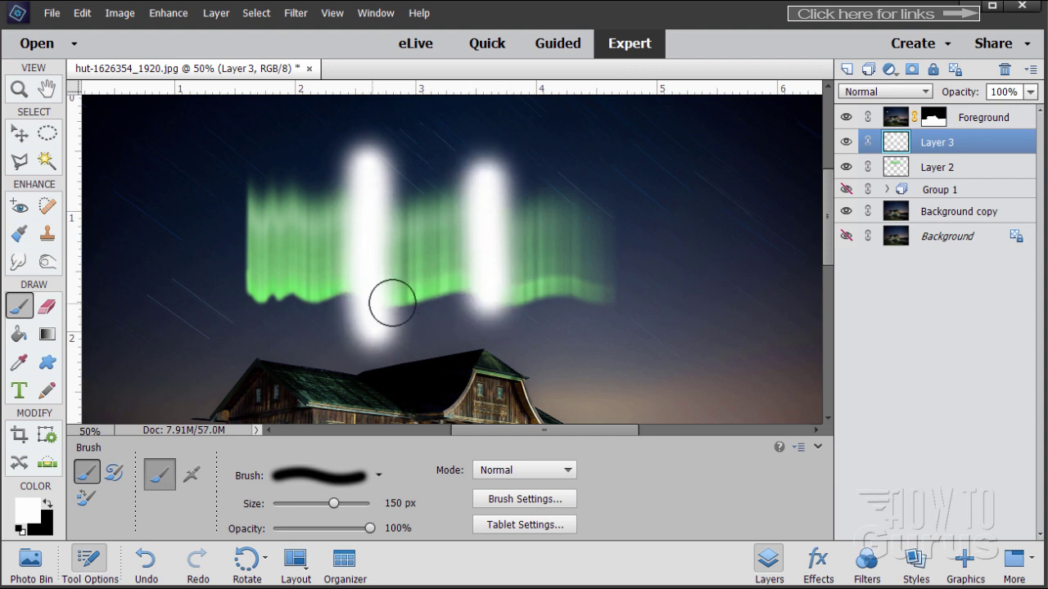
Paint two thinner vertical white strokes across the aurora's left part, one at 75 px and one further left at 30 px.
double_click(391, 503)
text(75)
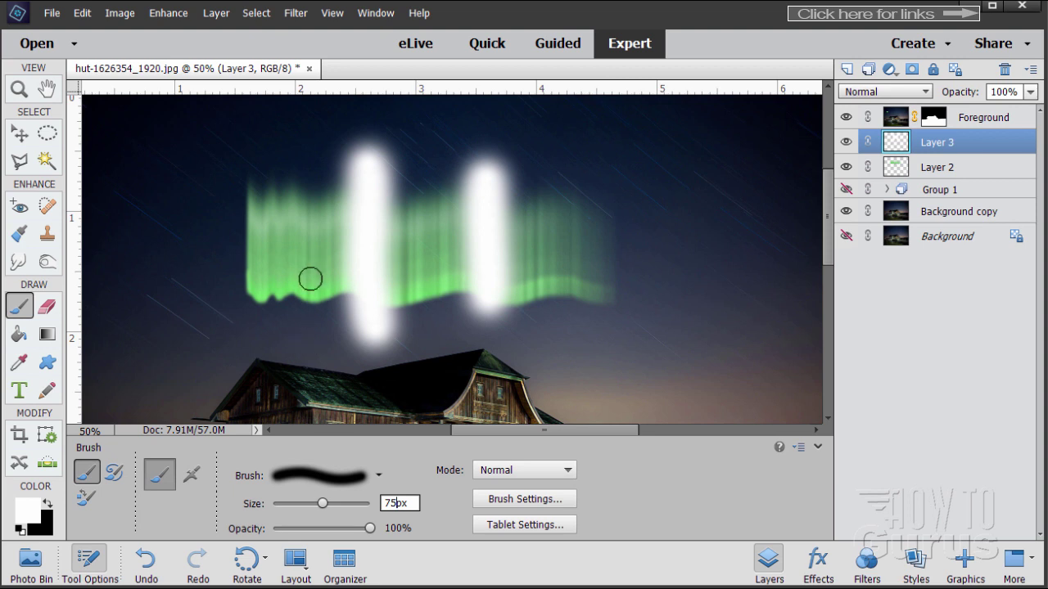
drag(300, 183, 309, 324)
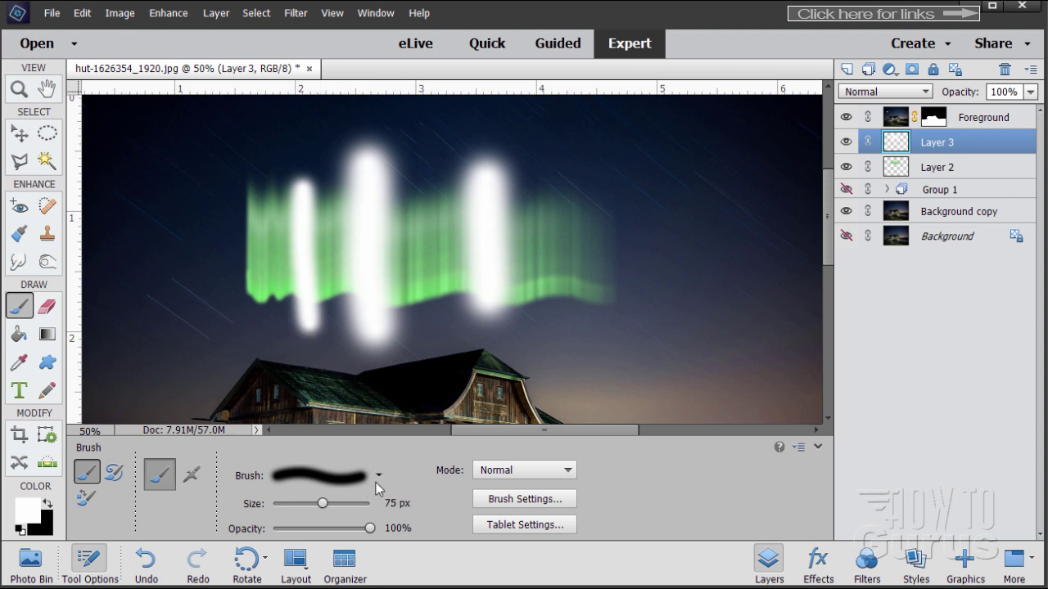
double_click(392, 503)
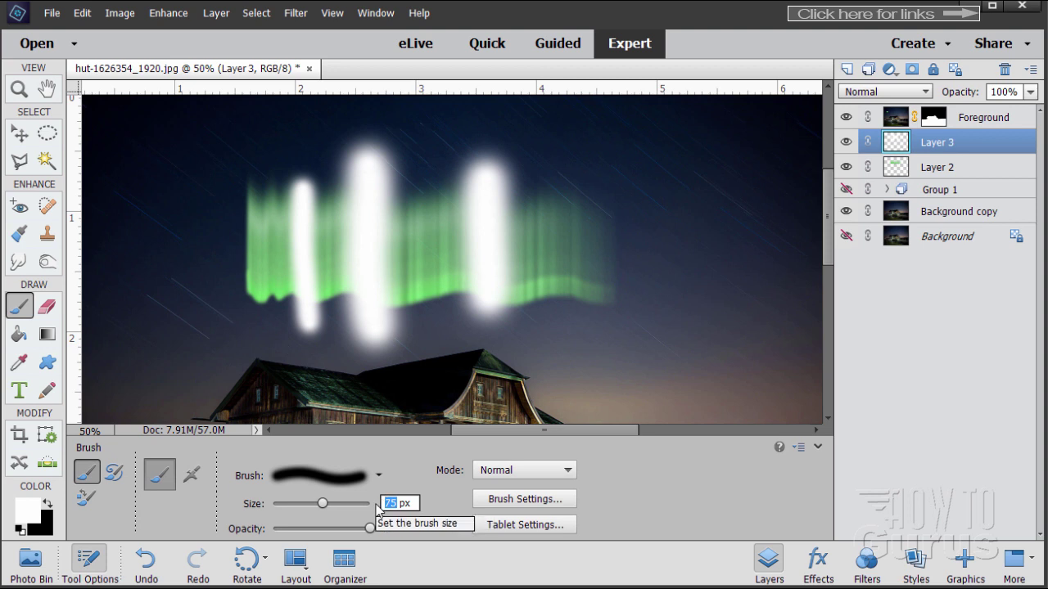
text(30)
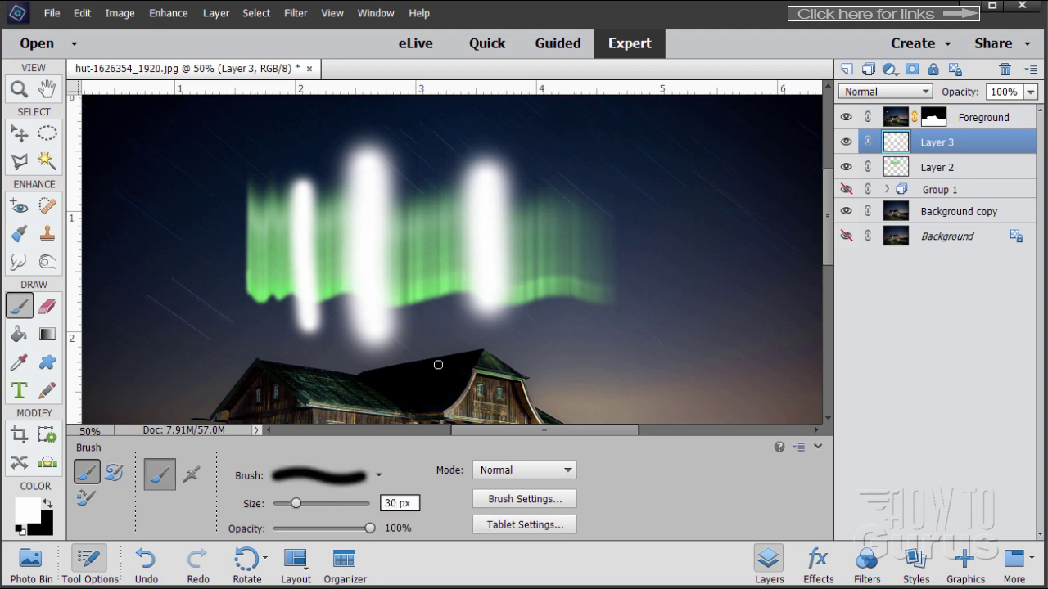
drag(272, 198, 274, 309)
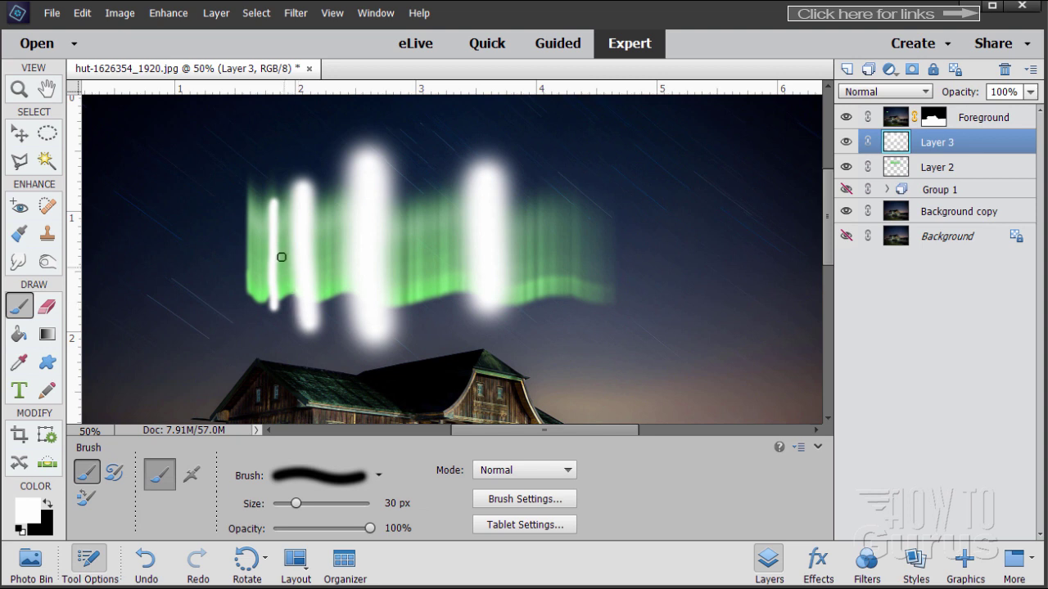
Set Layer 3's blend mode to Overlay and clip it to Layer 2 with a clipping mask.
key(v)
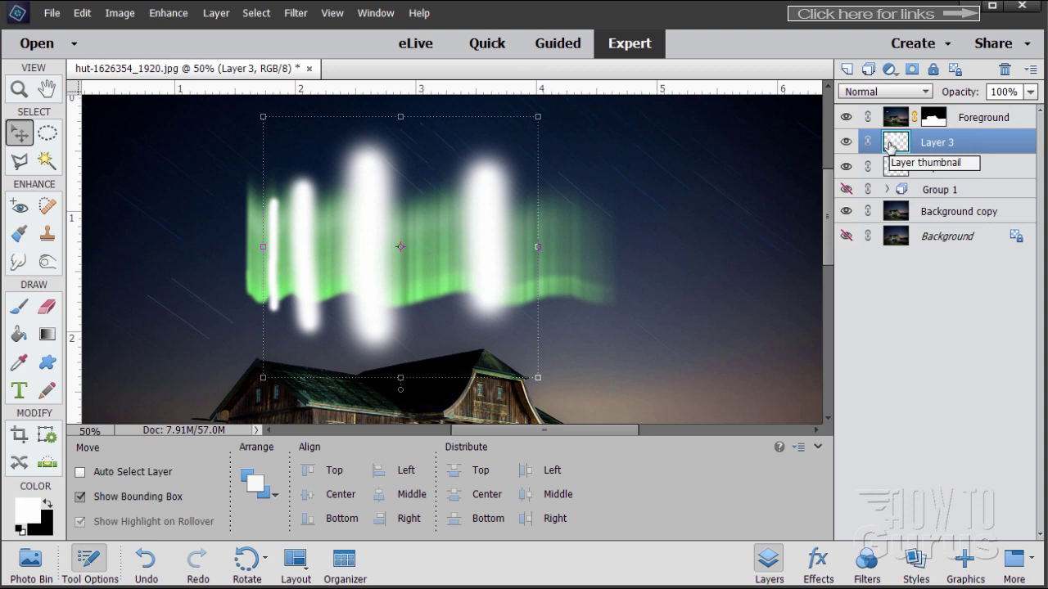
click(868, 92)
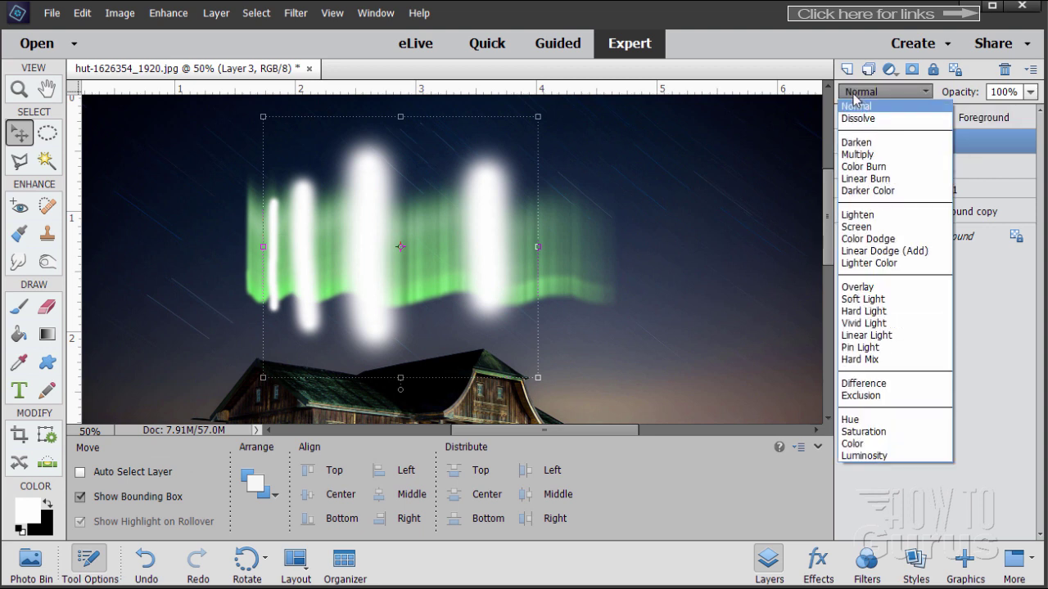
click(873, 287)
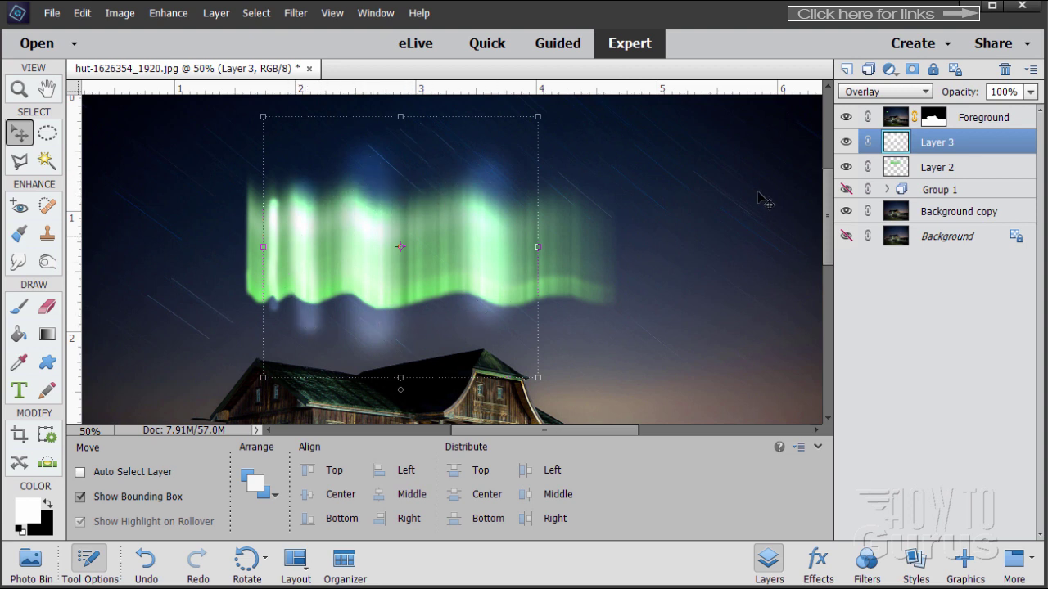
right_click(943, 145)
click(967, 145)
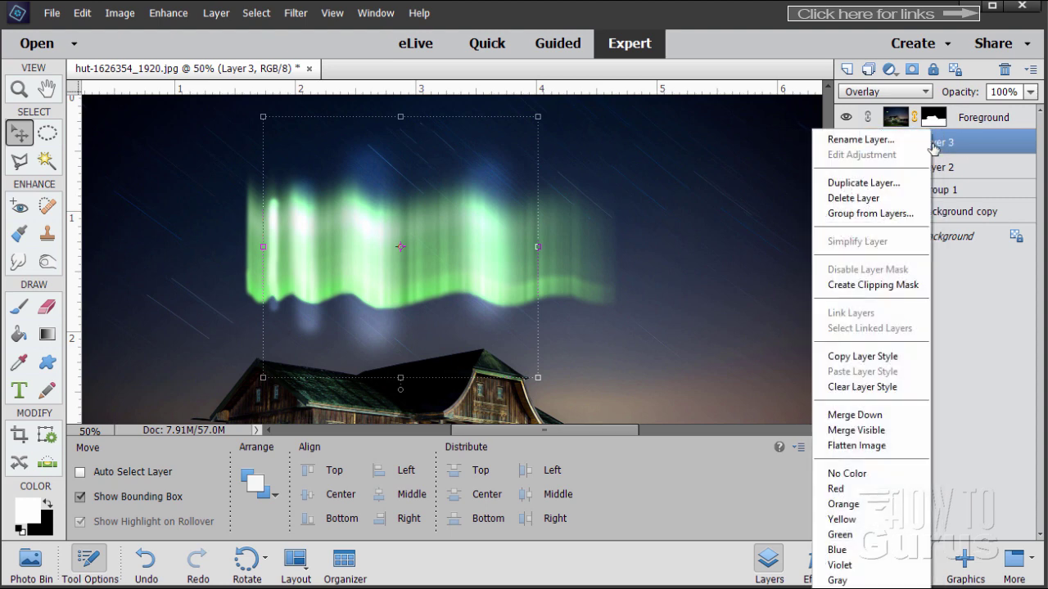
click(892, 285)
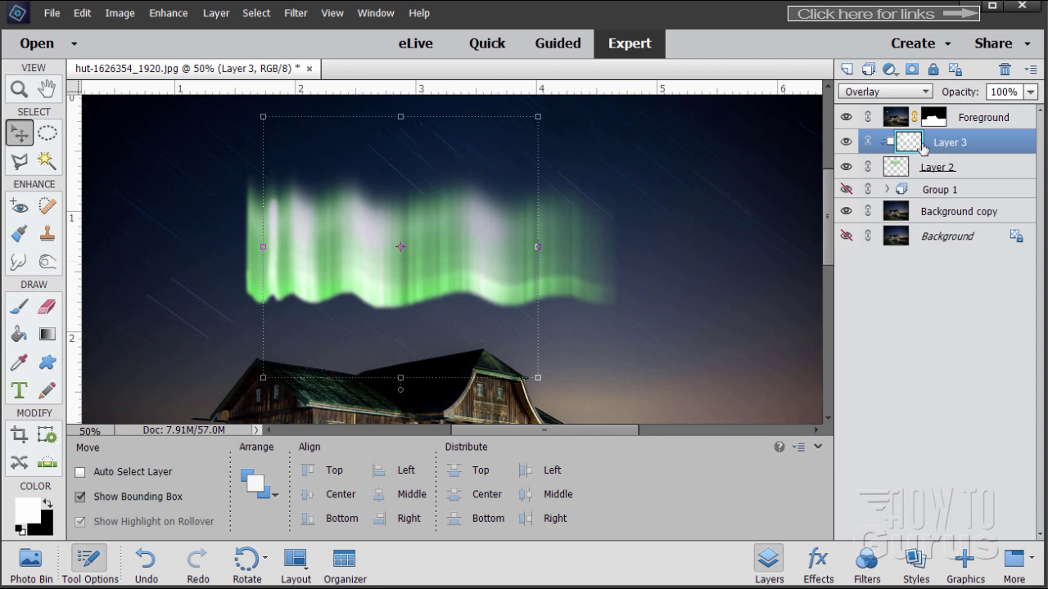
Reduce the opacity of Layer 3 to 74%.
click(1030, 92)
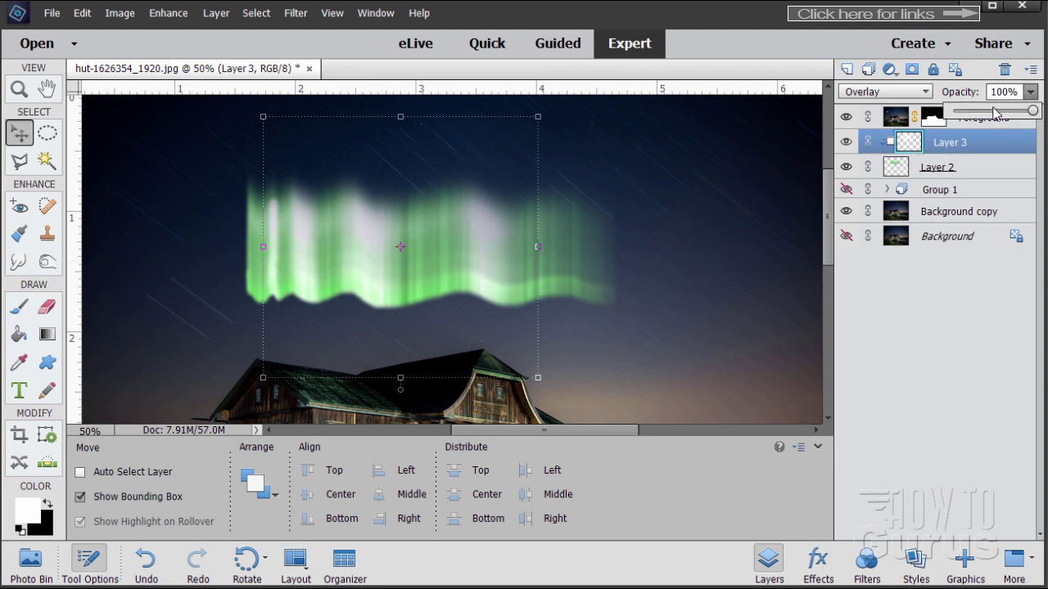
click(993, 112)
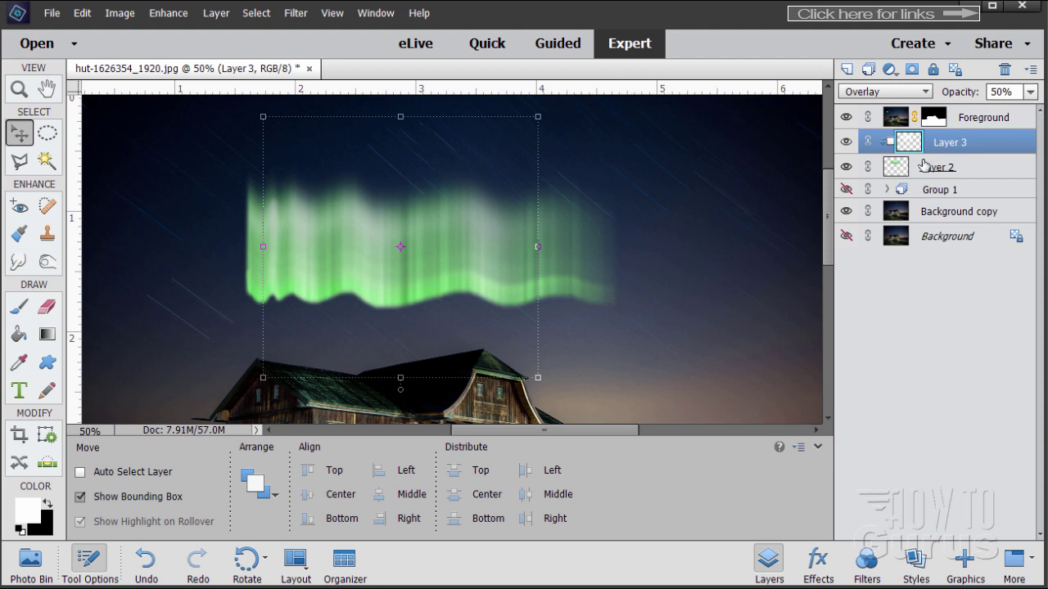
click(1030, 91)
drag(996, 115, 1016, 119)
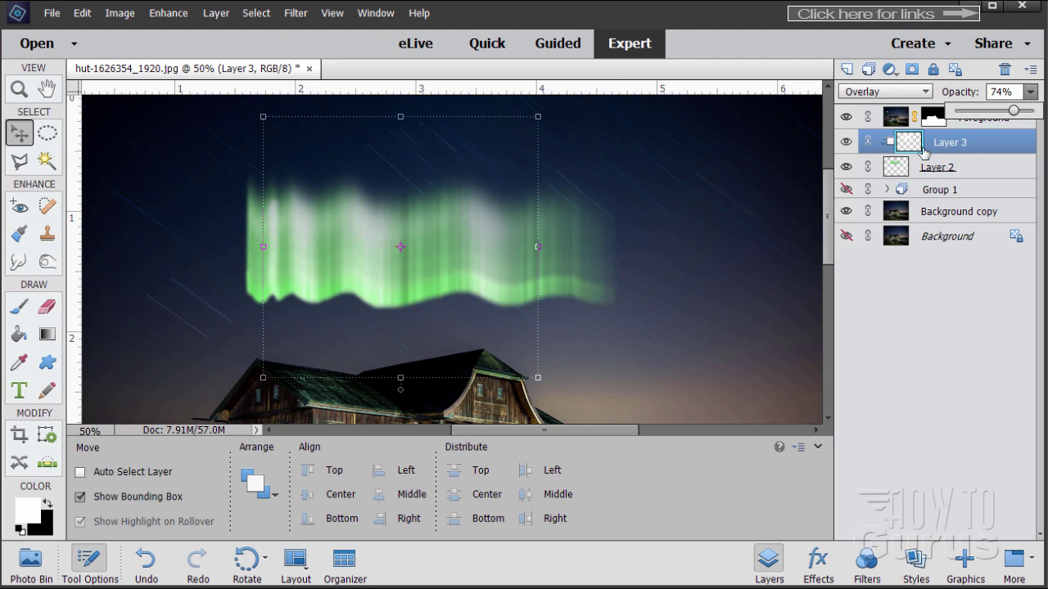
Hide the Foreground and Background copy layers and stamp the visible aurora layers into a new merged layer above Layer 3.
click(963, 166)
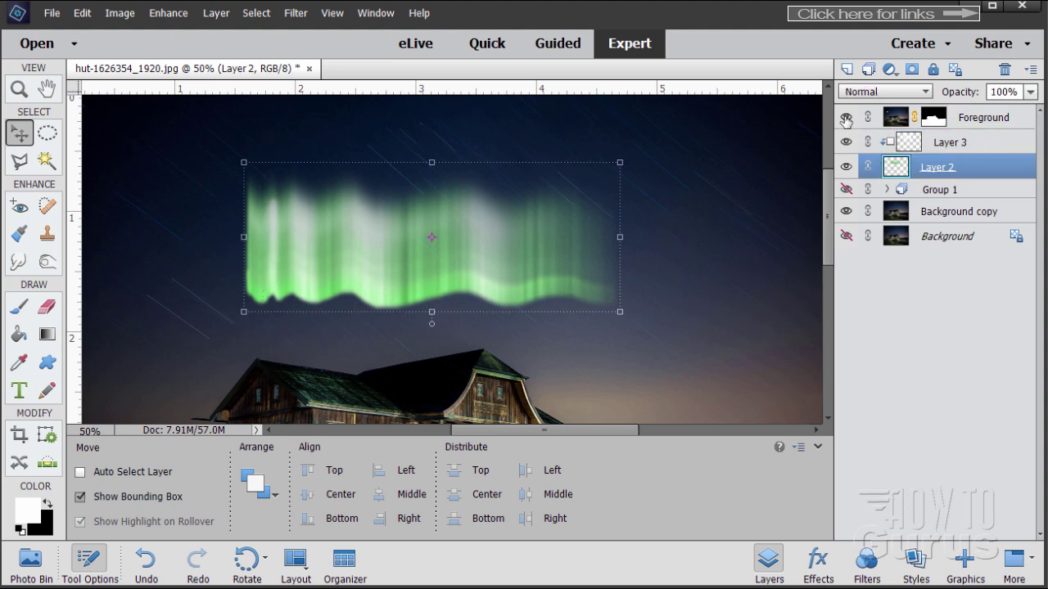
click(845, 213)
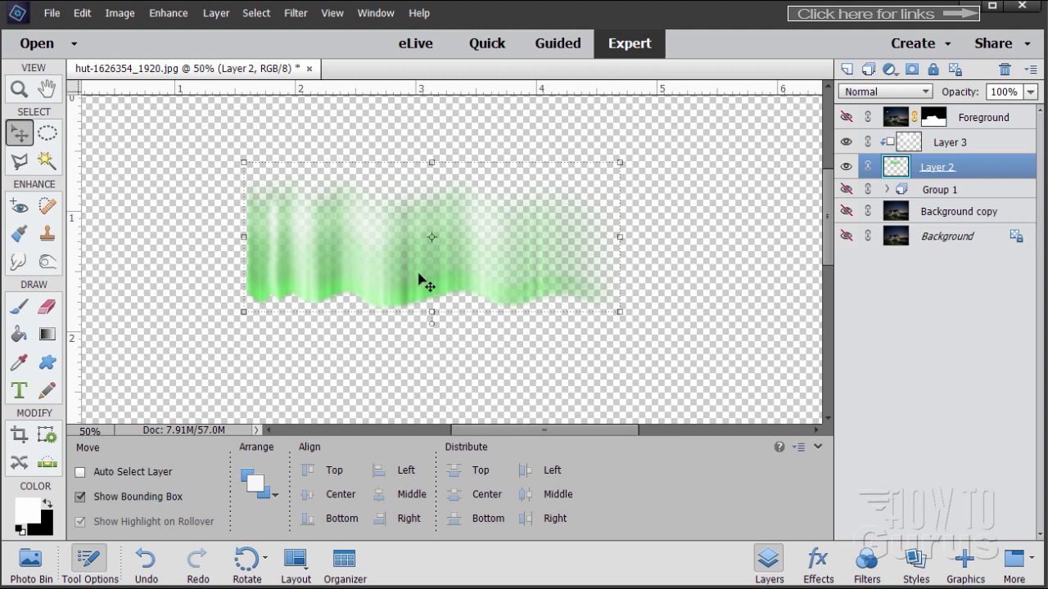
click(951, 144)
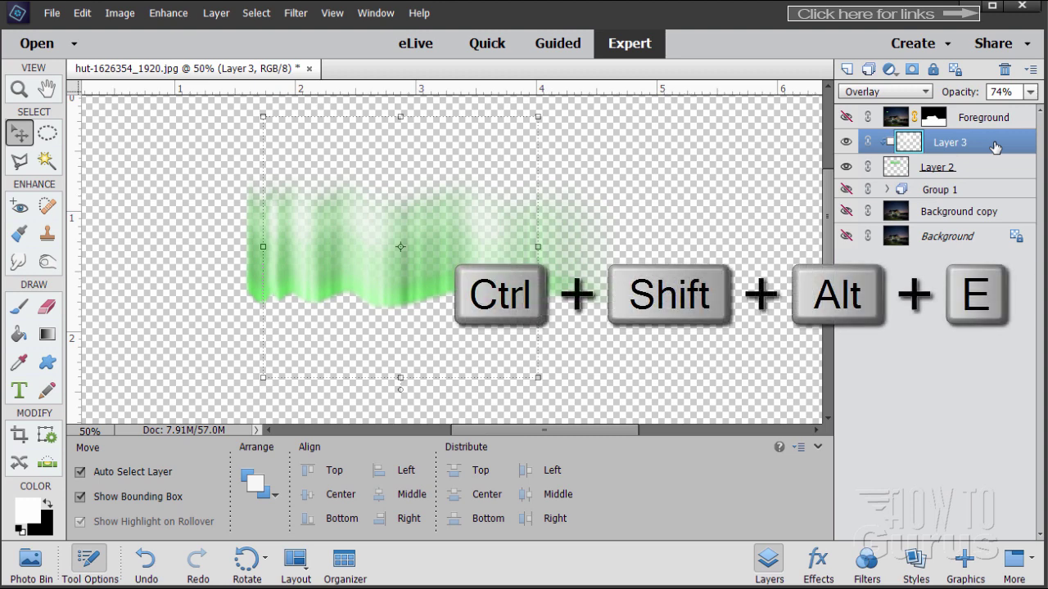
key(ctrl+shift+alt+e)
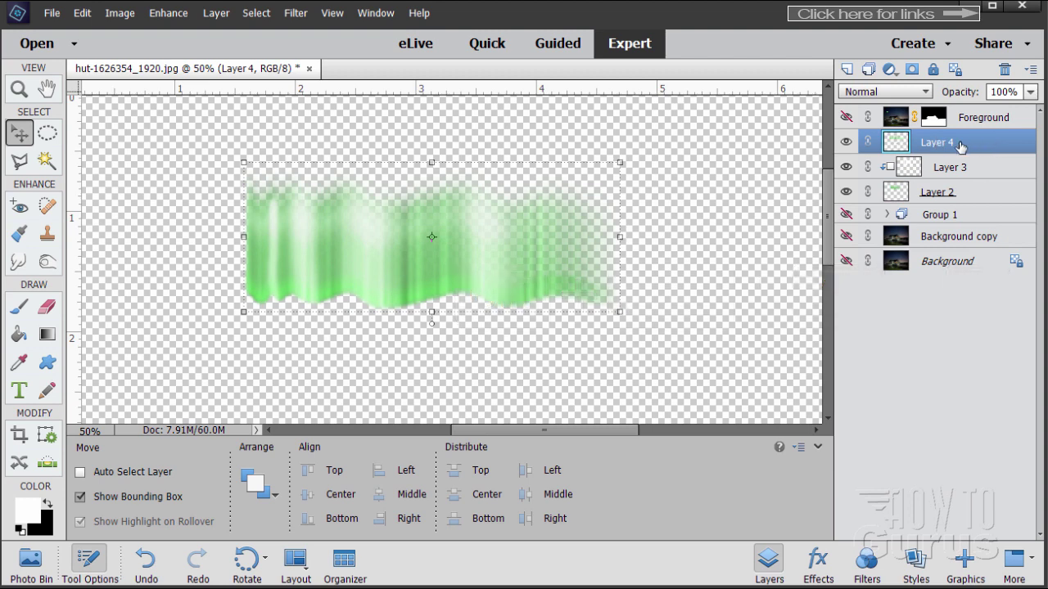
Hide Layer 3 and Layer 2, and show the Foreground and Background copy layers again.
click(846, 167)
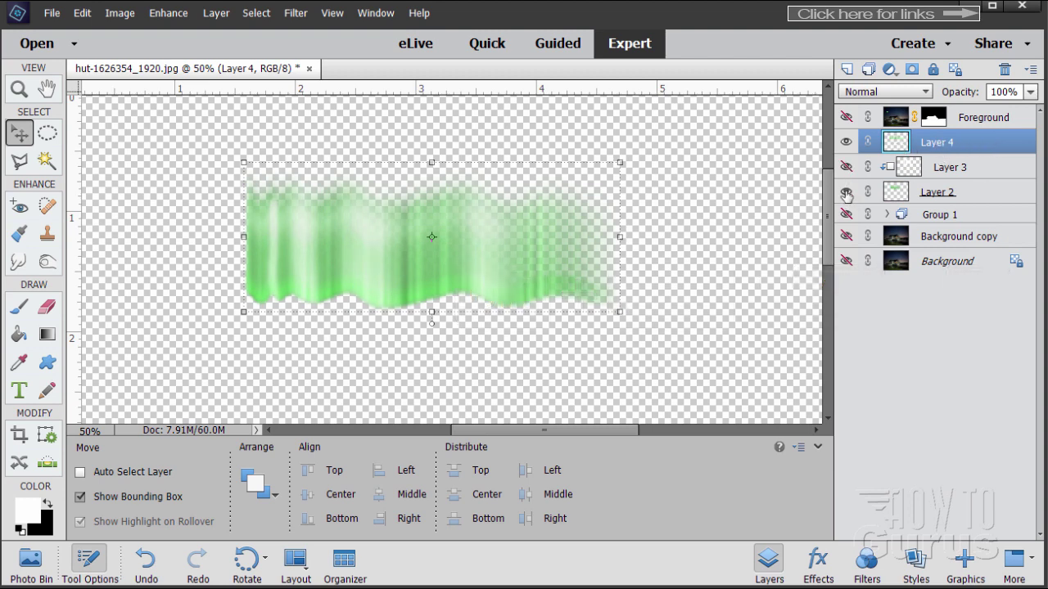
click(846, 193)
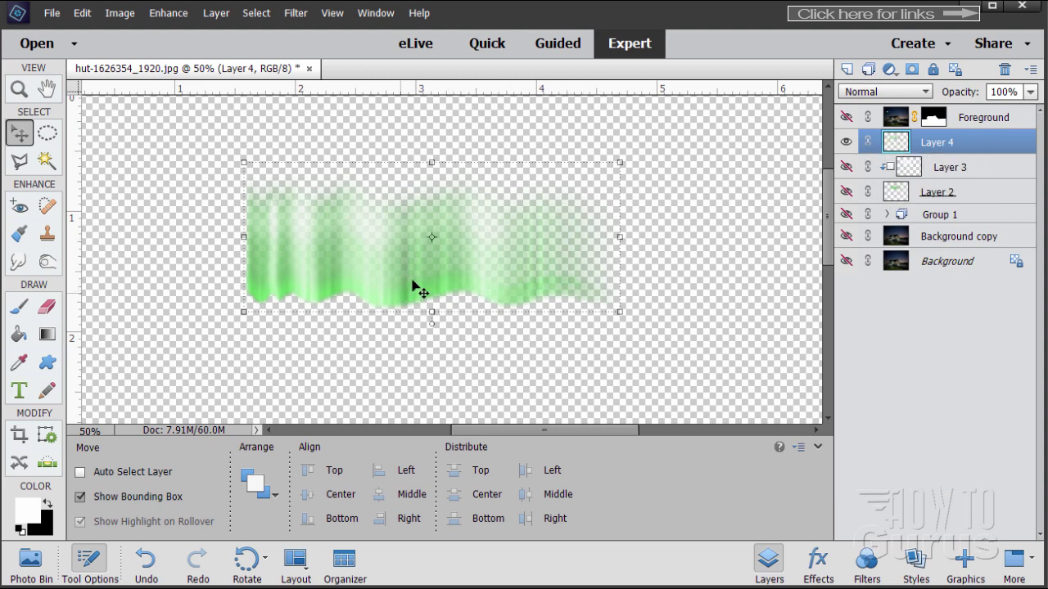
click(846, 117)
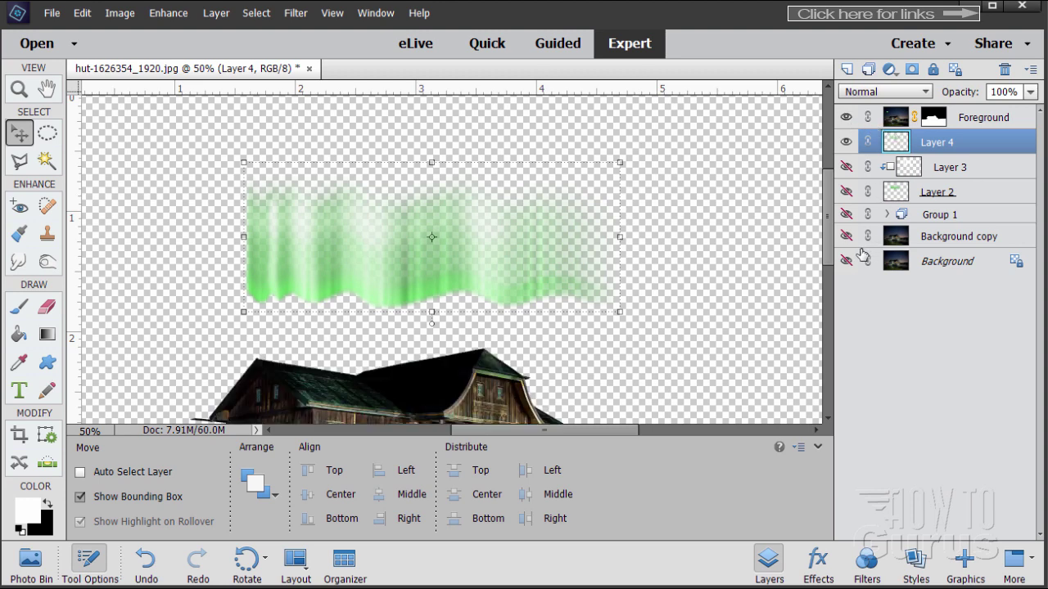
click(847, 236)
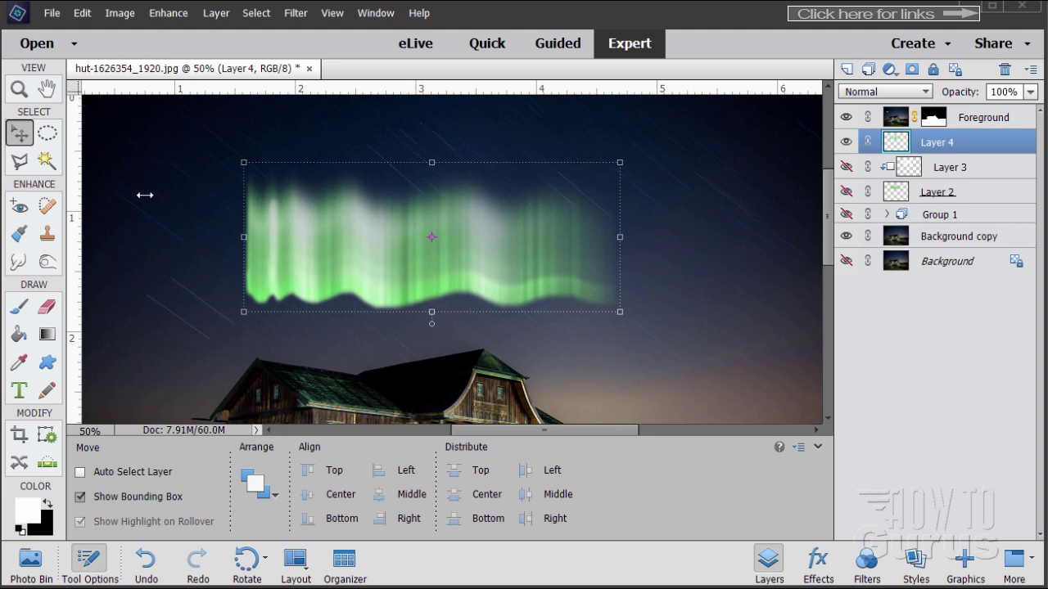
Apply a Perspective transform to Layer 4, drawing the upper corners of the aurora inward so it narrows toward the top.
click(119, 13)
mouse_move(124, 47)
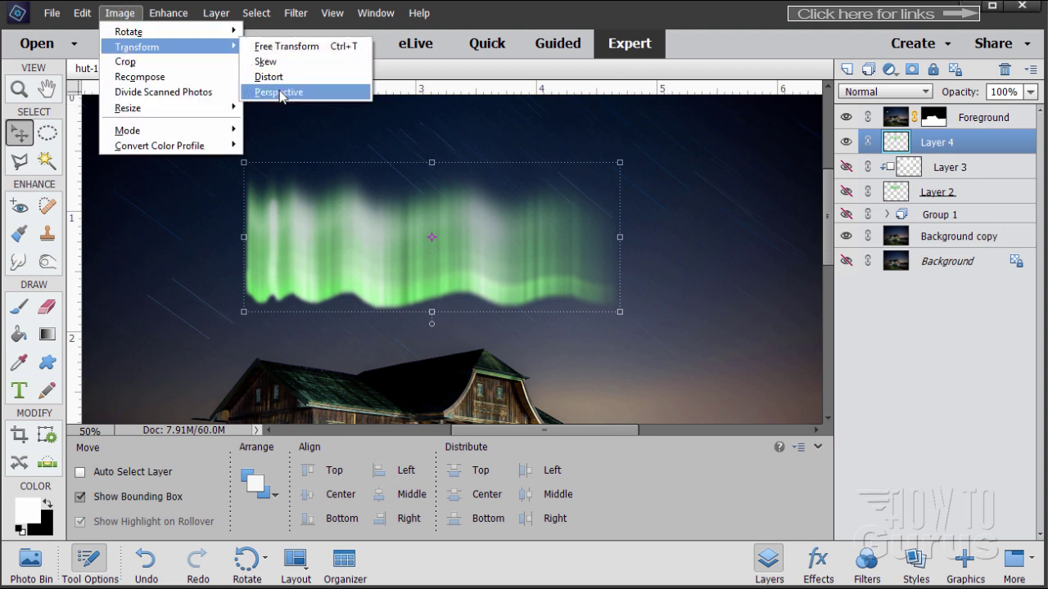
click(278, 91)
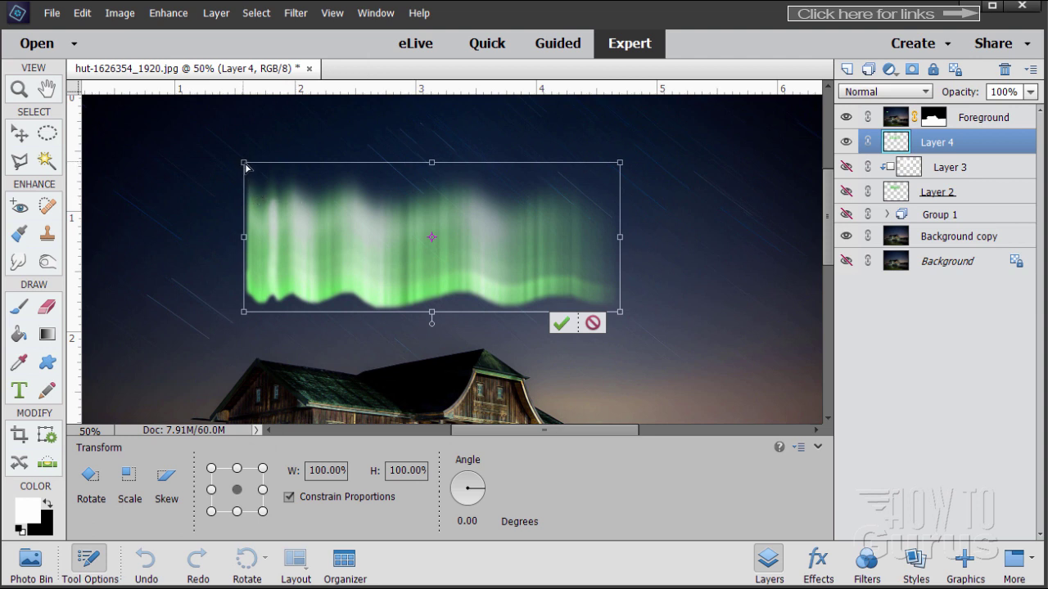
drag(244, 166, 299, 164)
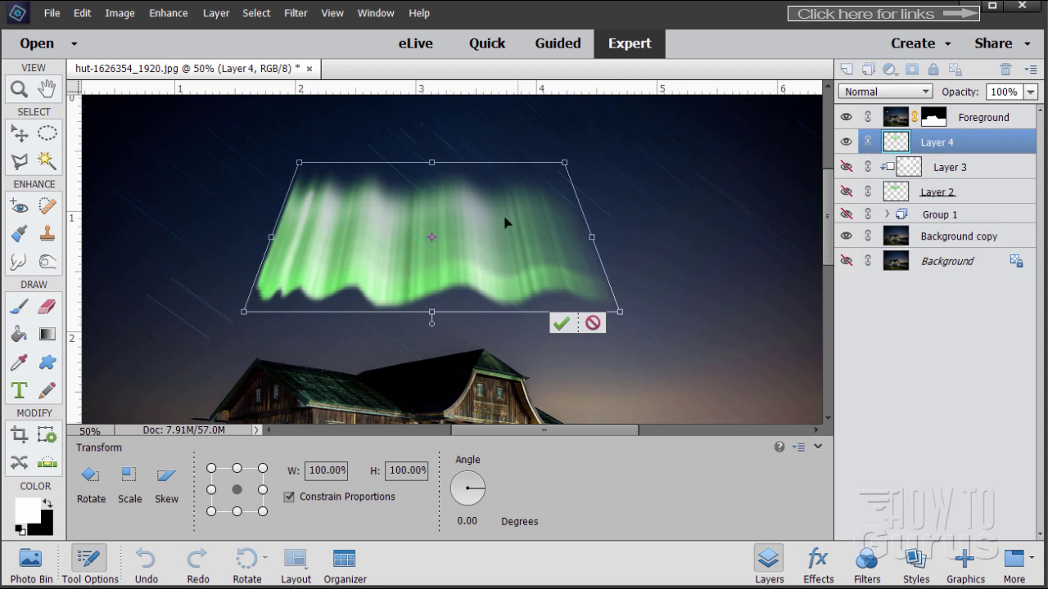
click(560, 326)
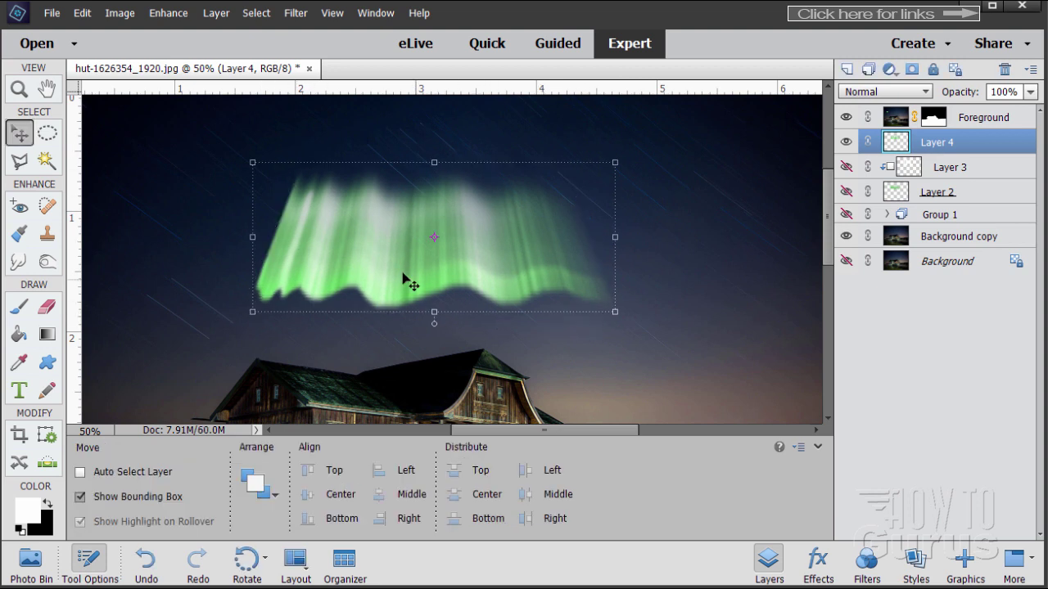
Move the aurora toward the left side of the sky and stretch its width to about 191%.
drag(398, 281, 274, 279)
mouse_move(525, 433)
mouse_down()
mouse_move(506, 434)
mouse_move(531, 439)
mouse_move(514, 446)
mouse_up()
drag(370, 284, 335, 284)
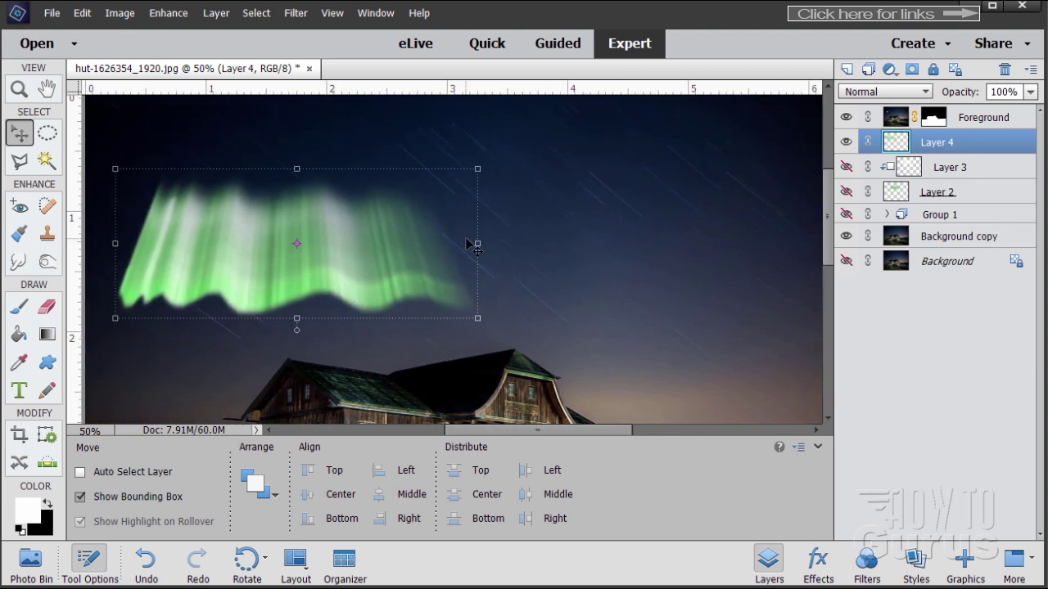
drag(476, 243, 808, 248)
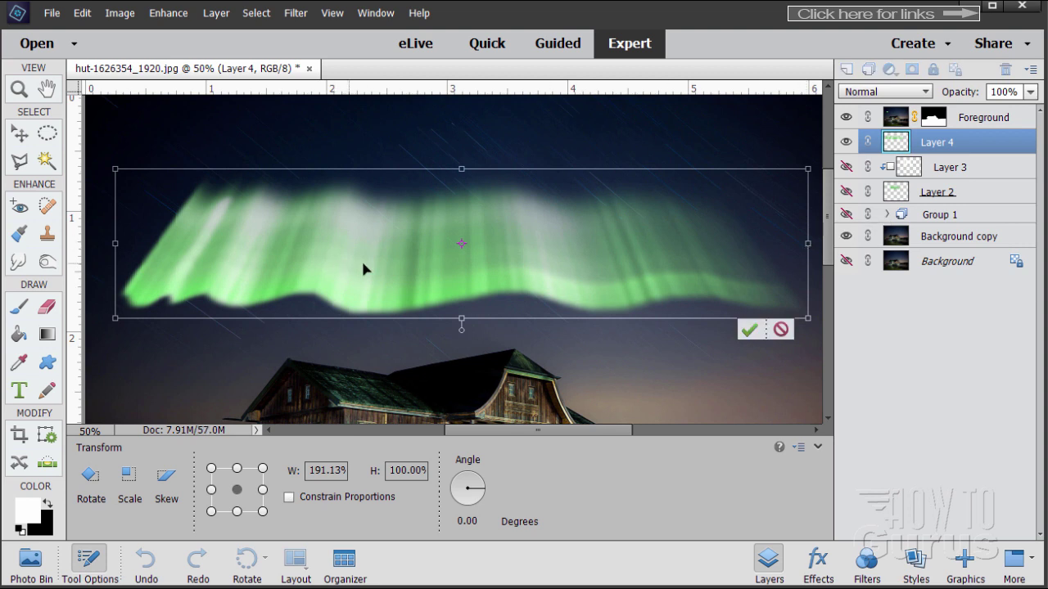
click(748, 330)
Lower the aurora slightly and stretch its height upward to about 155%.
drag(414, 286, 410, 314)
drag(458, 197, 457, 115)
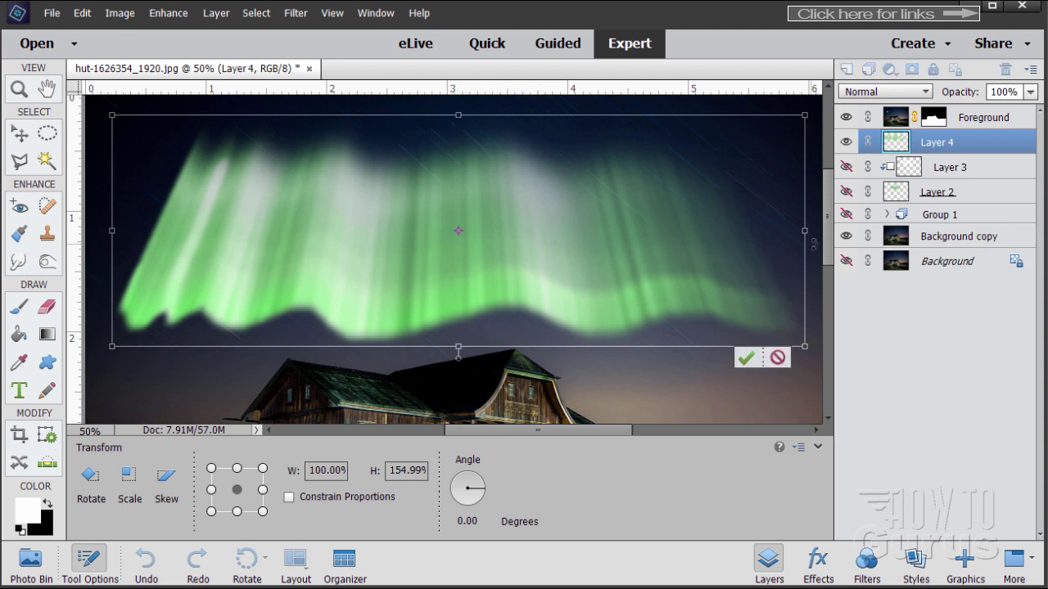
scroll(825, 259, up, 2)
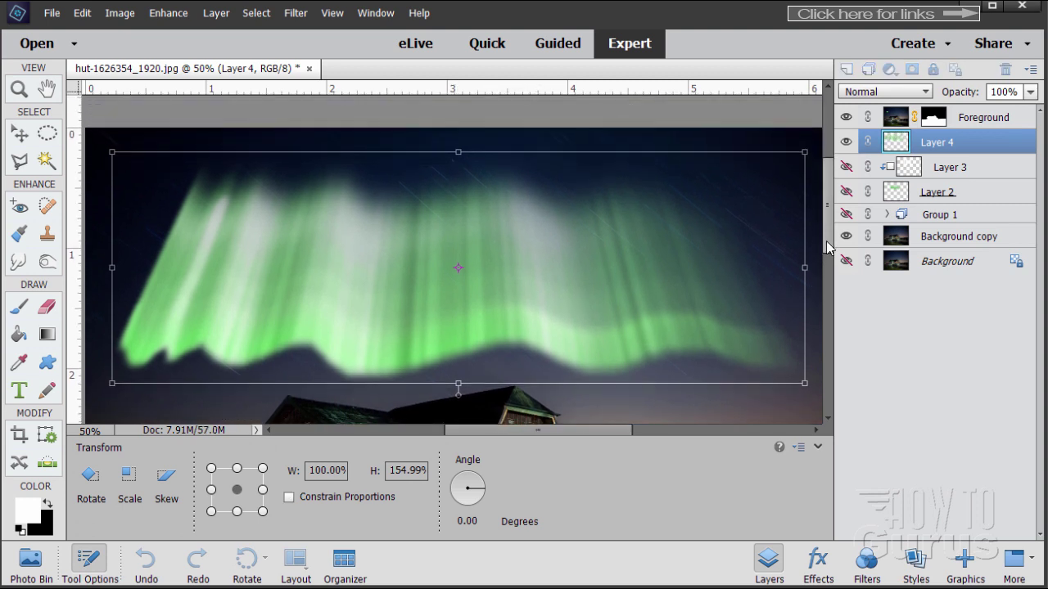
scroll(829, 261, down, 2)
scroll(826, 258, up, 2)
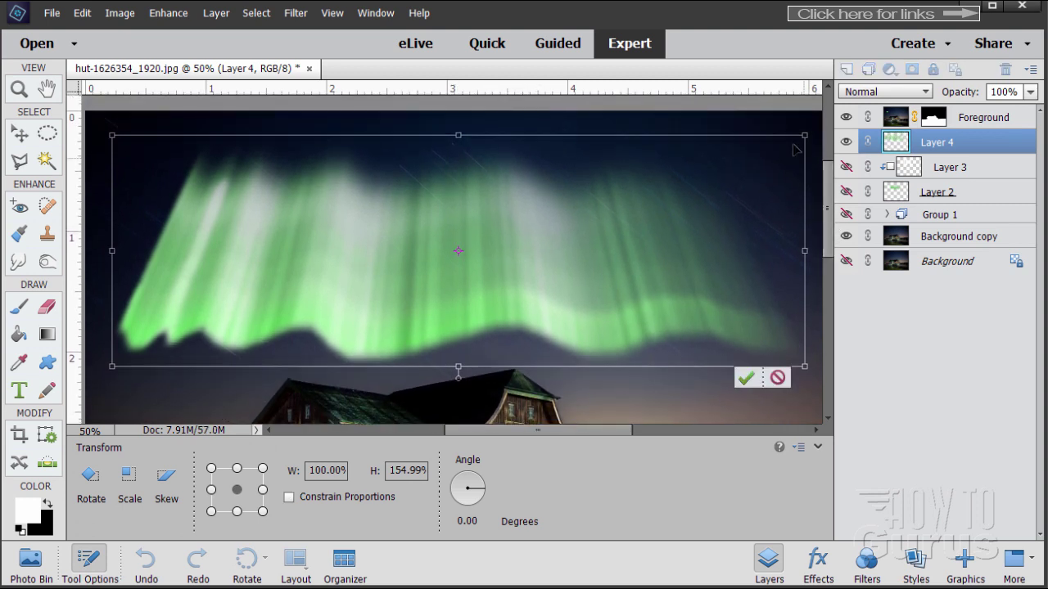
click(741, 379)
Move the aurora down behind the hut roof and rotate it to about -10.21 degrees.
drag(353, 252, 334, 320)
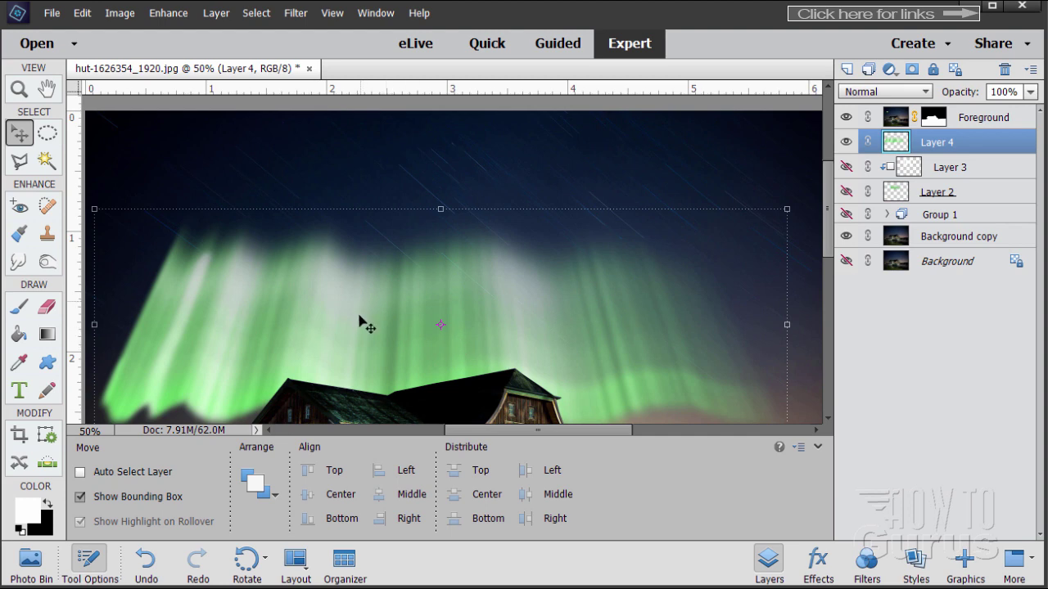
drag(827, 248, 829, 288)
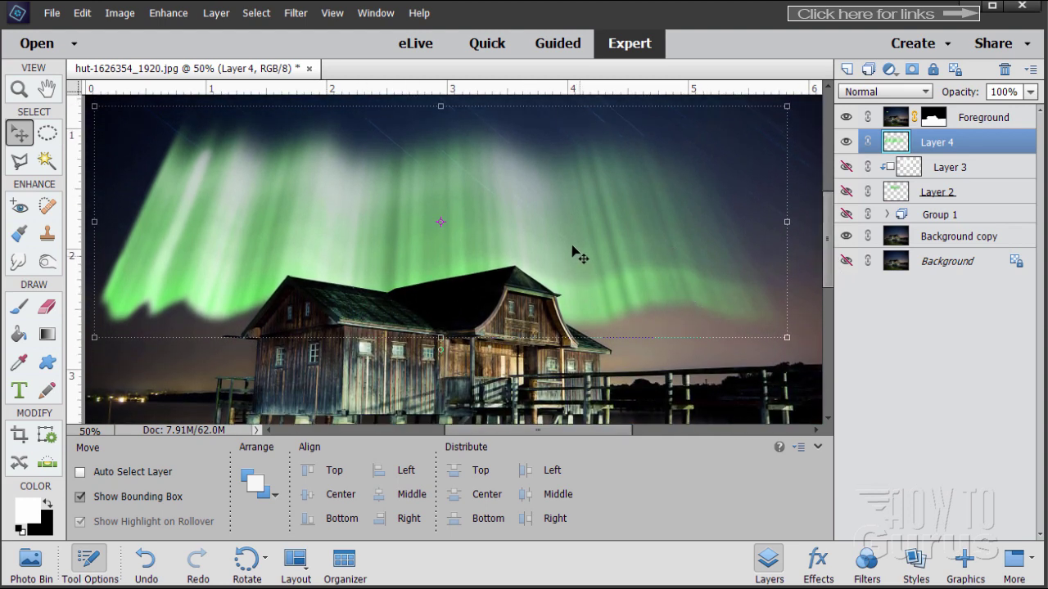
click(786, 338)
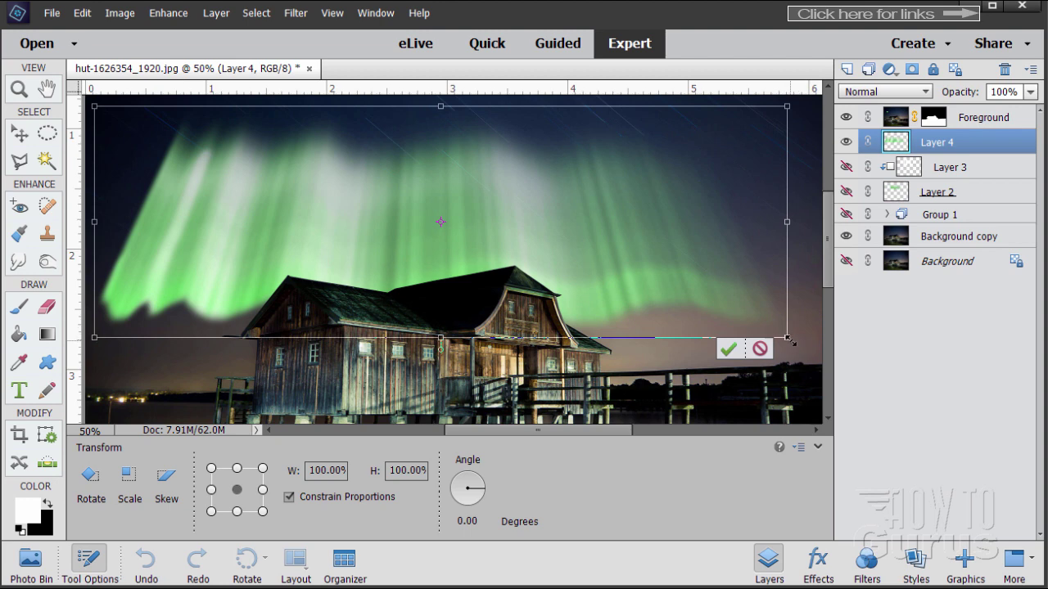
drag(793, 348, 815, 282)
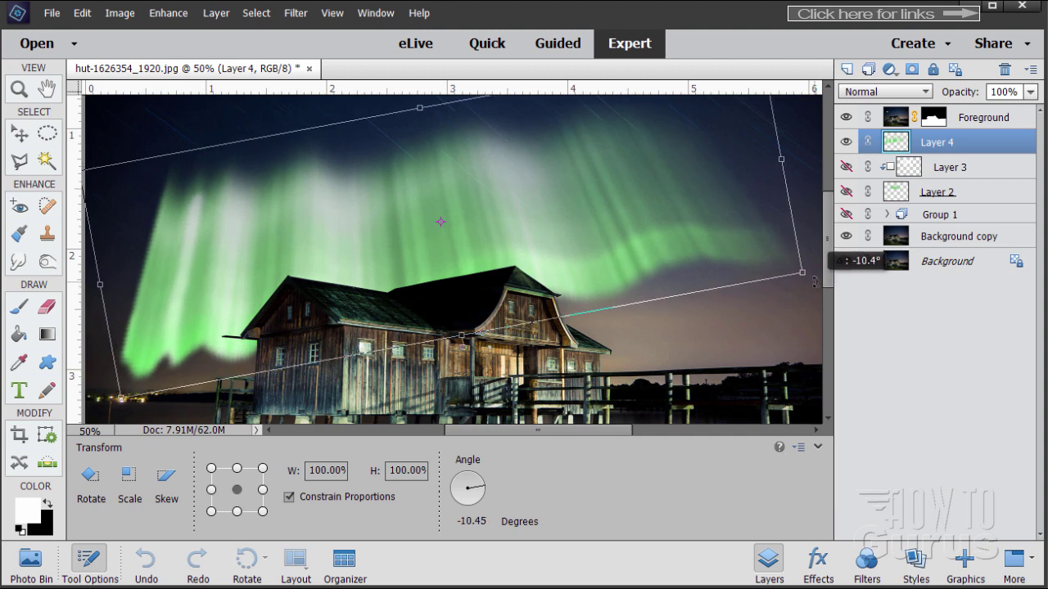
drag(814, 282, 809, 282)
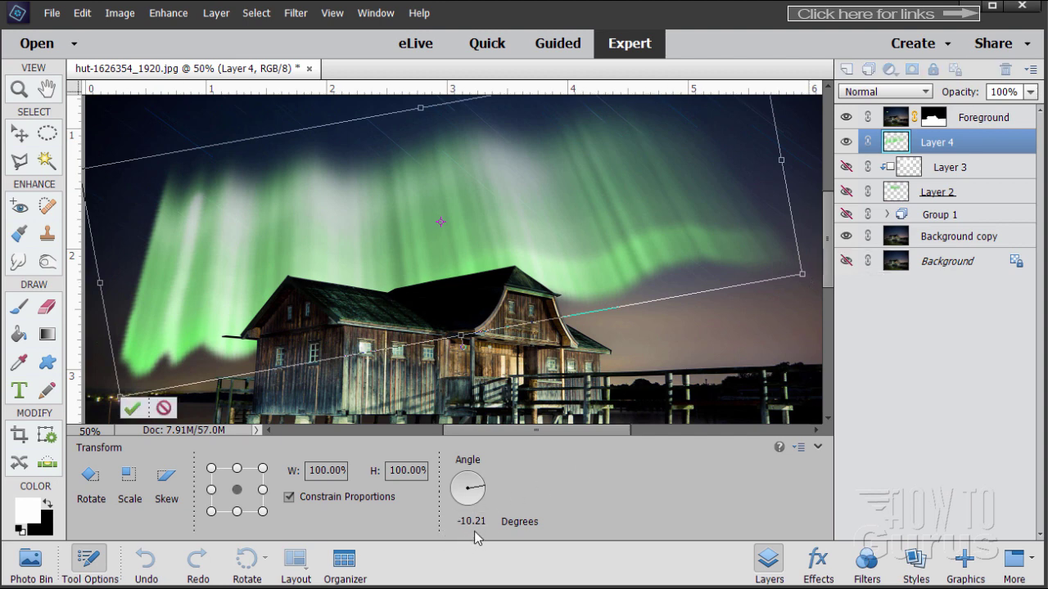
Reposition the rotated aurora so its lower left end drops to the horizon beside the hut, and commit the transform.
drag(285, 242, 265, 259)
drag(157, 345, 155, 345)
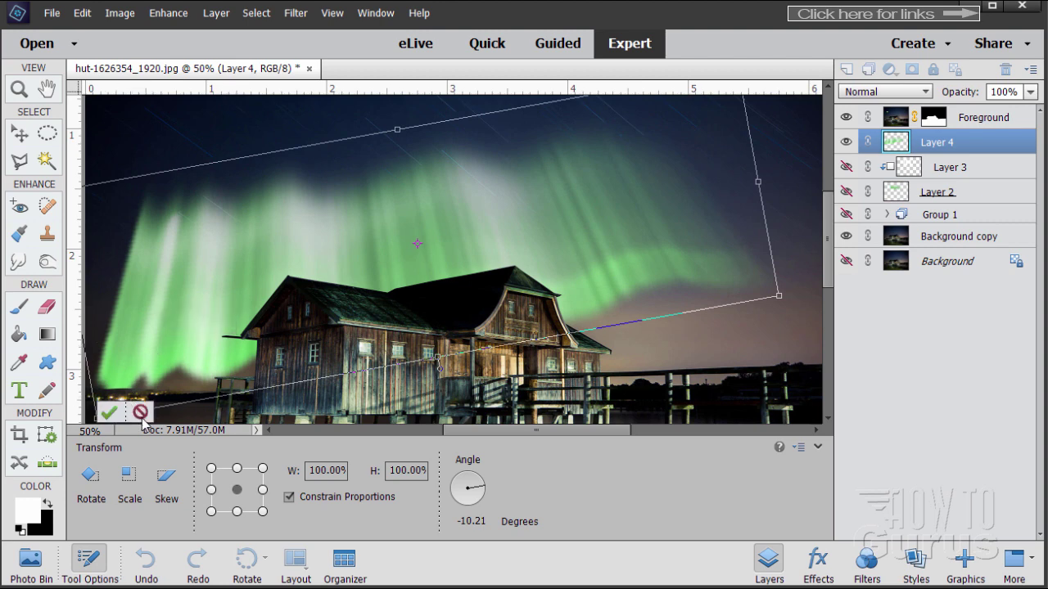
click(109, 412)
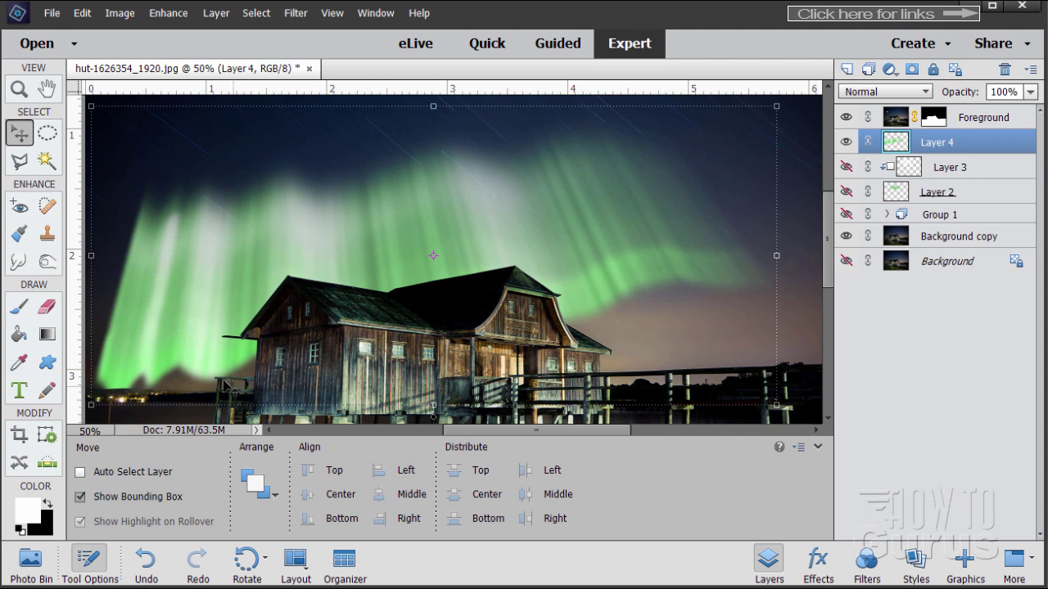
drag(189, 351, 198, 359)
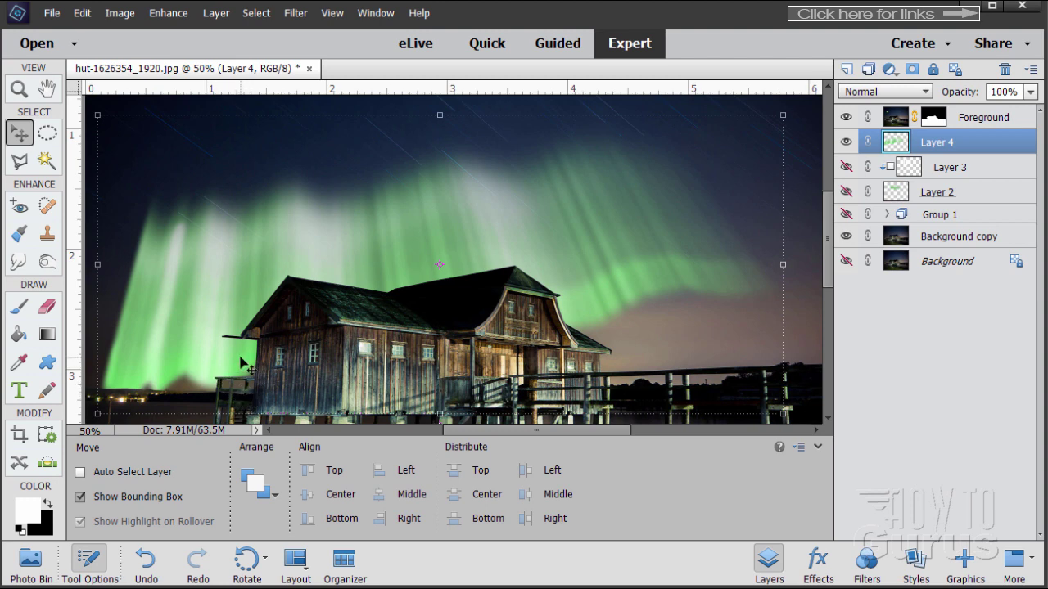
On the Foreground layer mask, outline the leftmost opening in the railing beside the hut with the Polygonal Lasso.
click(19, 90)
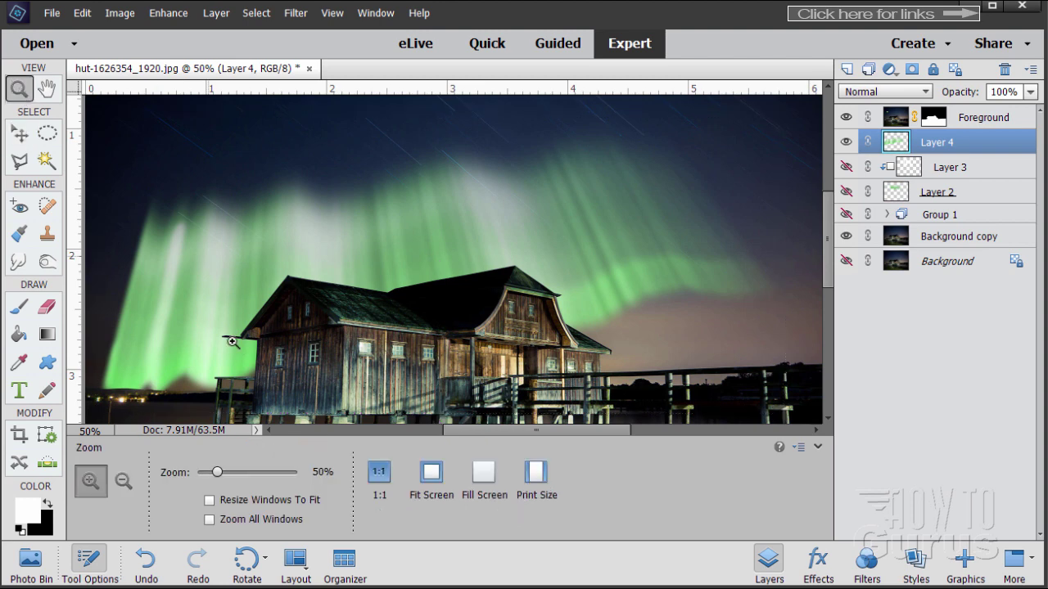
click(235, 396)
click(241, 396)
click(241, 396)
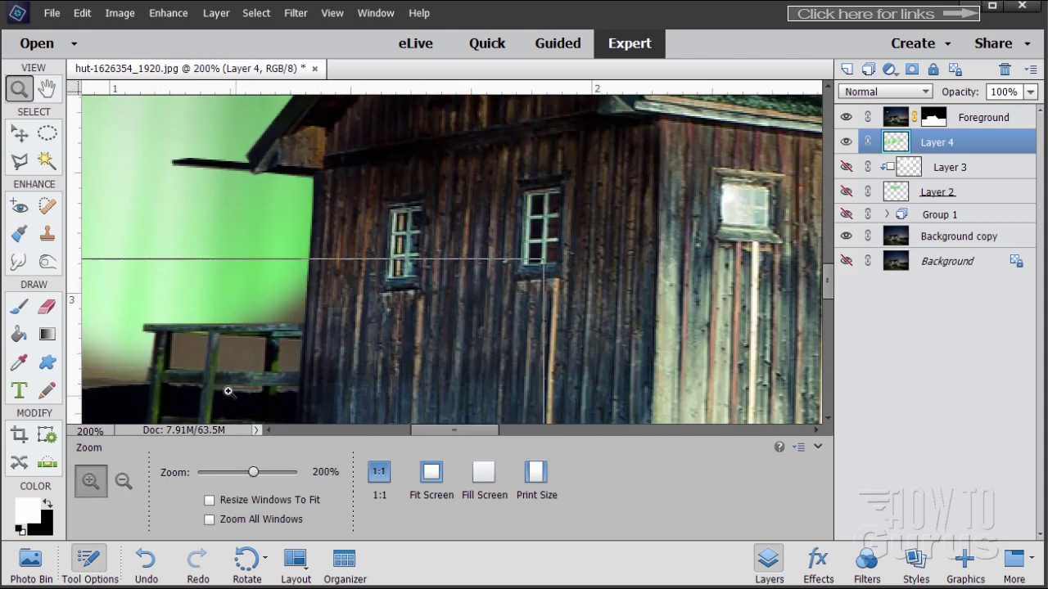
click(227, 390)
drag(434, 431, 424, 430)
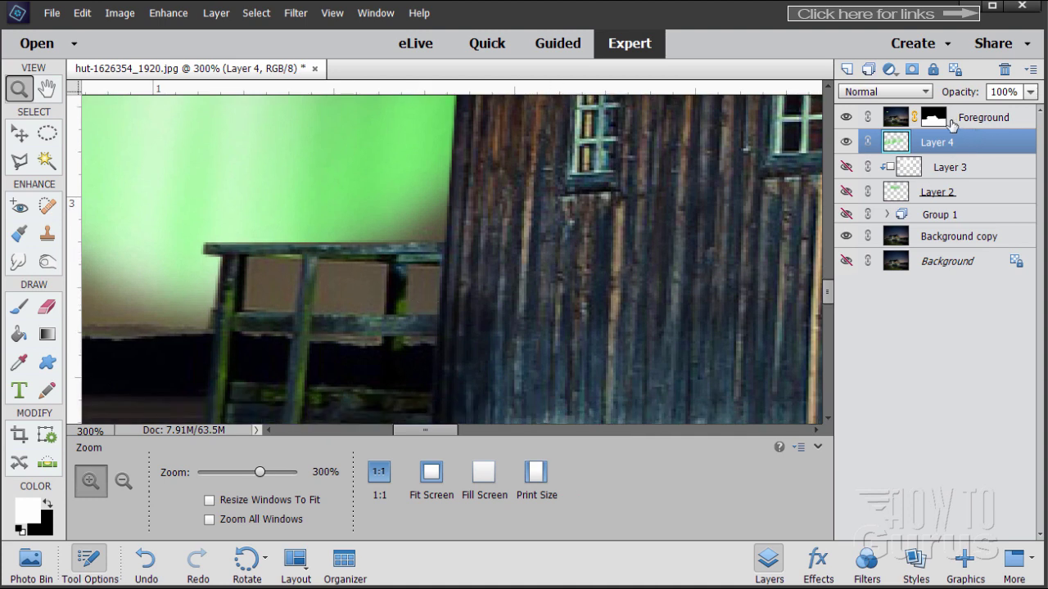
click(901, 121)
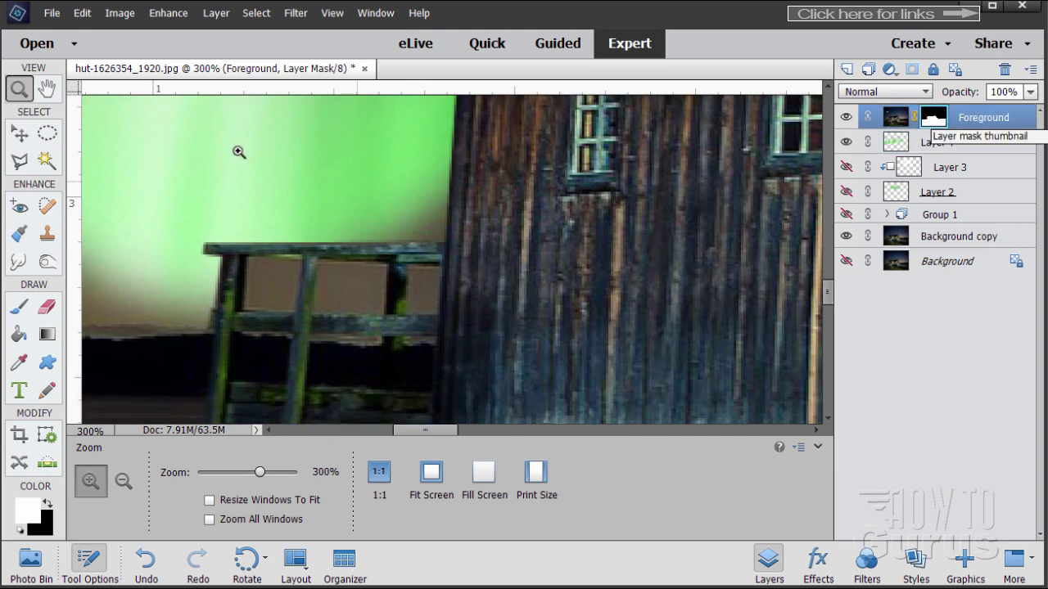
click(25, 161)
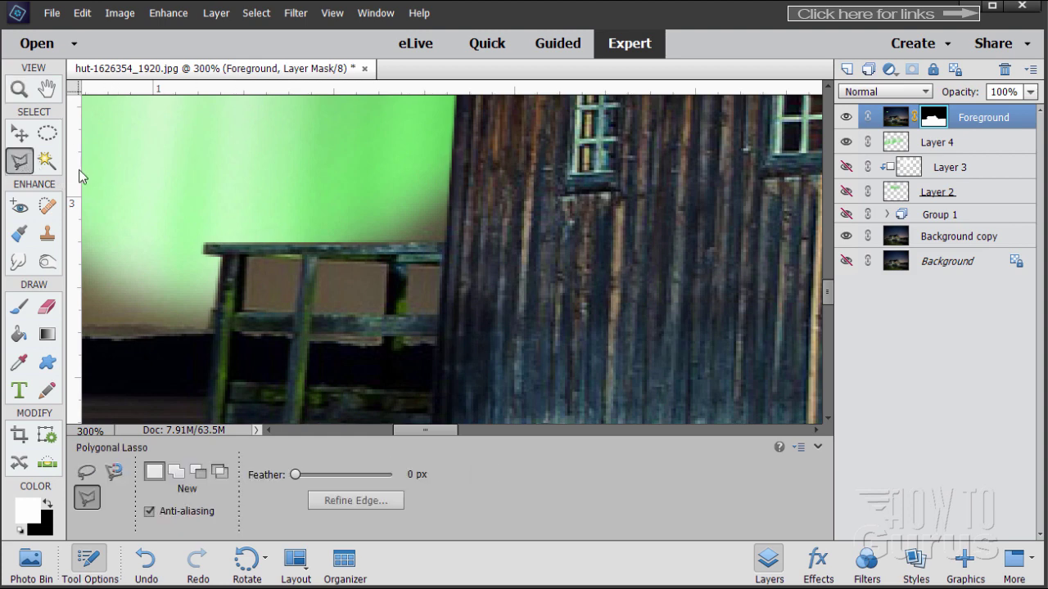
click(247, 260)
click(243, 311)
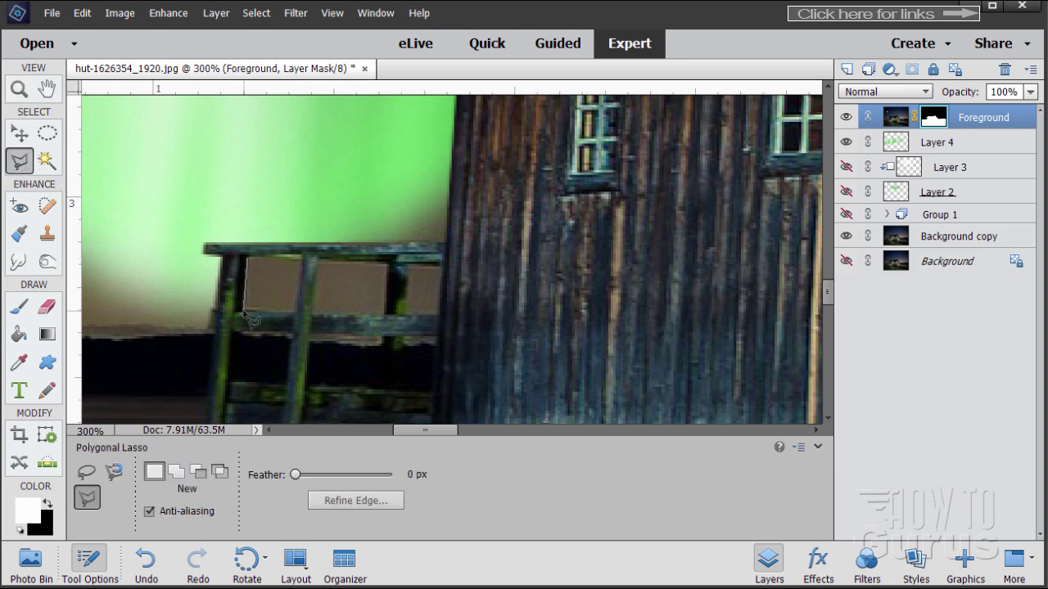
click(296, 312)
click(249, 262)
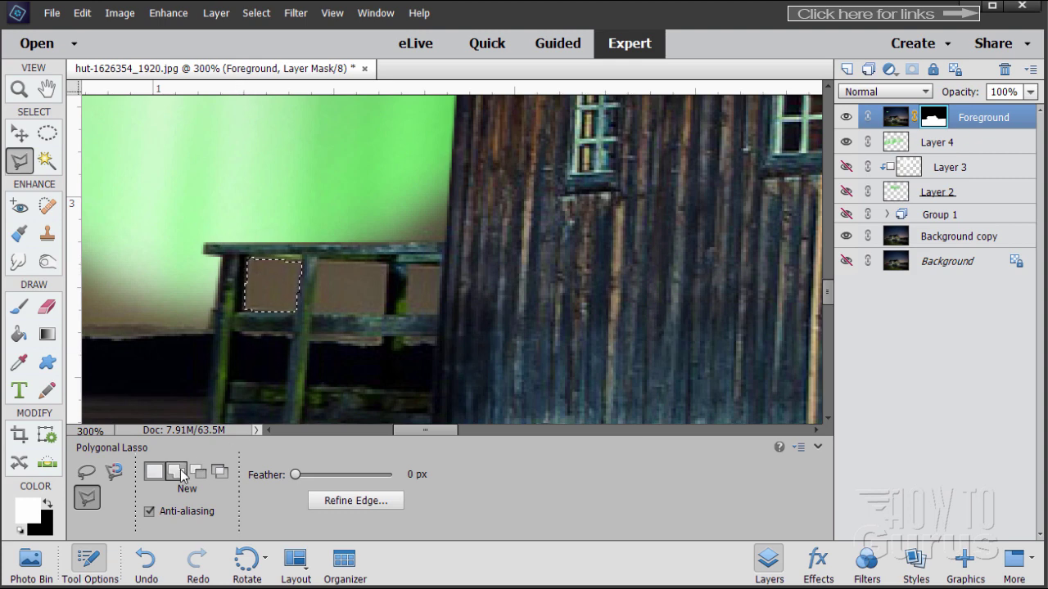
Add the middle and right railing openings to the selection with the Polygonal Lasso in Add mode.
click(179, 474)
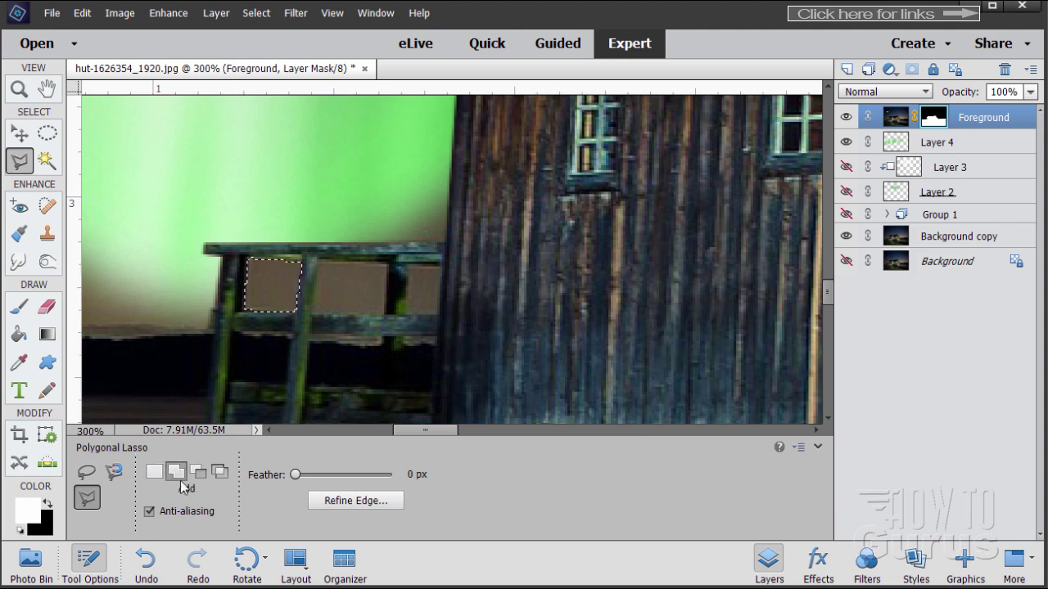
click(319, 261)
click(315, 313)
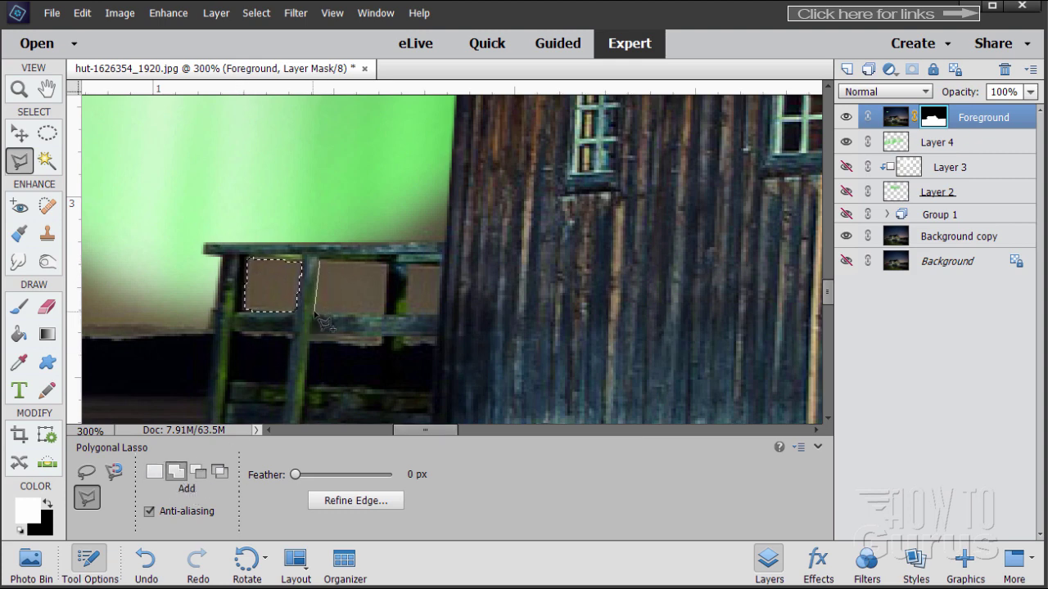
click(384, 314)
click(387, 264)
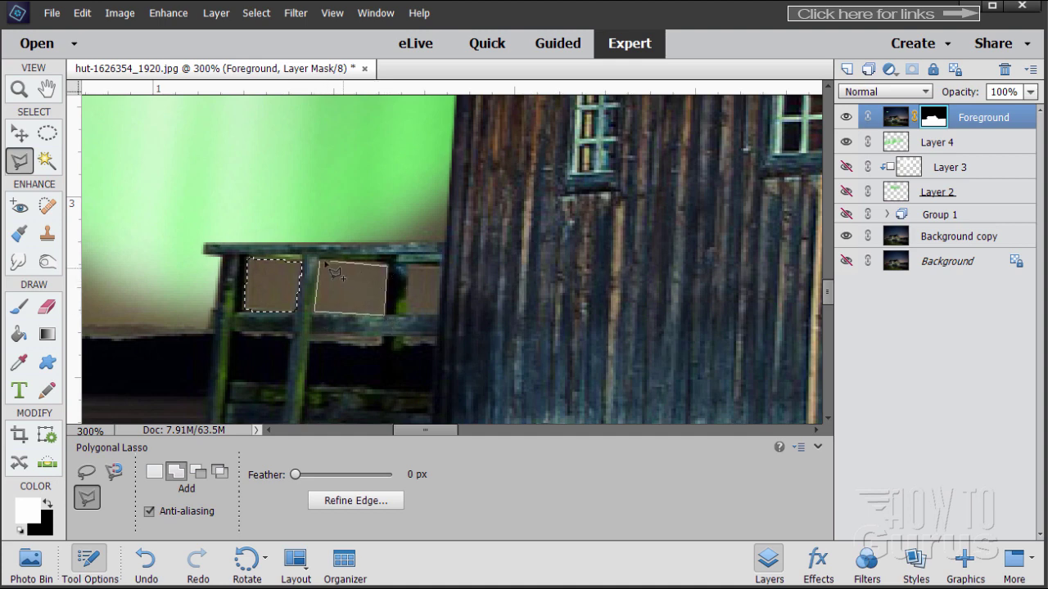
click(321, 263)
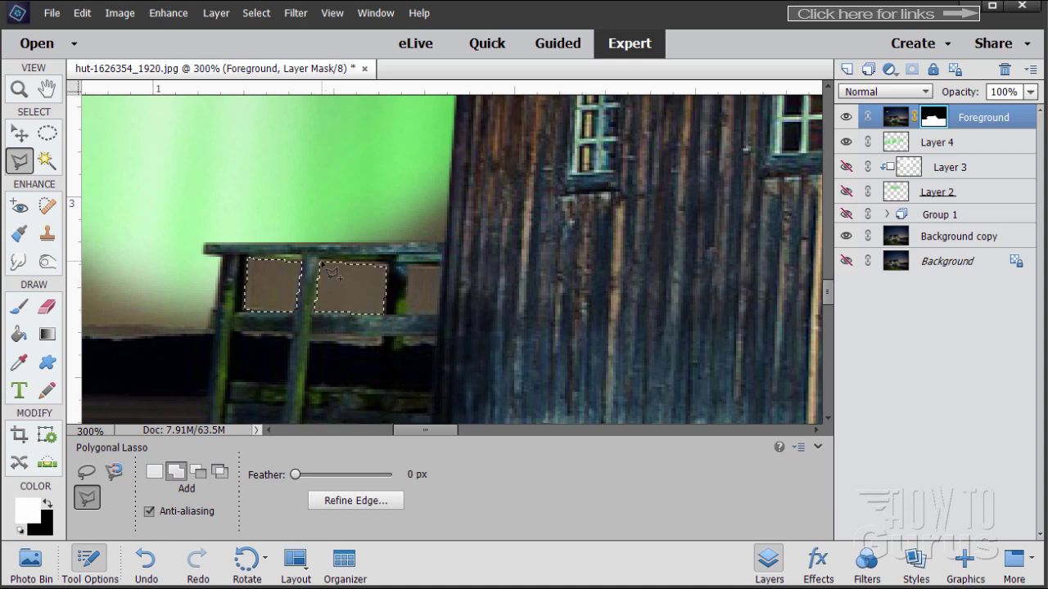
click(408, 265)
click(408, 311)
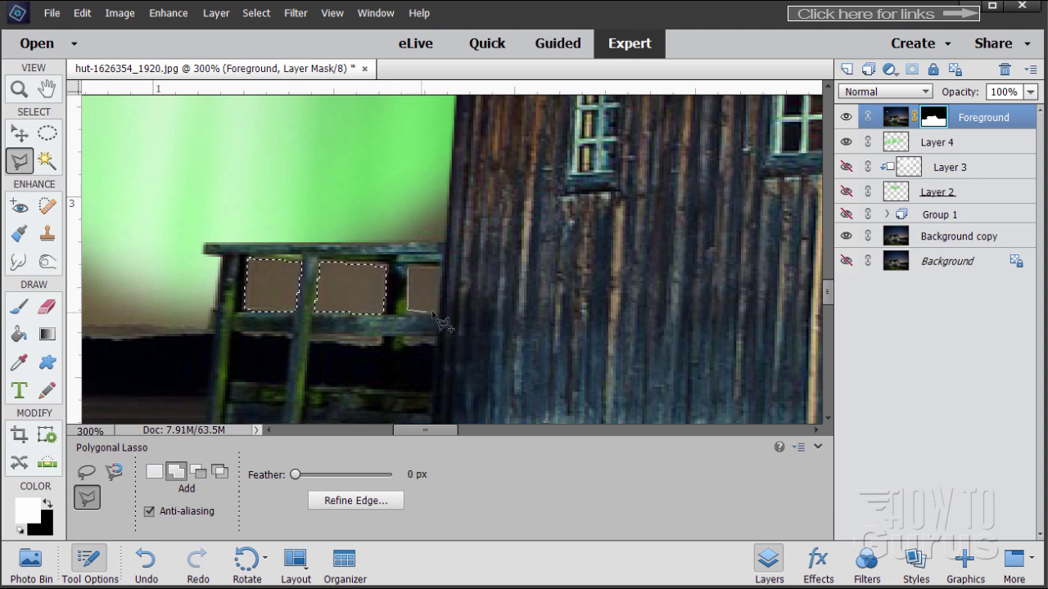
click(408, 268)
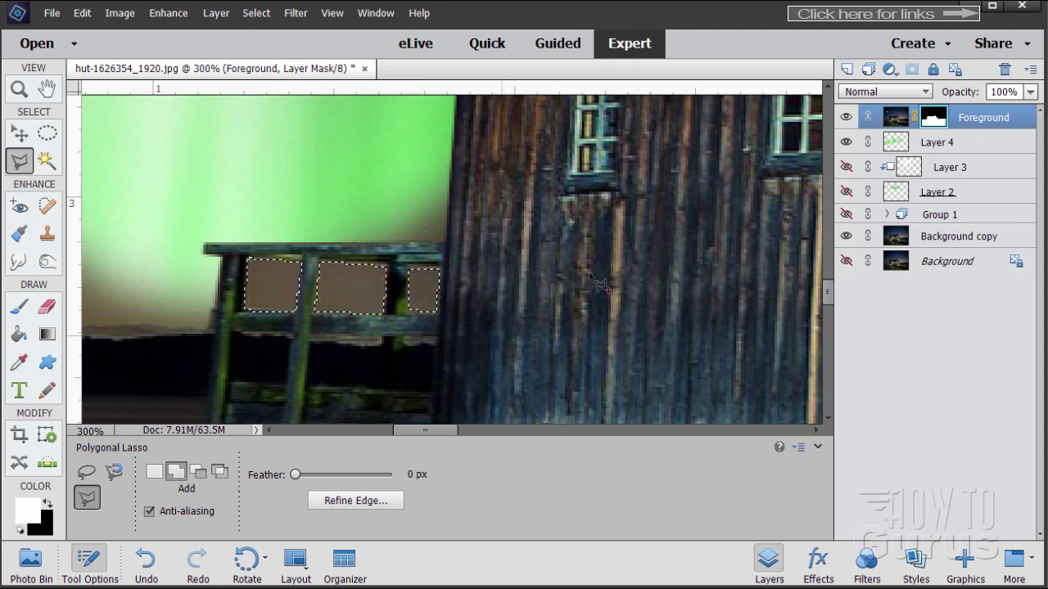
Try painting black on the Foreground layer mask inside the selected railing openings with a 30 px brush.
click(49, 506)
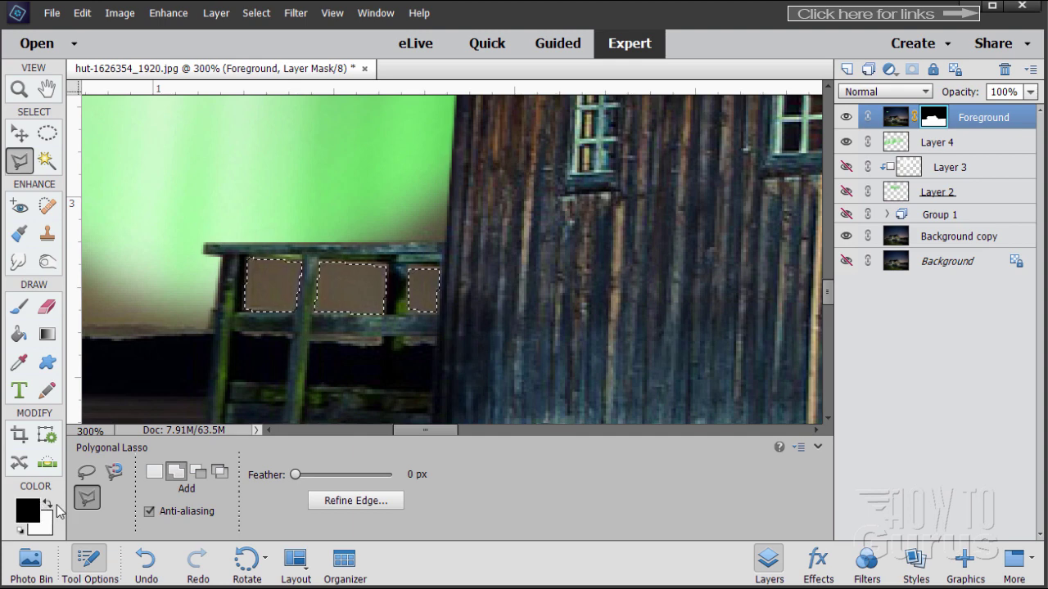
click(25, 310)
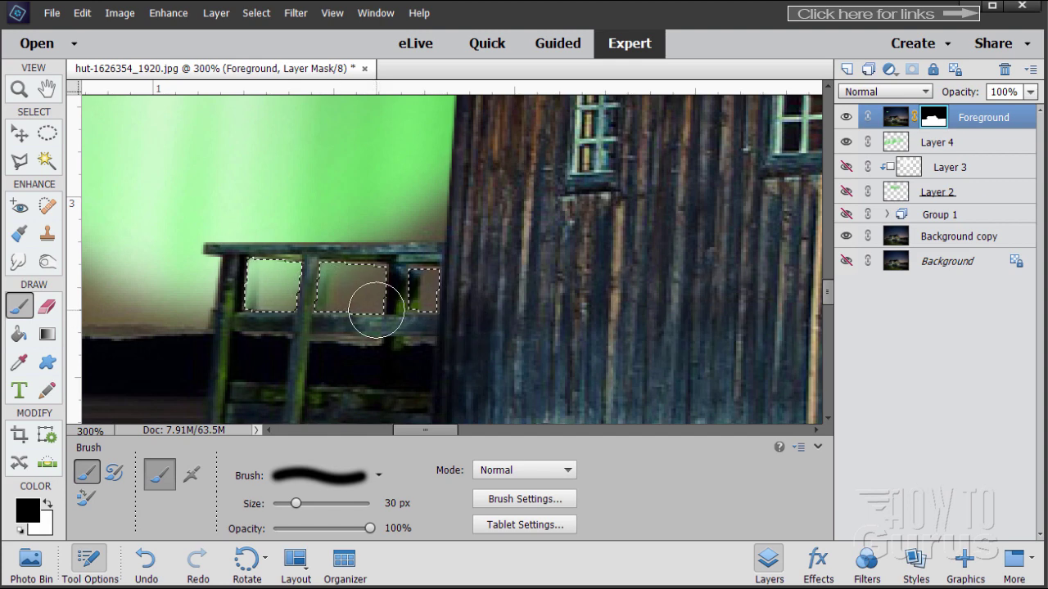
Undo the brush painting on the Foreground mask and deselect the railing openings.
click(85, 14)
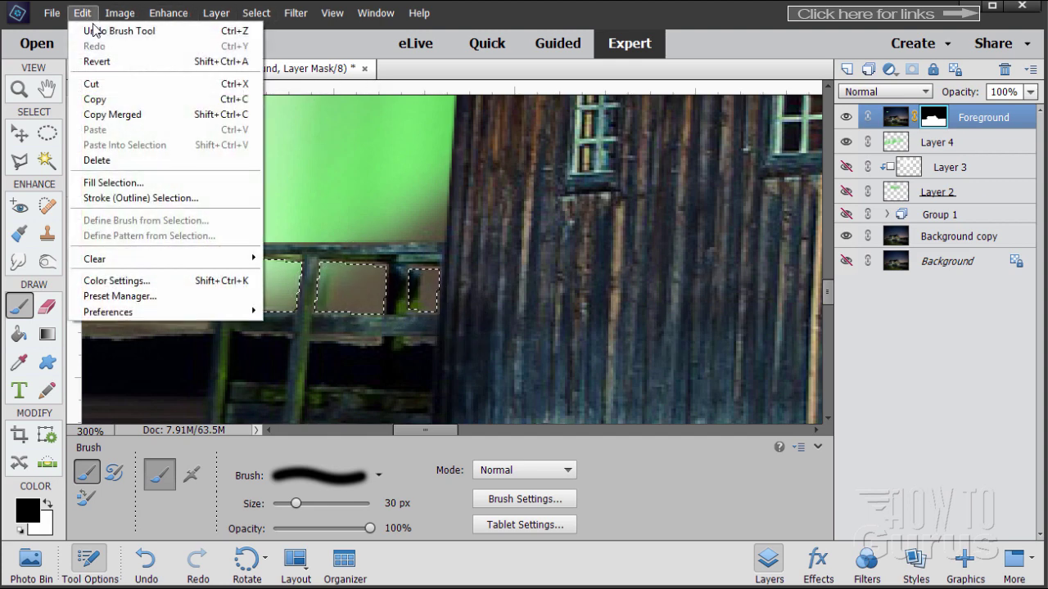
click(91, 31)
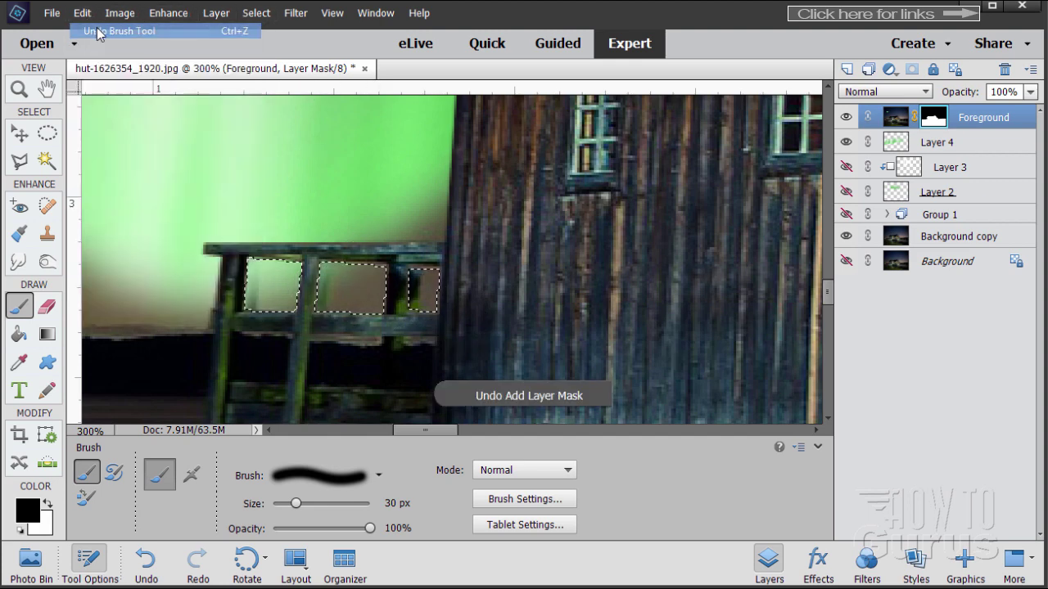
click(256, 13)
click(291, 45)
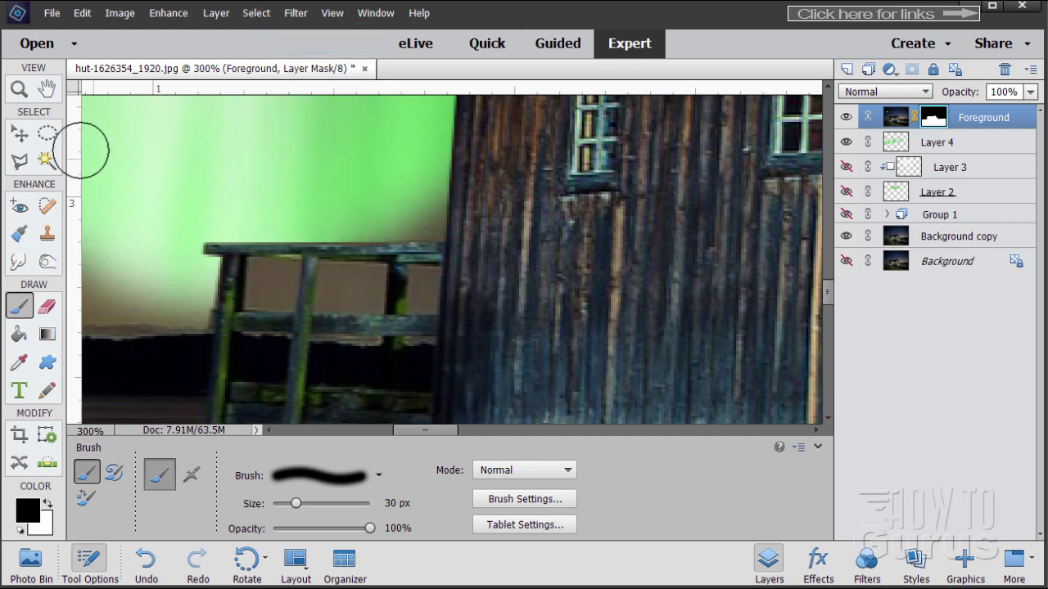
Move the aurora on Layer 4 slightly upward behind the hut.
click(31, 95)
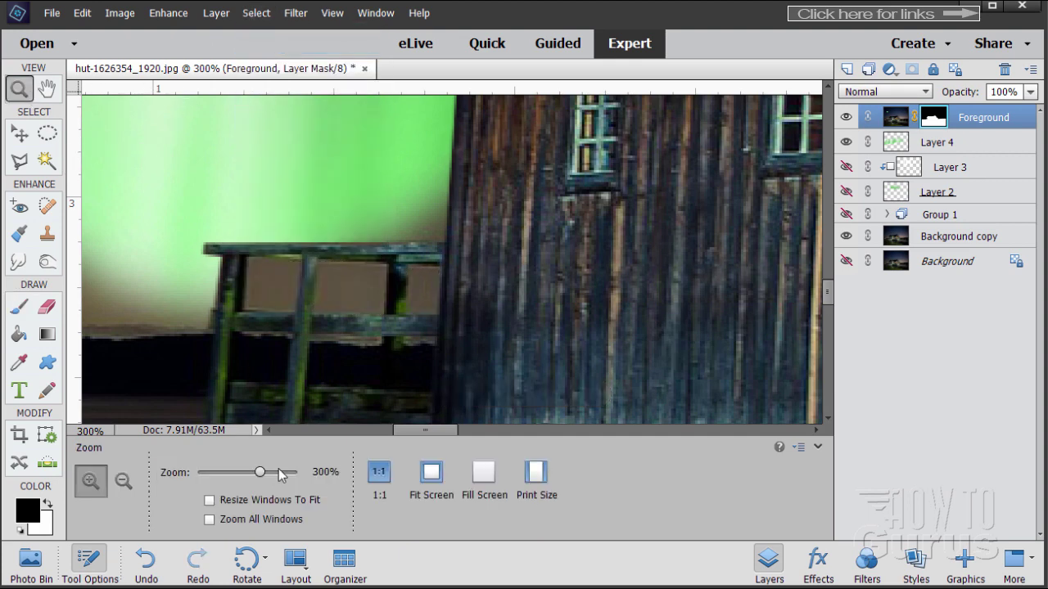
click(431, 472)
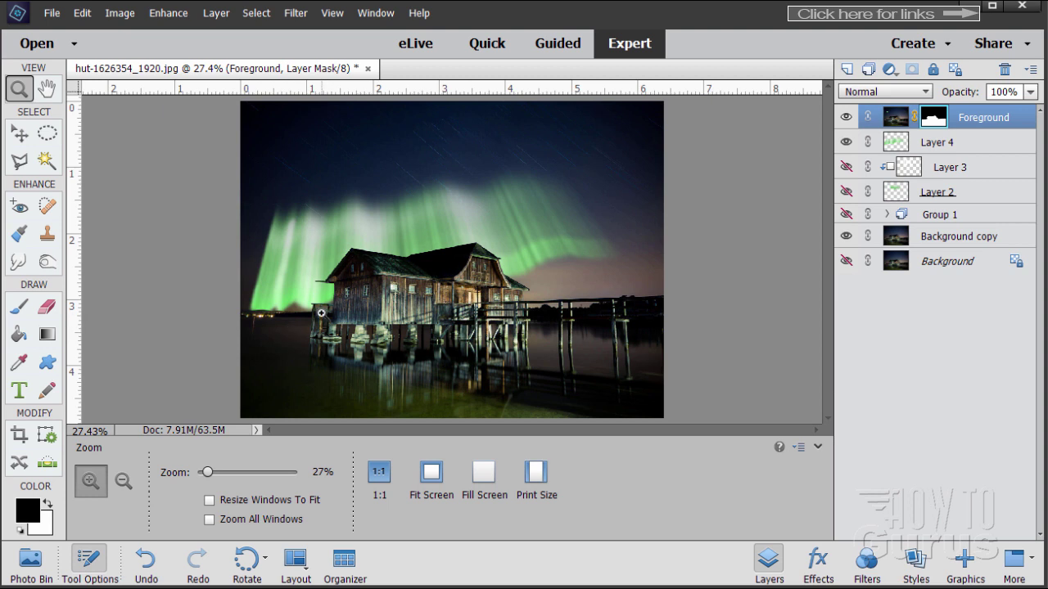
click(25, 137)
key(ctrl+z)
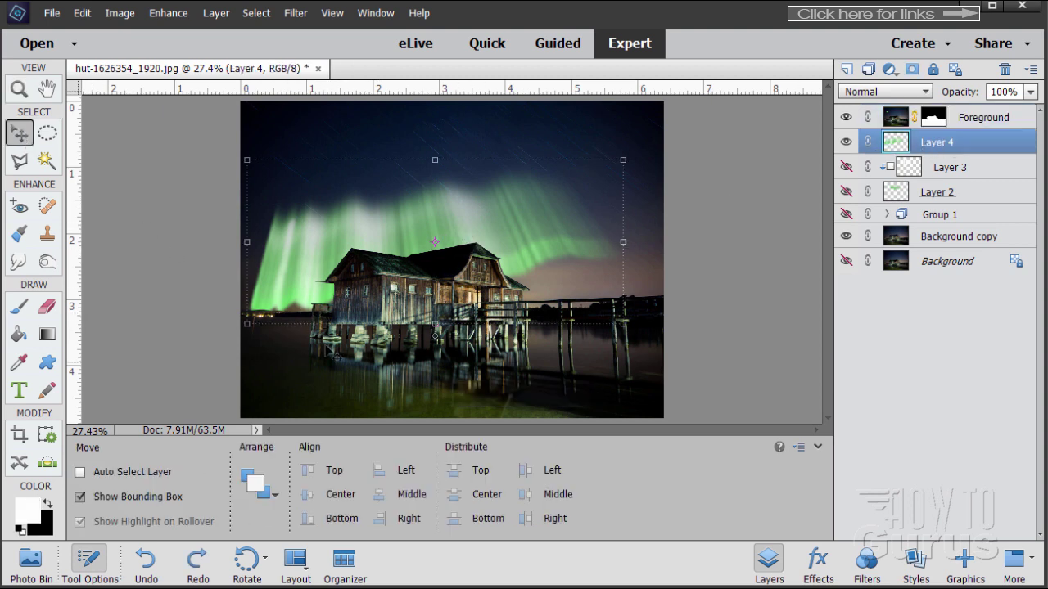
drag(309, 267, 311, 257)
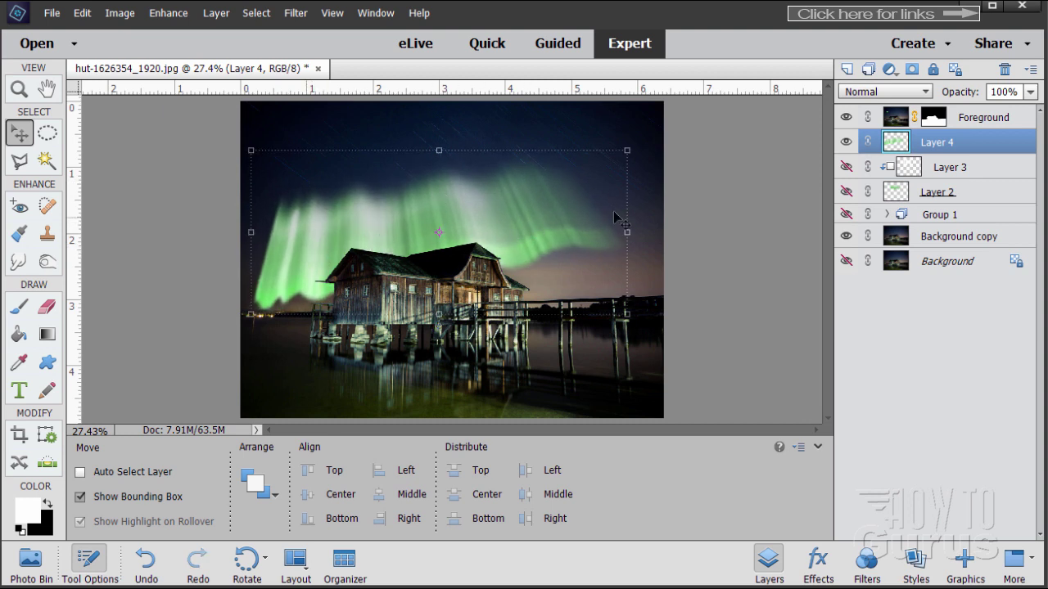
Rotate the Layer 4 aurora counter-clockwise to about -9.45 degrees and reposition it above the hut roof.
click(627, 150)
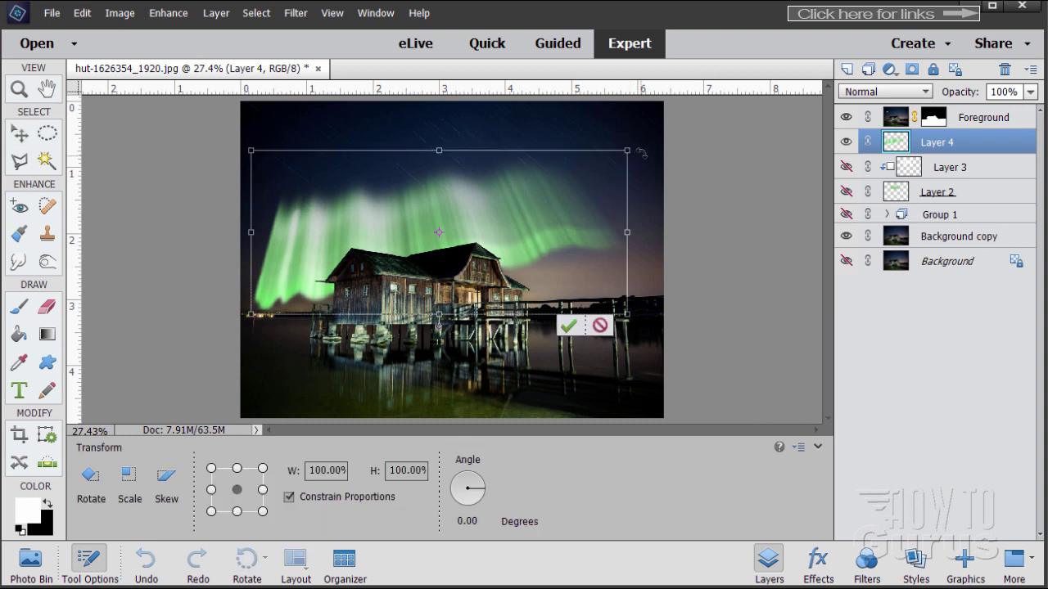
drag(643, 149, 632, 126)
drag(504, 230, 500, 216)
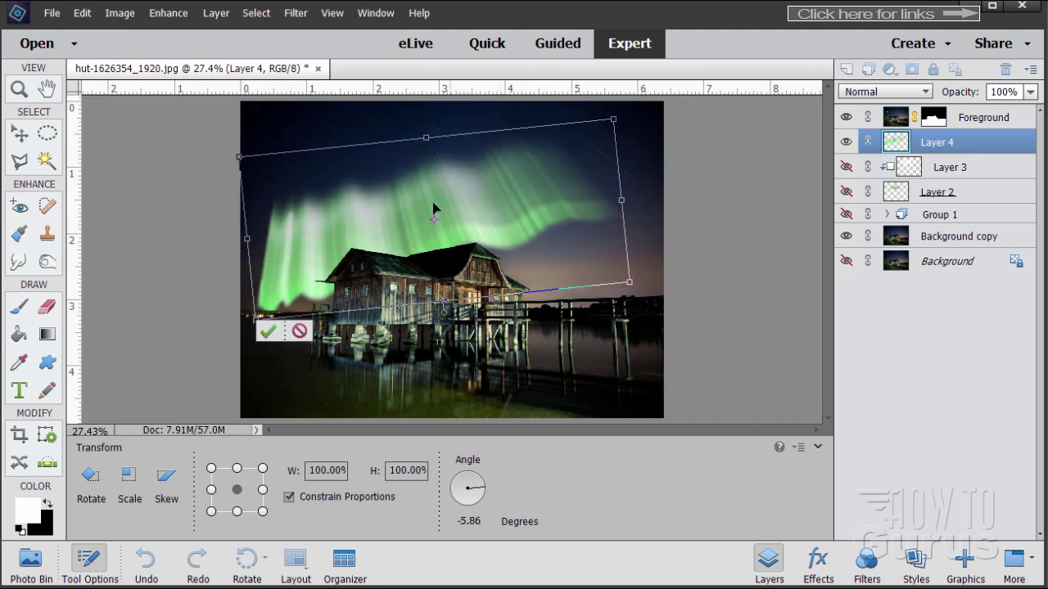
drag(494, 202, 492, 196)
drag(642, 280, 643, 263)
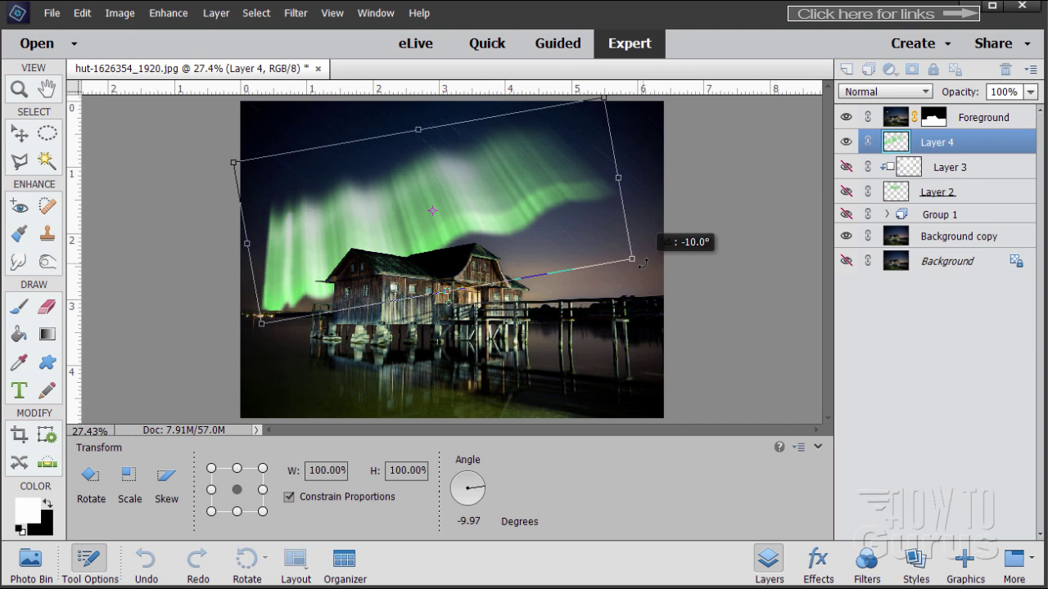
drag(642, 262, 643, 266)
drag(455, 211, 454, 212)
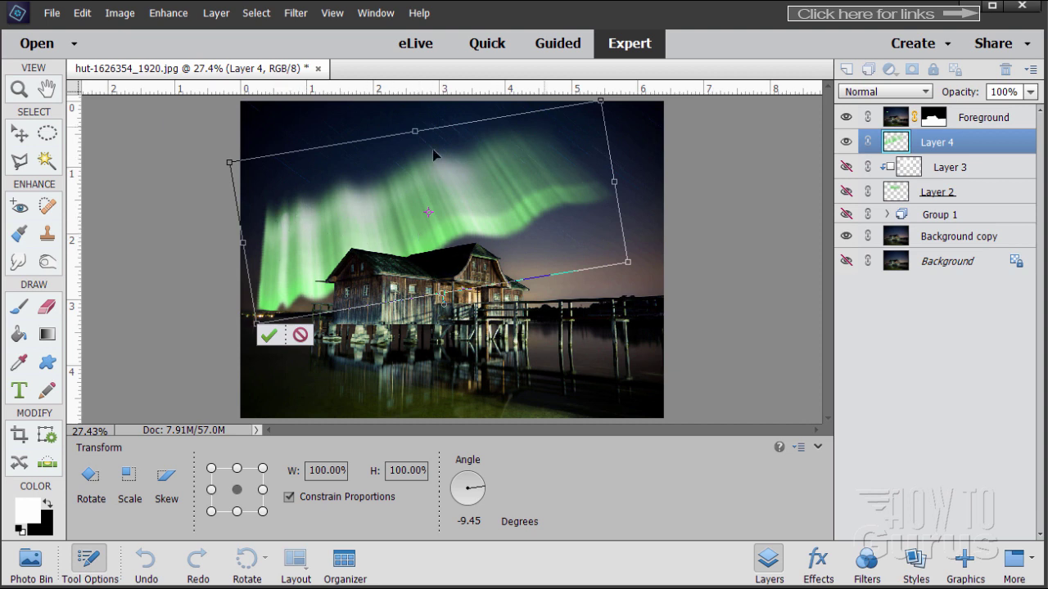
click(270, 335)
Apply a perspective transform to the Layer 4 aurora, pulling its upper corners slightly inward.
click(120, 13)
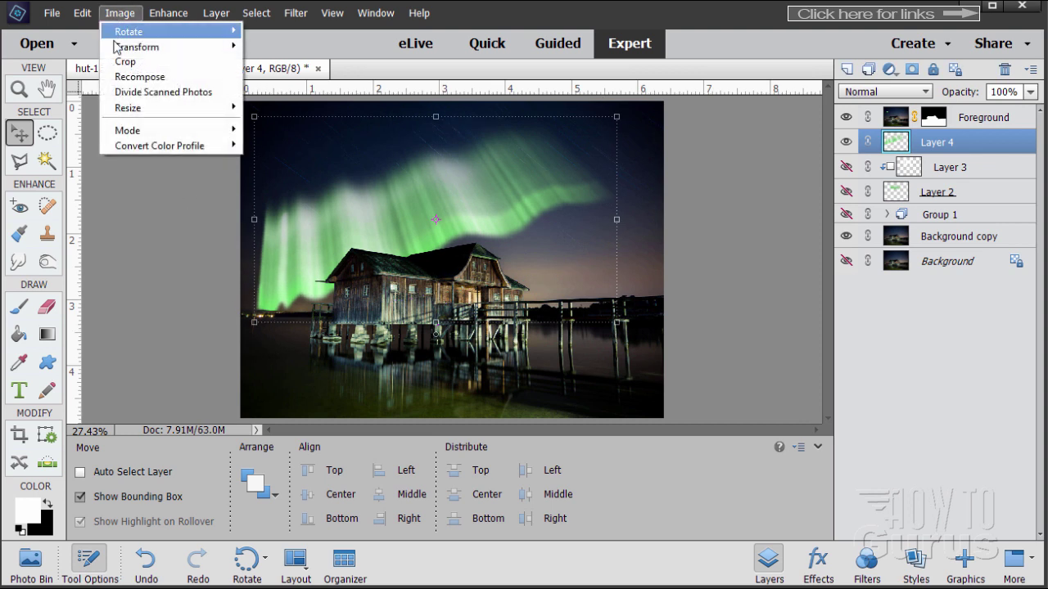
click(290, 92)
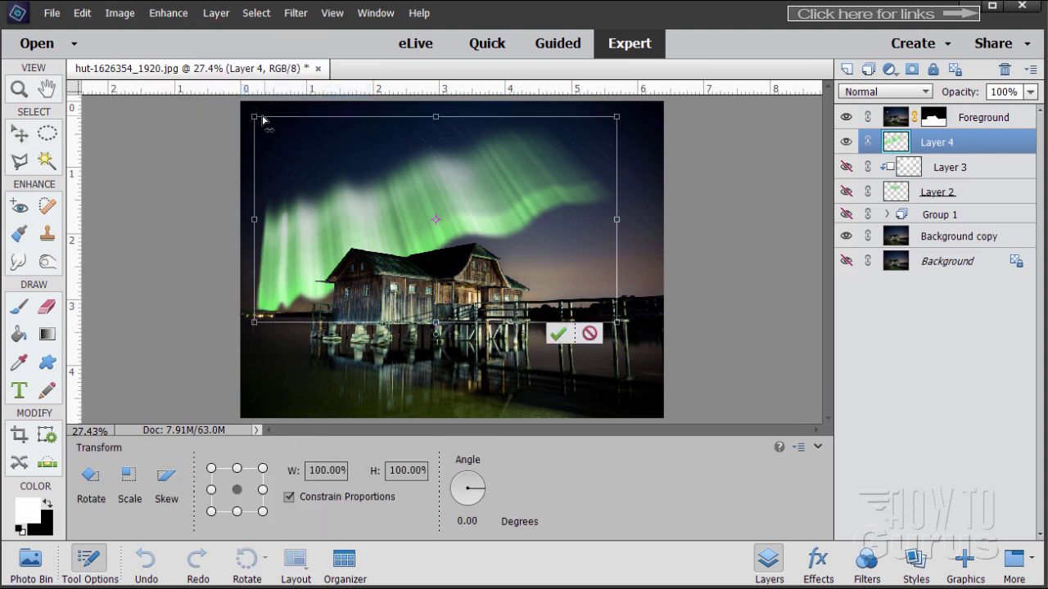
drag(256, 123, 285, 121)
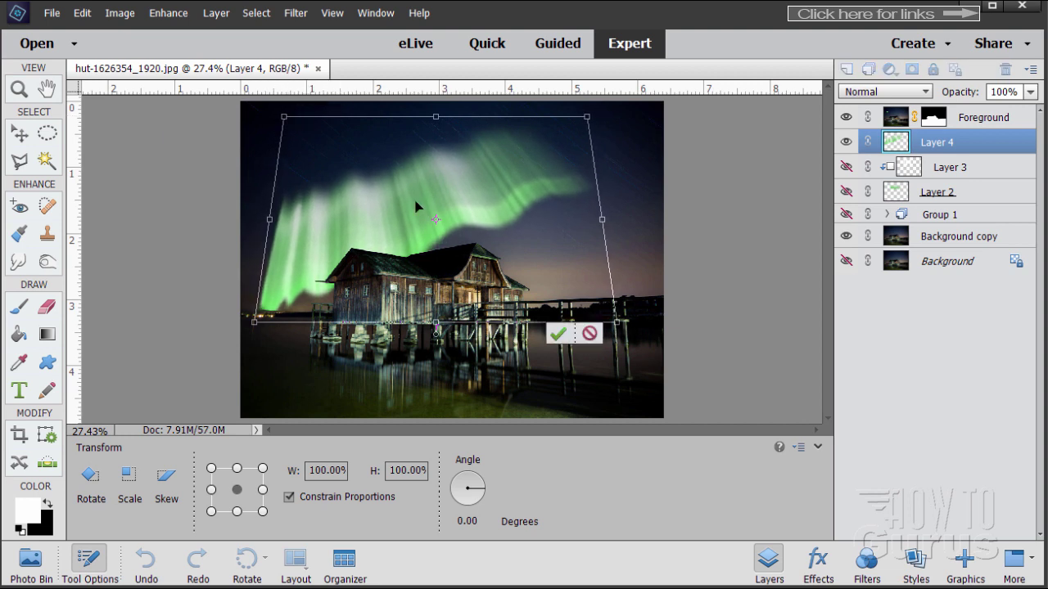
click(568, 337)
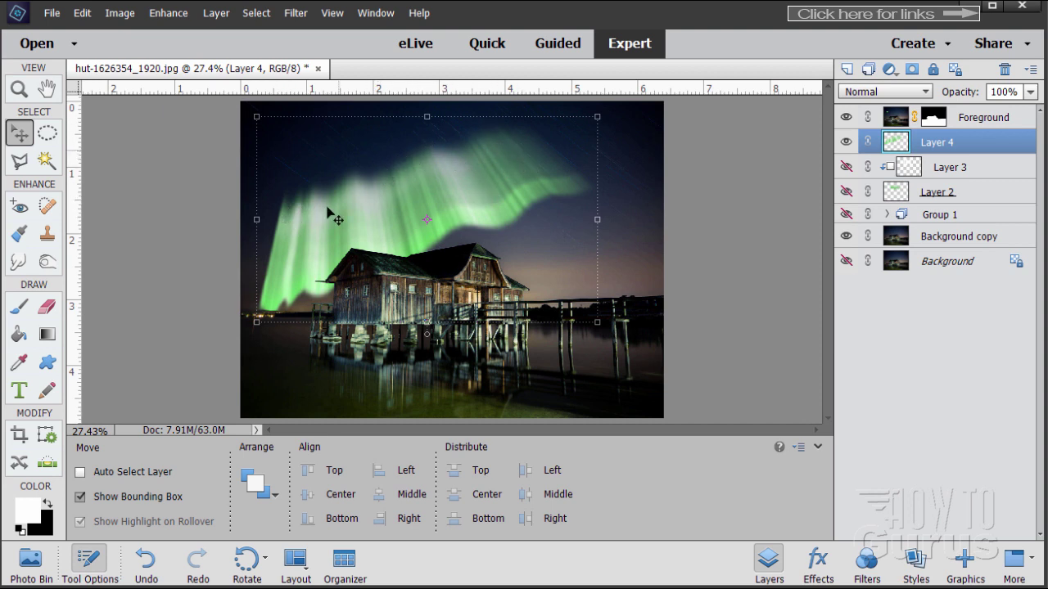
Add a layer mask to Layer 4 and set up a black brush at 100 px and 30% opacity.
click(18, 90)
click(387, 199)
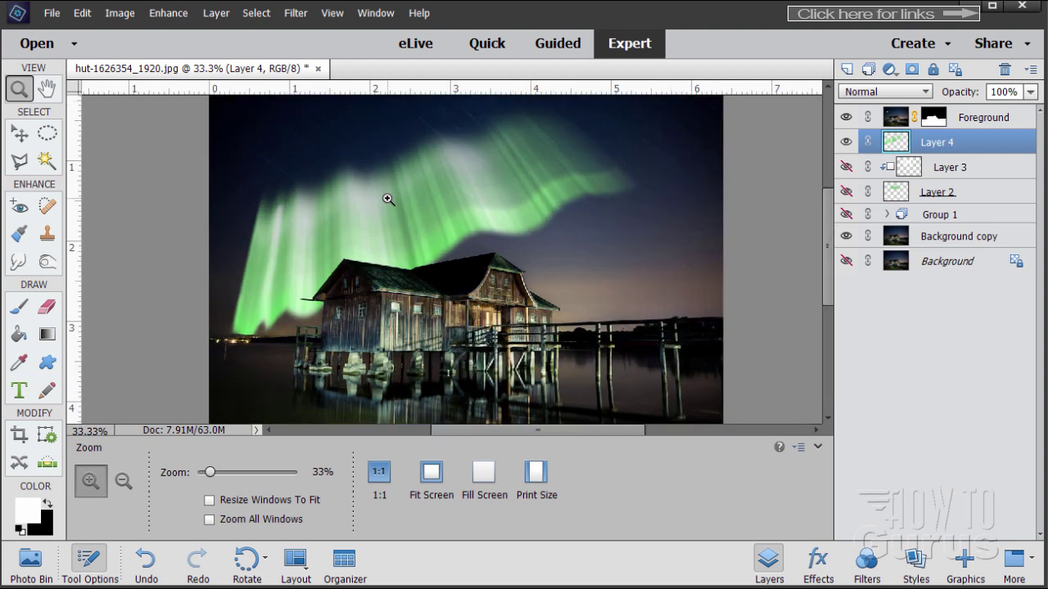
click(409, 244)
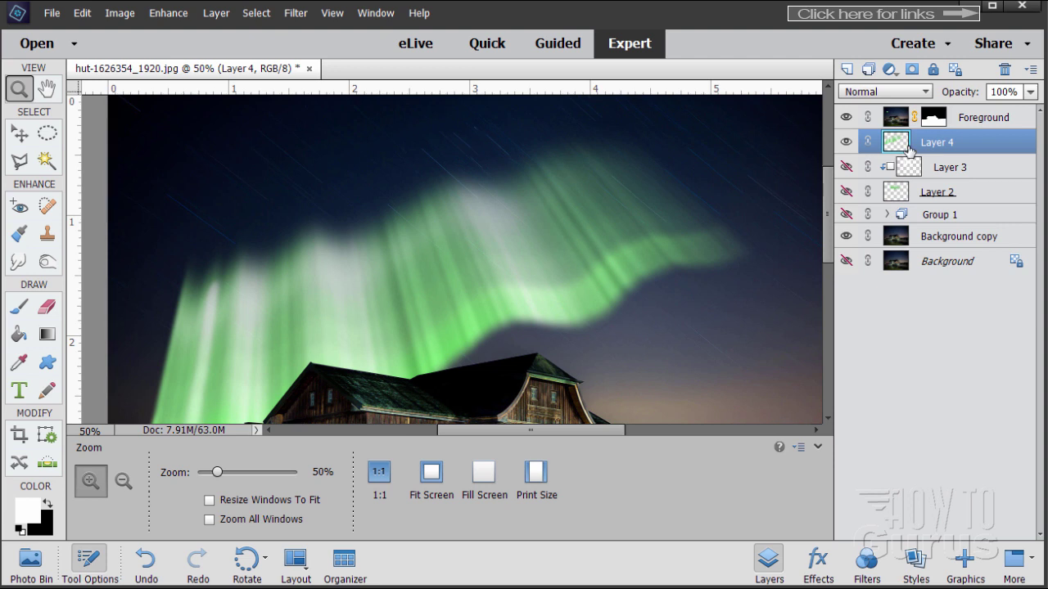
key(b)
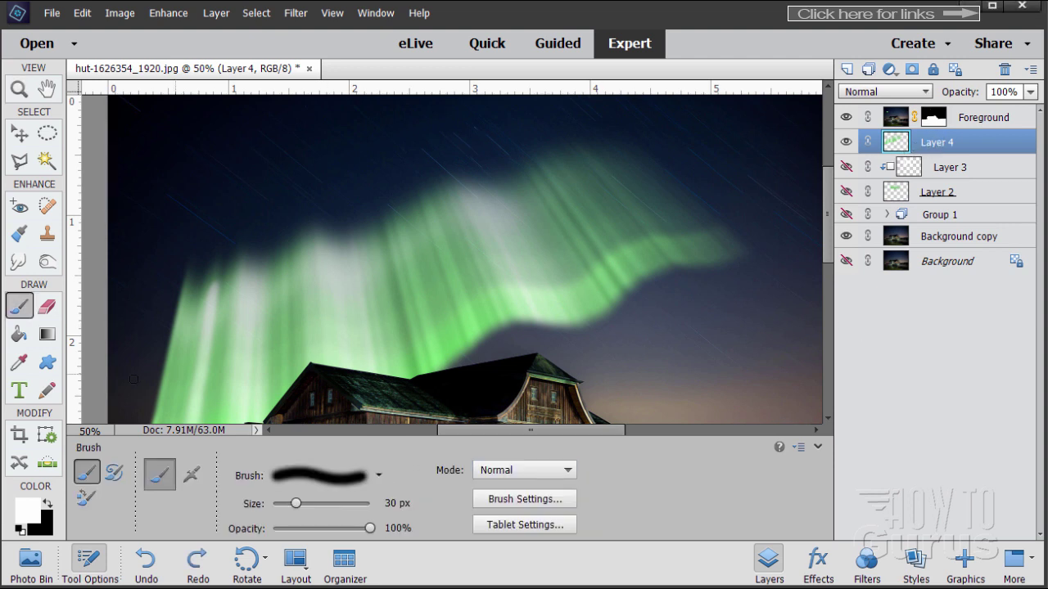
click(47, 506)
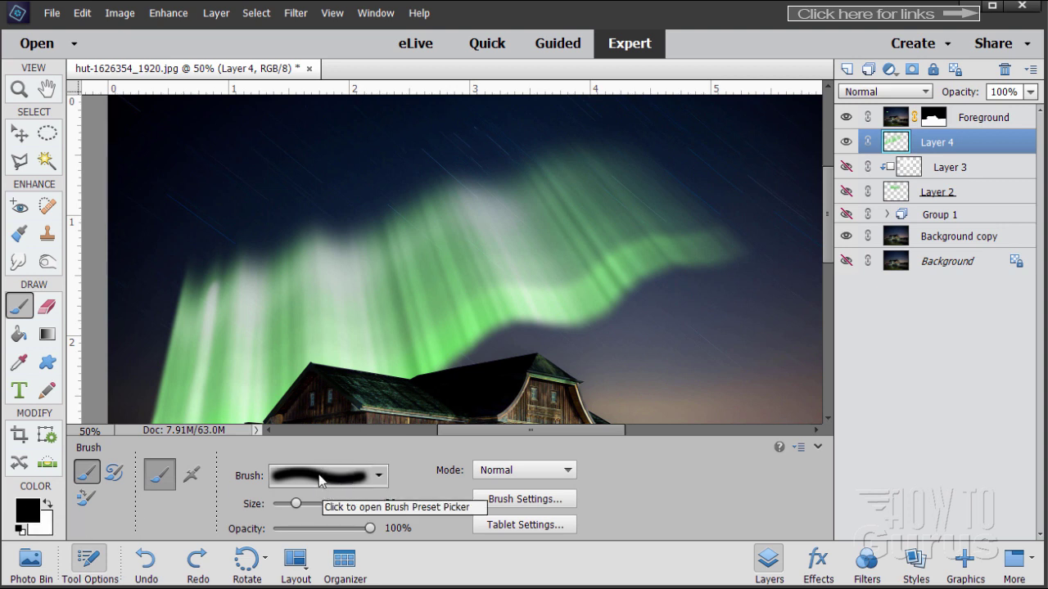
click(392, 503)
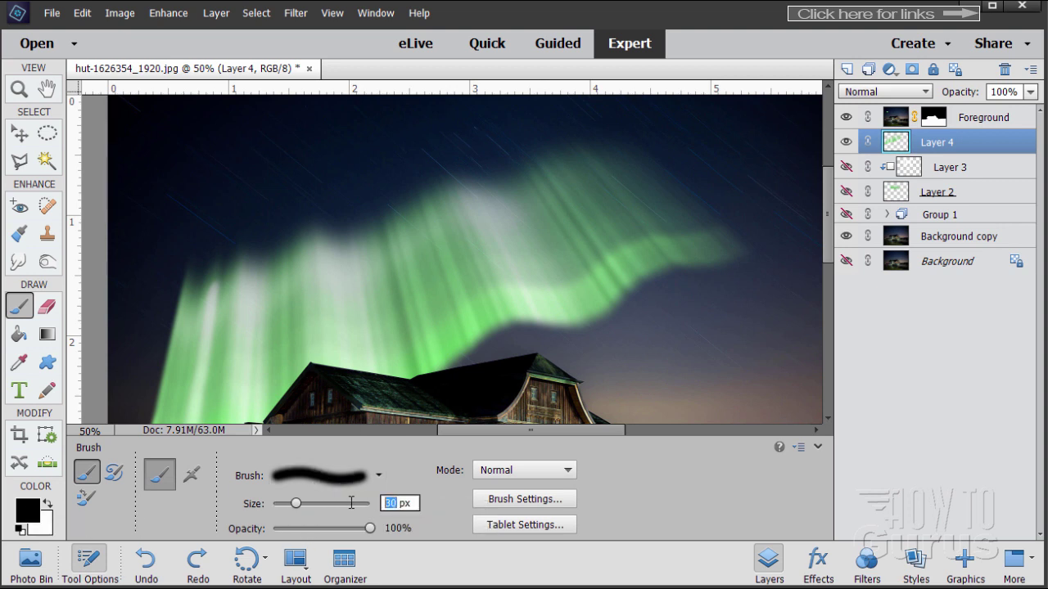
text(100)
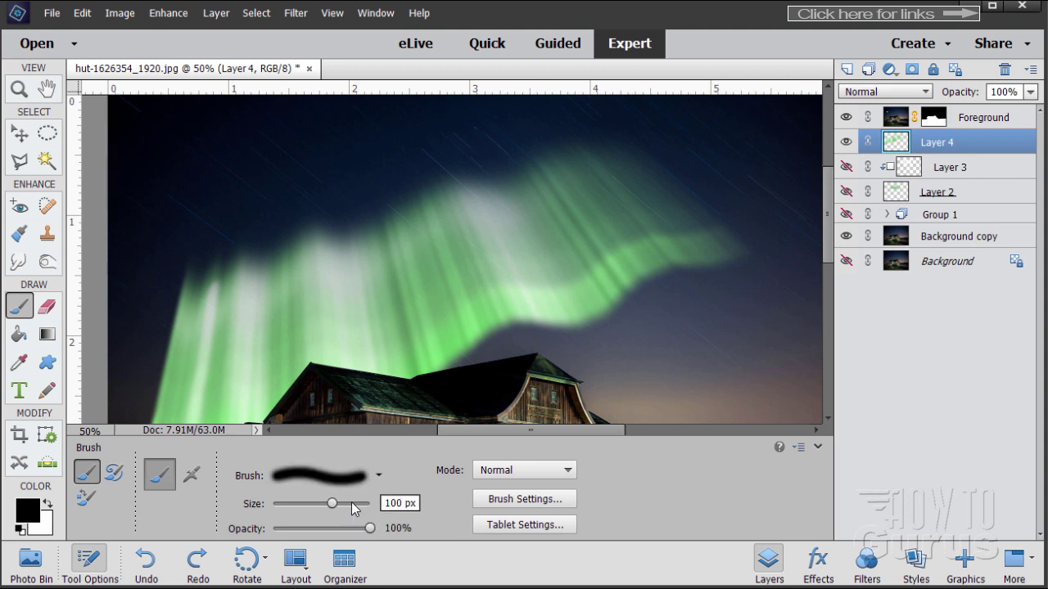
drag(308, 529, 300, 531)
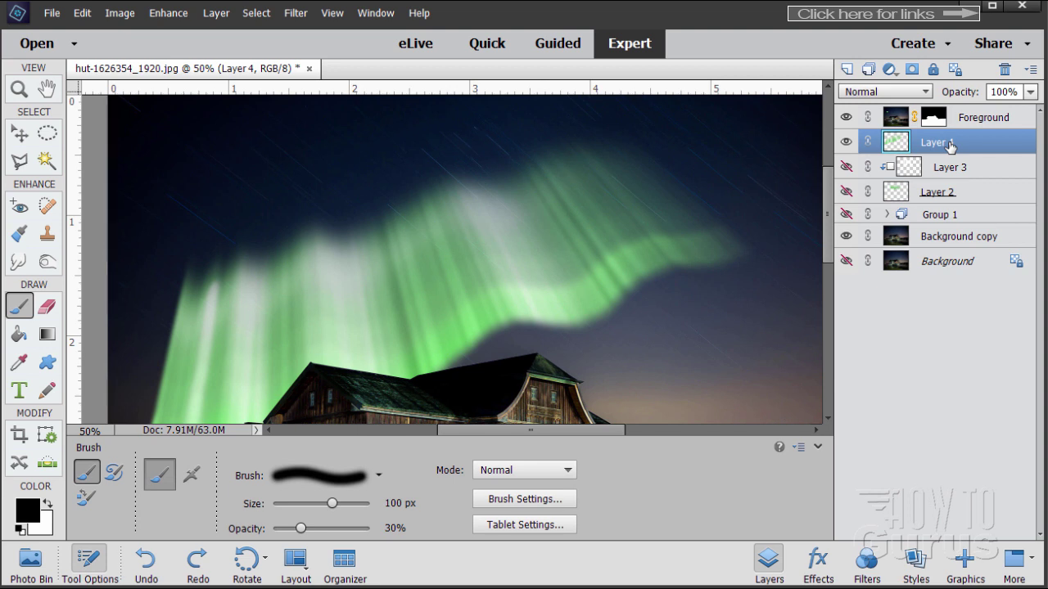
click(911, 69)
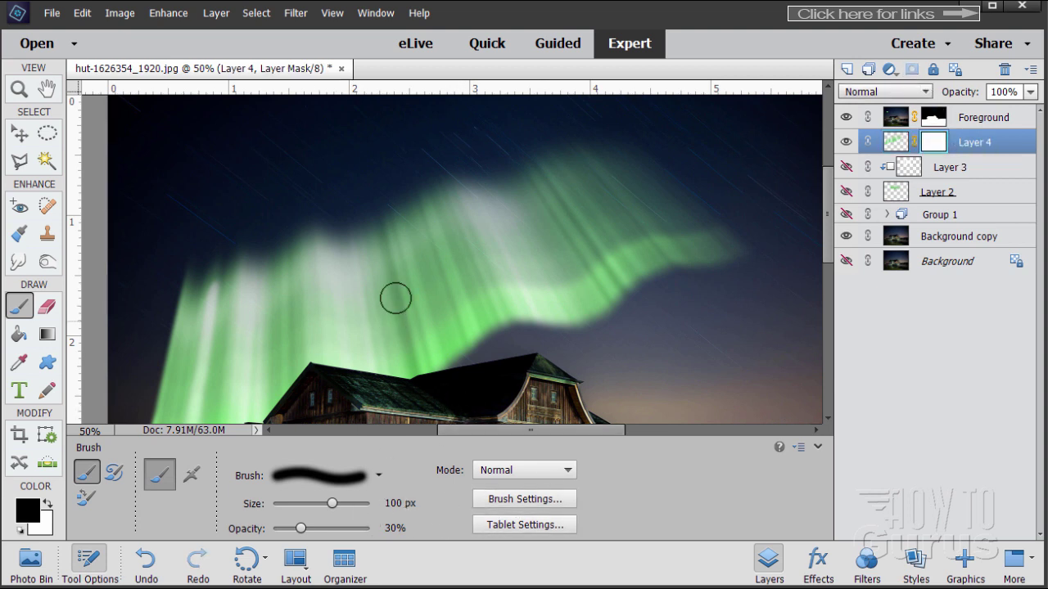
Try a black stroke down the middle of the aurora on the Layer 4 mask, and undo it.
drag(365, 204, 409, 344)
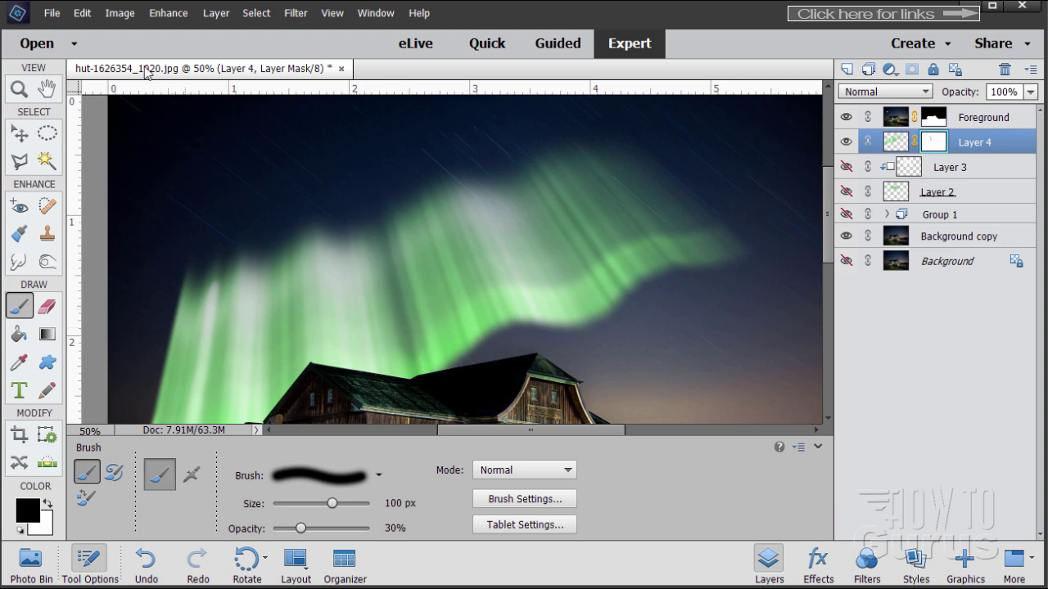
click(82, 13)
click(106, 31)
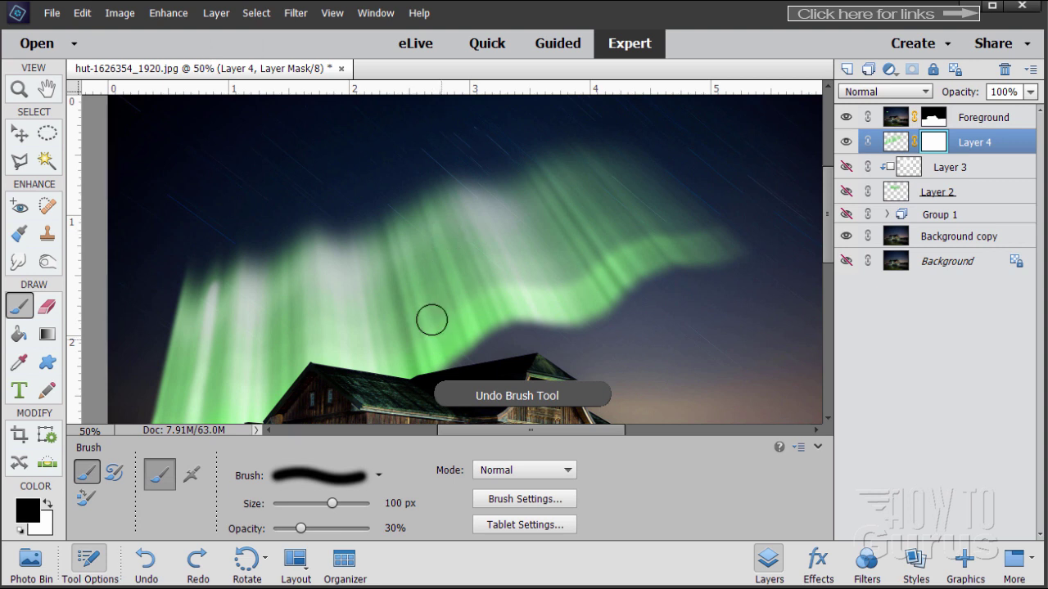
Set the brush's Fade to 15 so that strokes taper off.
click(516, 500)
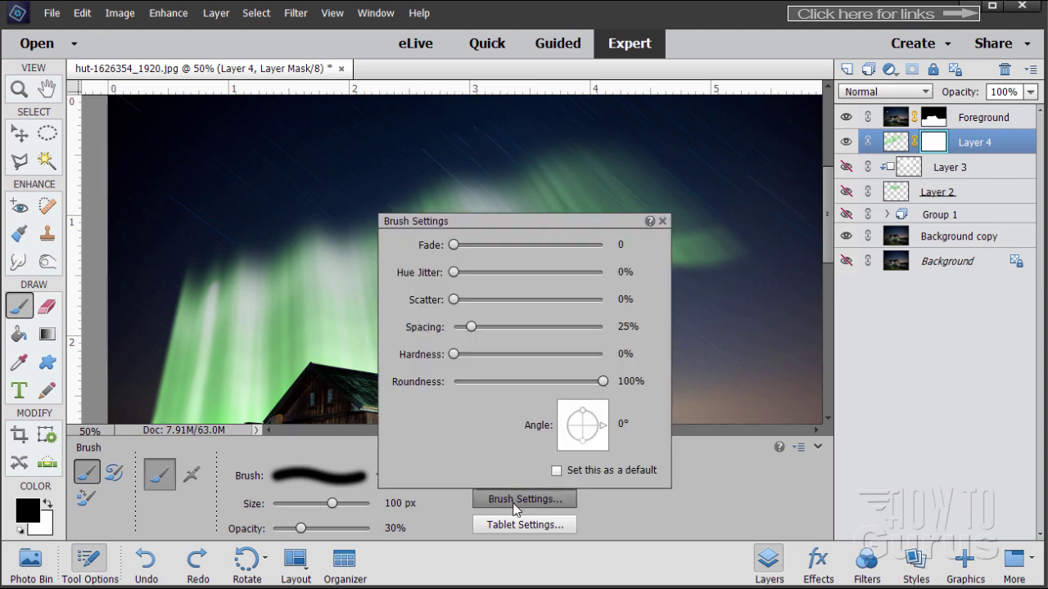
click(616, 245)
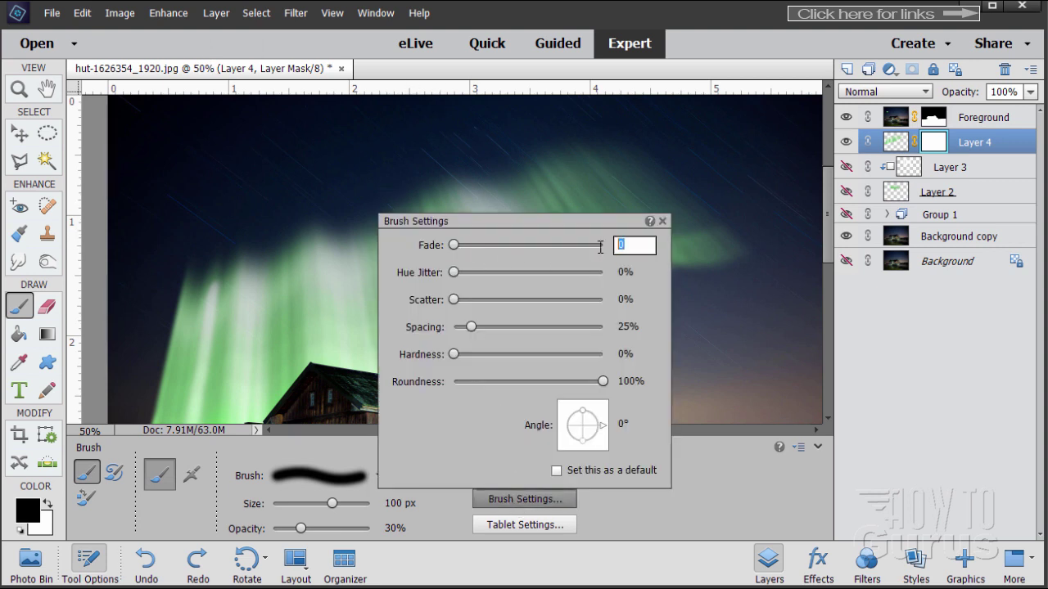
text(15)
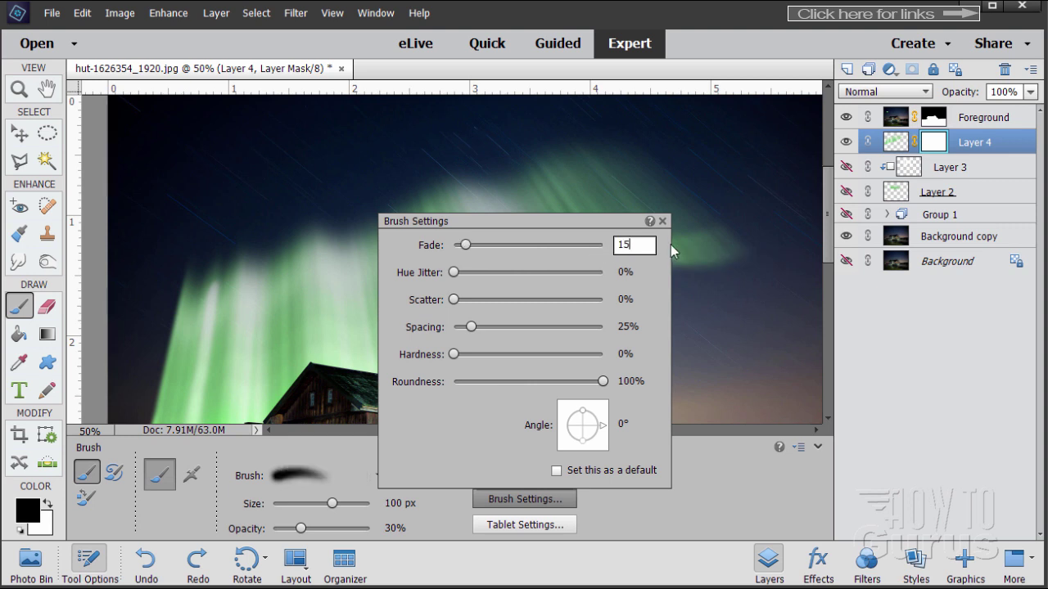
click(662, 221)
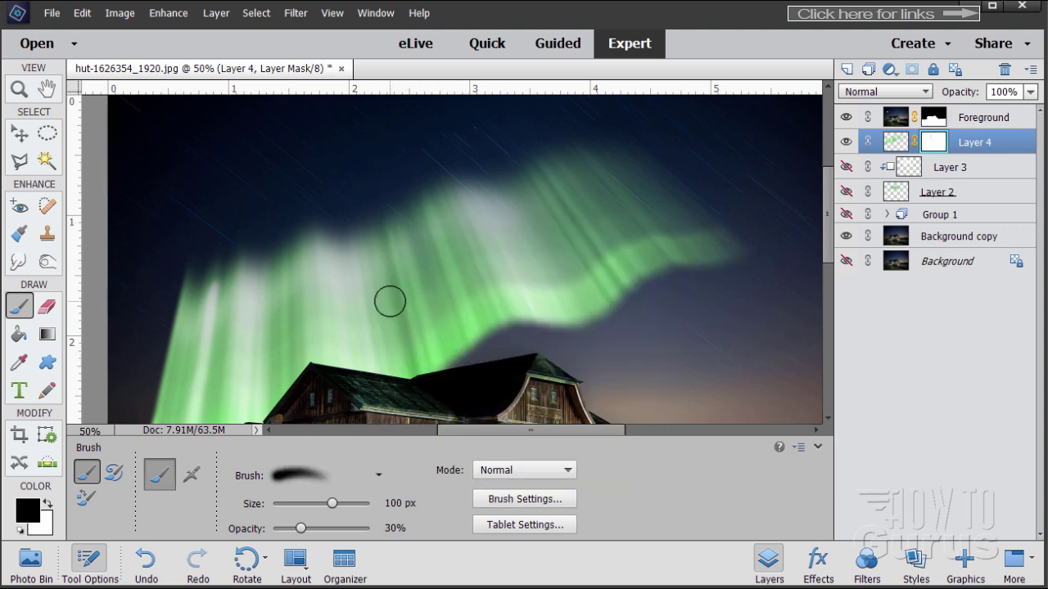
Paint fading black strokes on the Layer 4 mask from the aurora's upper edge downward, breaking it into separate streaks and thinning its right end.
mouse_move(278, 217)
mouse_down()
mouse_move(255, 316)
mouse_move(262, 210)
mouse_move(255, 259)
mouse_move(264, 278)
mouse_move(265, 227)
mouse_move(264, 380)
mouse_move(276, 199)
mouse_move(266, 365)
mouse_move(276, 230)
mouse_move(276, 353)
mouse_move(281, 187)
mouse_move(289, 327)
mouse_move(276, 217)
mouse_move(271, 380)
mouse_move(278, 194)
mouse_move(275, 317)
mouse_move(268, 230)
mouse_move(253, 396)
mouse_move(262, 240)
mouse_move(252, 198)
mouse_move(240, 228)
mouse_move(225, 233)
mouse_move(197, 344)
mouse_move(225, 263)
mouse_move(223, 227)
mouse_move(211, 406)
mouse_move(218, 221)
mouse_move(211, 336)
mouse_move(200, 235)
mouse_move(163, 361)
mouse_move(206, 227)
mouse_up()
mouse_move(203, 240)
mouse_down()
mouse_move(186, 307)
mouse_move(185, 251)
mouse_move(170, 401)
mouse_move(206, 226)
mouse_move(184, 373)
mouse_move(201, 265)
mouse_move(169, 396)
mouse_move(201, 222)
mouse_move(186, 384)
mouse_move(194, 255)
mouse_move(169, 415)
mouse_move(196, 237)
mouse_move(184, 373)
mouse_move(201, 320)
mouse_move(212, 244)
mouse_move(167, 429)
mouse_move(200, 261)
mouse_move(163, 415)
mouse_move(200, 243)
mouse_move(182, 390)
mouse_move(205, 340)
mouse_move(207, 281)
mouse_move(178, 443)
mouse_move(206, 273)
mouse_move(194, 410)
mouse_move(240, 238)
mouse_move(221, 262)
mouse_move(200, 377)
mouse_up()
drag(203, 317, 204, 271)
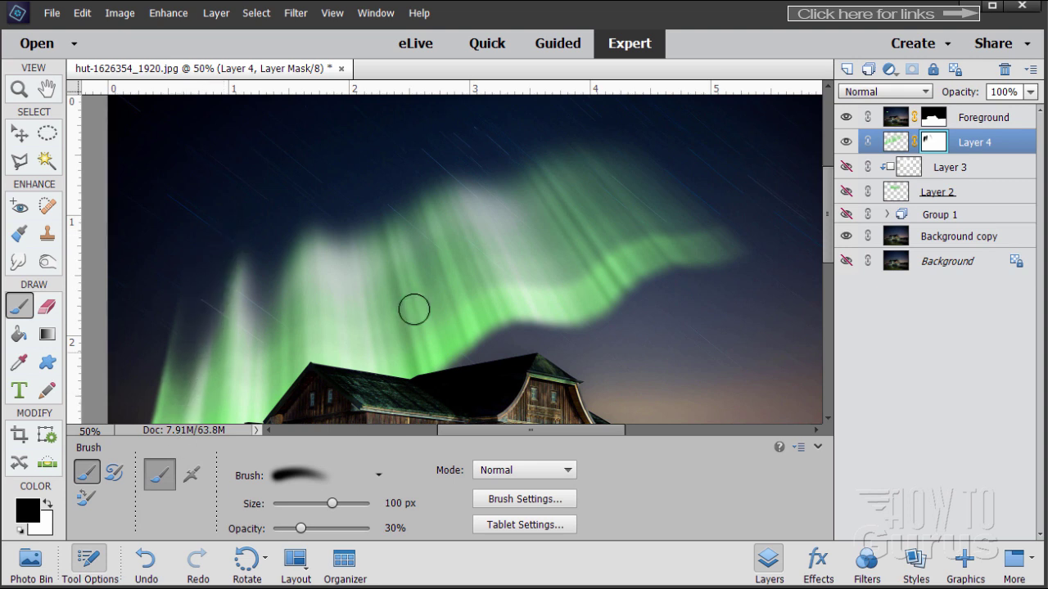
scroll(418, 283, down, 2)
scroll(416, 284, up, 1)
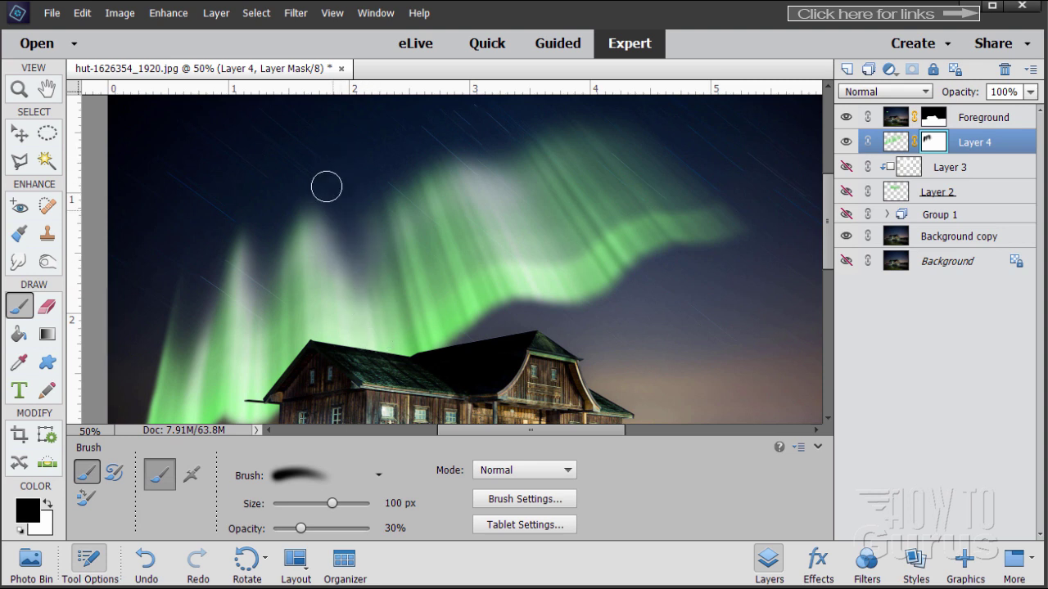
drag(332, 211, 341, 298)
mouse_move(404, 224)
mouse_down()
mouse_move(423, 237)
mouse_move(444, 306)
mouse_up()
drag(393, 163, 414, 246)
mouse_move(446, 168)
mouse_down()
mouse_move(458, 204)
mouse_move(478, 217)
mouse_up()
mouse_move(545, 121)
mouse_down()
mouse_move(614, 212)
mouse_move(622, 246)
mouse_up()
mouse_move(566, 121)
mouse_down()
mouse_move(624, 177)
mouse_move(565, 115)
mouse_move(637, 223)
mouse_up()
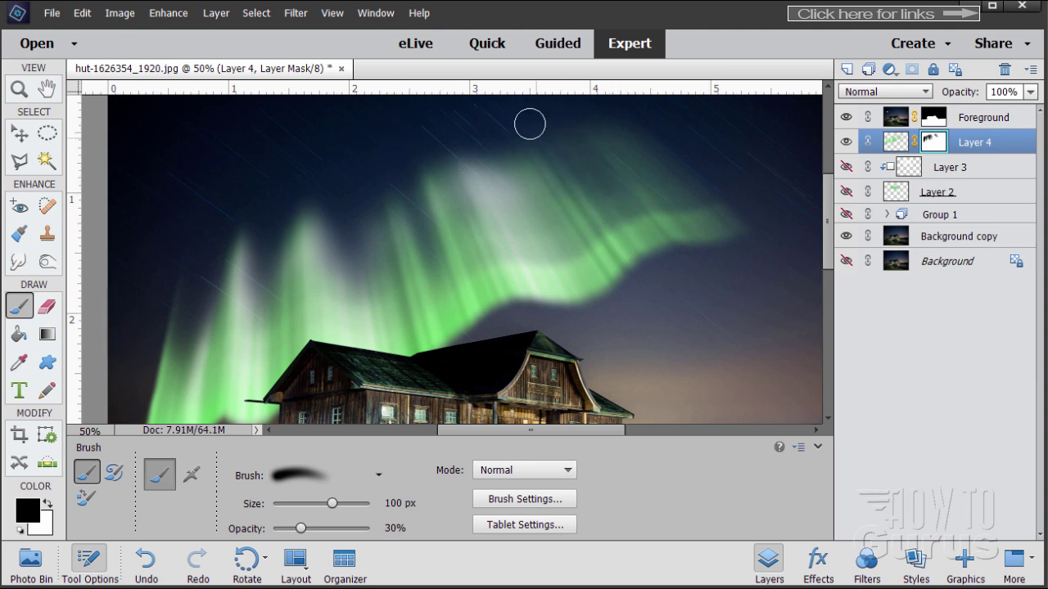
mouse_move(630, 176)
mouse_down()
mouse_move(680, 288)
mouse_move(613, 224)
mouse_move(664, 257)
mouse_move(622, 244)
mouse_move(661, 307)
mouse_move(570, 207)
mouse_move(640, 296)
mouse_move(566, 211)
mouse_move(621, 264)
mouse_move(592, 198)
mouse_move(657, 267)
mouse_move(597, 183)
mouse_move(674, 316)
mouse_move(557, 162)
mouse_move(701, 279)
mouse_move(702, 264)
mouse_move(634, 185)
mouse_move(753, 264)
mouse_move(698, 249)
mouse_move(669, 327)
mouse_move(626, 304)
mouse_move(549, 195)
mouse_move(621, 347)
mouse_move(545, 216)
mouse_move(648, 335)
mouse_up()
mouse_move(591, 249)
mouse_down()
mouse_move(657, 353)
mouse_move(662, 327)
mouse_move(544, 144)
mouse_move(519, 125)
mouse_move(599, 242)
mouse_move(542, 182)
mouse_move(514, 115)
mouse_move(732, 364)
mouse_move(547, 168)
mouse_move(649, 351)
mouse_move(548, 194)
mouse_move(559, 294)
mouse_move(445, 251)
mouse_move(353, 198)
mouse_move(319, 215)
mouse_move(419, 169)
mouse_move(647, 157)
mouse_move(624, 127)
mouse_move(544, 159)
mouse_move(483, 144)
mouse_move(438, 153)
mouse_move(397, 187)
mouse_up()
mouse_move(279, 203)
mouse_down()
mouse_move(302, 177)
mouse_move(310, 193)
mouse_move(310, 179)
mouse_move(351, 202)
mouse_move(373, 160)
mouse_move(381, 213)
mouse_up()
mouse_move(421, 308)
mouse_down()
mouse_move(385, 168)
mouse_move(421, 309)
mouse_move(367, 156)
mouse_move(408, 264)
mouse_move(537, 242)
mouse_move(490, 149)
mouse_move(464, 132)
mouse_move(436, 143)
mouse_move(455, 195)
mouse_move(410, 135)
mouse_move(437, 229)
mouse_move(410, 130)
mouse_move(439, 202)
mouse_move(408, 144)
mouse_move(450, 201)
mouse_move(437, 153)
mouse_move(451, 177)
mouse_move(447, 211)
mouse_move(420, 121)
mouse_move(469, 226)
mouse_move(510, 162)
mouse_move(475, 214)
mouse_move(464, 195)
mouse_move(467, 228)
mouse_move(508, 296)
mouse_move(525, 299)
mouse_move(585, 154)
mouse_move(465, 173)
mouse_move(457, 210)
mouse_move(236, 346)
mouse_move(216, 316)
mouse_move(429, 243)
mouse_up()
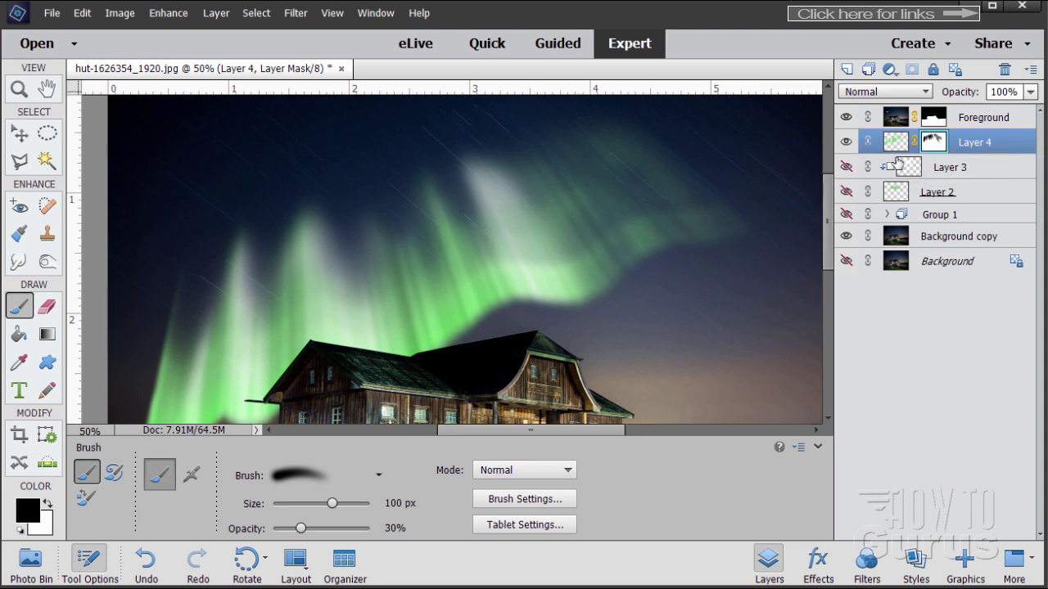
Delete the Layer 4 mask to compare the unmasked aurora, and undo the deletion.
right_click(938, 146)
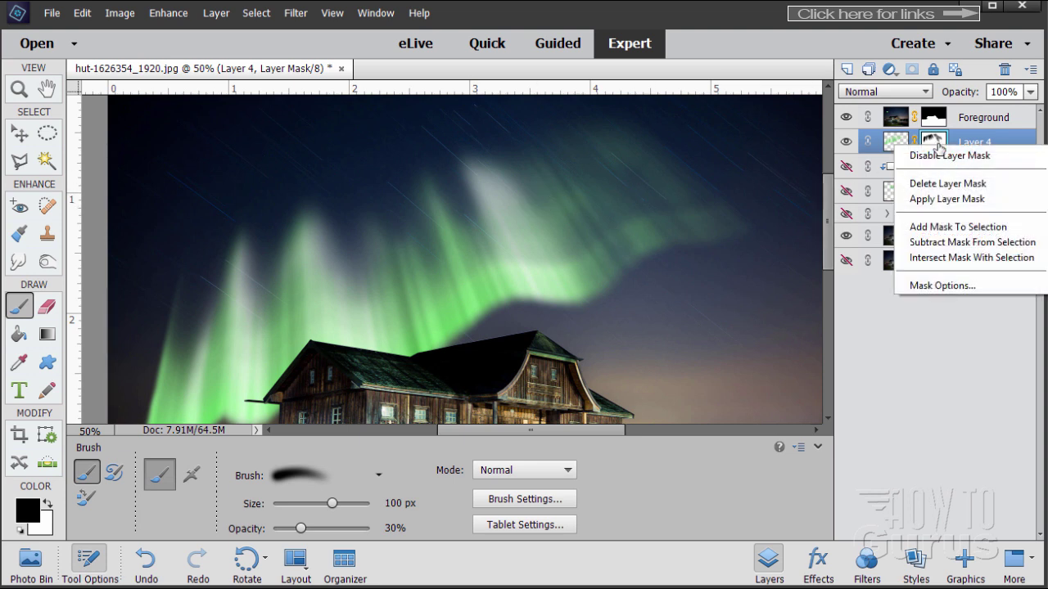
click(938, 185)
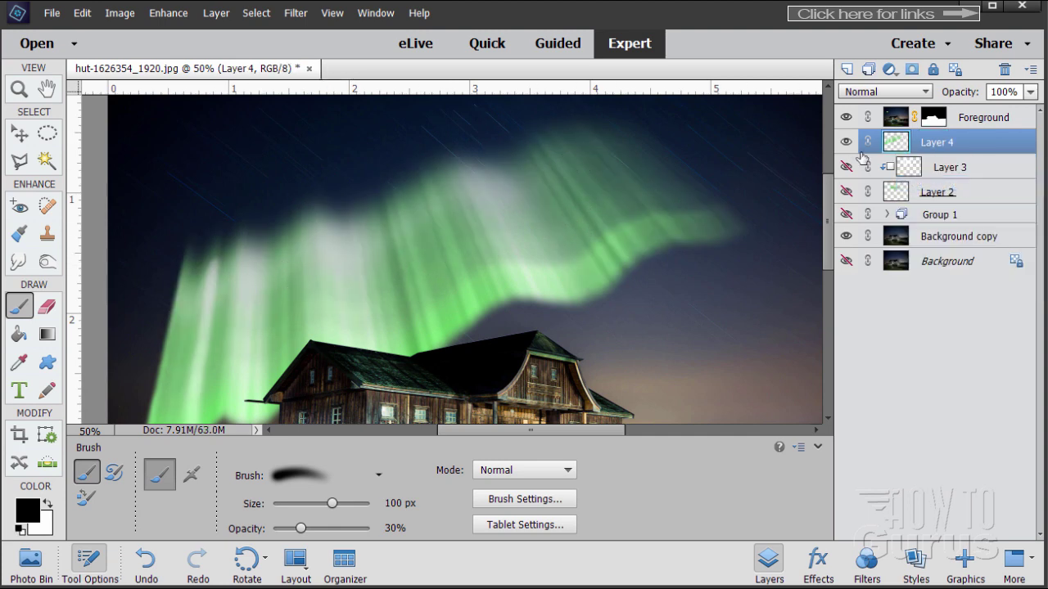
click(85, 20)
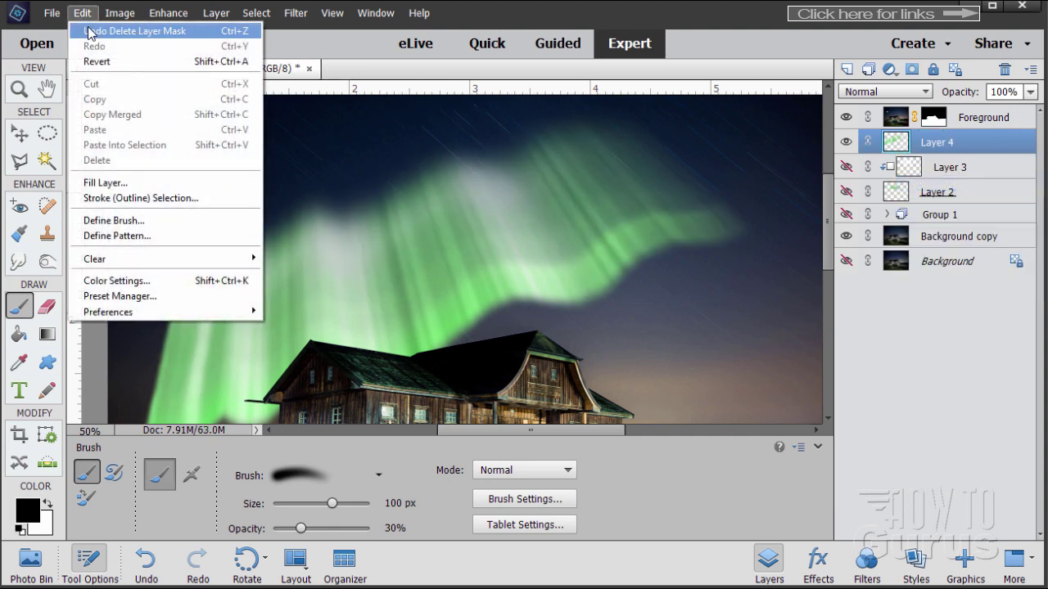
click(88, 28)
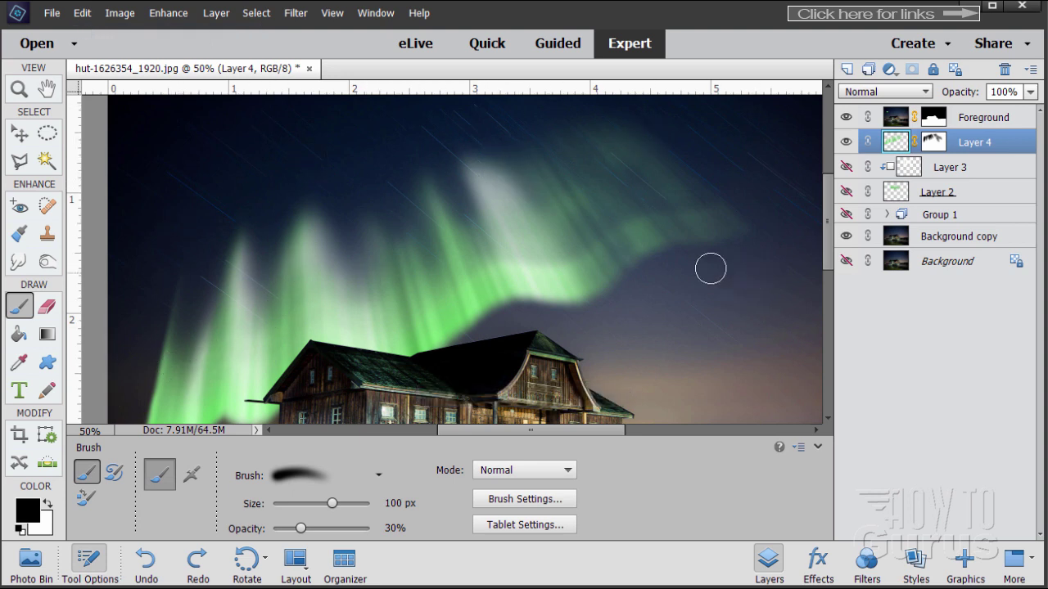
Duplicate the masked Layer 4 aurora, and nudge the original Layer 4 downward so a second curtain shows beneath the copy.
click(25, 137)
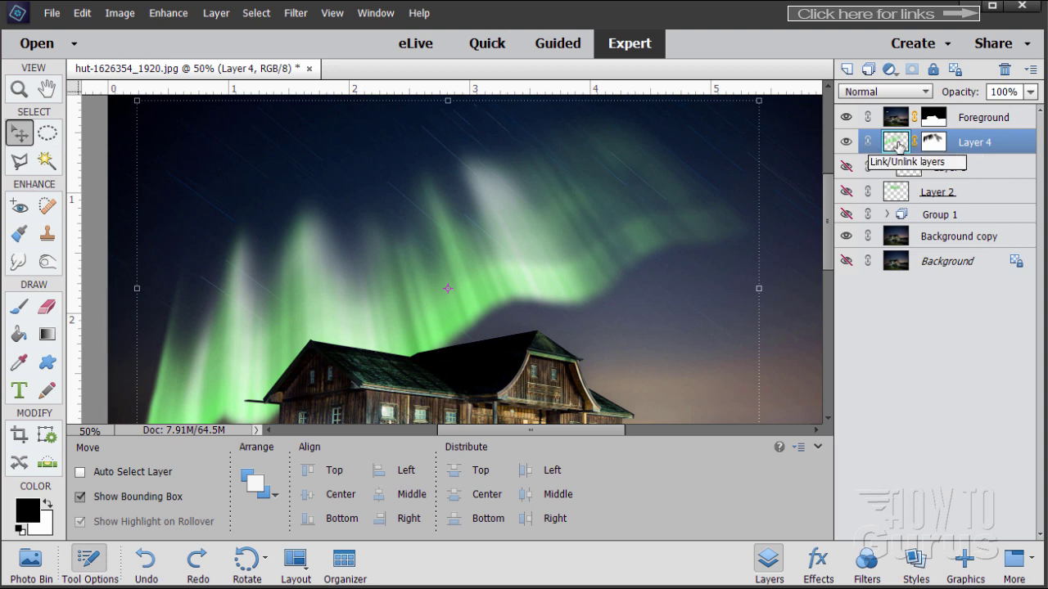
drag(897, 145, 846, 70)
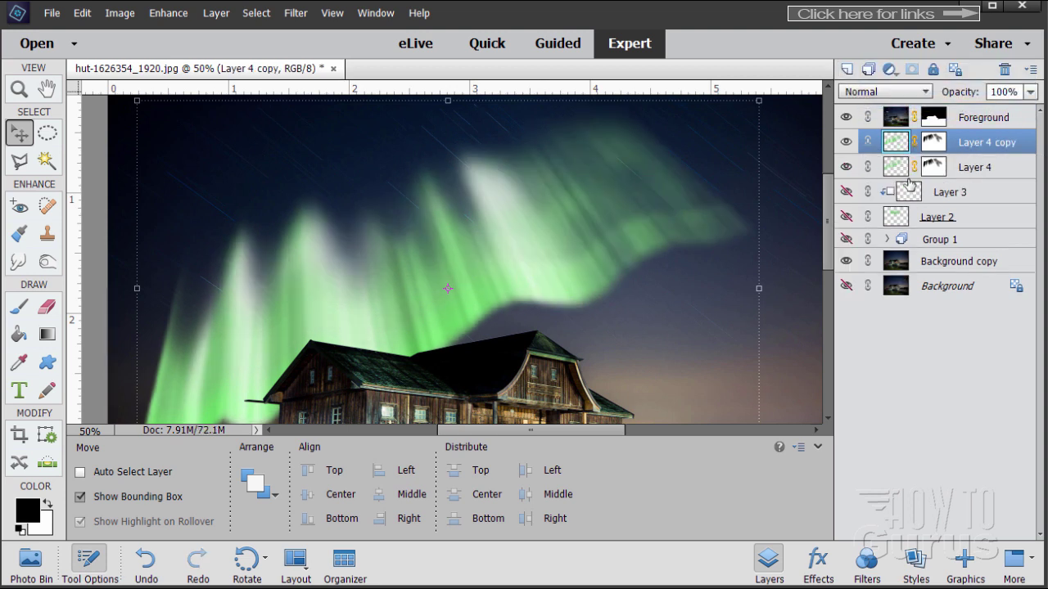
click(898, 168)
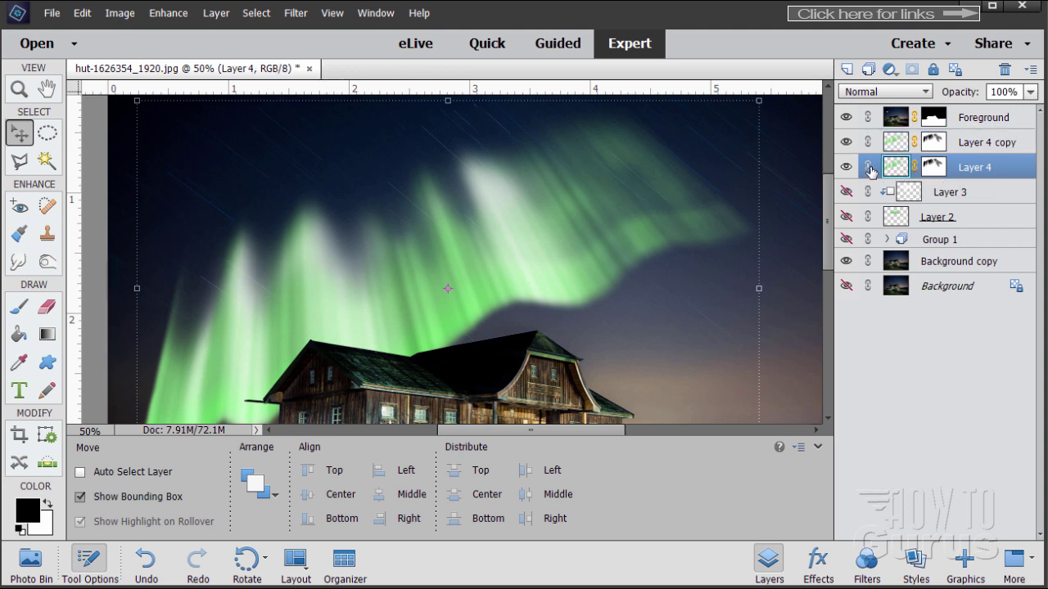
key(Down)
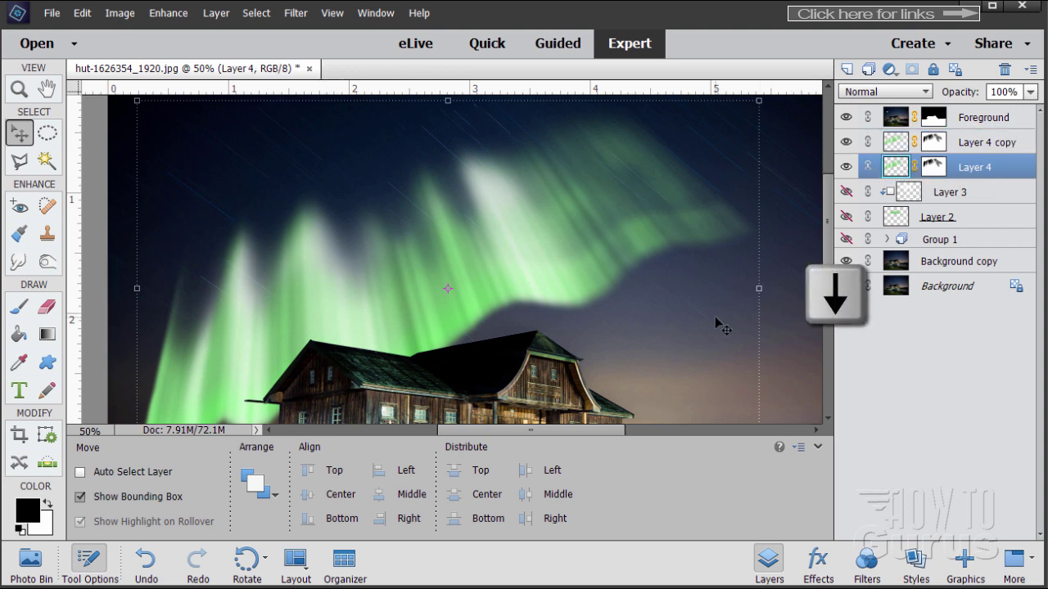
key(Down)
key(Down)
key(Down)
key(Down)
key(Down)
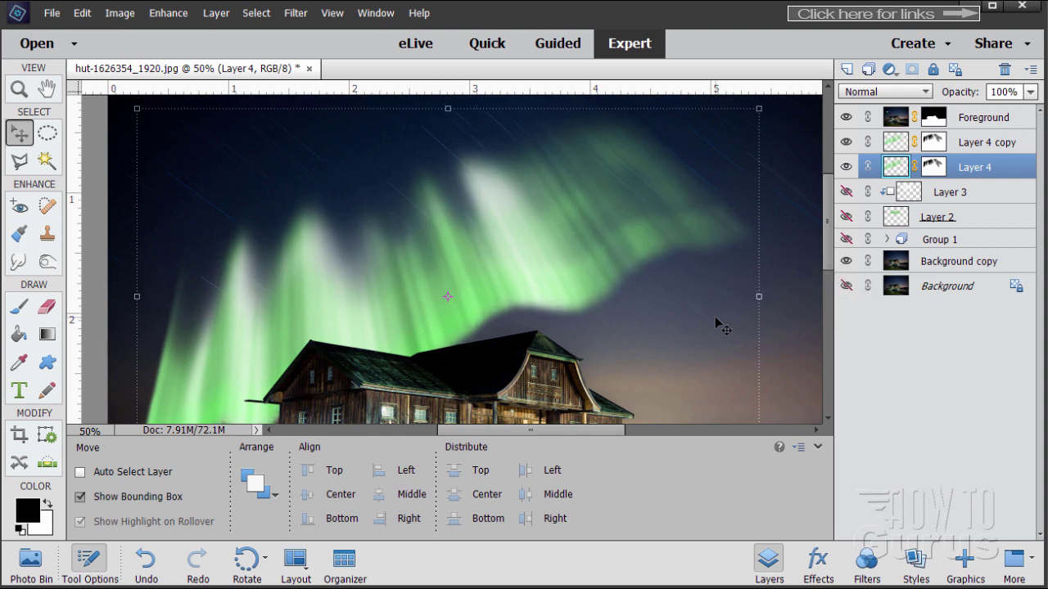
key(Down)
key(Down)
key(Down)
key(Down)
key(Down)
key(Down)
key(Down)
key(Down)
key(Down)
key(Down)
key(Down)
key(Down)
key(Down)
key(Down)
key(Down)
key(Down)
key(Down)
key(Down)
key(Down)
key(Down)
key(Down)
key(Down)
key(Down)
key(Down)
key(Down)
key(Down)
key(Down)
key(Down)
key(Down)
key(Down)
key(Down)
key(Down)
key(Down)
key(Down)
key(Down)
key(Down)
key(Down)
key(Down)
key(Down)
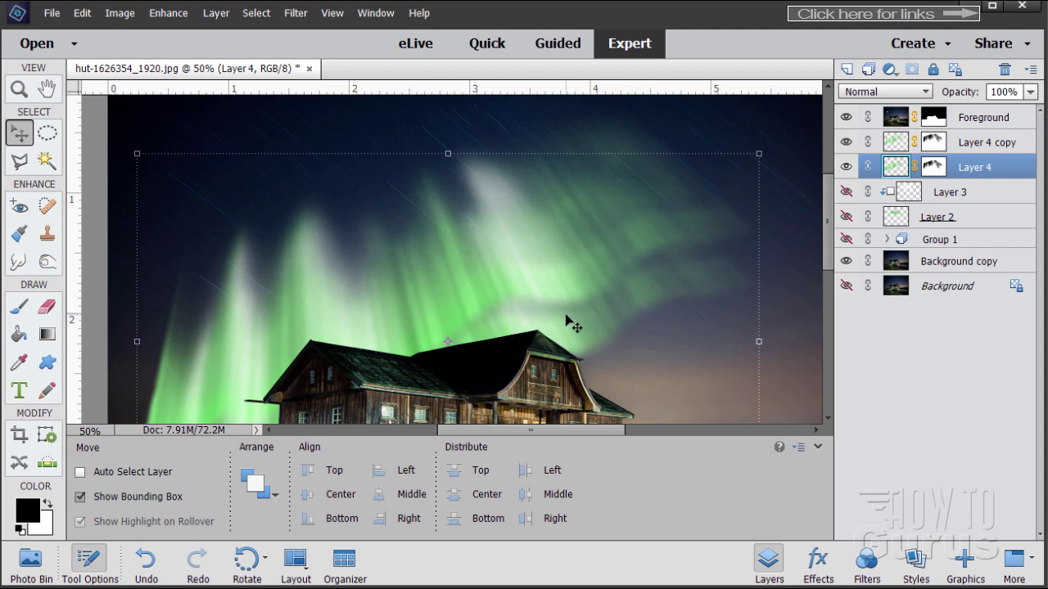
Apply a Perspective transform to Layer 4, raising its lower-left corner and slightly narrowing its lower edge.
drag(828, 237, 840, 253)
click(846, 260)
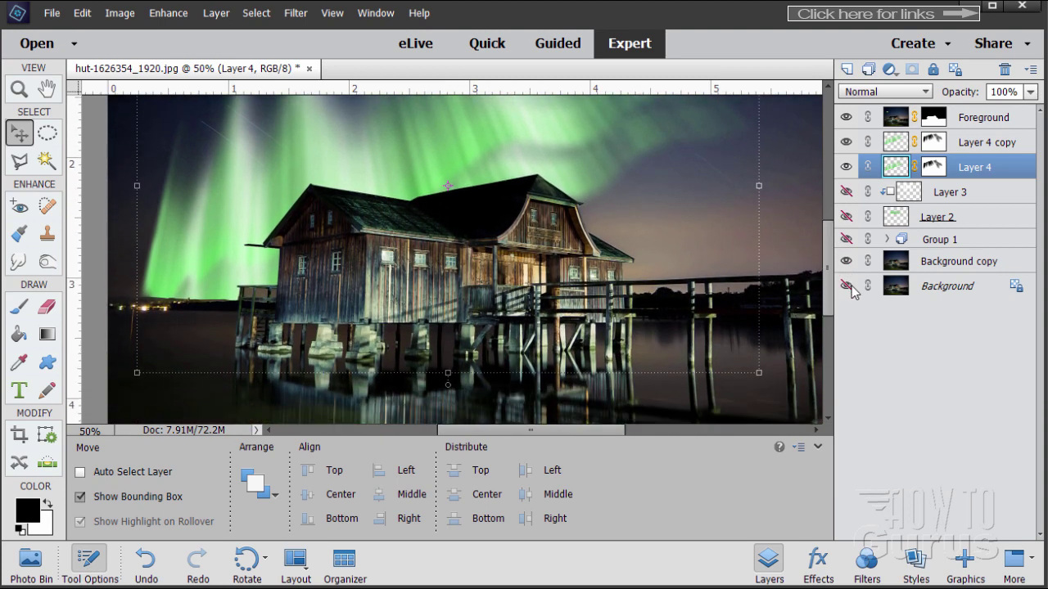
scroll(532, 337, up, 1)
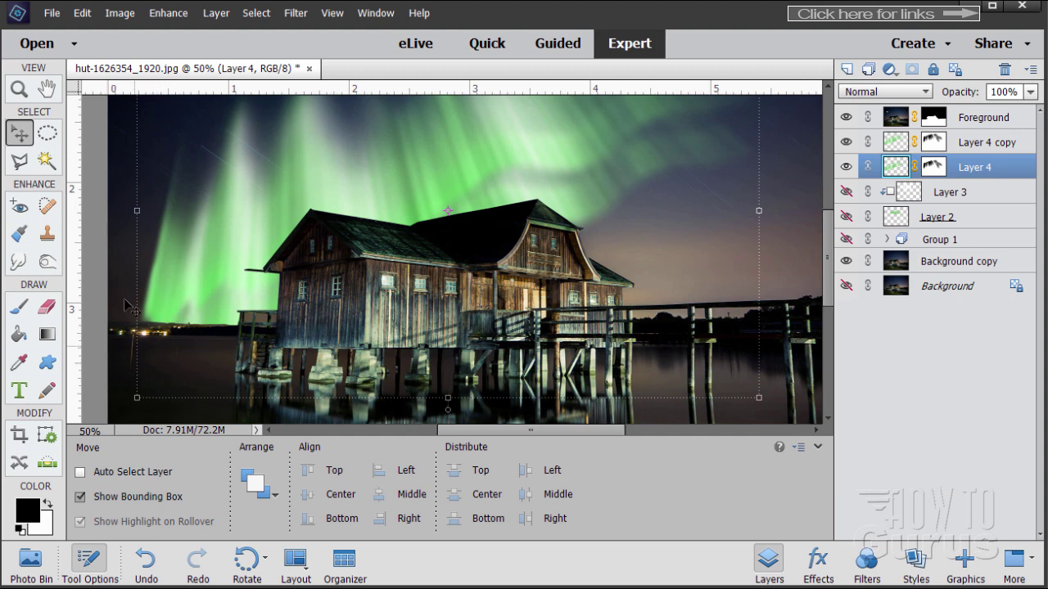
click(123, 14)
mouse_move(139, 47)
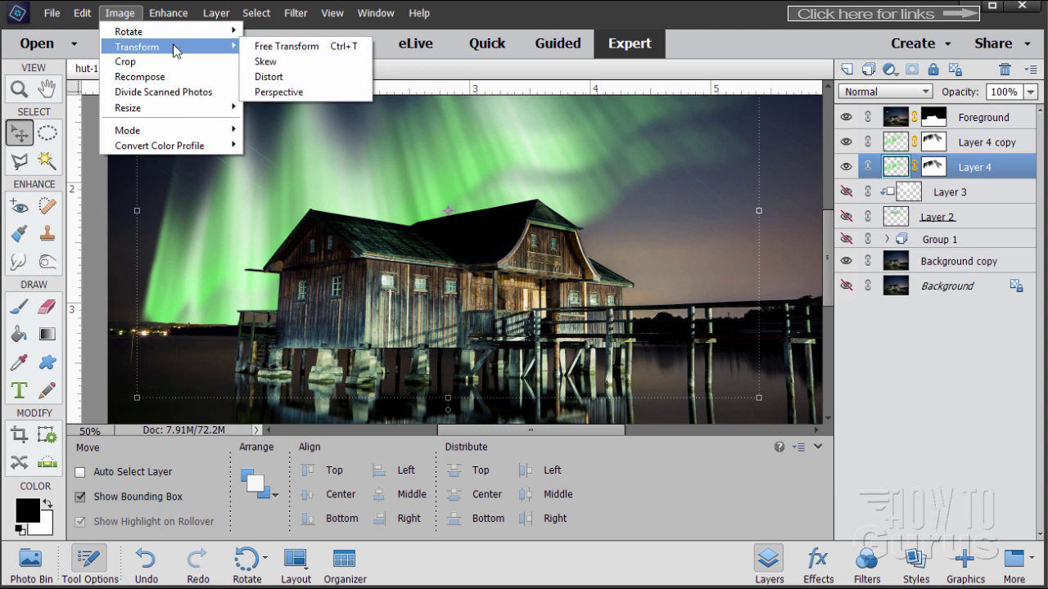
click(284, 92)
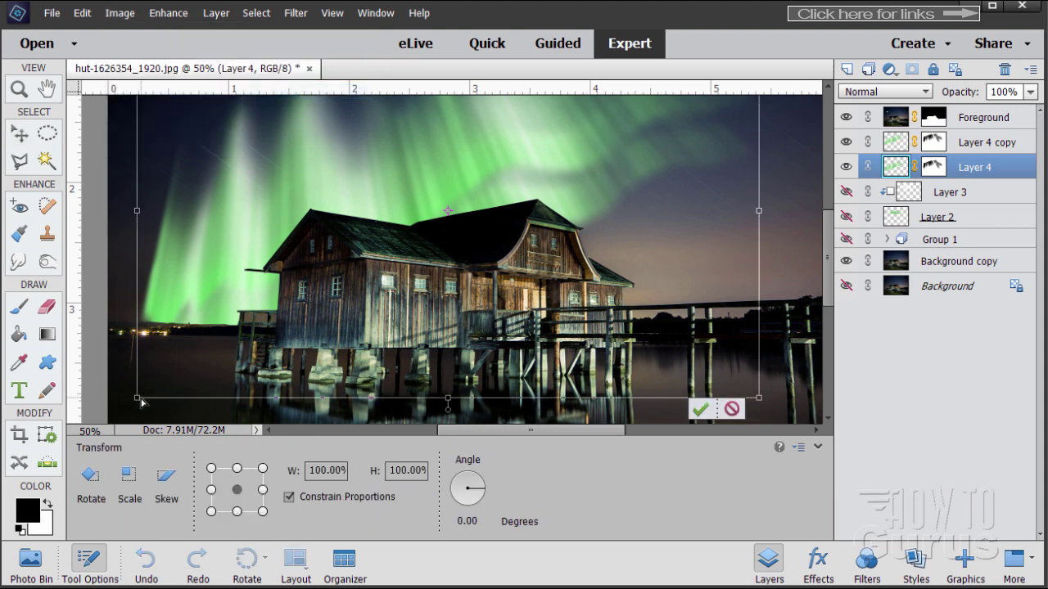
drag(139, 406, 138, 340)
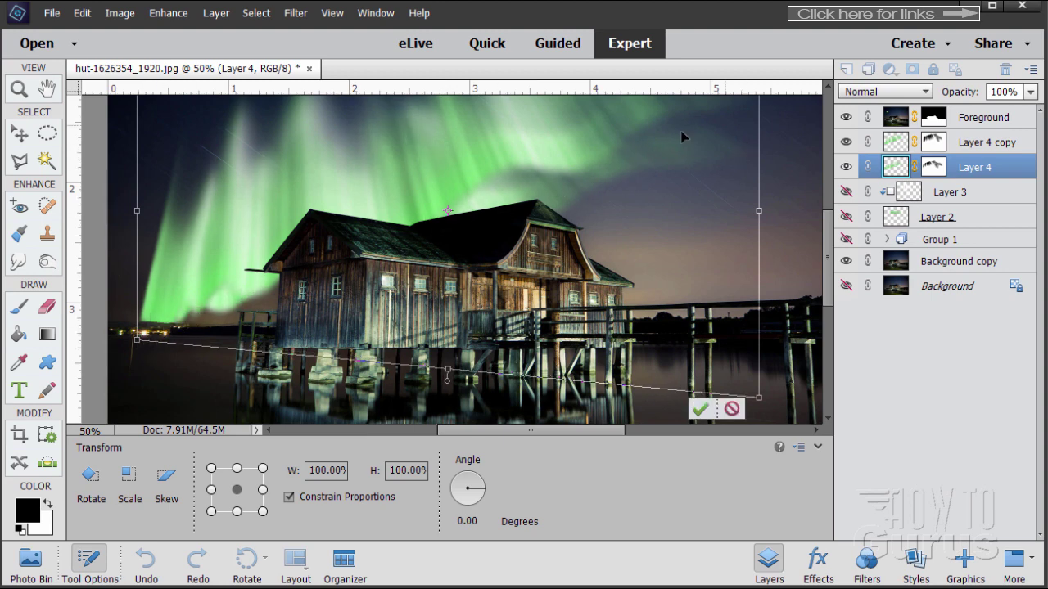
mouse_move(140, 344)
mouse_down()
mouse_move(143, 357)
mouse_move(163, 238)
mouse_move(132, 375)
mouse_move(129, 357)
mouse_move(145, 345)
mouse_up()
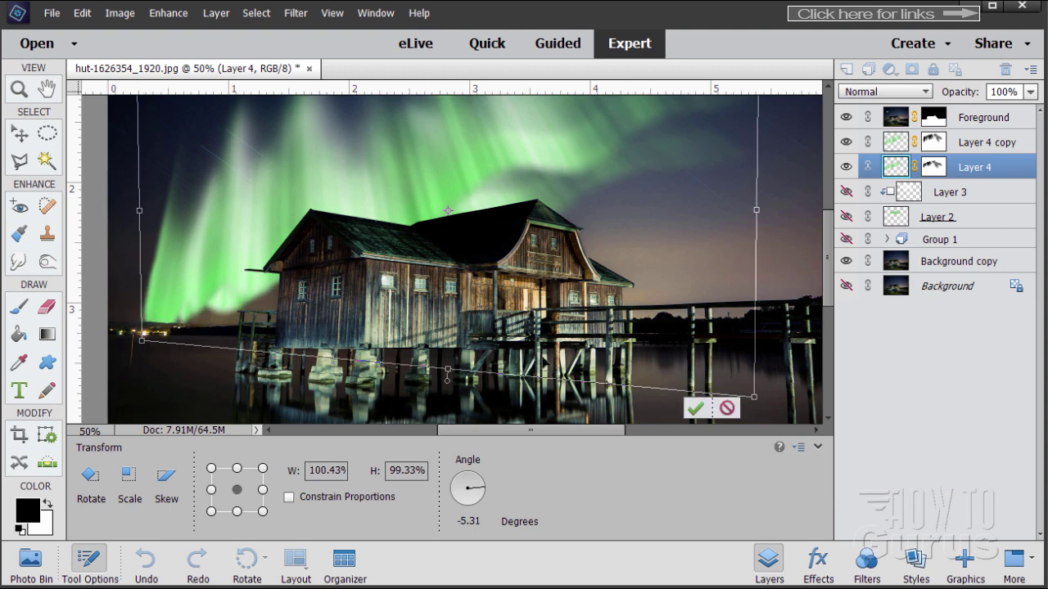
click(695, 409)
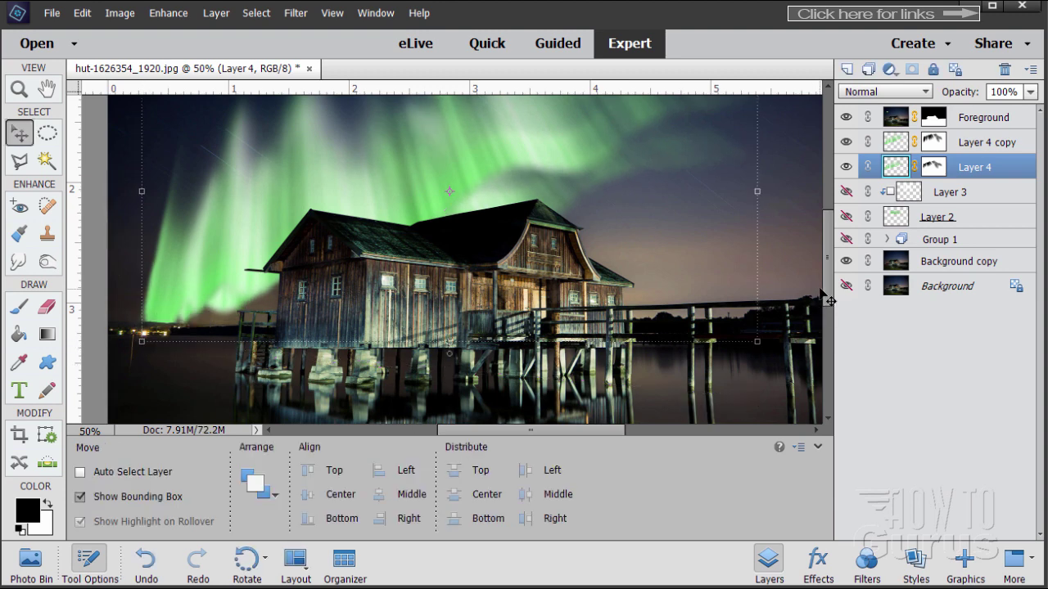
Paint black on the Layer 4 mask, raising the brush opacity to 51%, to fade the aurora's lower edge beside the hut.
scroll(829, 286, up, 3)
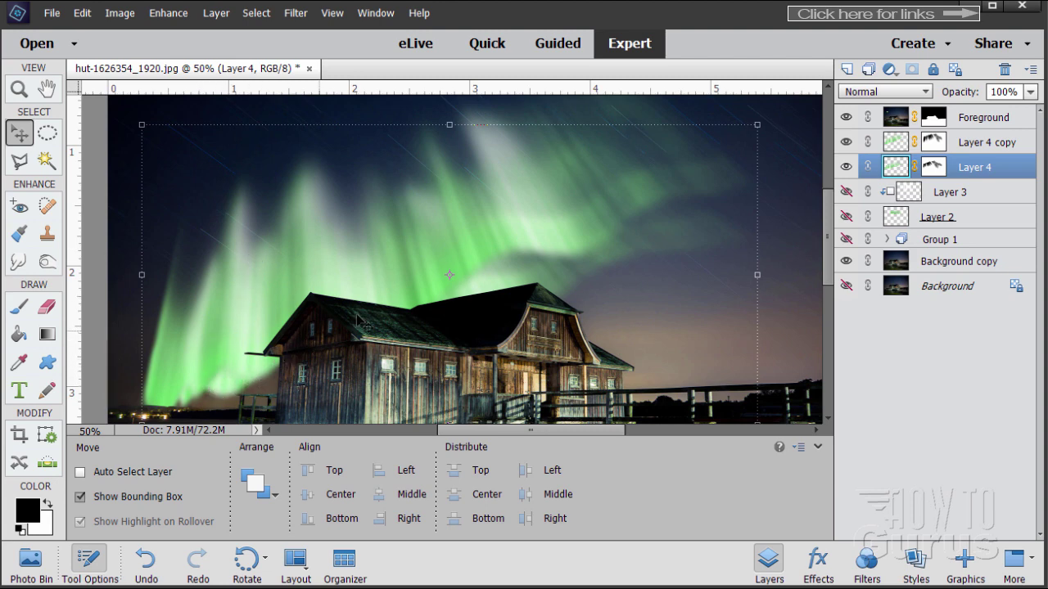
click(934, 169)
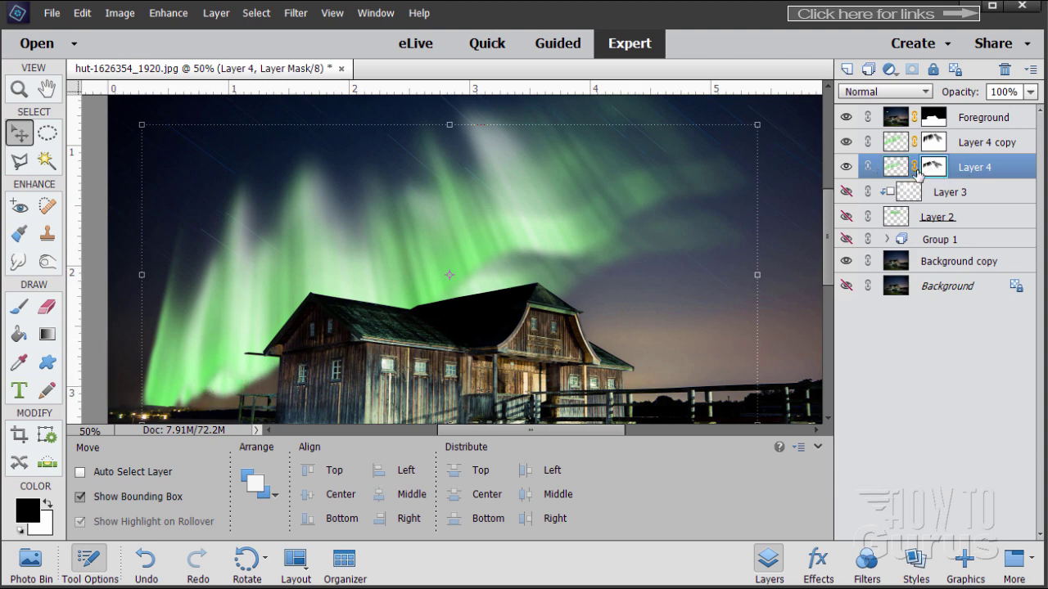
click(20, 307)
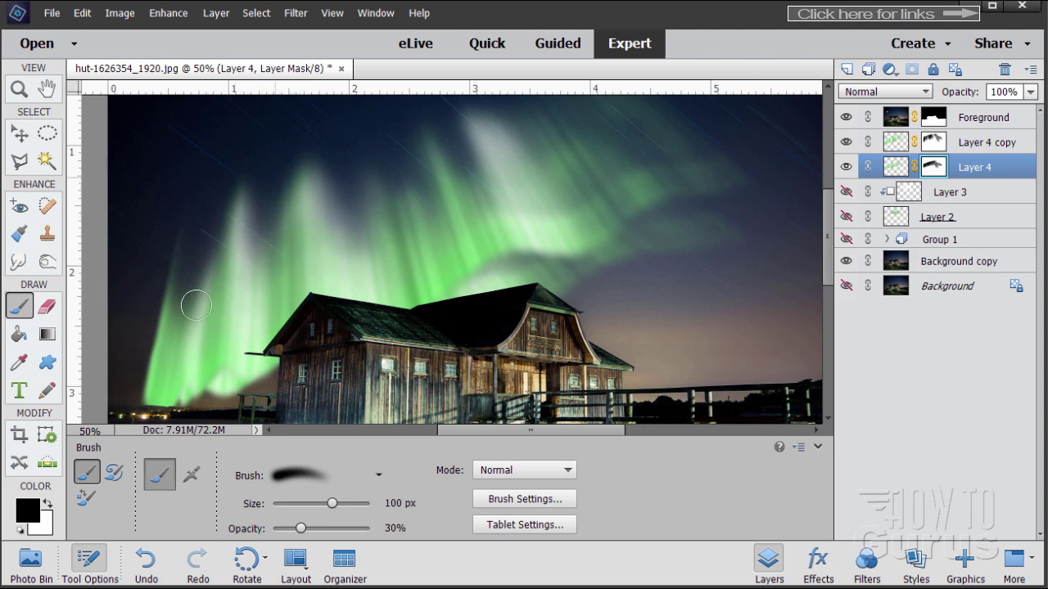
drag(300, 529, 320, 528)
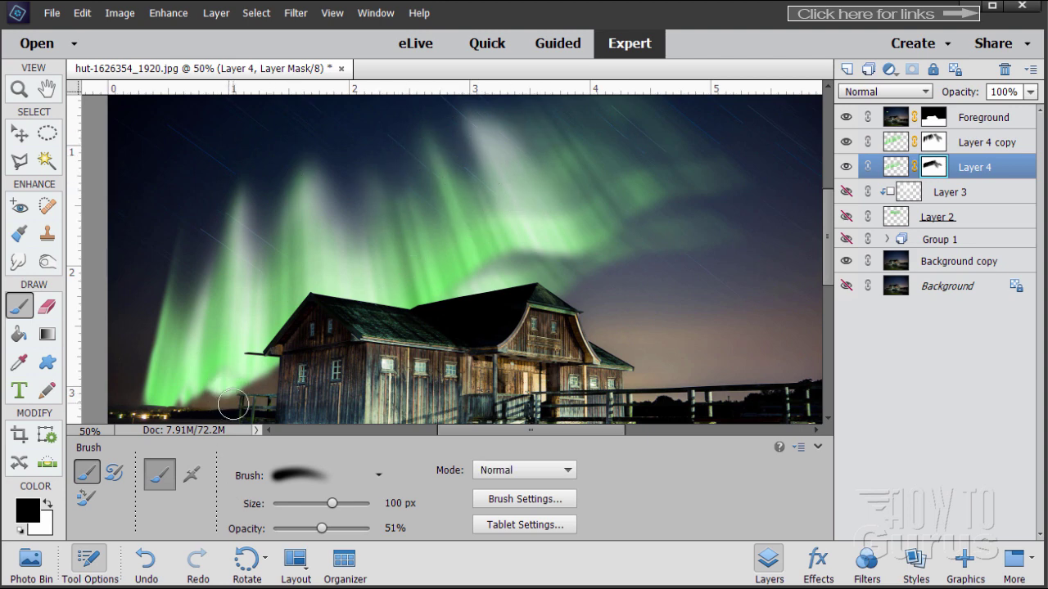
mouse_move(215, 413)
mouse_down()
mouse_move(245, 346)
mouse_move(211, 413)
mouse_move(243, 386)
mouse_move(233, 418)
mouse_up()
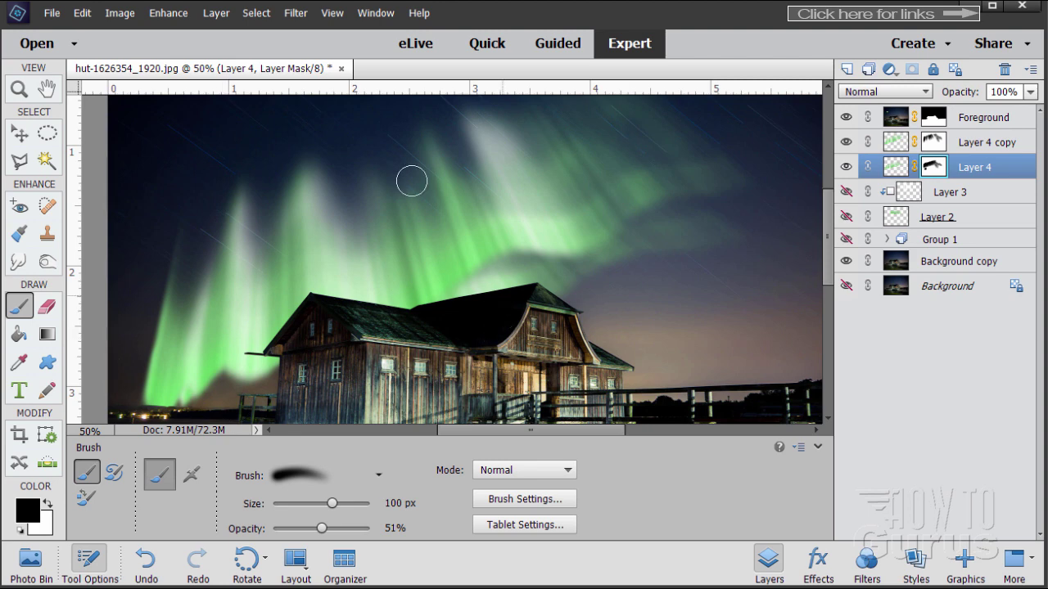
Stretch the Layer 4 aurora upward to 104.81% of its height with the whole image in view.
click(20, 135)
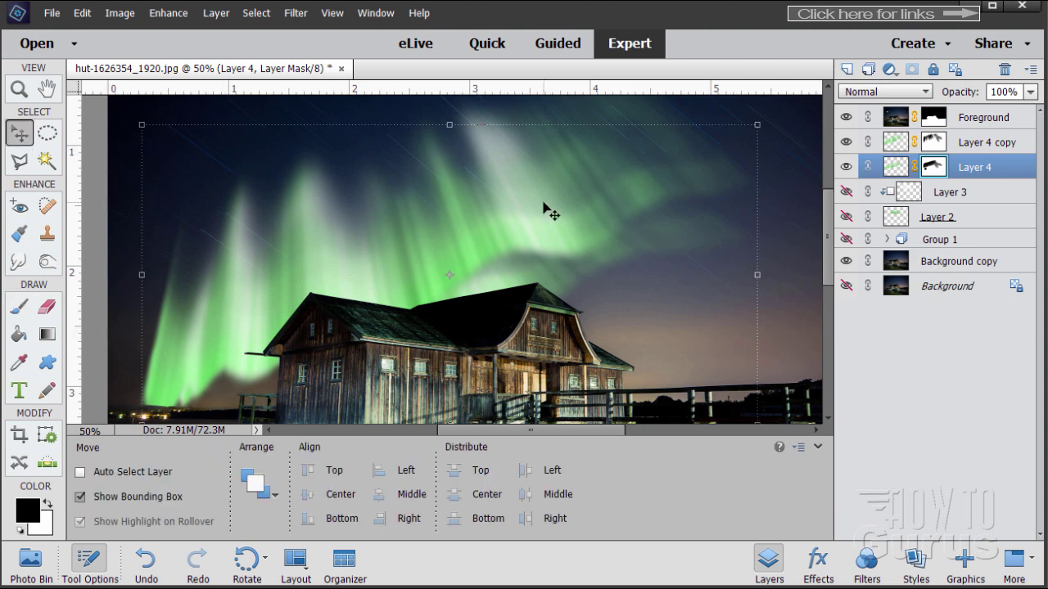
click(20, 89)
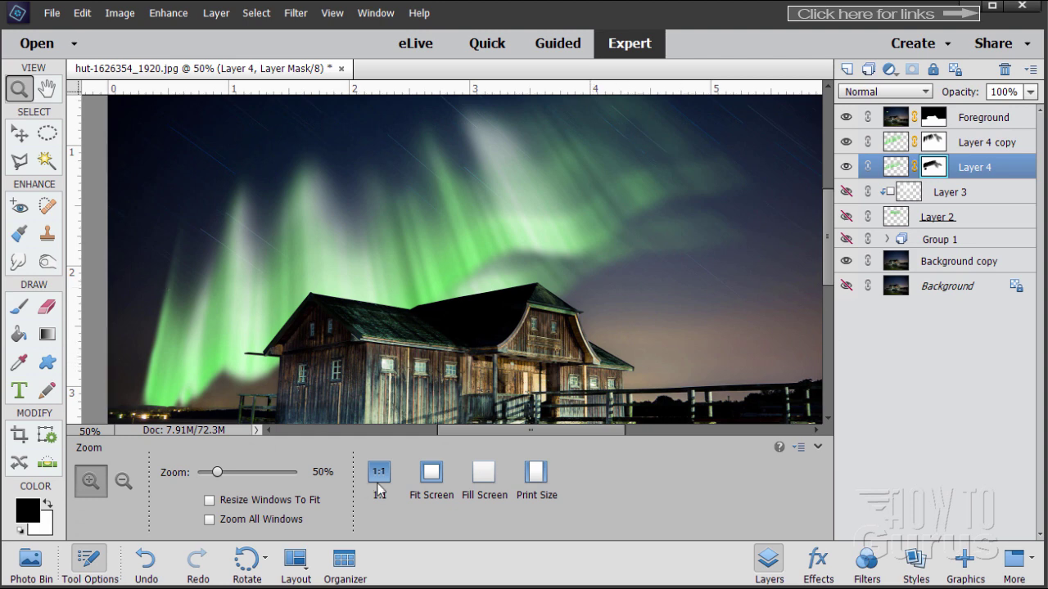
click(432, 473)
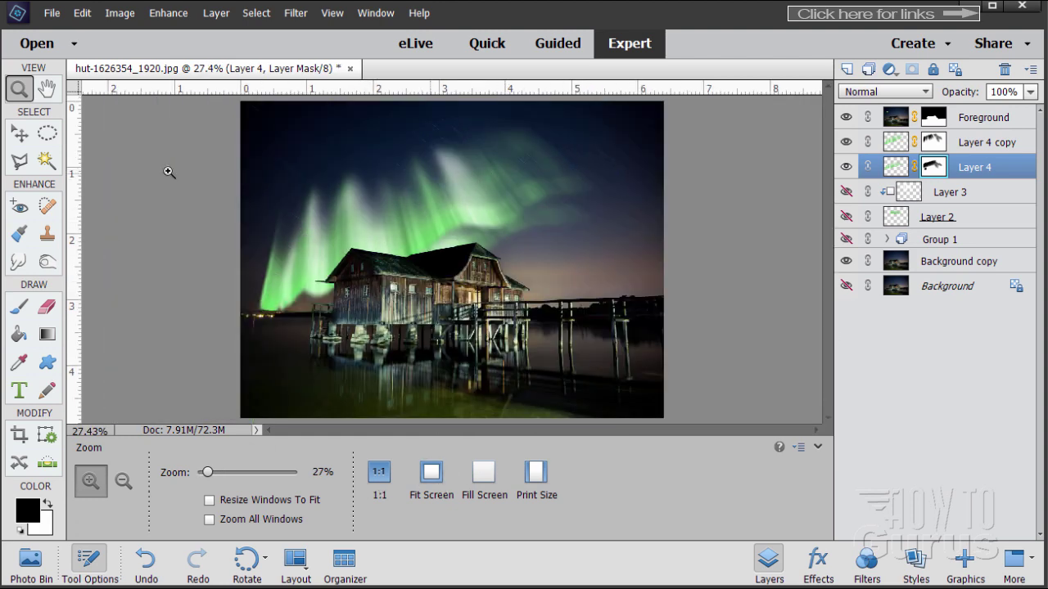
click(23, 134)
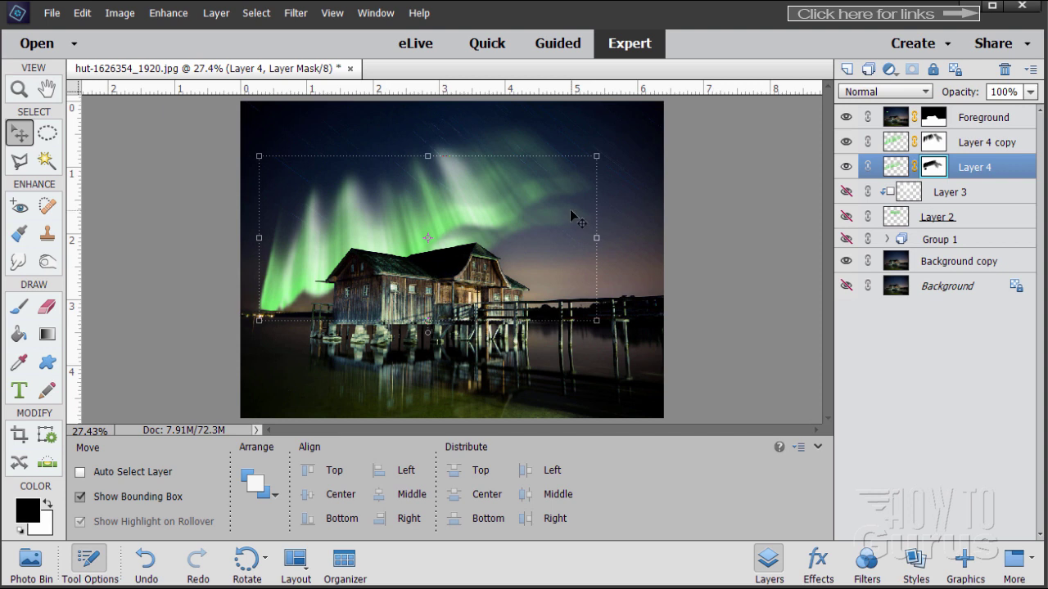
drag(427, 157, 428, 149)
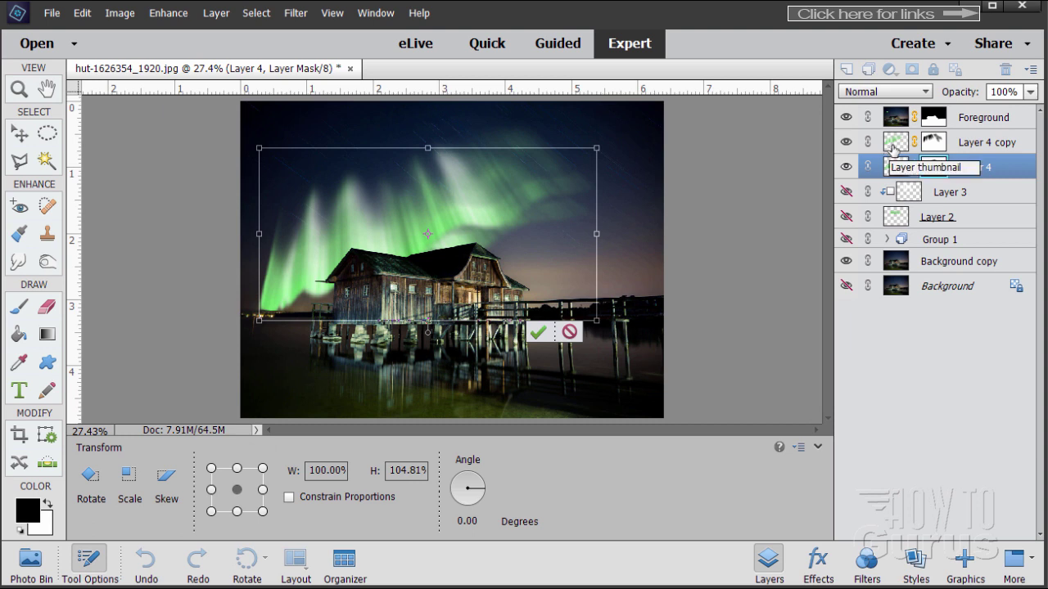
key(Return)
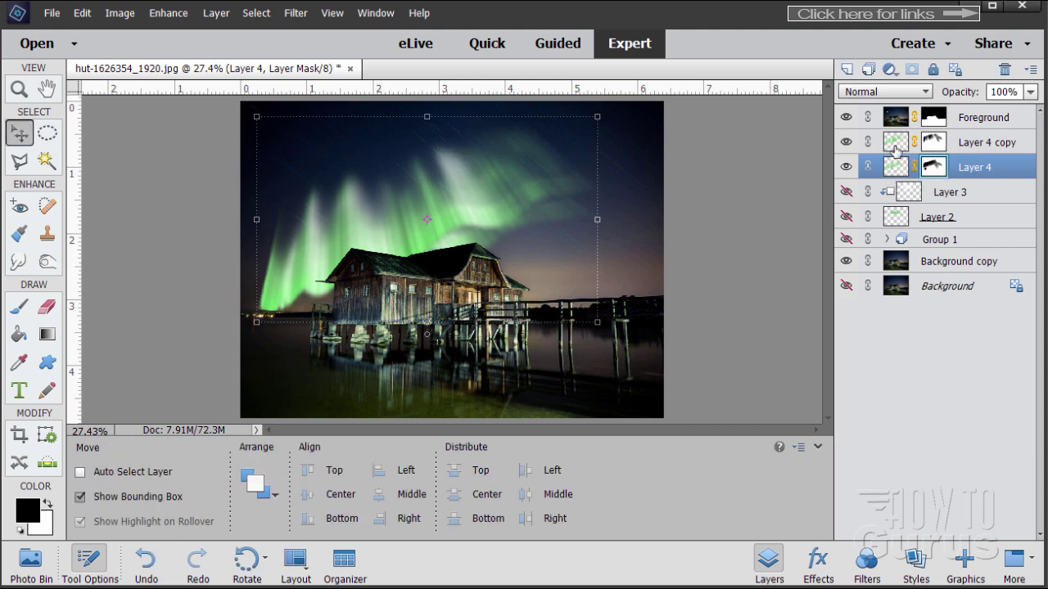
Stretch the Layer 4 copy aurora slightly upward from its upper edge.
click(895, 150)
drag(427, 117, 429, 109)
click(544, 335)
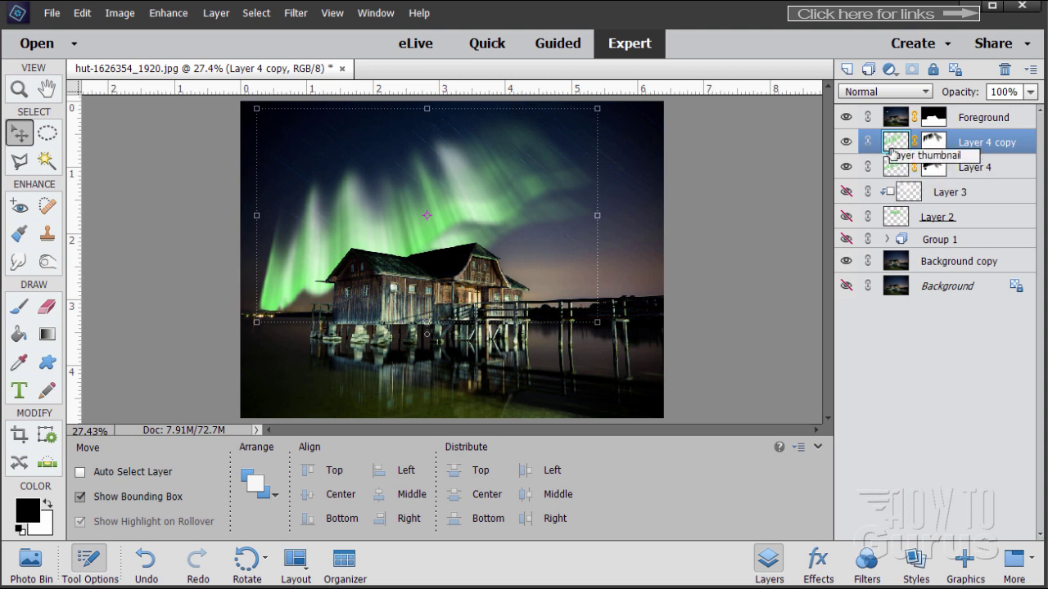
Group Layer 4 copy and Layer 4 together.
key(shift)
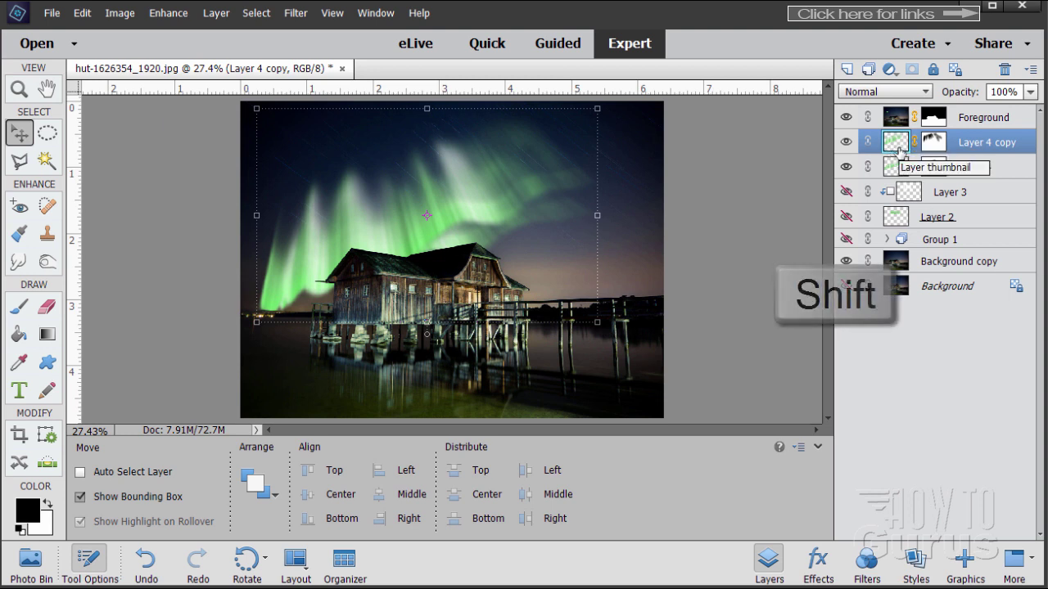
shift+click(995, 171)
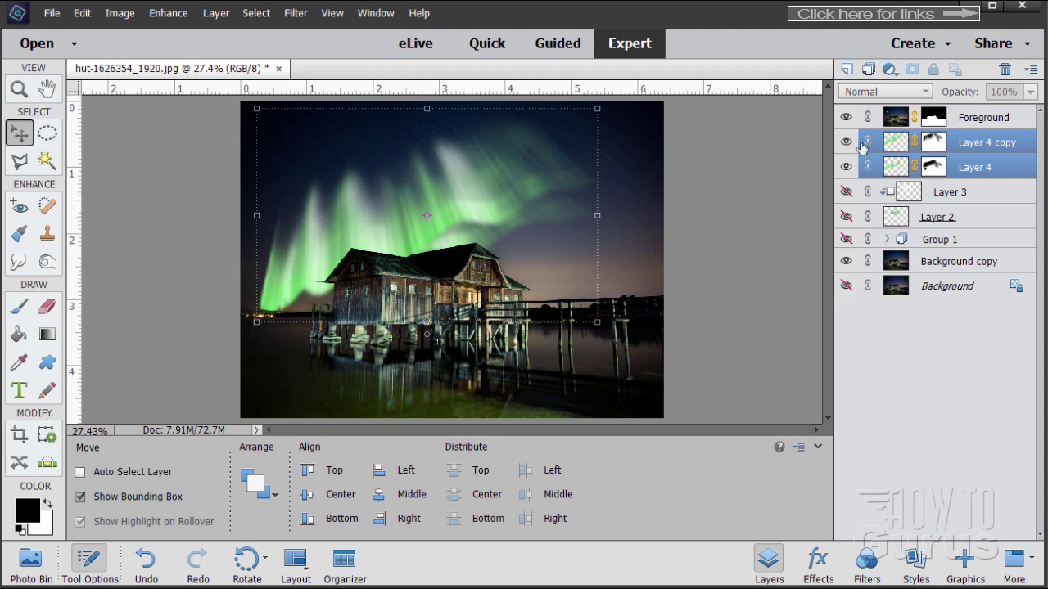
click(1019, 164)
click(974, 142)
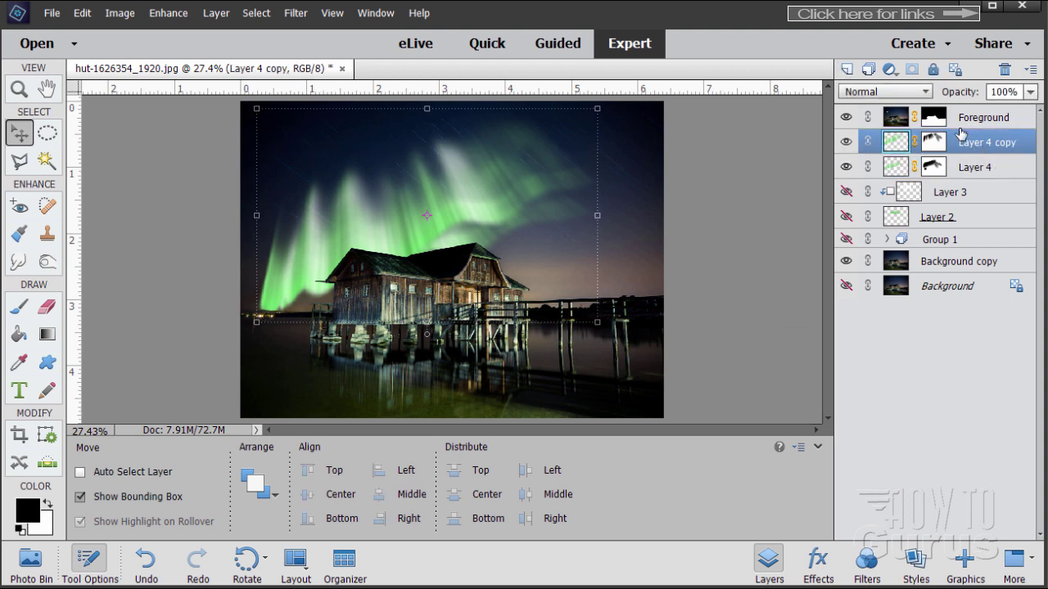
shift+click(995, 170)
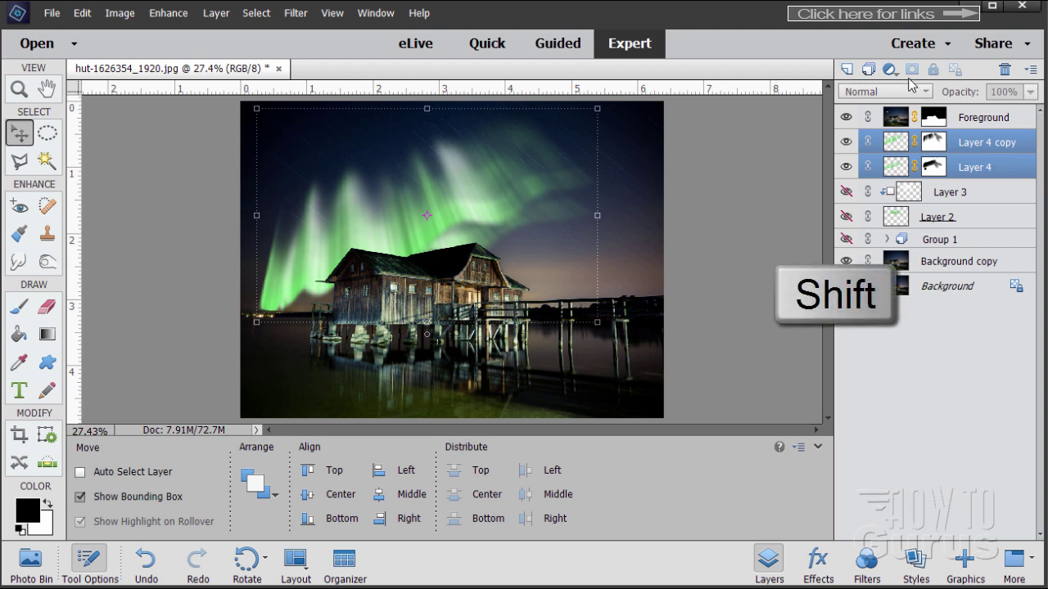
click(869, 70)
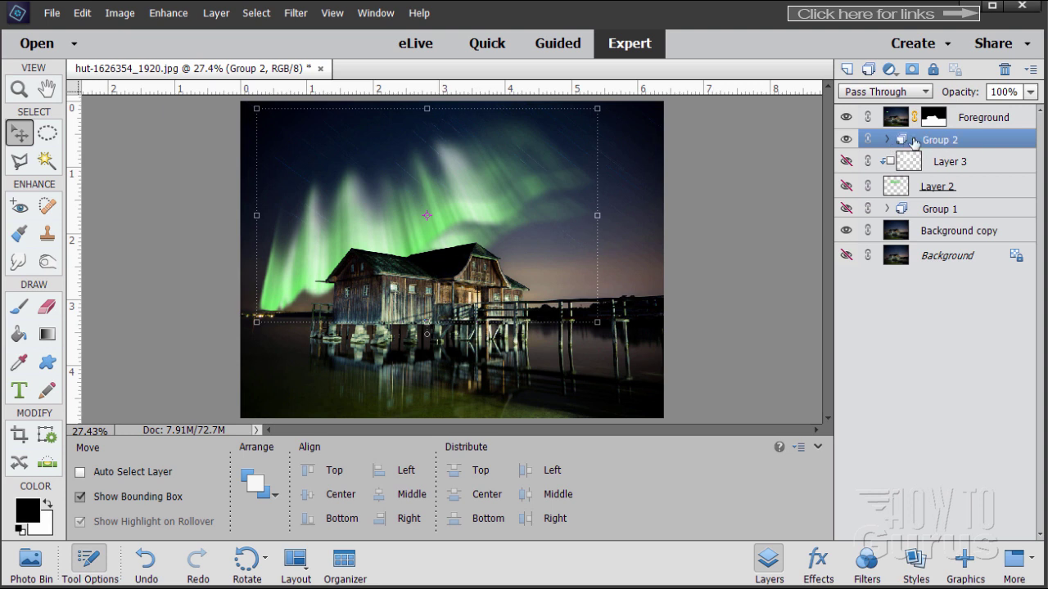
Duplicate Group 2 and place the copy above the Foreground layer.
drag(913, 143, 847, 69)
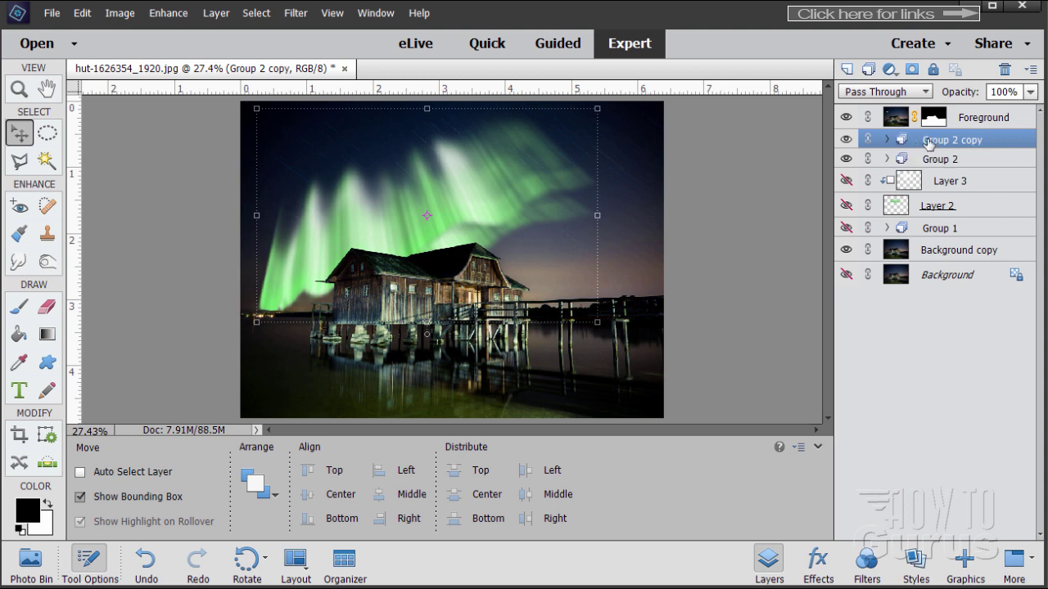
drag(921, 140, 917, 107)
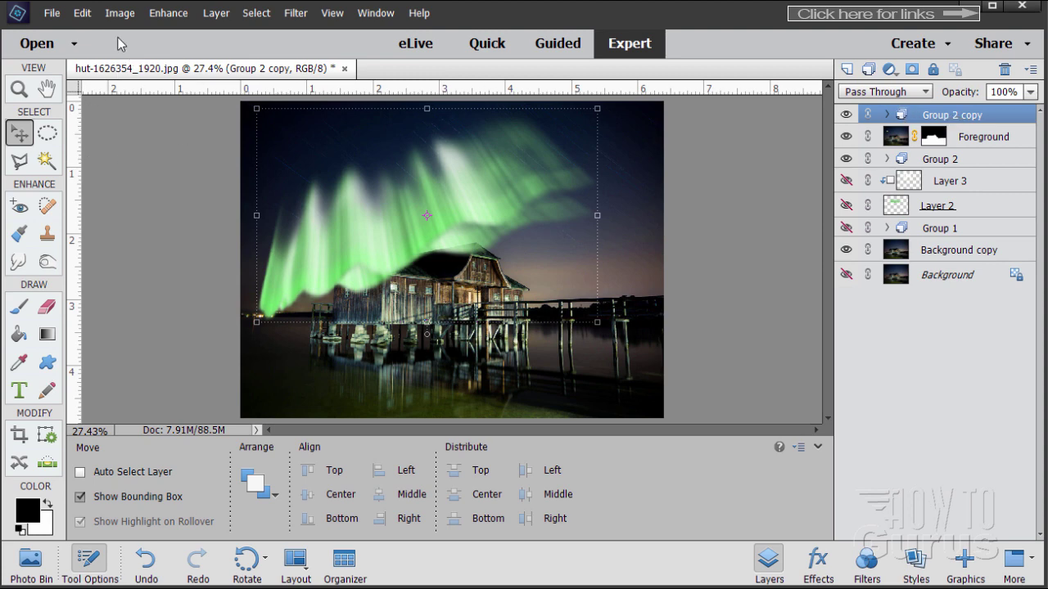
Flip the Group 2 copy vertically and move it down onto the water as the aurora's reflection.
click(120, 13)
mouse_move(139, 49)
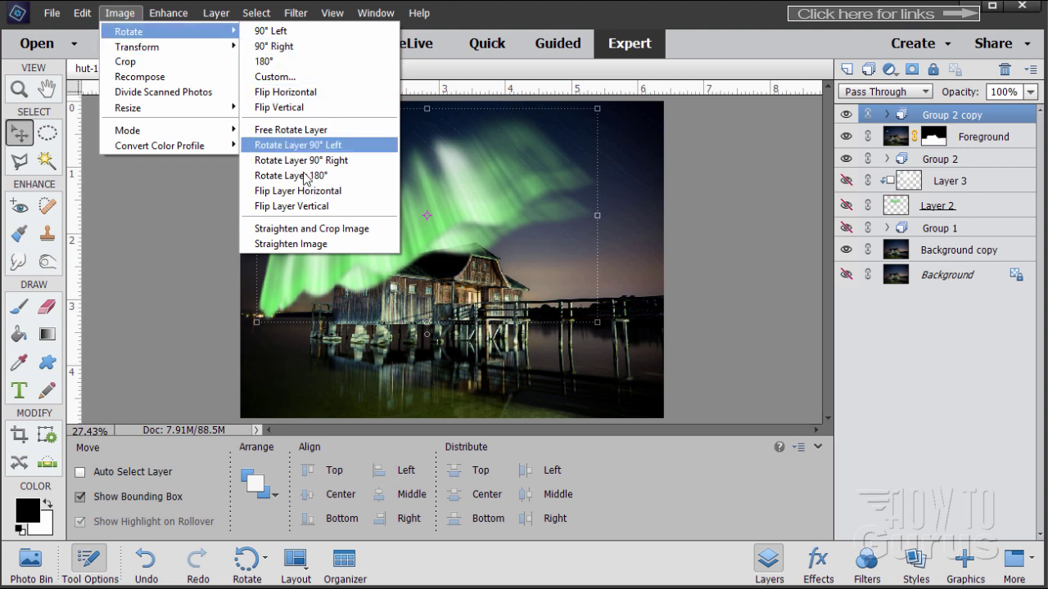
click(309, 209)
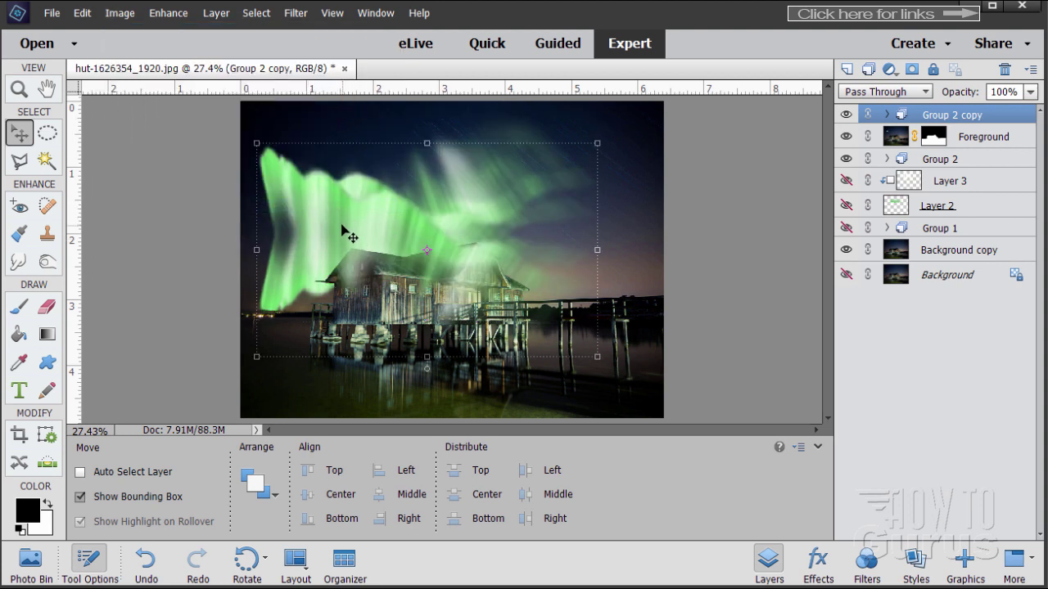
drag(335, 210, 332, 384)
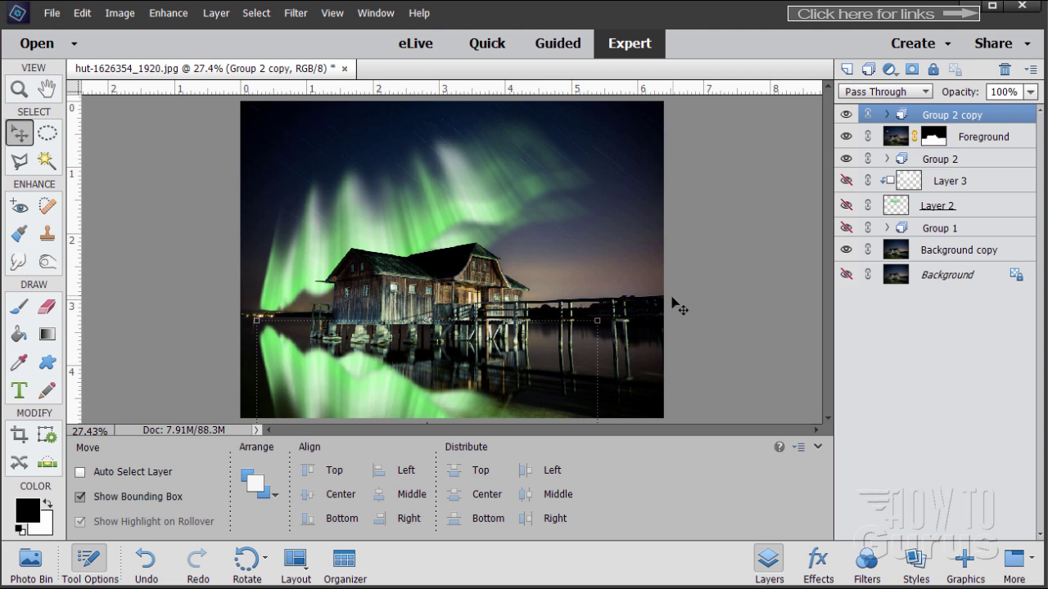
Set the reflected Group 2 copy to 30% opacity and the Color Dodge blend mode.
click(1030, 92)
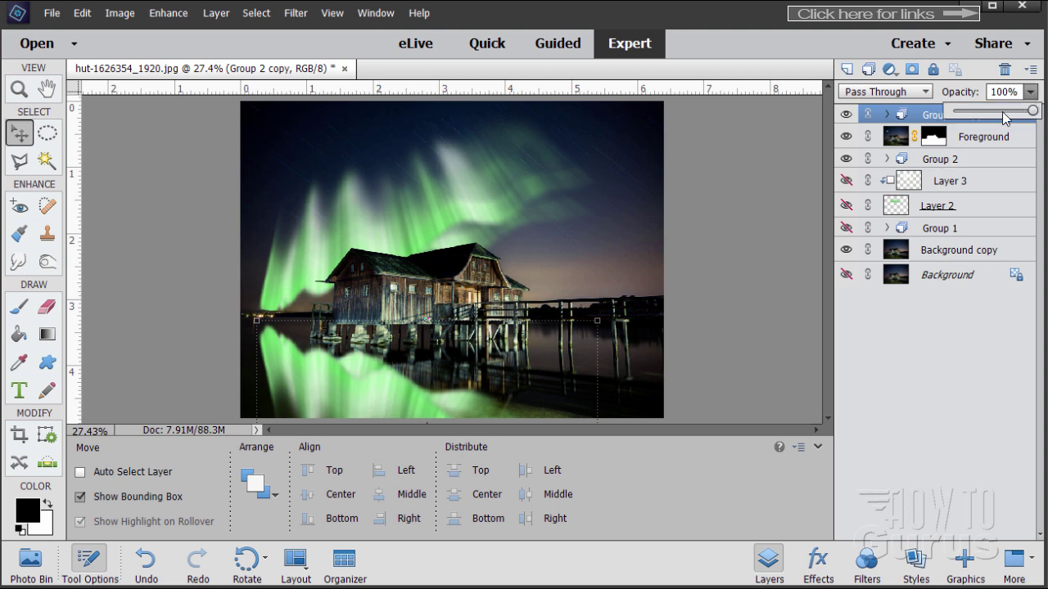
drag(996, 117, 980, 119)
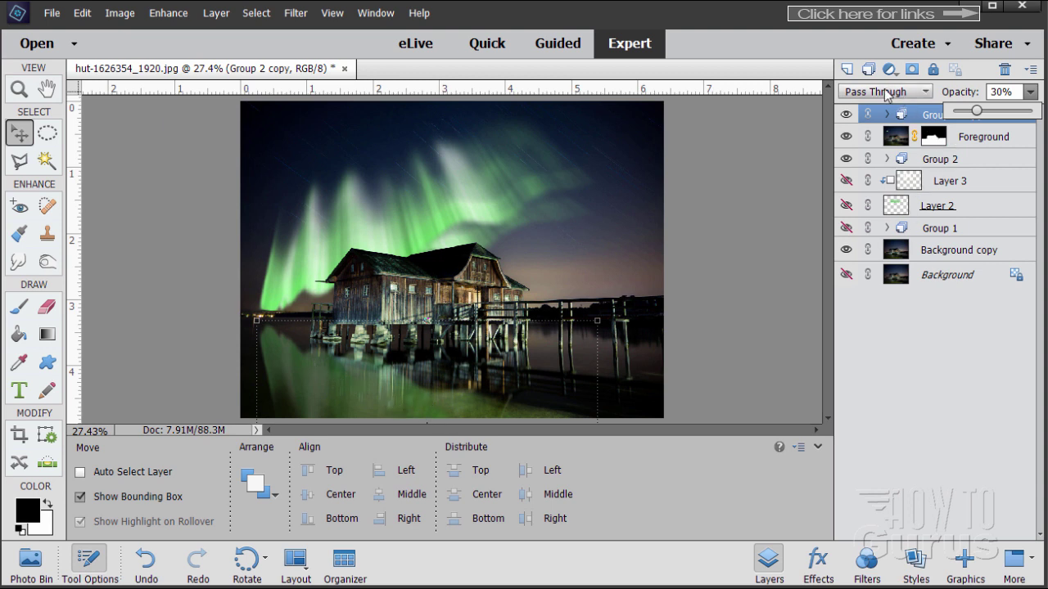
click(886, 92)
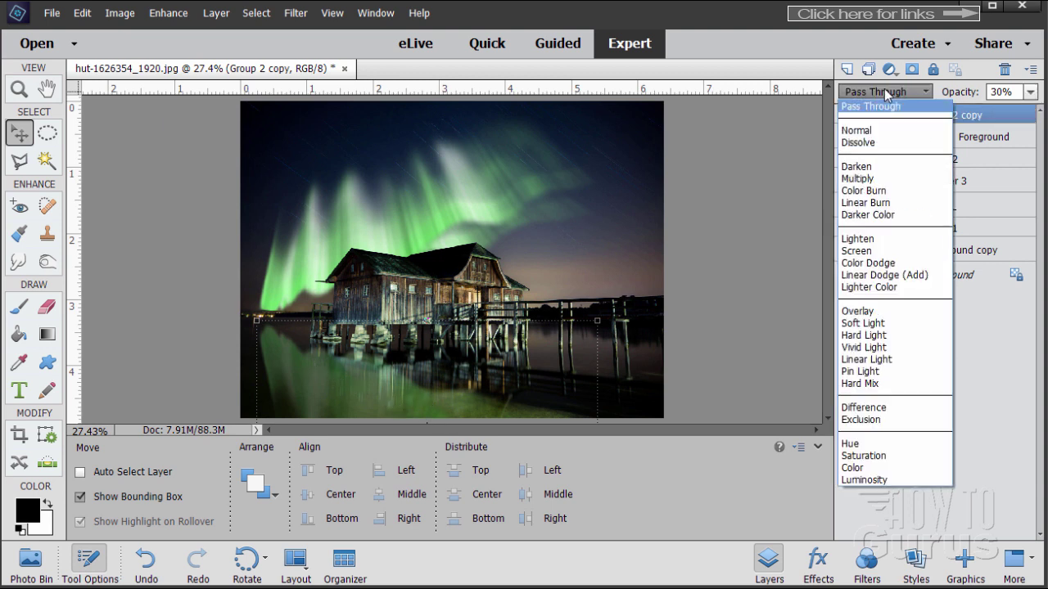
click(886, 264)
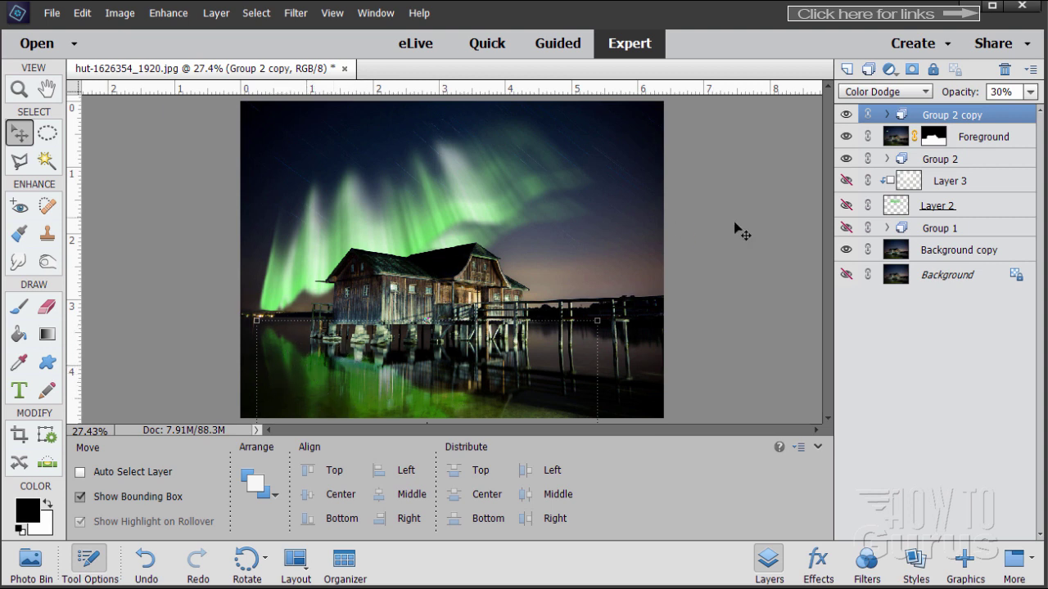
Add a layer mask to Group 2 copy as a whole.
click(887, 115)
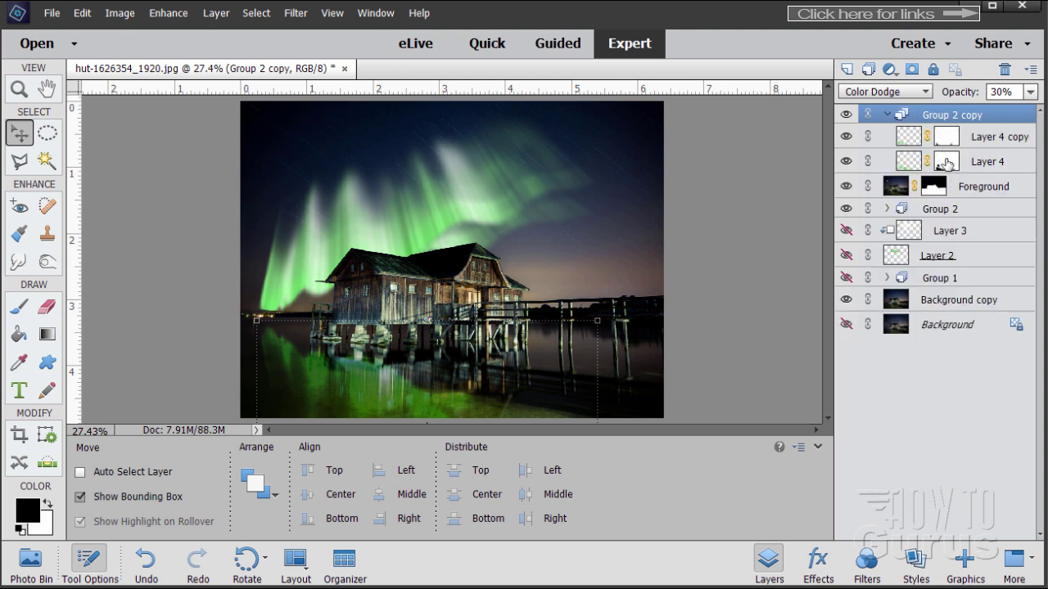
click(886, 115)
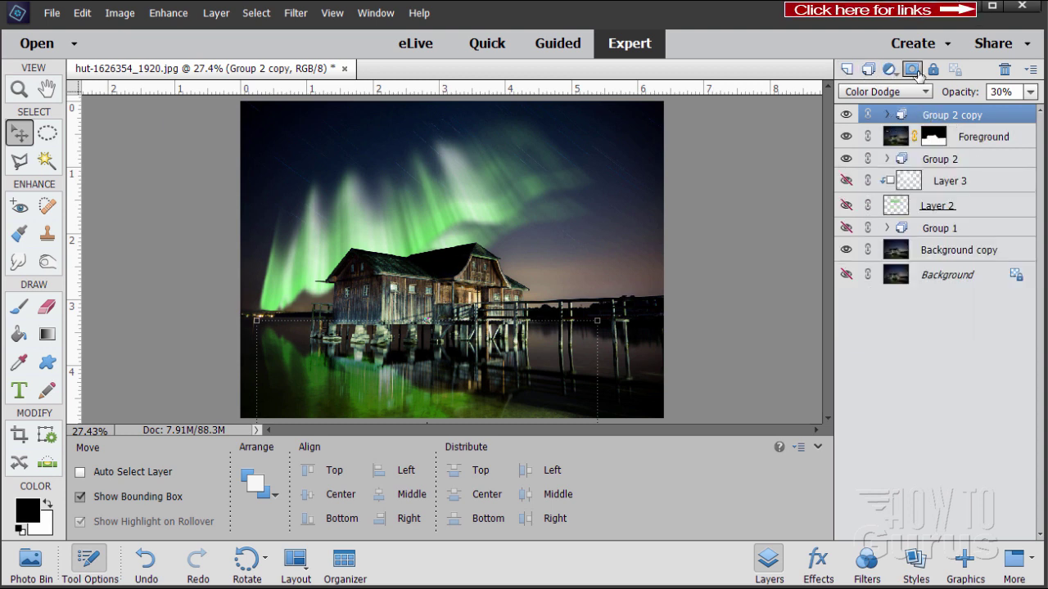
click(912, 69)
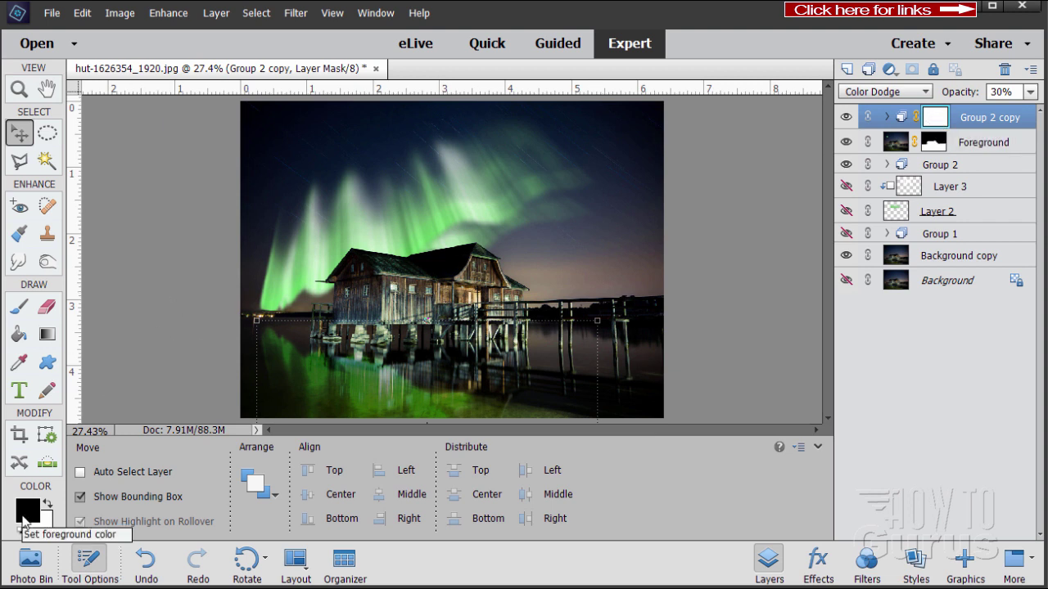
Paint black on the Group 2 copy mask with a soft 100 px brush to fade the reflection below the hut.
click(20, 307)
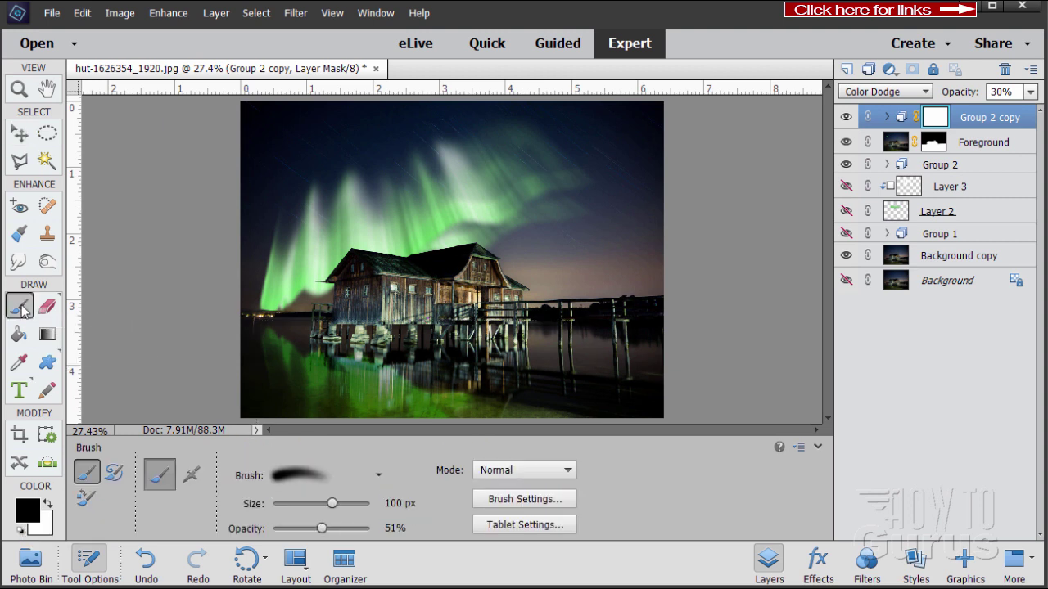
click(381, 477)
click(292, 357)
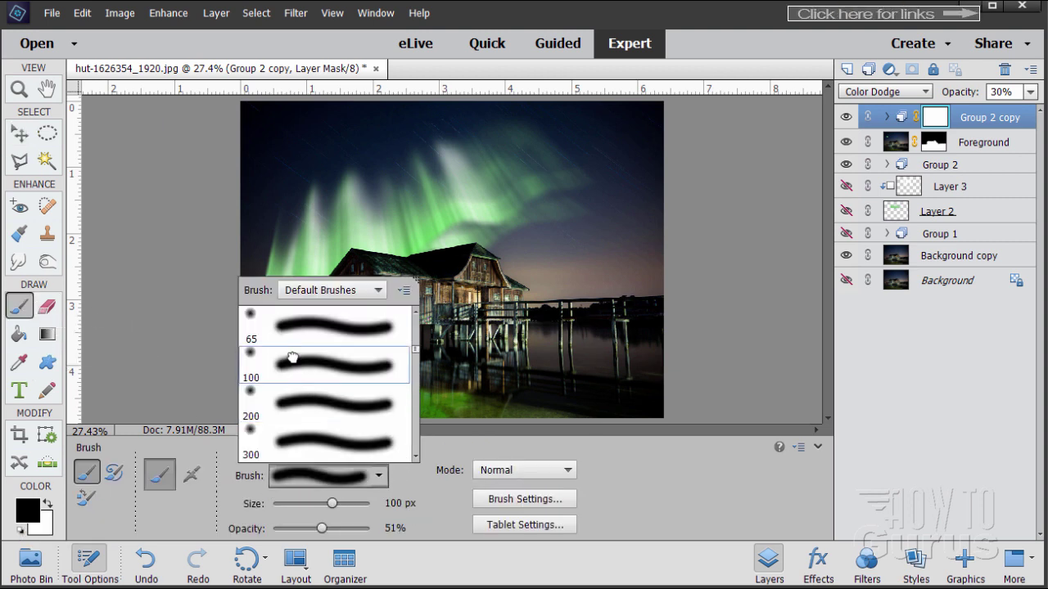
click(296, 368)
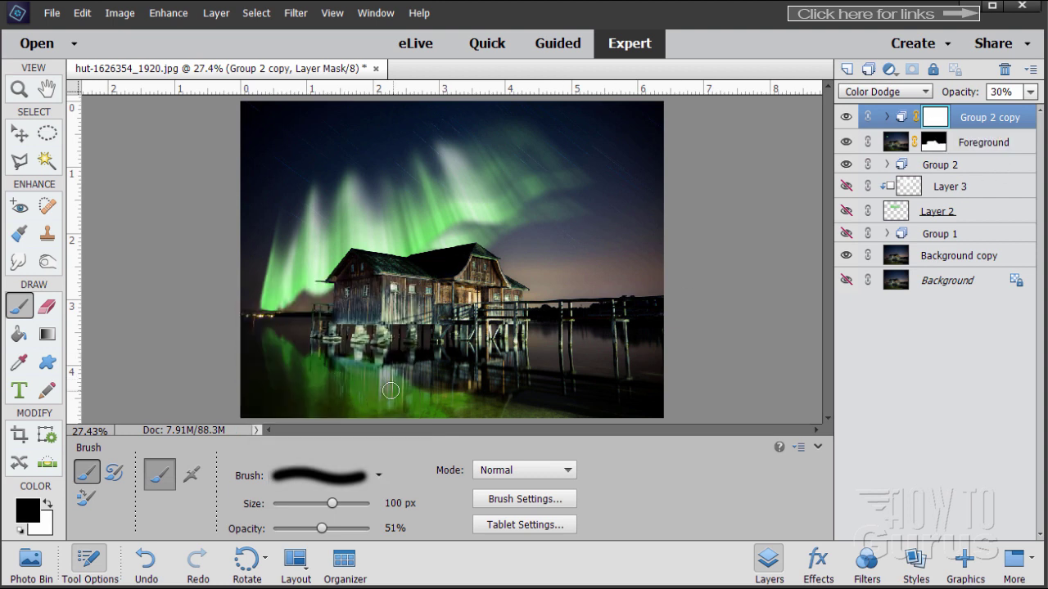
mouse_move(343, 380)
mouse_down()
mouse_move(323, 406)
mouse_move(320, 348)
mouse_move(310, 415)
mouse_move(322, 374)
mouse_move(349, 355)
mouse_move(350, 416)
mouse_up()
mouse_move(327, 347)
mouse_down()
mouse_move(313, 409)
mouse_move(317, 366)
mouse_move(378, 360)
mouse_move(382, 416)
mouse_move(414, 423)
mouse_move(454, 392)
mouse_move(455, 406)
mouse_move(464, 395)
mouse_move(430, 374)
mouse_move(405, 382)
mouse_move(459, 404)
mouse_move(421, 422)
mouse_move(407, 407)
mouse_move(378, 404)
mouse_move(363, 384)
mouse_move(477, 416)
mouse_move(404, 425)
mouse_move(350, 402)
mouse_move(341, 414)
mouse_move(326, 399)
mouse_move(330, 374)
mouse_move(388, 374)
mouse_up()
mouse_move(461, 384)
mouse_down()
mouse_move(411, 416)
mouse_move(362, 331)
mouse_move(361, 395)
mouse_up()
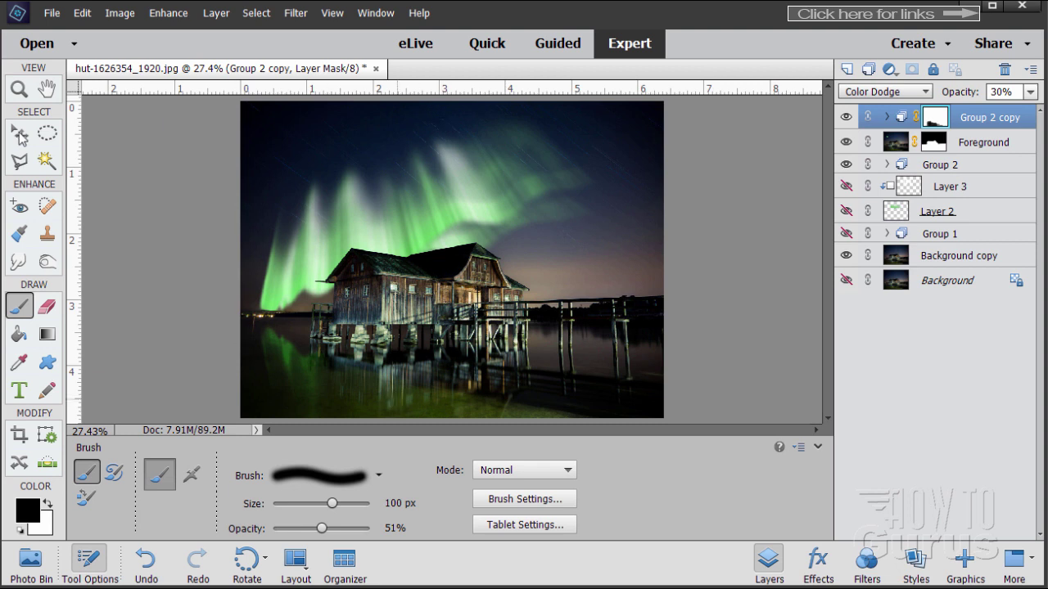
key(v)
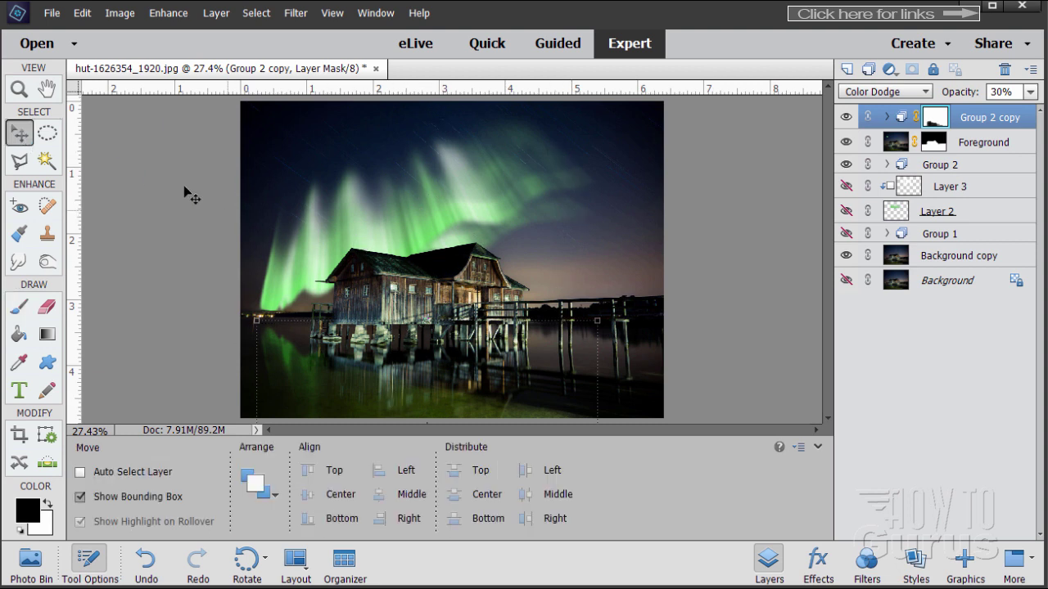
Magnify the image to 50% and enlarge it in a floating window.
click(25, 90)
click(376, 221)
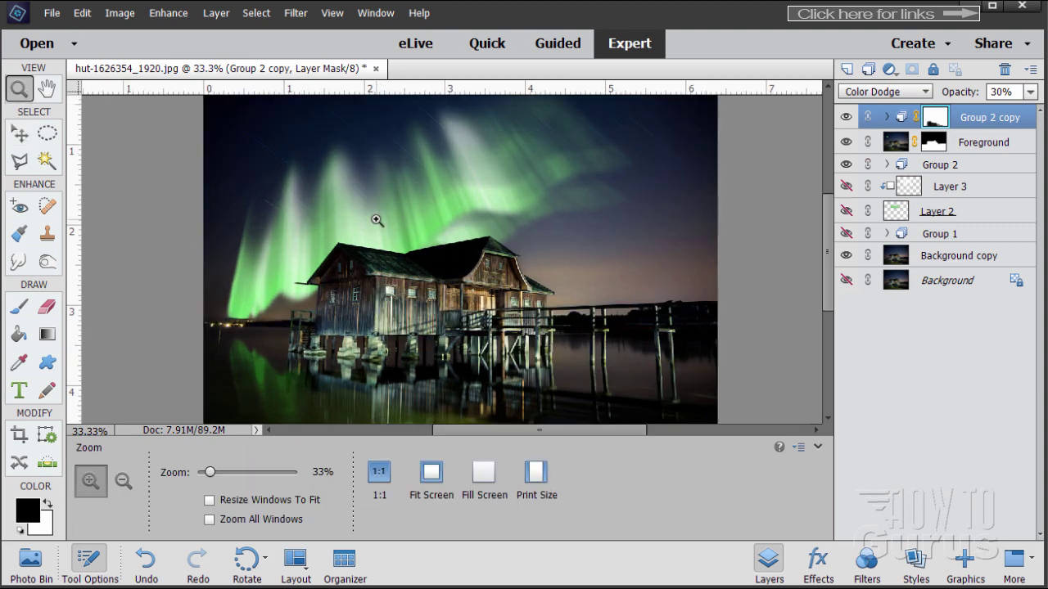
click(376, 221)
drag(238, 74, 200, 16)
drag(816, 378, 920, 576)
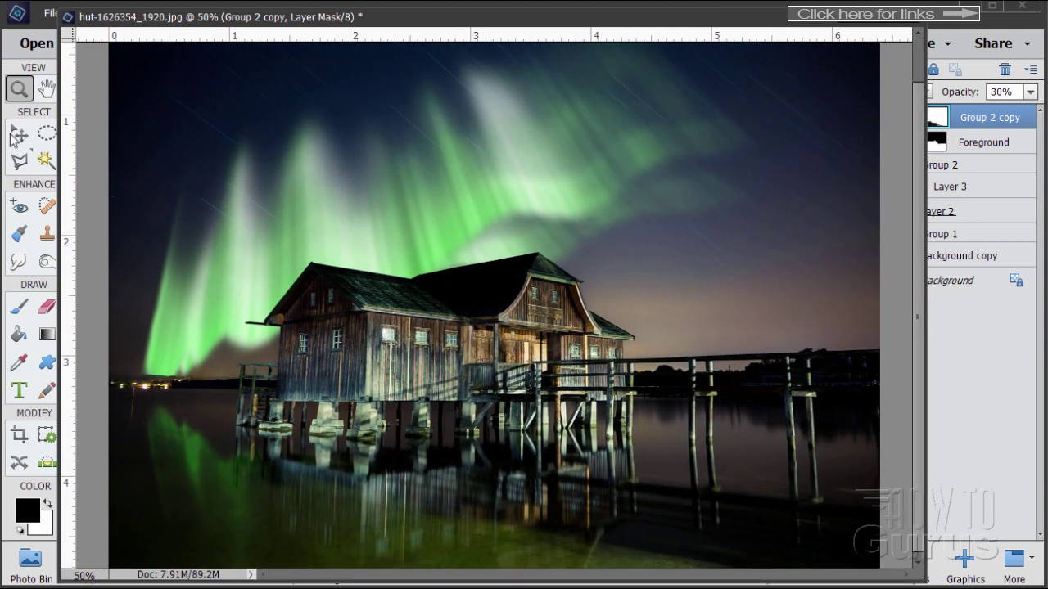
click(13, 135)
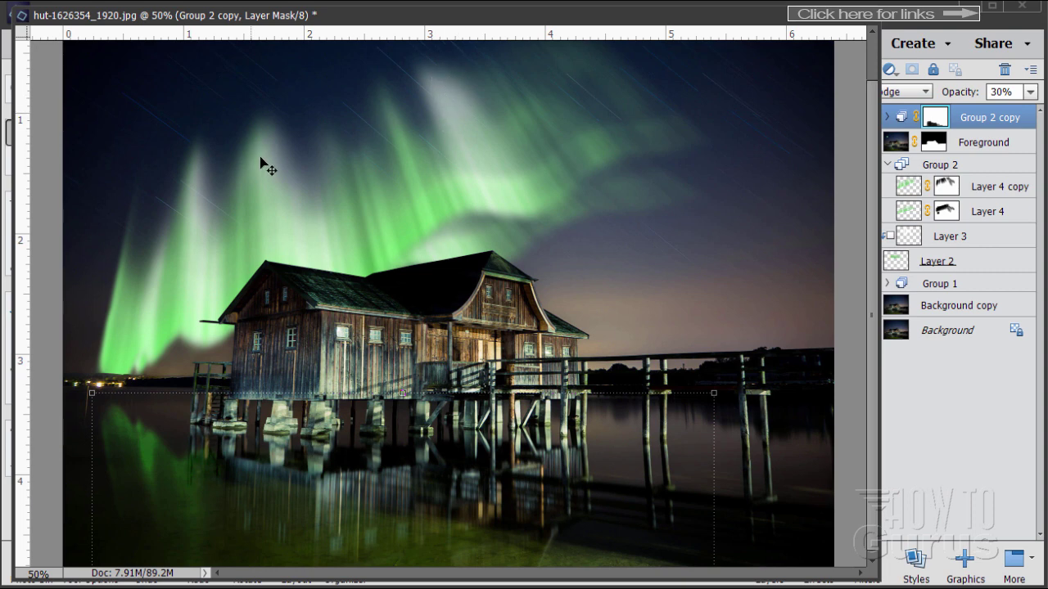
Toggle the visibility of Layer 4 copy in Group 2 to compare the aurora with and without it.
drag(749, 22, 694, 23)
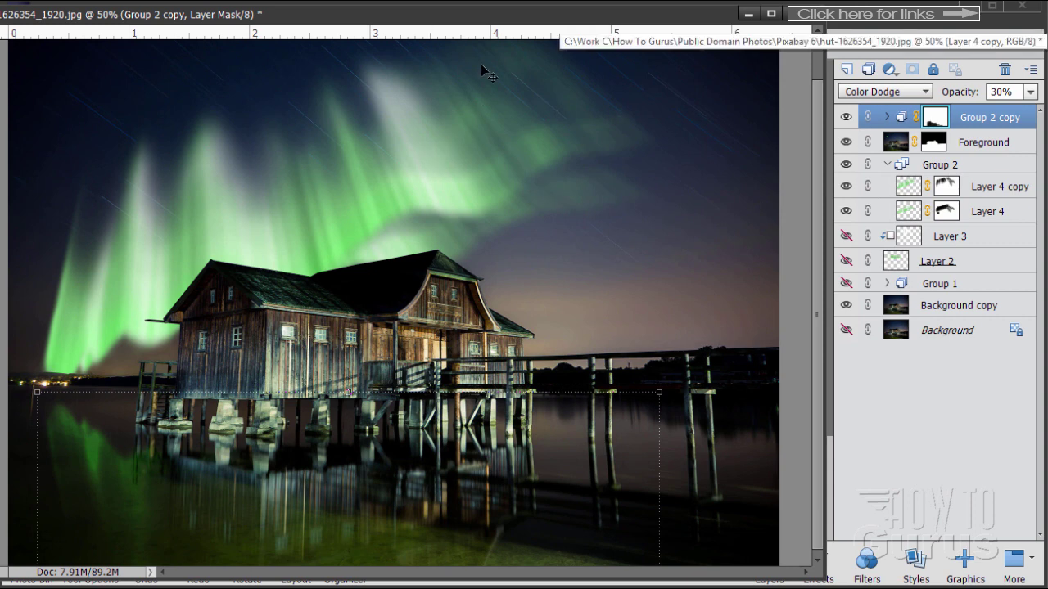
drag(449, 21, 444, 24)
click(845, 187)
click(845, 186)
click(846, 186)
click(845, 187)
Target the Layer 4 copy mask for painting and set the brush fade to 15.
click(911, 188)
click(946, 188)
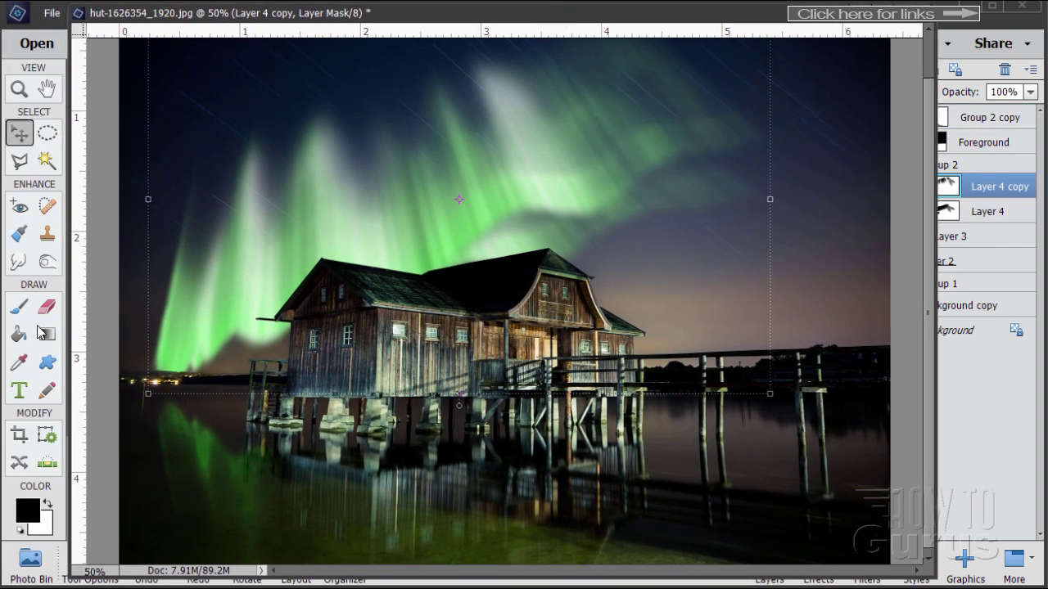
click(18, 306)
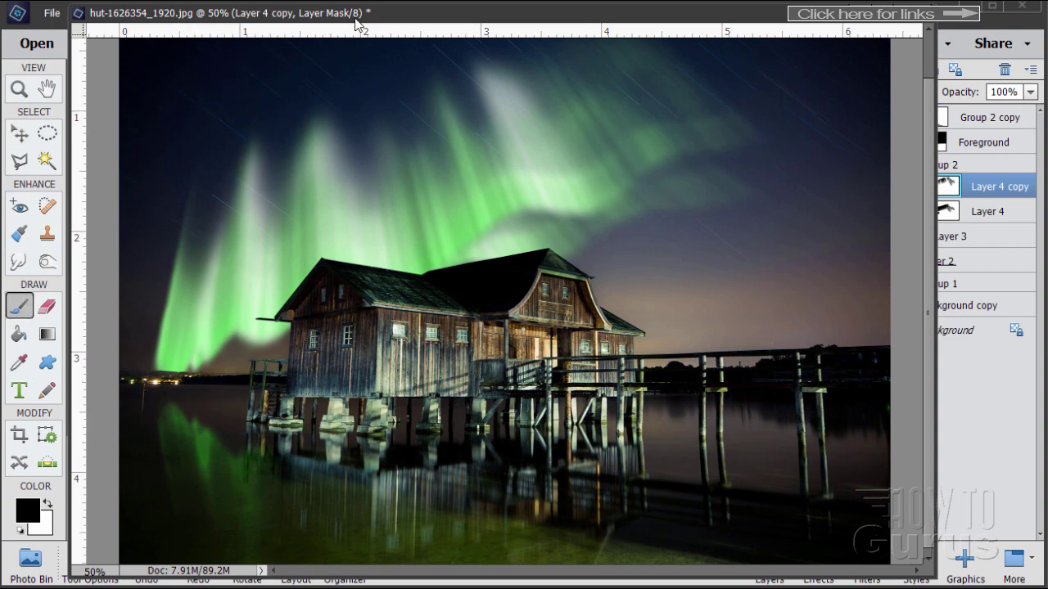
mouse_move(354, 23)
mouse_down()
mouse_move(774, 19)
mouse_move(1009, 31)
mouse_up()
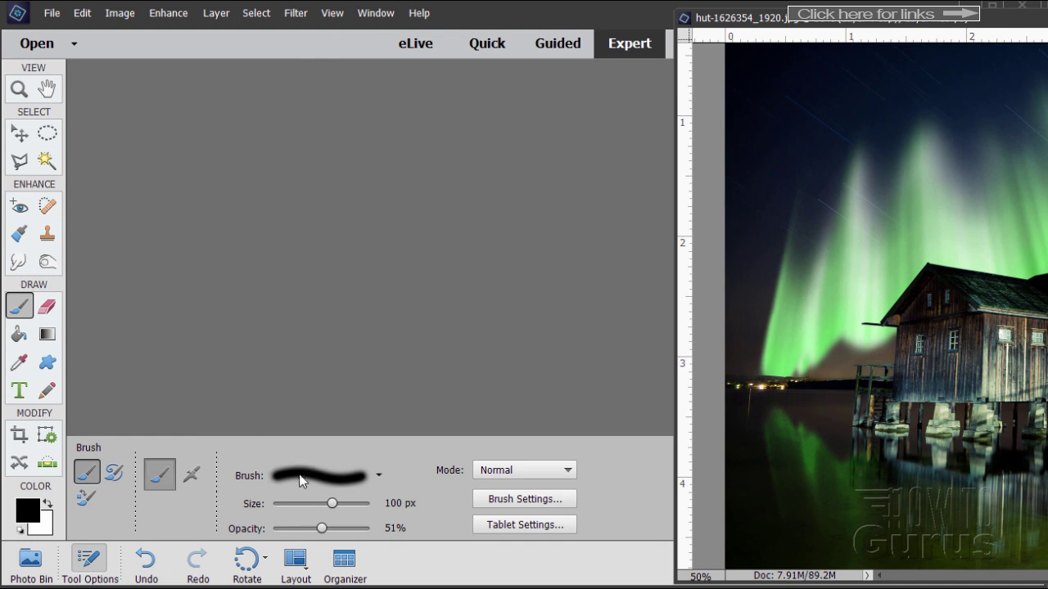
click(524, 498)
click(622, 246)
text(15)
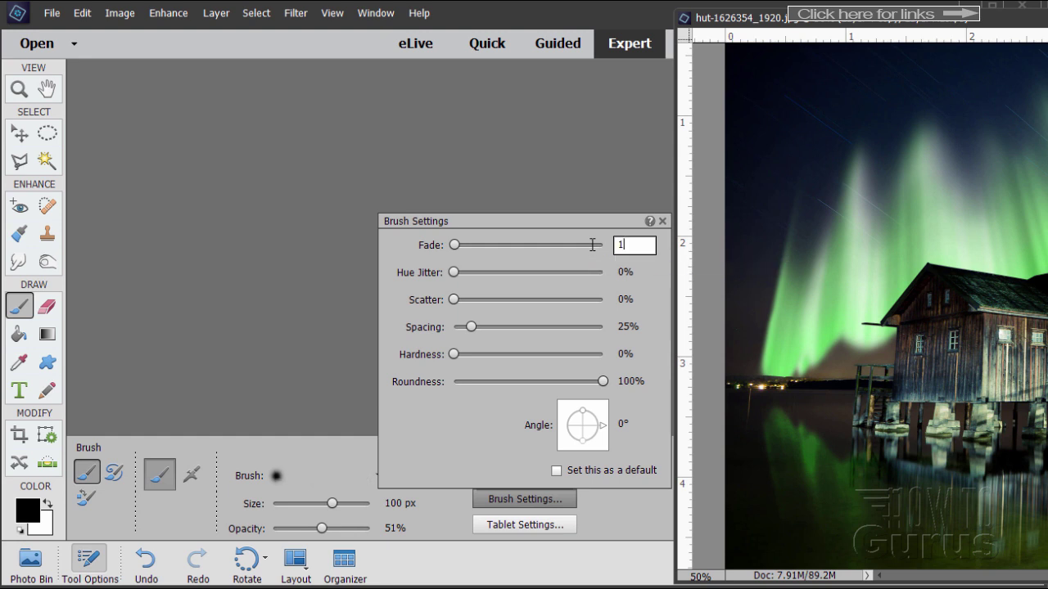
click(662, 222)
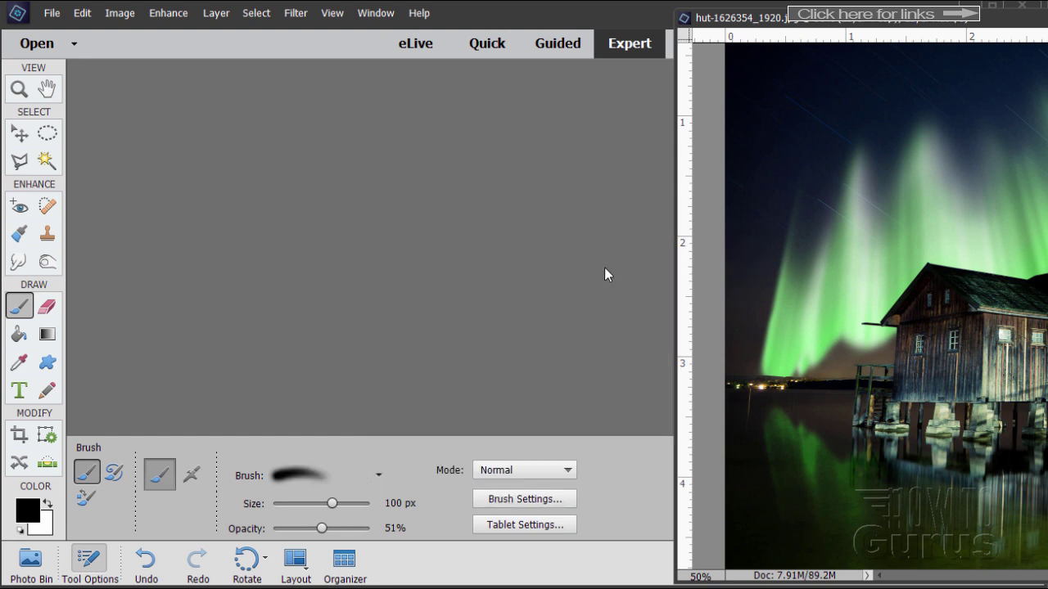
Paint the Layer 4 copy mask with the brush at 30% opacity to thin the bright streaks above the hut roof.
drag(318, 530, 313, 529)
click(381, 528)
text(30)
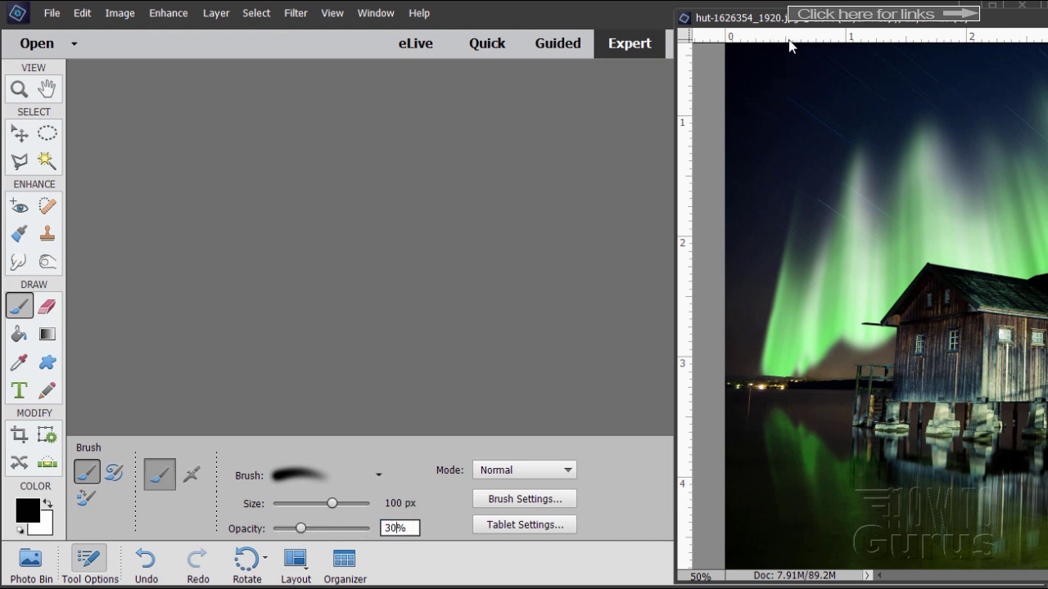
drag(789, 19, 102, 26)
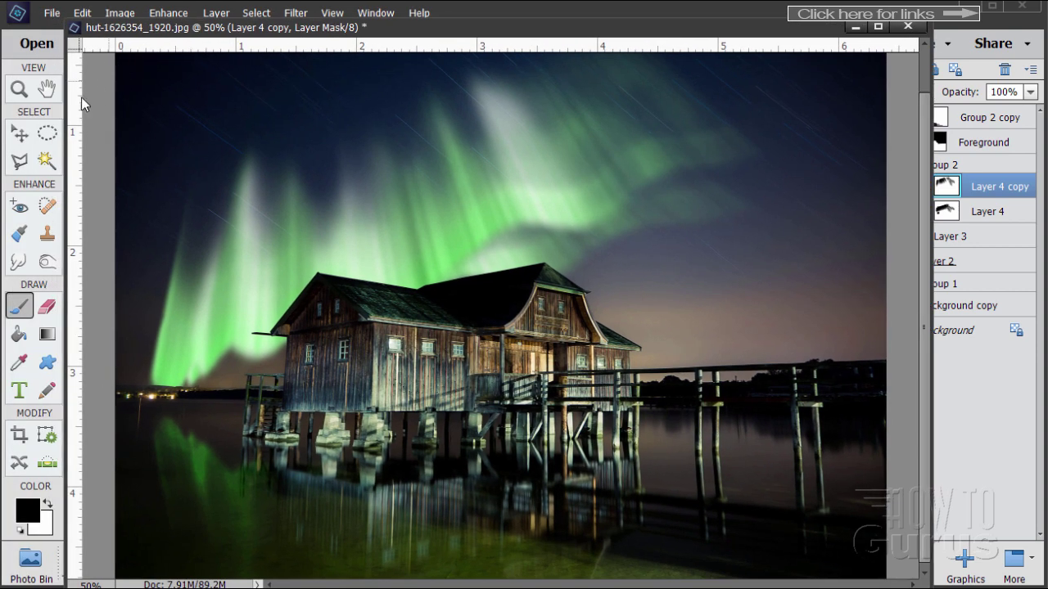
Target the Layer 4 copy image instead of its mask and refine the aurora streaks with the Smudge tool.
click(20, 134)
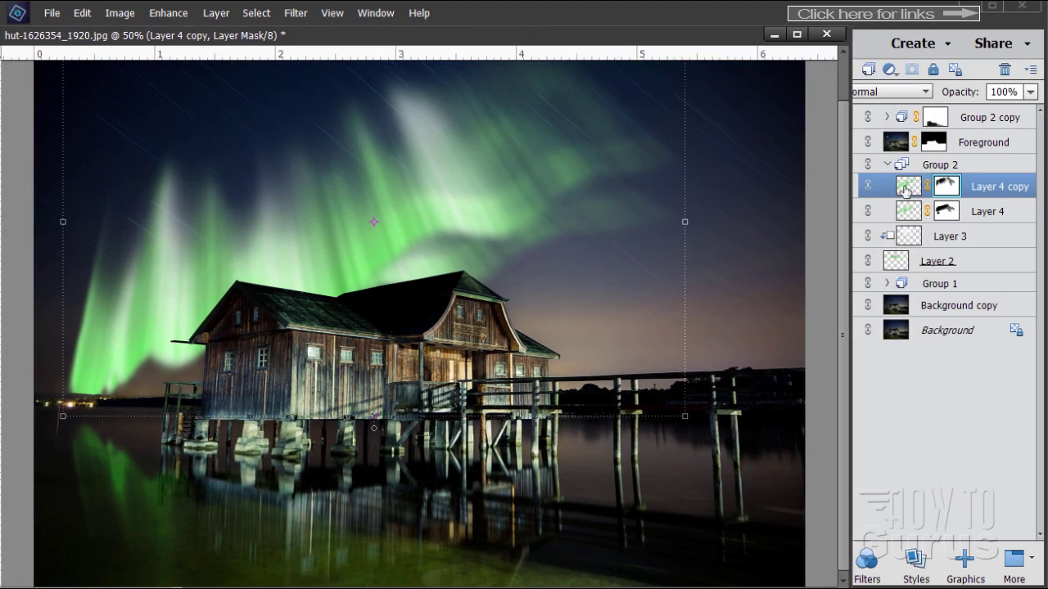
click(907, 190)
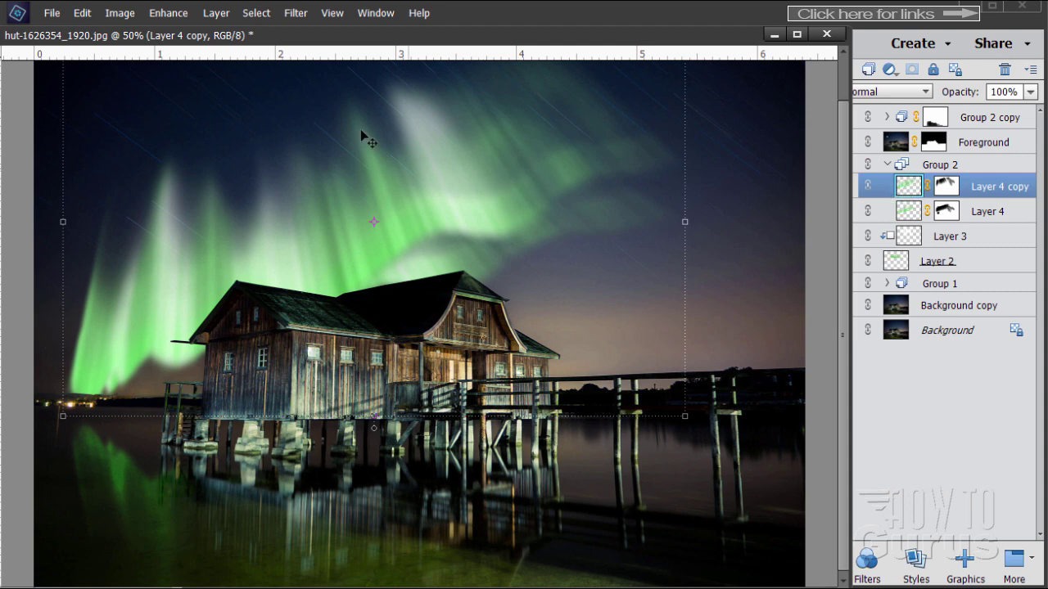
drag(303, 39, 387, 37)
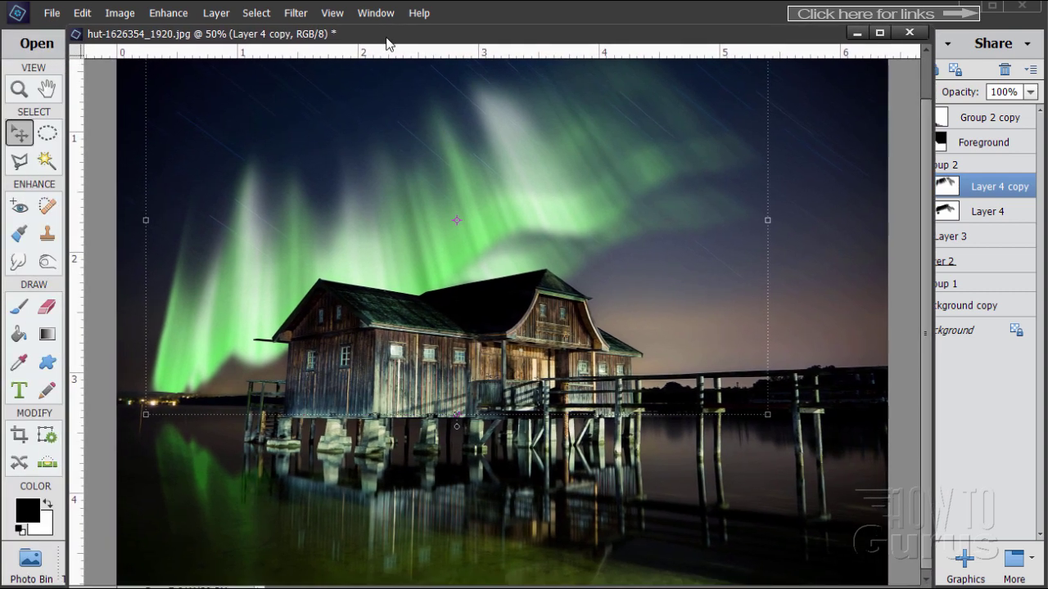
click(18, 262)
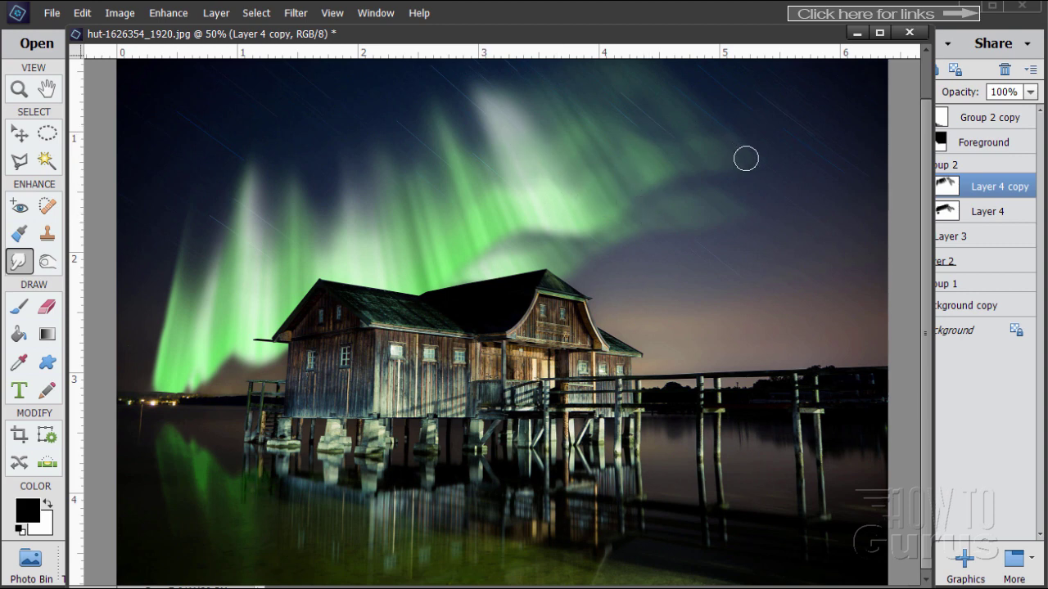
drag(424, 36, 382, 25)
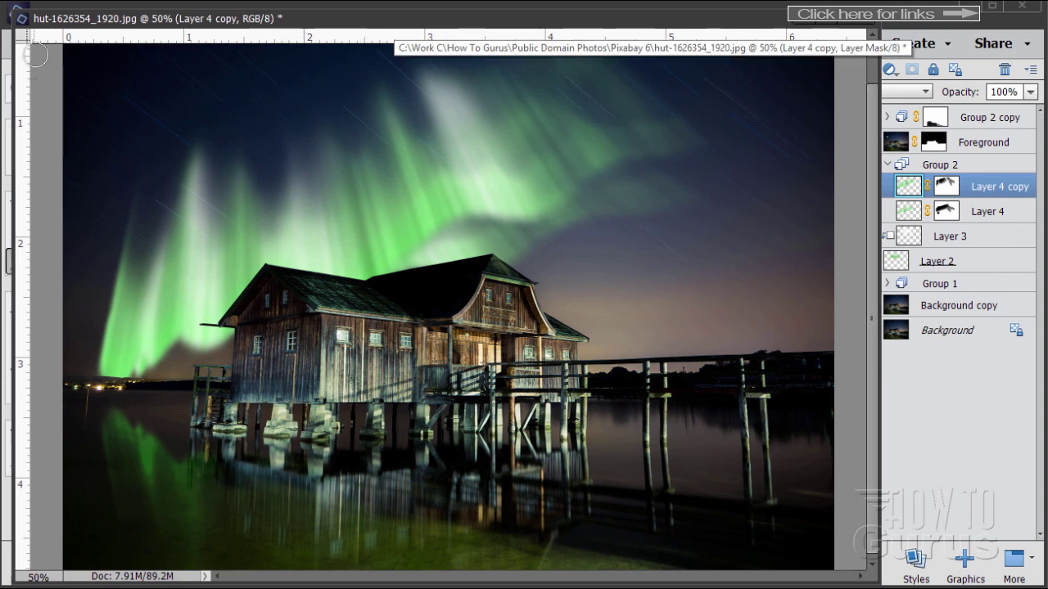
drag(15, 227, 71, 223)
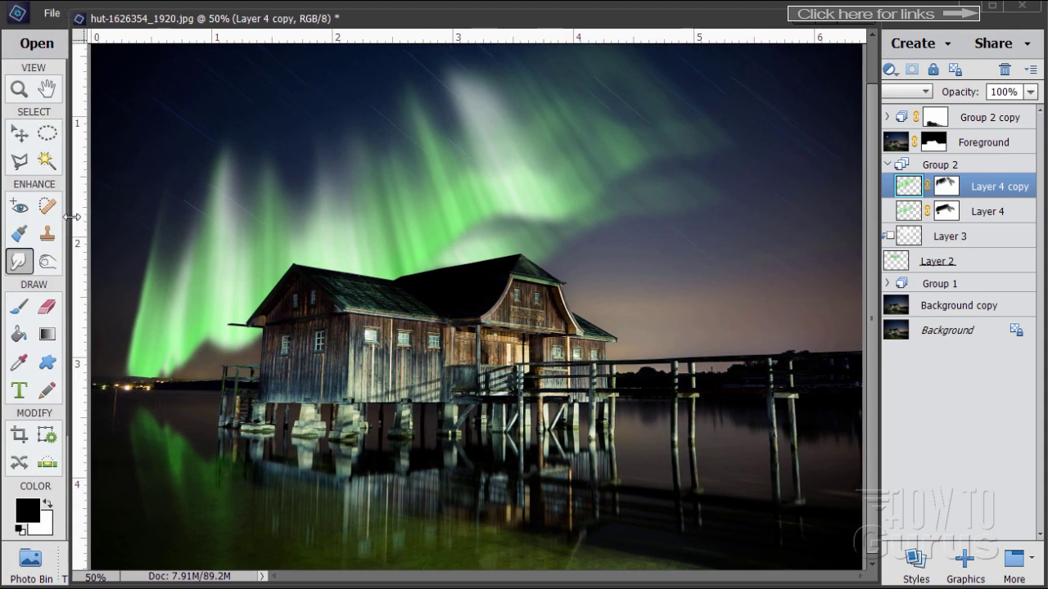
Duplicate Background copy, move the duplicate to the top of the layer stack, and hide it for a before-and-after comparison.
click(20, 135)
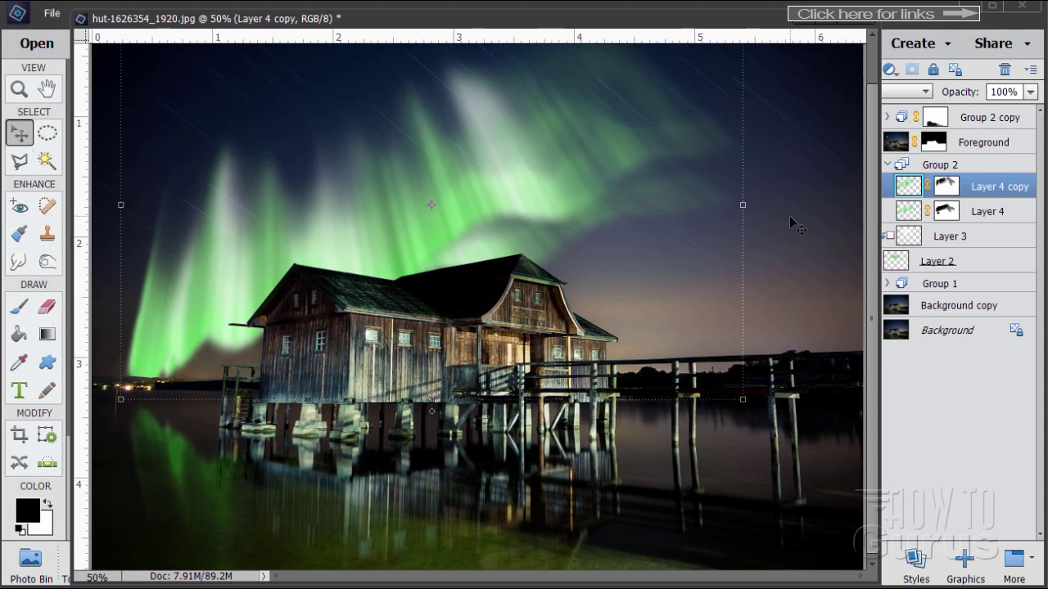
drag(741, 22, 697, 25)
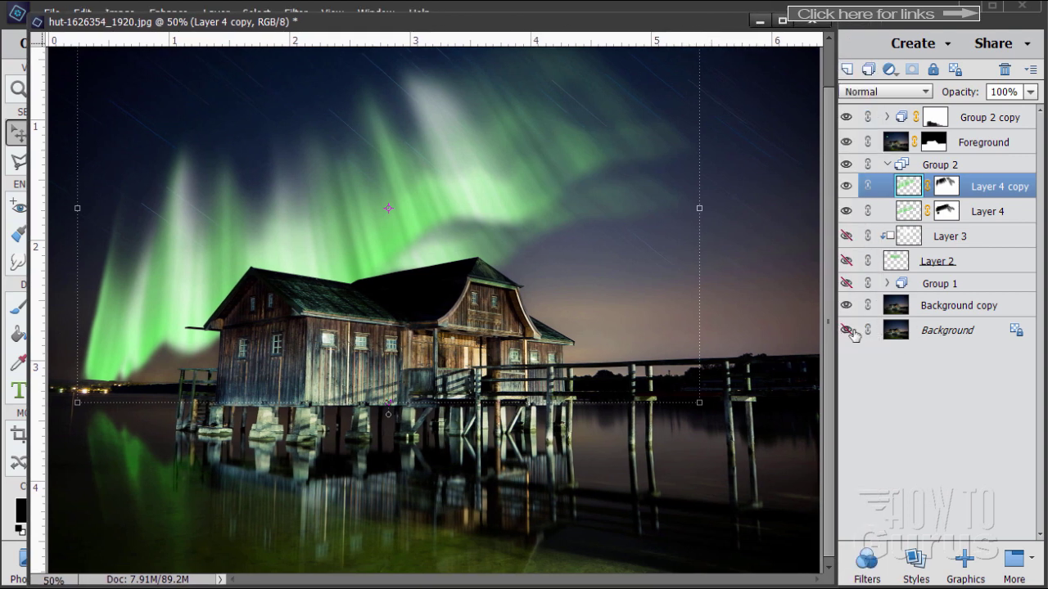
click(923, 314)
drag(685, 31, 666, 28)
drag(893, 306, 847, 68)
drag(896, 307, 876, 108)
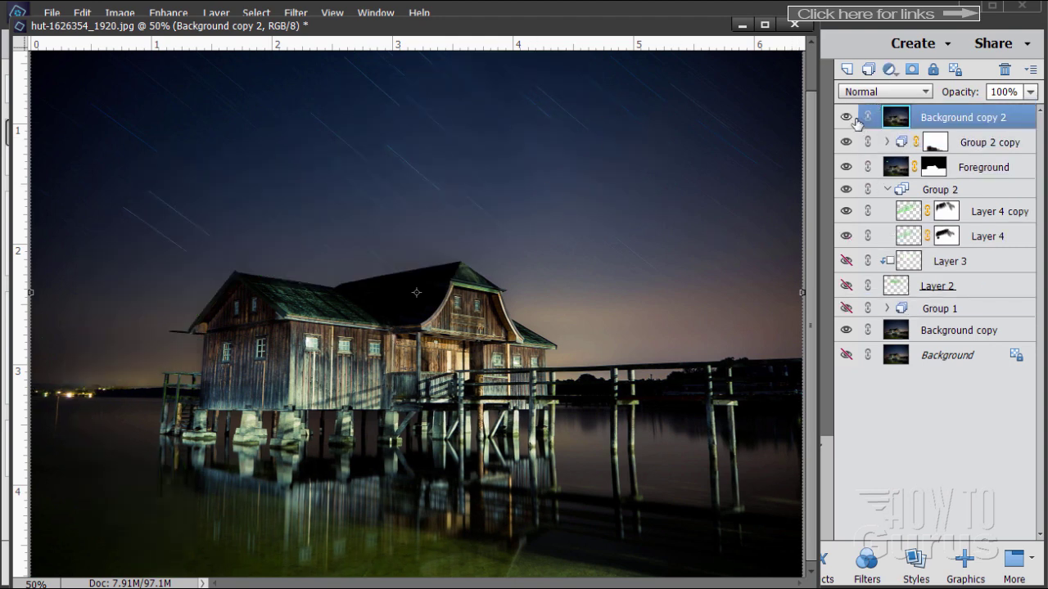
click(846, 117)
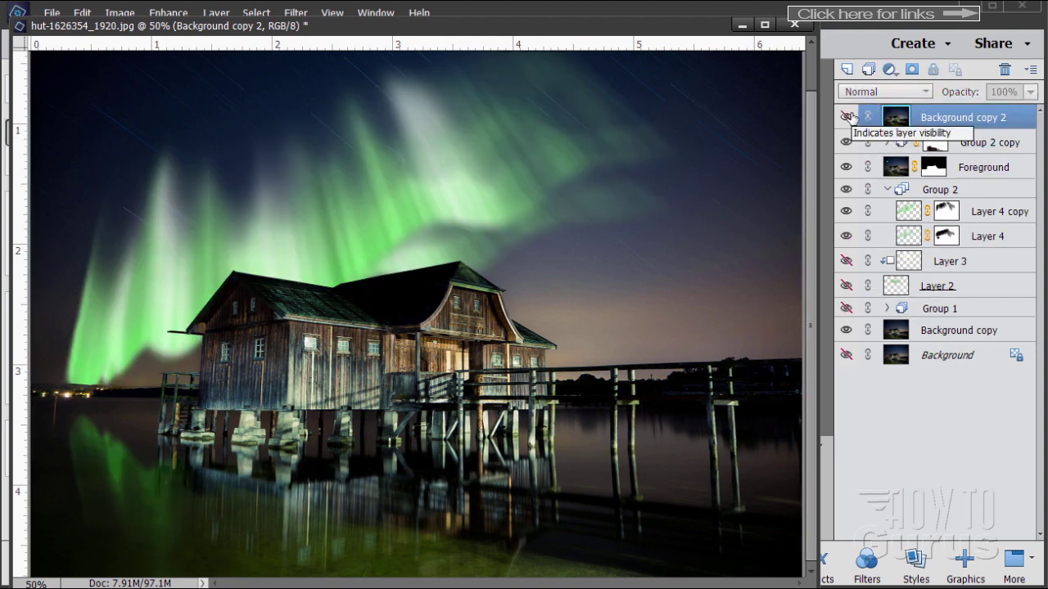